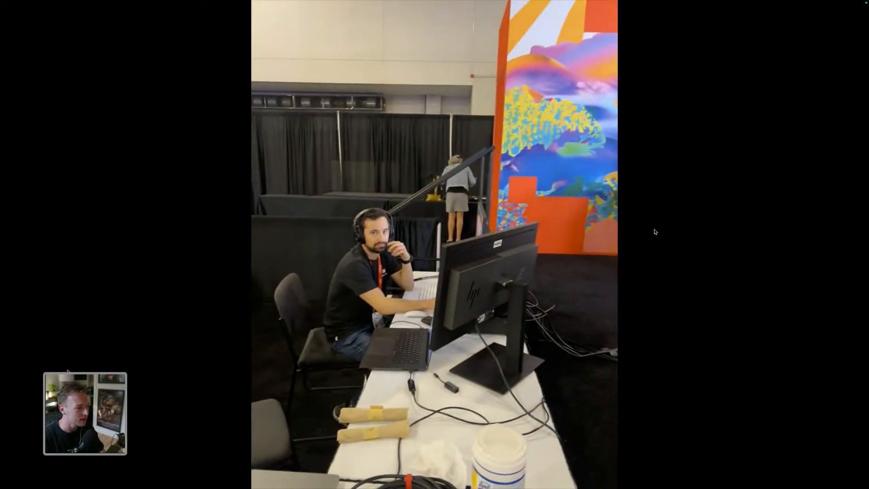
# - Preview the behind-the-scenes clips in the source monitor, stepping to the next clip and toggling full screen
pyautogui.press('Escape')
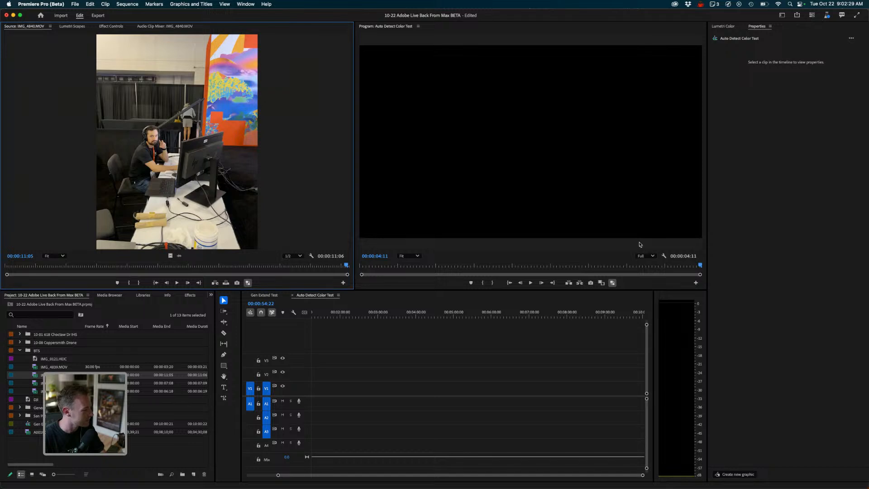
pyautogui.press('Down')
pyautogui.press('space')
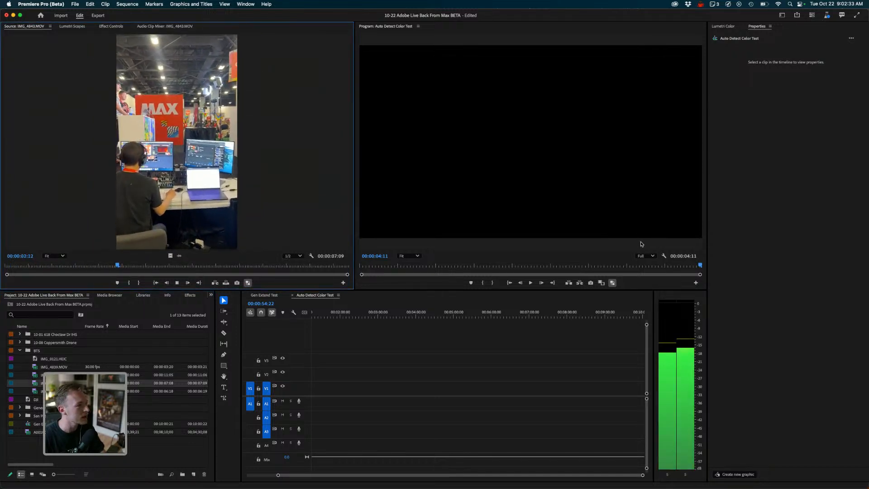
pyautogui.hotkey('ctrl', '`')
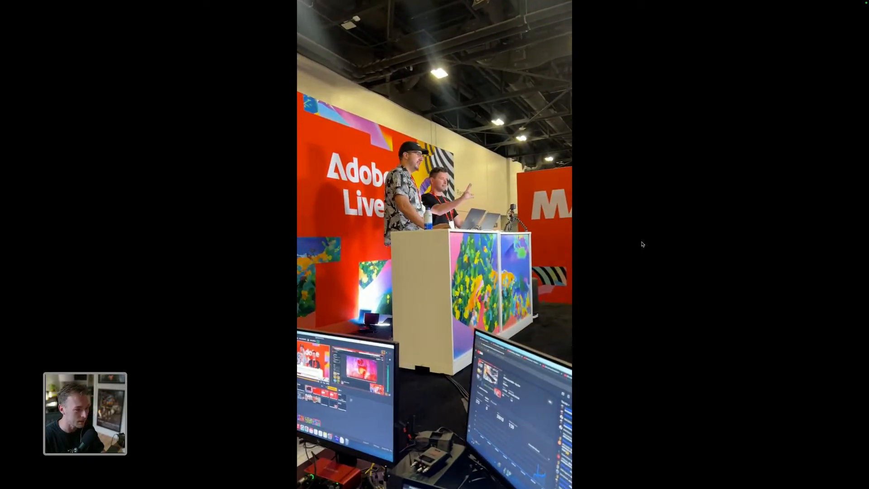
pyautogui.hotkey('ctrl', '`')
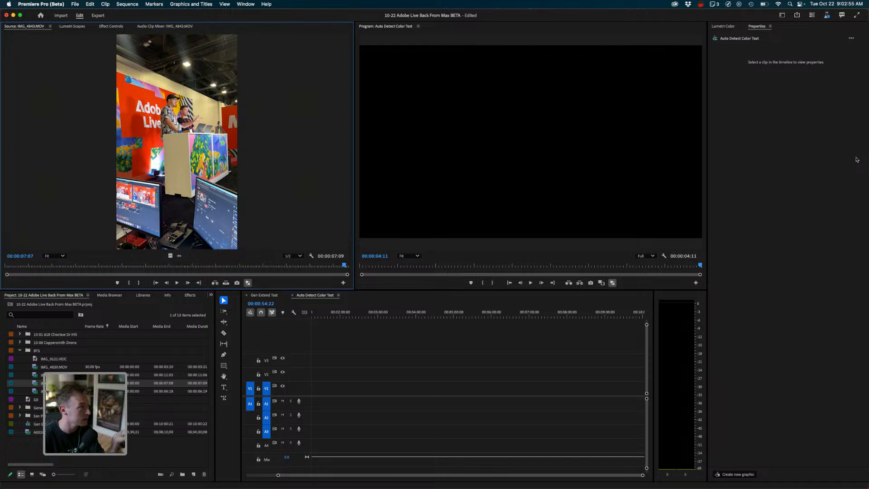
# - Open Creative Cloud and review the list of recent app updates
pyautogui.moveTo(502, 473)
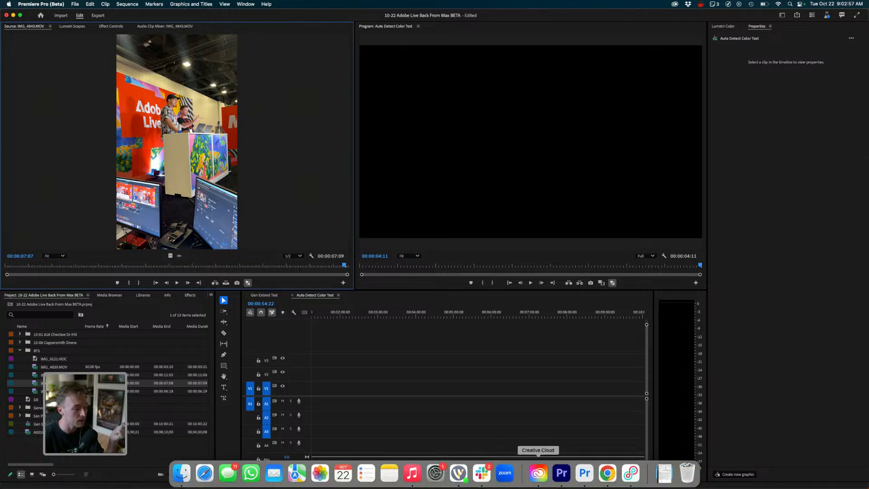
pyautogui.click(539, 473)
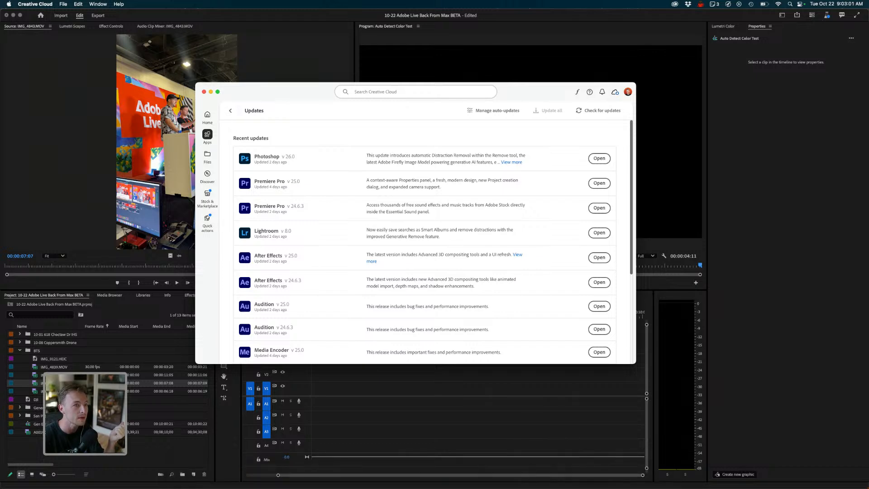
pyautogui.moveTo(534, 92); pyautogui.dragTo(544, 91)
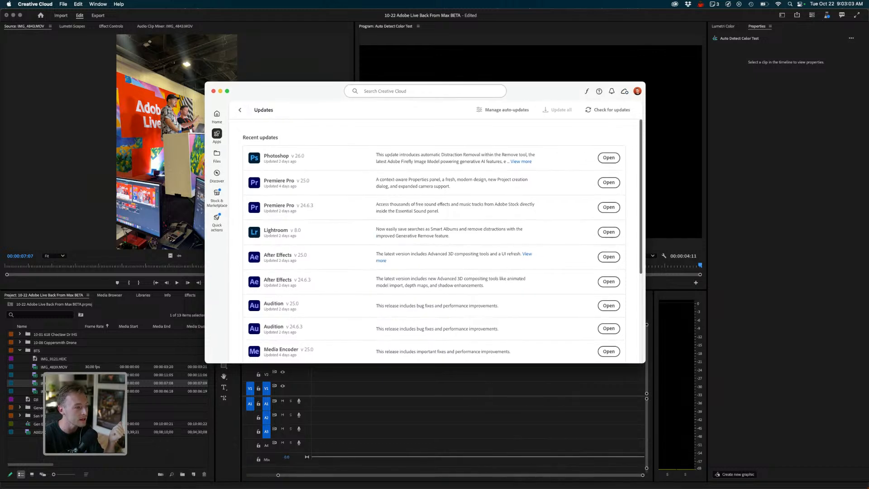
pyautogui.scroll(-4, 607, 255)
pyautogui.scroll(4, 607, 256)
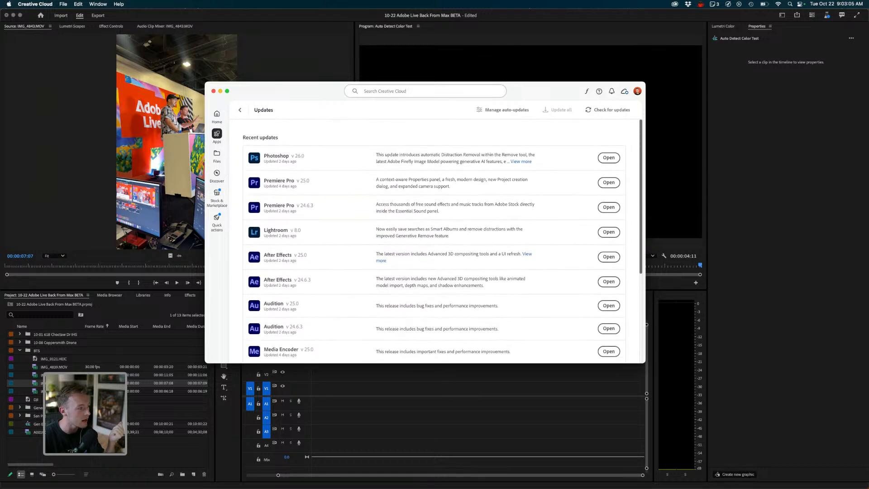
pyautogui.scroll(-3, 442, 244)
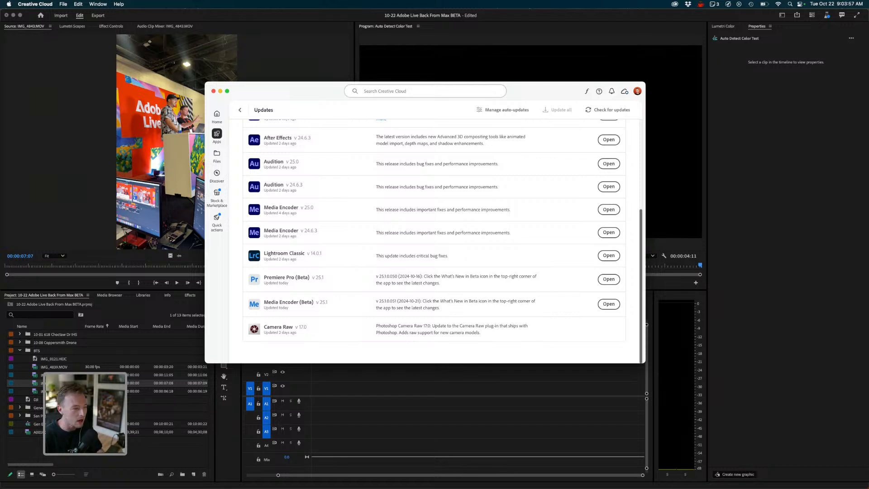
pyautogui.scroll(6, 435, 240)
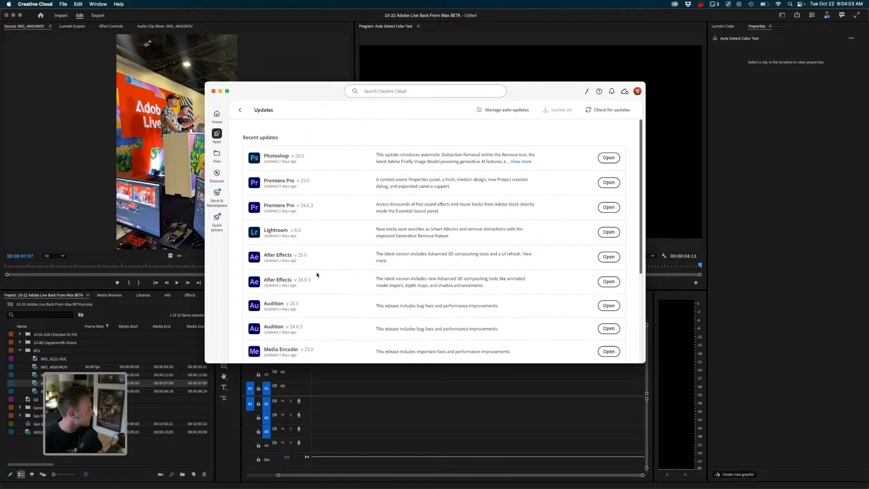
pyautogui.scroll(-5, 435, 240)
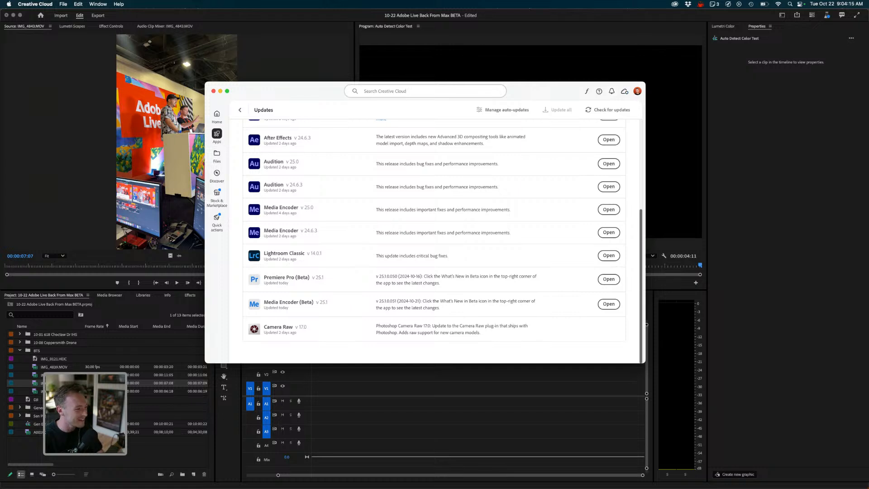
# - Switch to the regular Premiere Pro and close the current project, saving its changes
pyautogui.press('super+Tab')
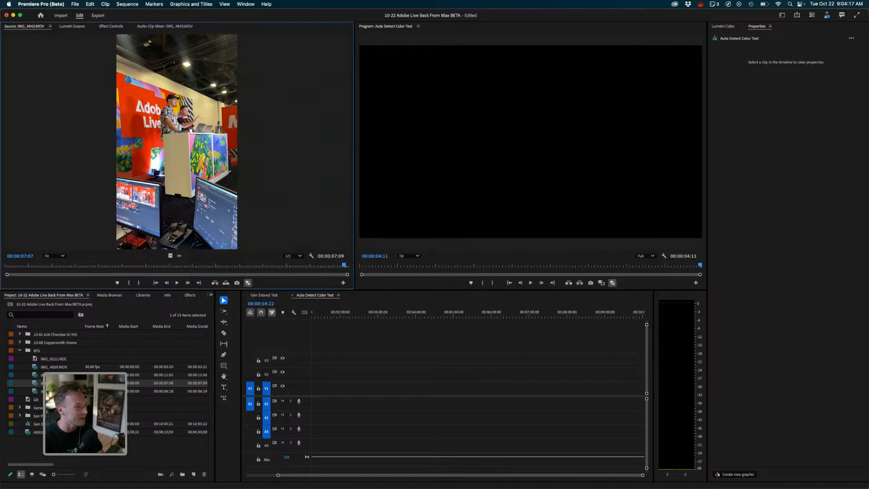
pyautogui.moveTo(317, 16); pyautogui.dragTo(317, 35)
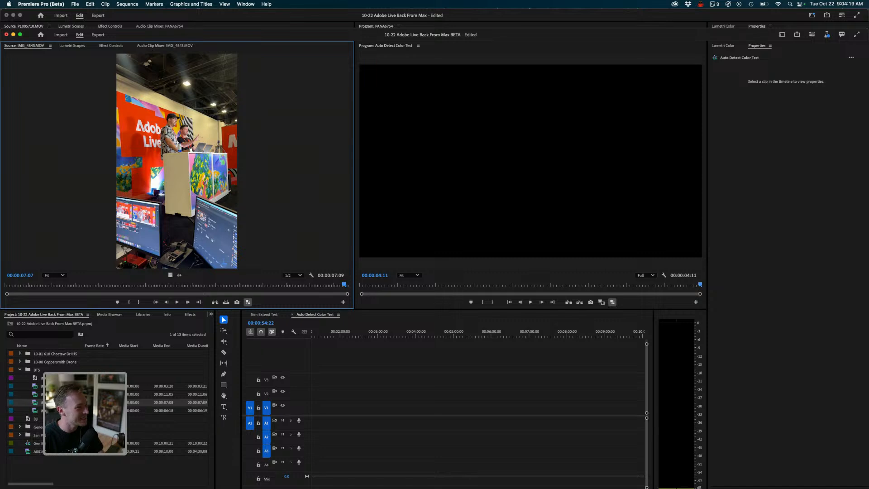
pyautogui.press('super+Tab')
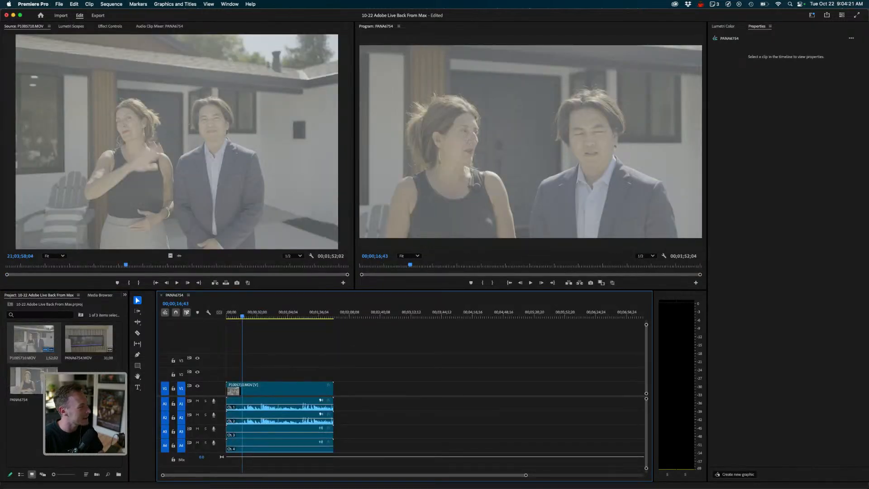
pyautogui.click(59, 4)
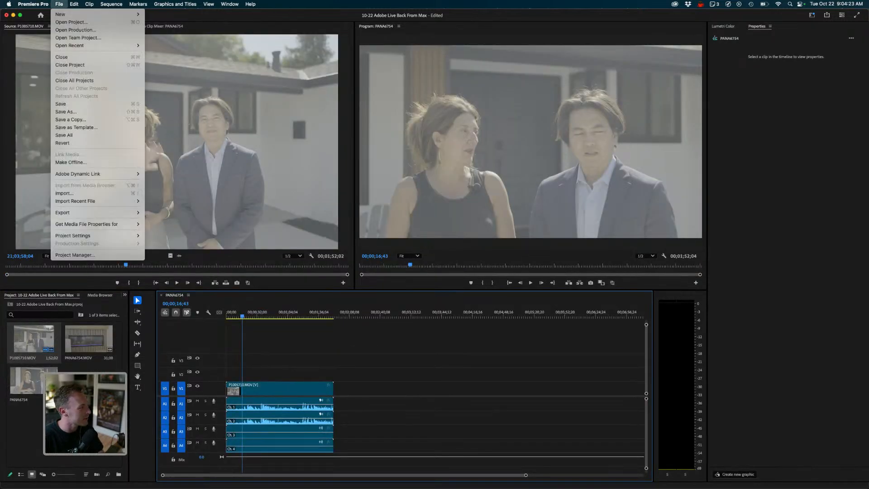
pyautogui.click(70, 64)
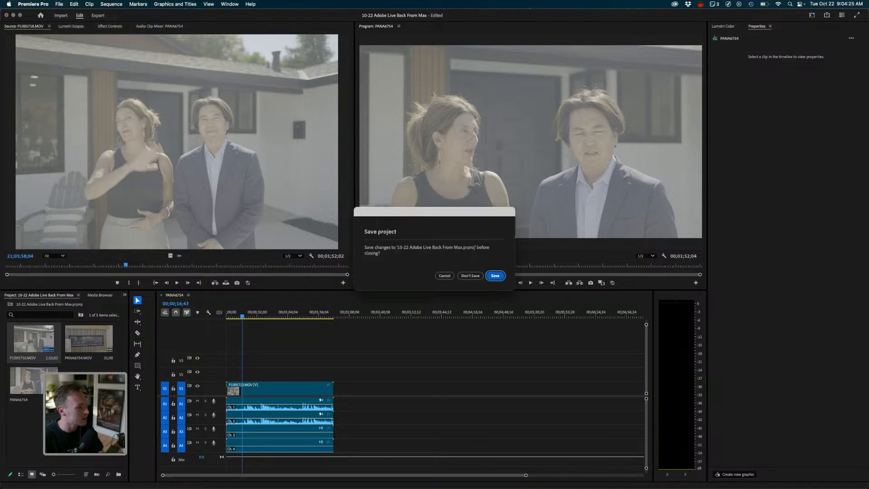
pyautogui.press('Return')
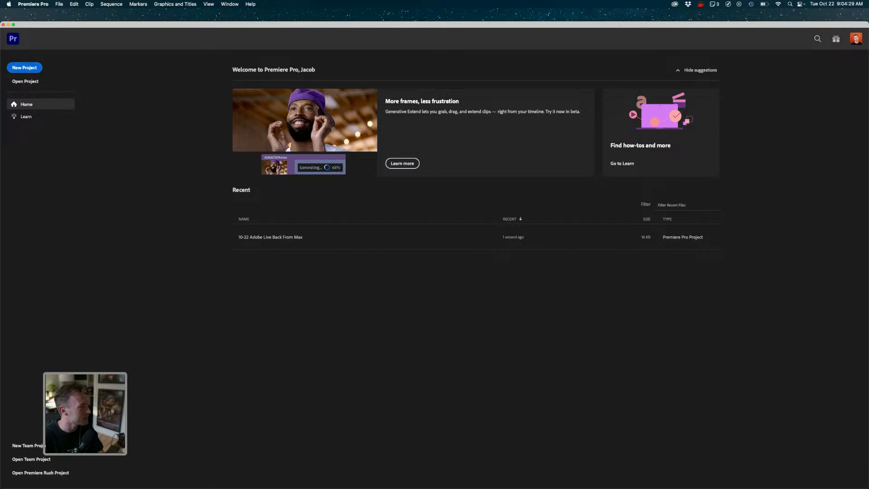
# - Create a new project named adobe live fam with Skip import mode enabled
pyautogui.click(25, 68)
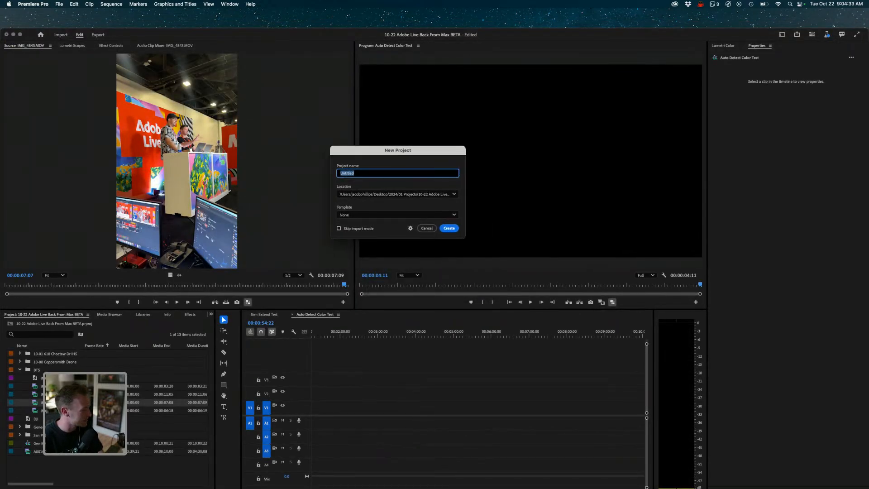
pyautogui.moveTo(335, 35); pyautogui.dragTo(310, 460)
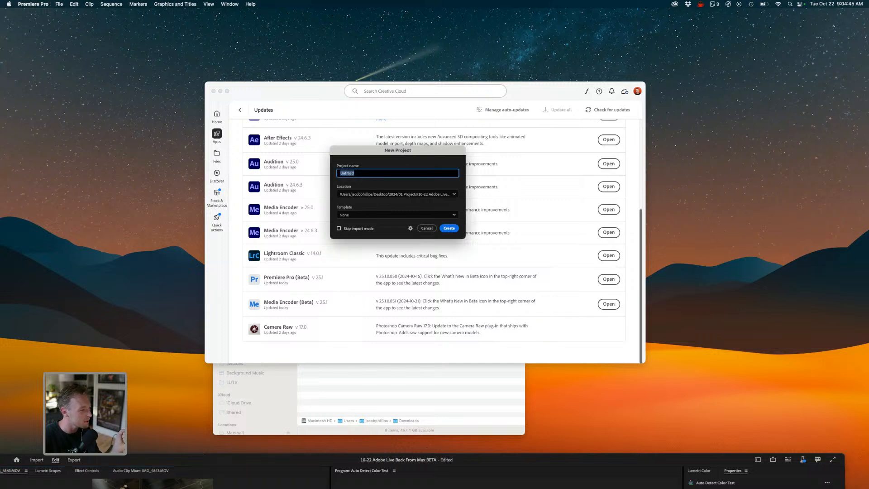
pyautogui.click(339, 229)
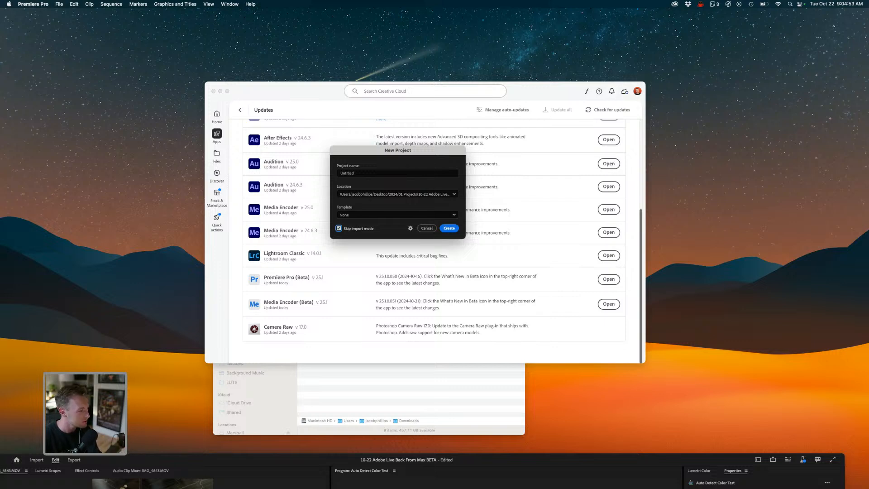
pyautogui.moveTo(358, 173); pyautogui.dragTo(338, 173)
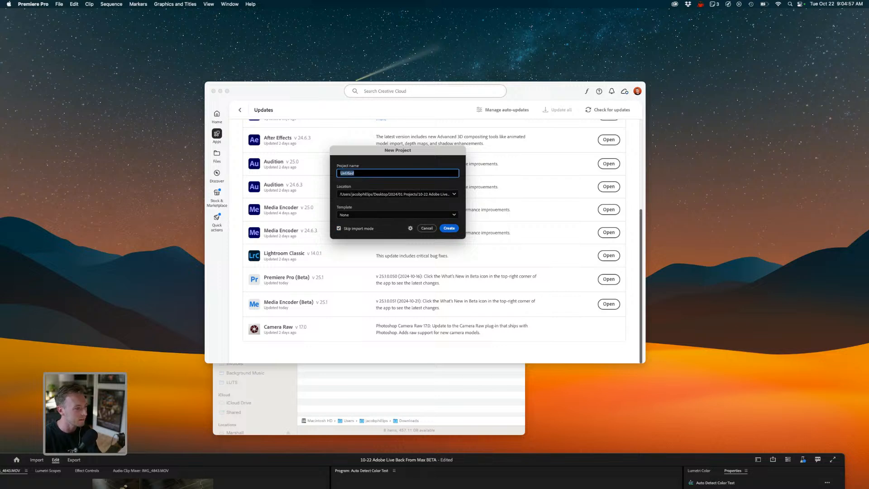
pyautogui.write('adobe live fam')
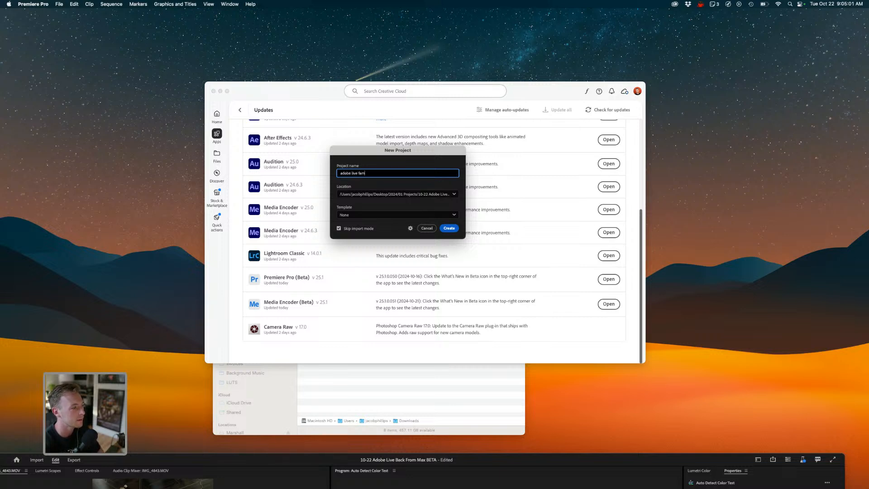
pyautogui.click(449, 228)
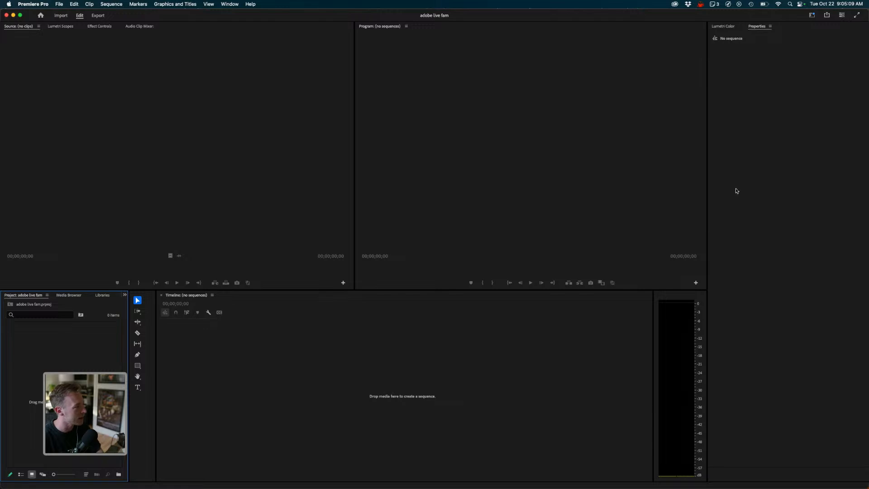
# - Close the new project and reopen 10-22 Adobe Live Back From Max from the recent projects list
pyautogui.click(59, 4)
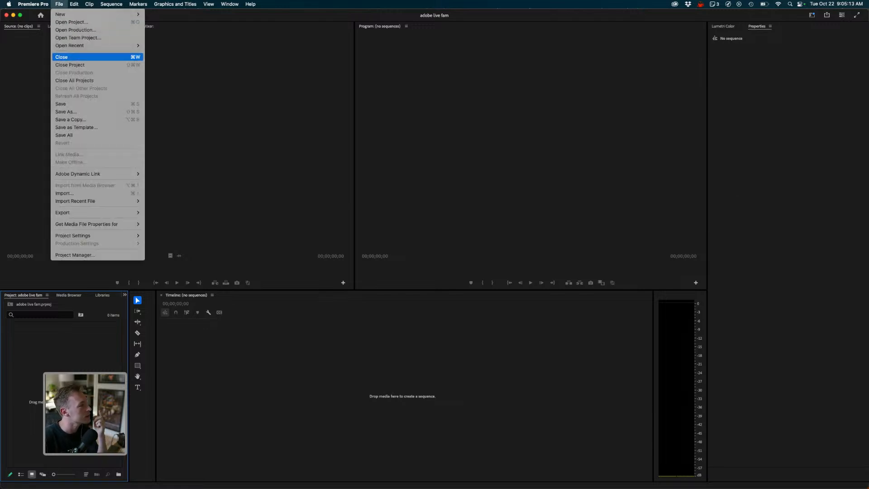
pyautogui.click(70, 65)
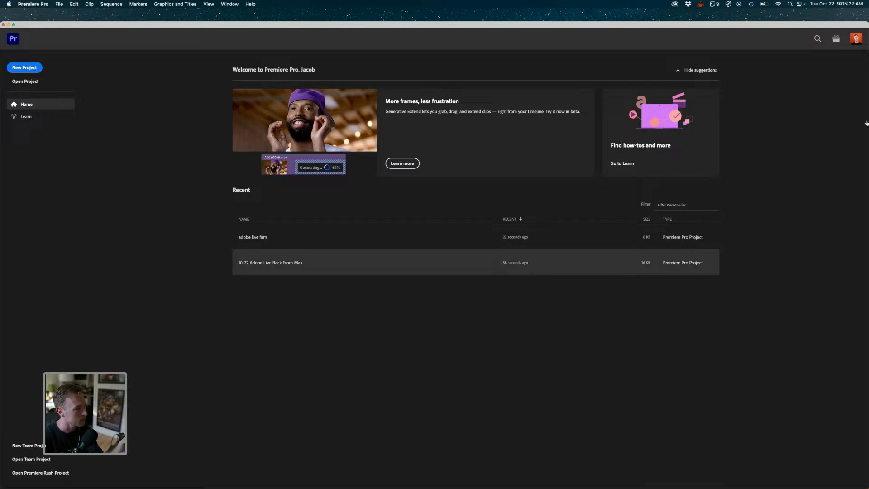
pyautogui.doubleClick(271, 263)
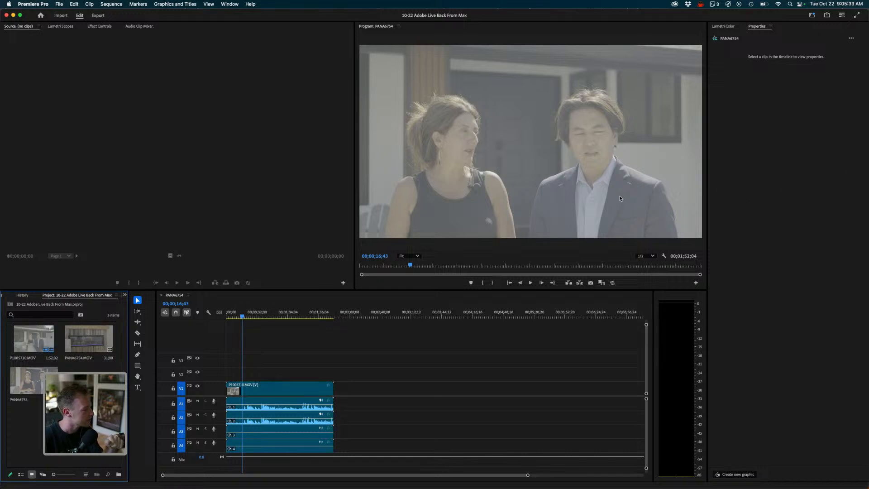
# - Play the sequence, select the video clip in the timeline, and set its scaling to Fit
pyautogui.press('space')
pyautogui.moveTo(250, 314); pyautogui.dragTo(265, 316)
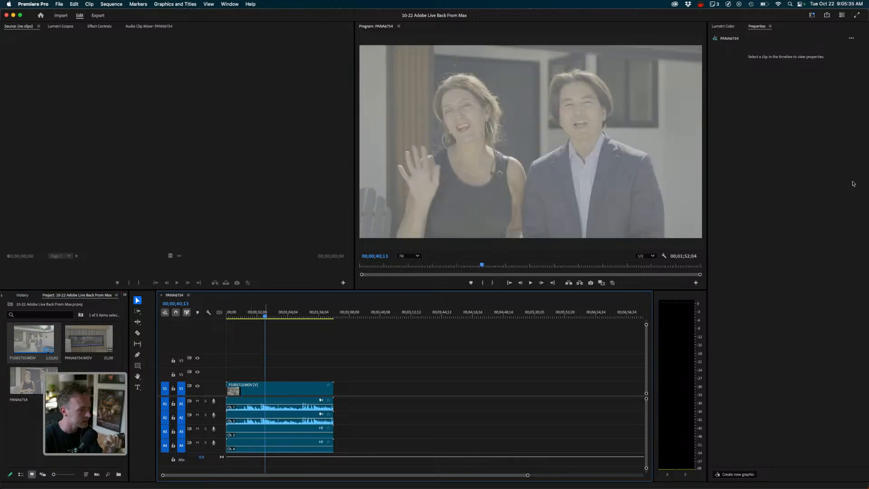
pyautogui.click(264, 388)
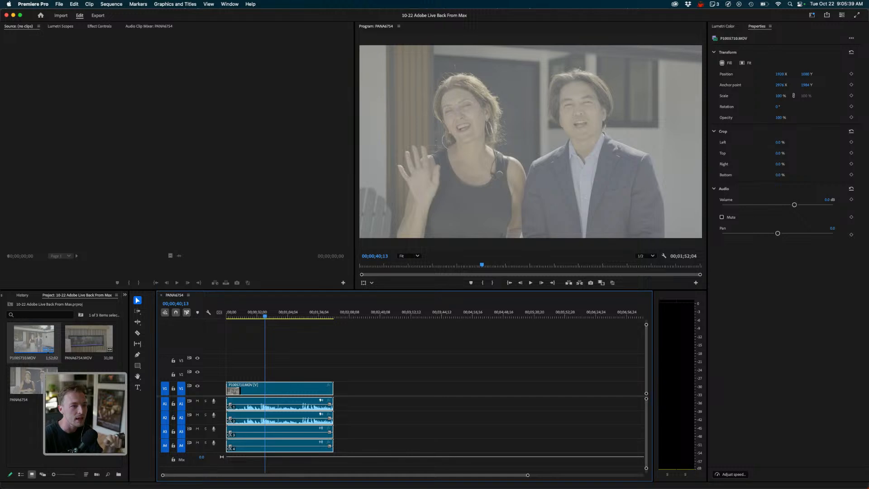
pyautogui.rightClick(284, 394)
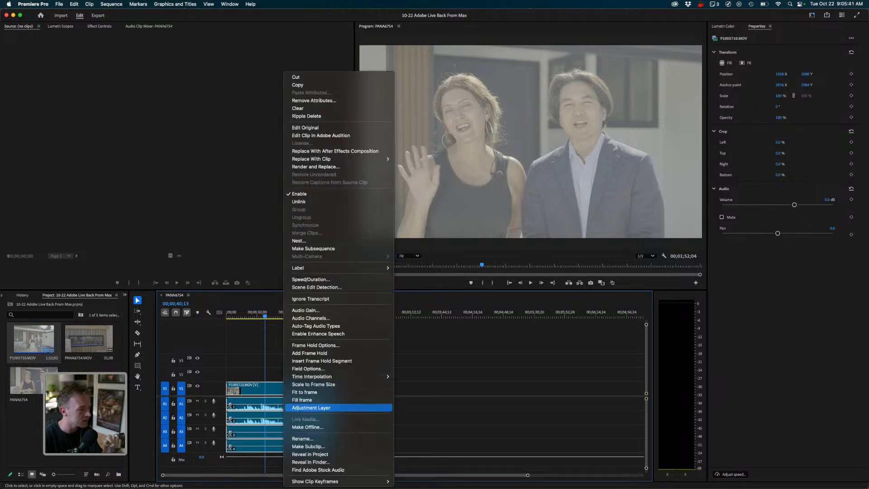
pyautogui.moveTo(317, 377)
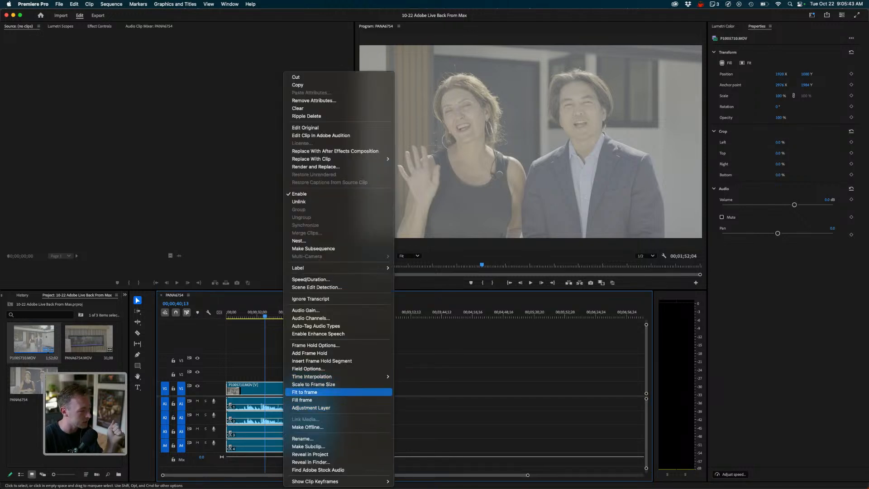
pyautogui.click(839, 207)
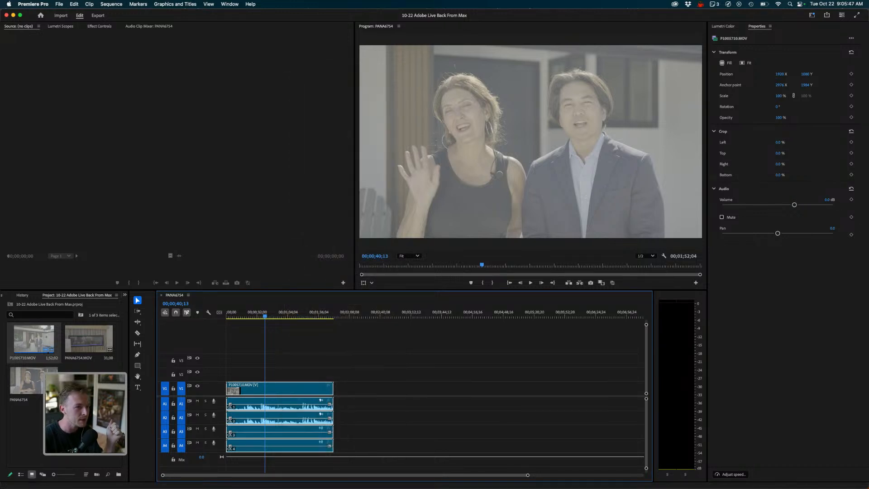
pyautogui.click(745, 62)
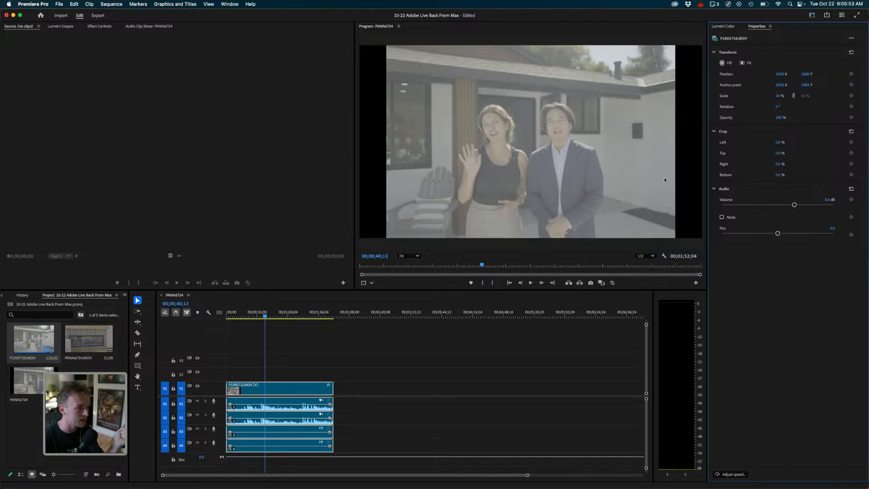
# - Open P1005718.MOV in the source monitor and switch the timeline clip's scaling to Fill
pyautogui.doubleClick(34, 340)
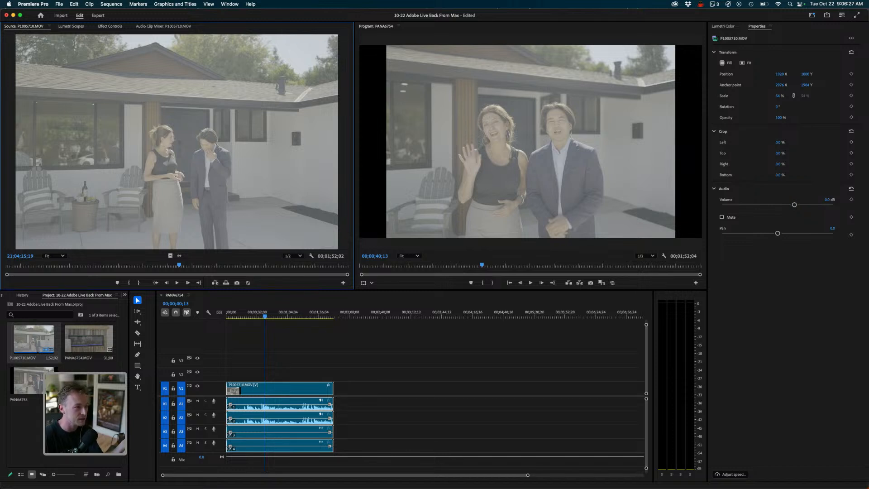
pyautogui.click(726, 63)
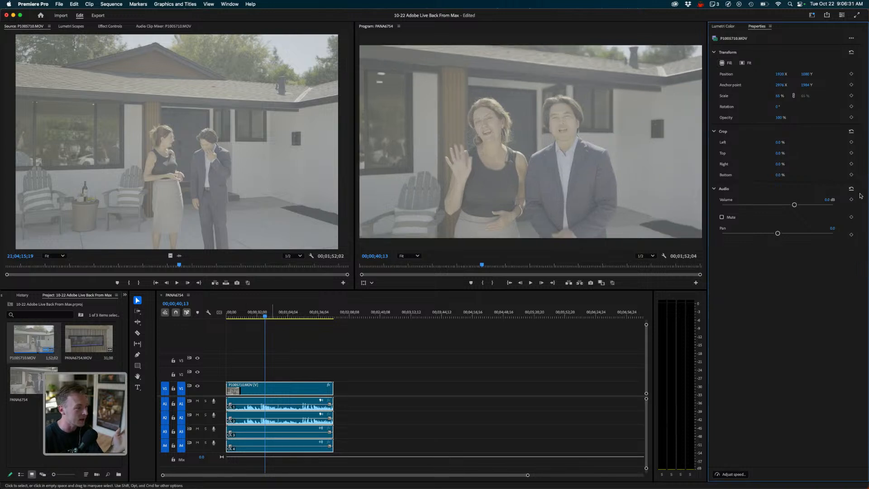
pyautogui.moveTo(265, 313); pyautogui.dragTo(316, 313)
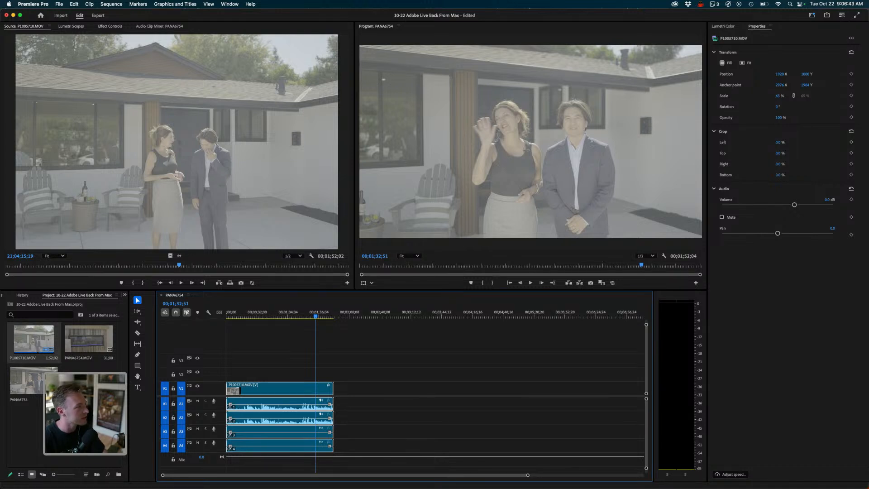
# - Undock the Properties panel into its own floating window
pyautogui.hotkey('shift', '5')
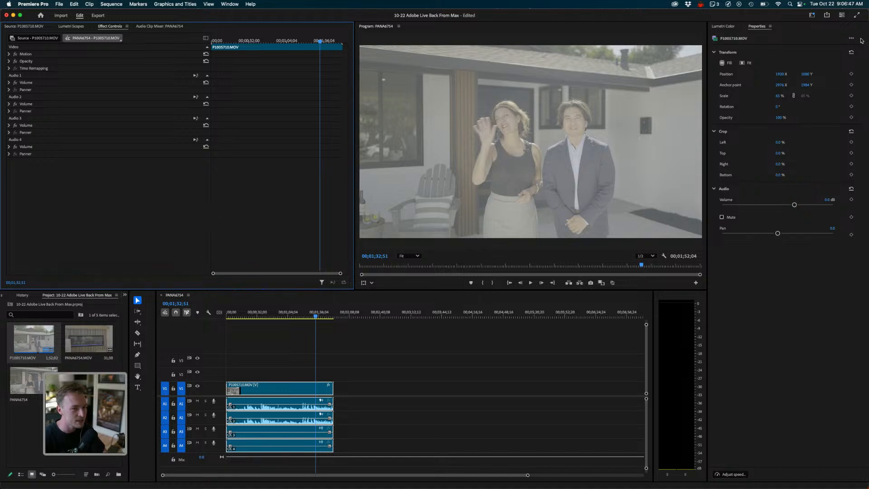
pyautogui.hotkey('shift', '2')
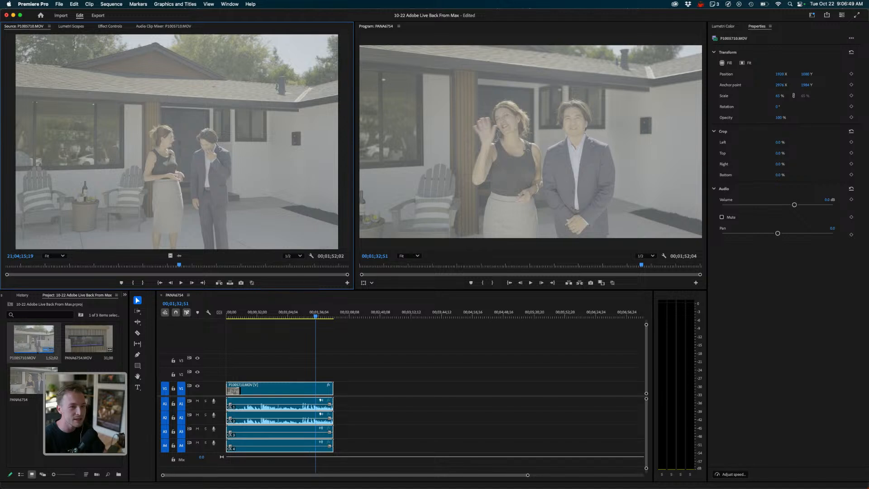
pyautogui.click(770, 26)
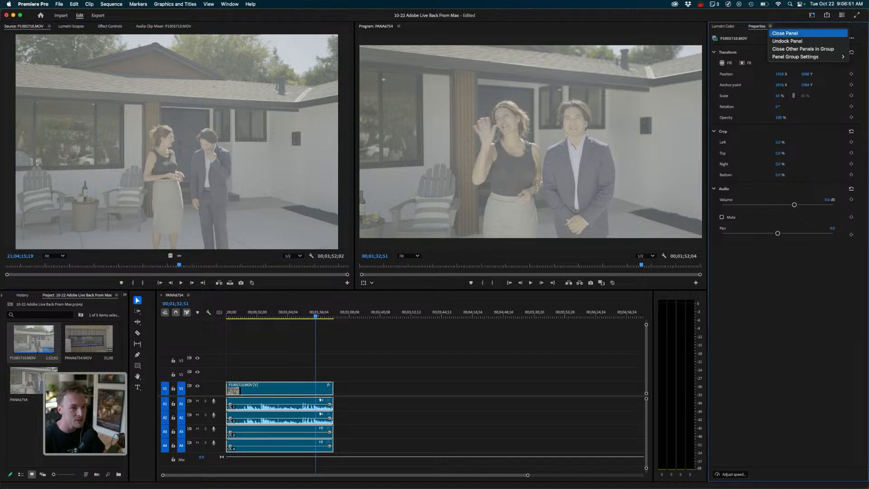
pyautogui.click(788, 41)
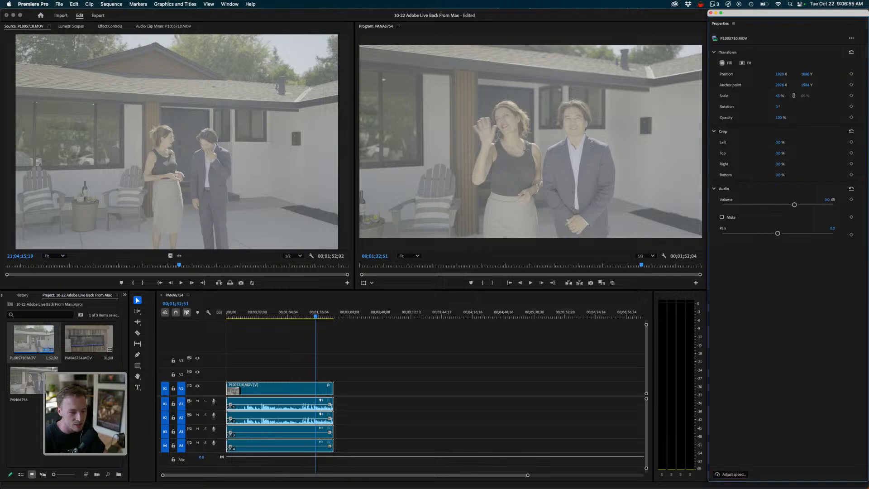
# - Shorten the floating Properties window, and open and cancel the clip speed / duration dialog
pyautogui.moveTo(788, 481); pyautogui.dragTo(788, 255)
pyautogui.click(733, 248)
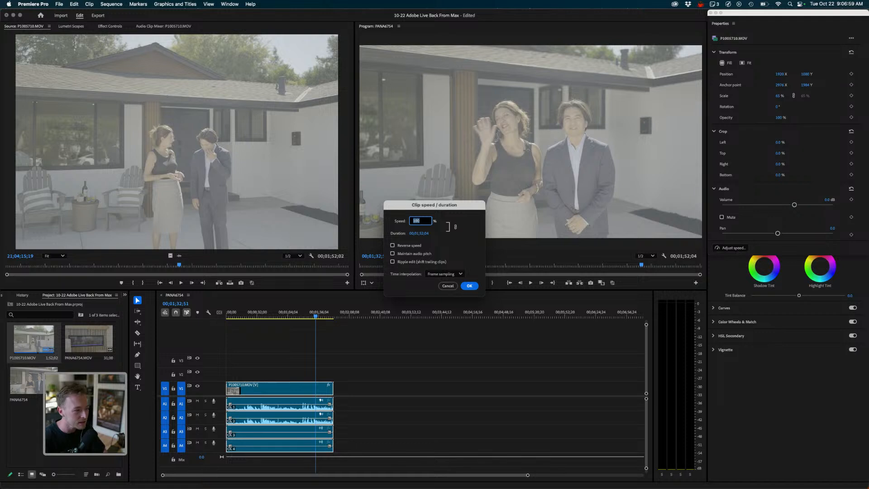
pyautogui.click(448, 286)
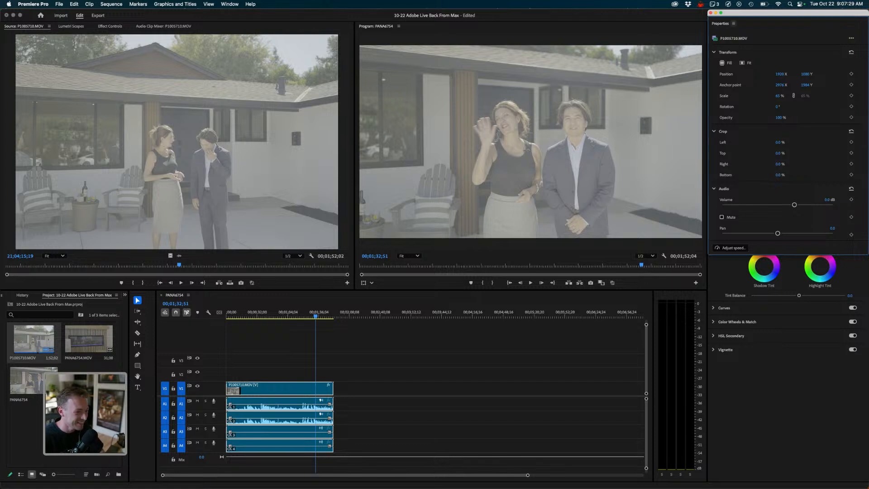
# - Move the floating Properties window lower, over the Lumetri Color panel
pyautogui.moveTo(752, 12); pyautogui.dragTo(751, 89)
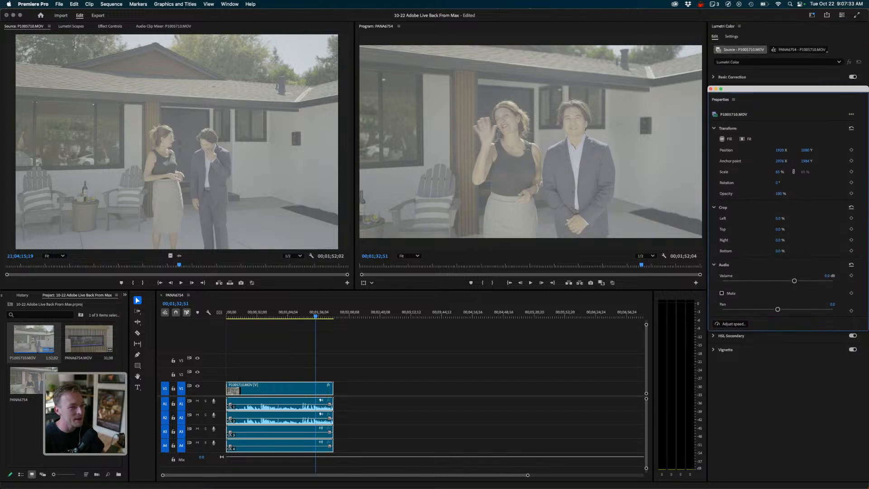
pyautogui.click(230, 4)
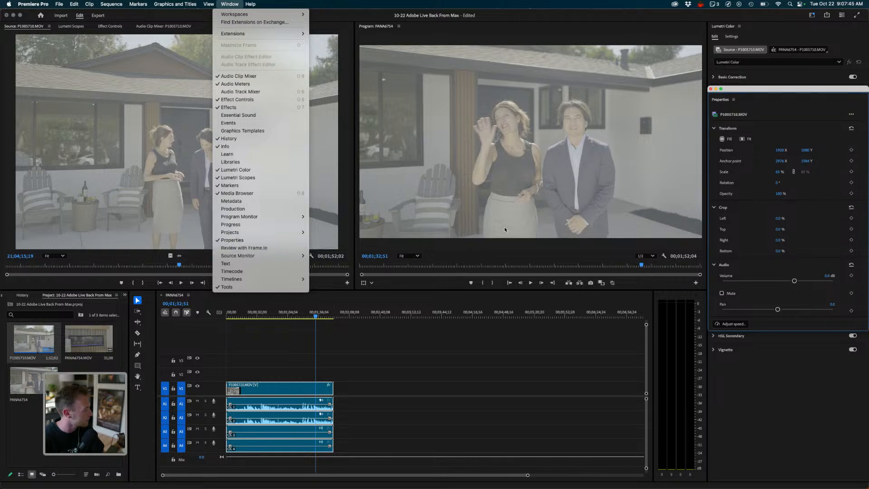
pyautogui.click(851, 205)
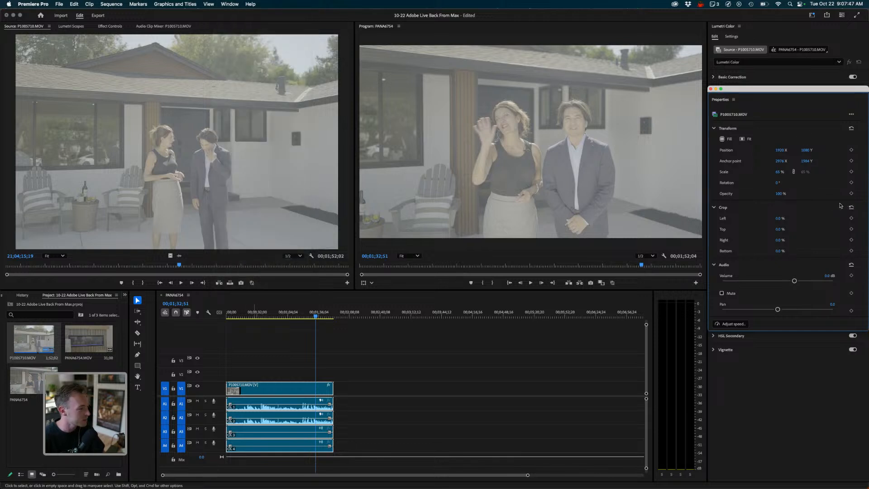
pyautogui.click(817, 34)
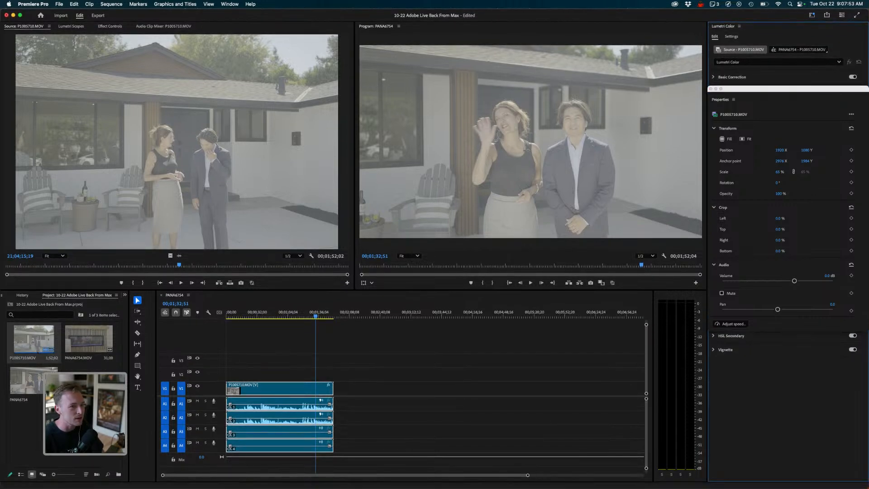
# - Switch to Premiere Pro (Beta) with the 10-22 Adobe Live Back From Max BETA project
pyautogui.moveTo(412, 474)
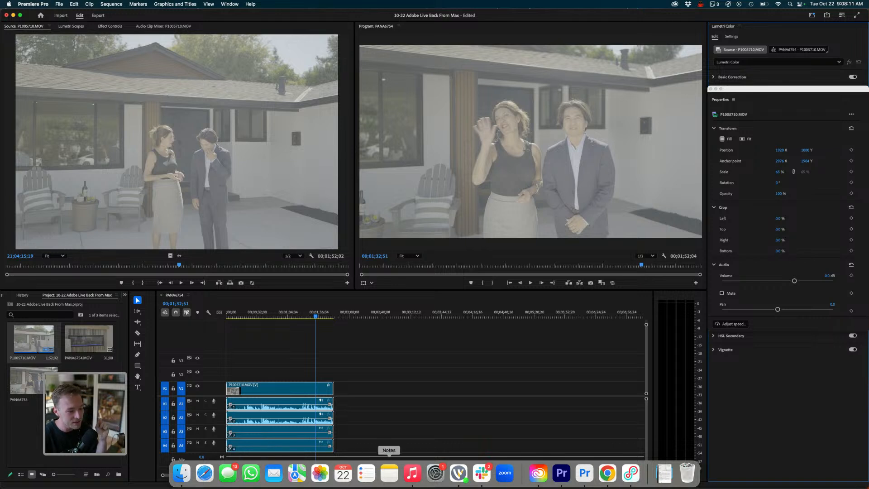
pyautogui.click(584, 472)
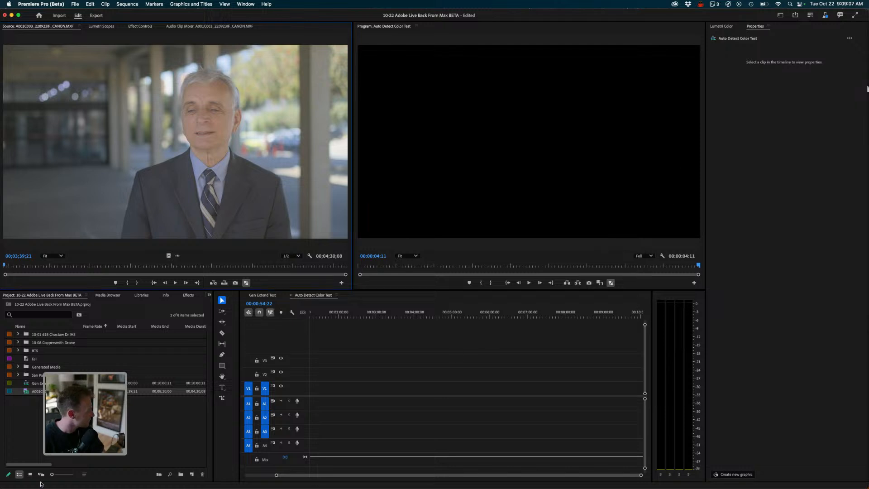
pyautogui.click(35, 483)
pyautogui.click(42, 471)
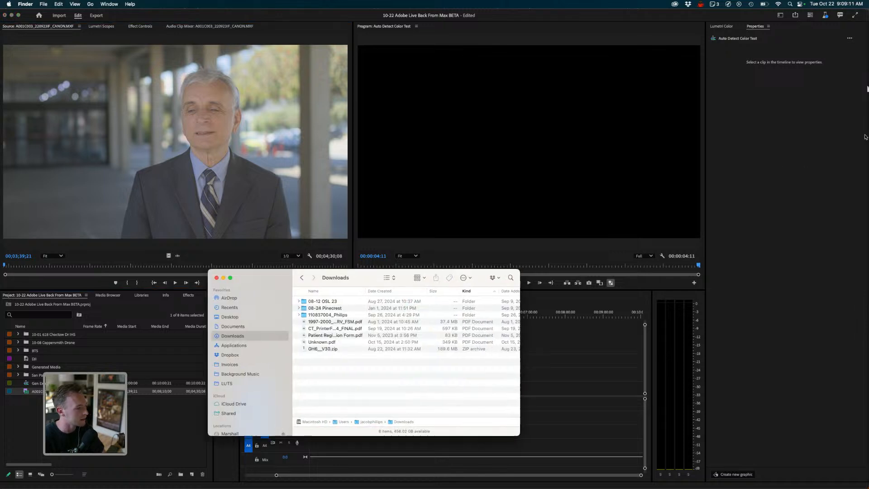
pyautogui.press('super+w')
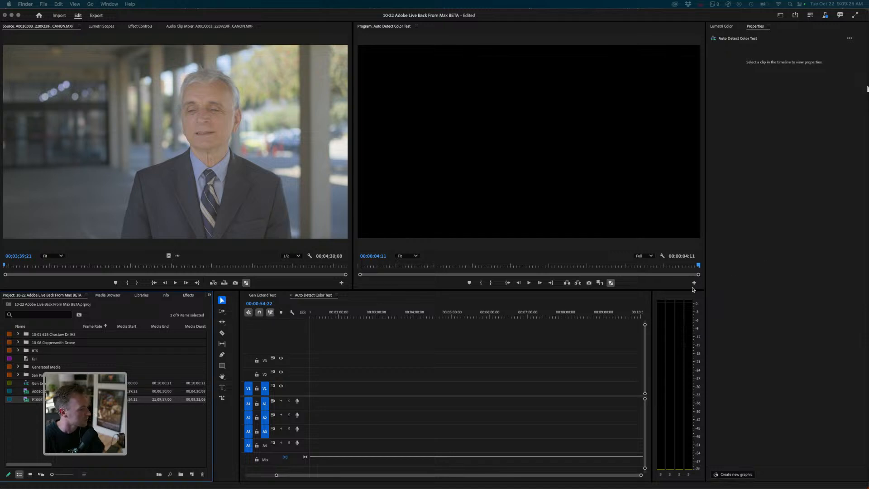
# - Load P1005713.MOV from the project panel into the source monitor
pyautogui.rightClick(25, 399)
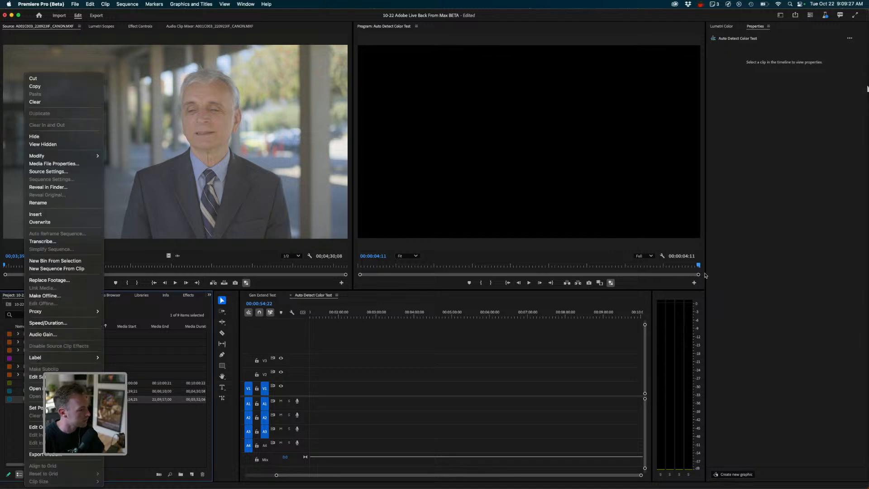
pyautogui.click(120, 413)
pyautogui.doubleClick(28, 400)
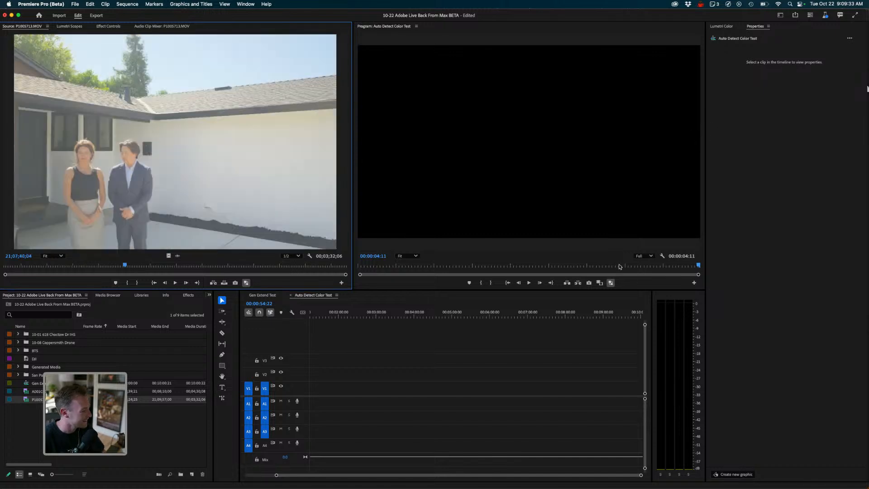
pyautogui.doubleClick(59, 392)
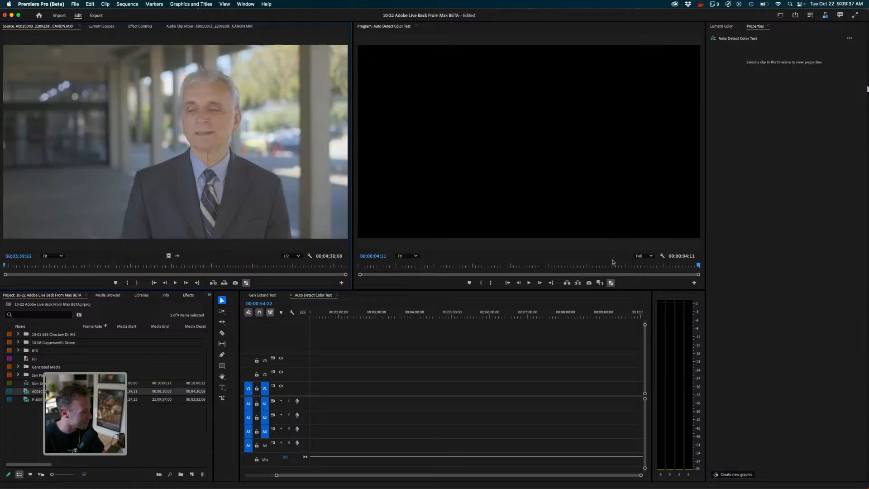
pyautogui.hotkey('shift', '1')
pyautogui.press('Down')
pyautogui.press('Up')
pyautogui.hotkey('shift', '2')
pyautogui.hotkey('shift', '1')
pyautogui.press('Down')
pyautogui.hotkey('shift', 'o')
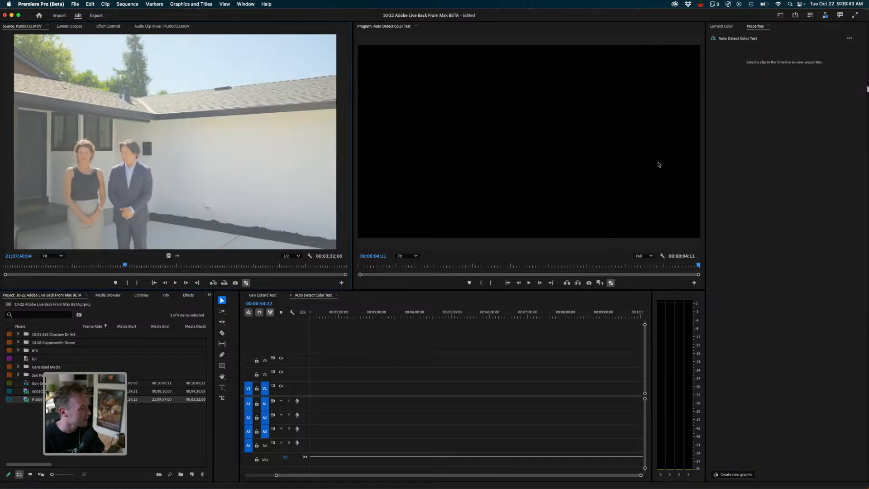
pyautogui.hotkey('shift', '1')
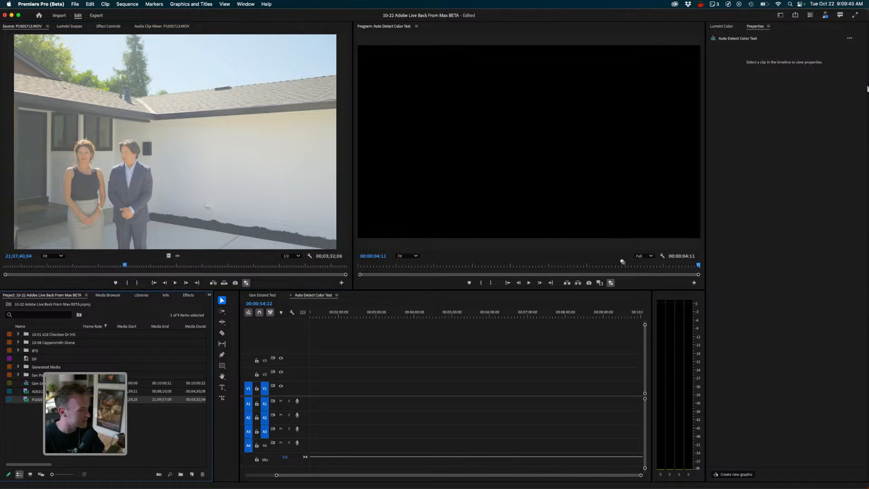
# - Move the Premiere Pro (Beta) window down so it overlaps the other Premiere Pro window, and bring it forward
pyautogui.moveTo(752, 16); pyautogui.dragTo(749, 54)
pyautogui.click(749, 29)
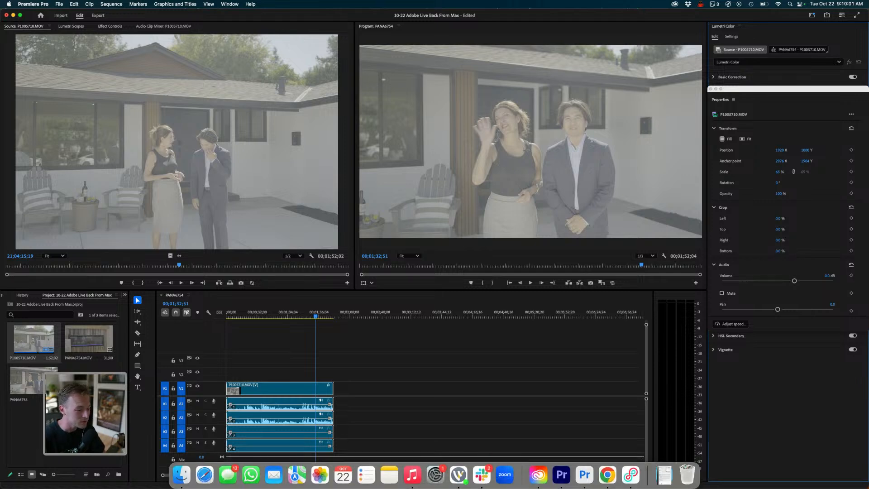
pyautogui.click(580, 473)
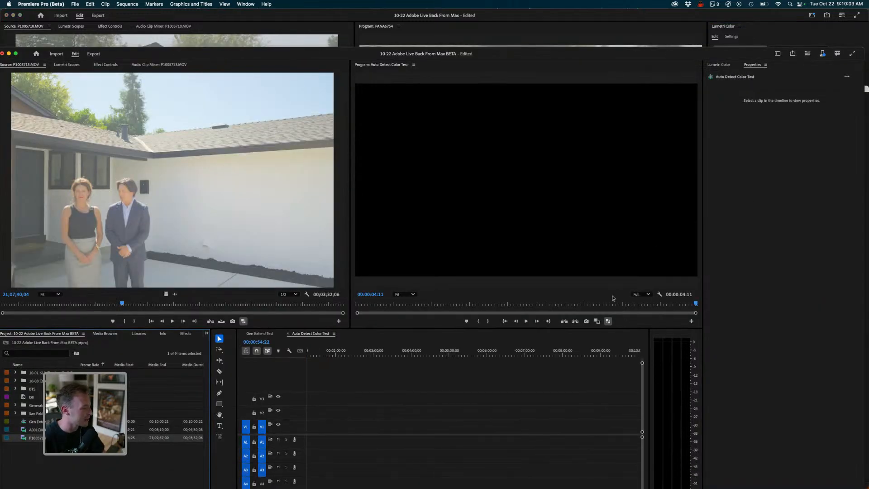
# - Add P1005713.MOV to the Auto Detect Color Test sequence and set its scaling to Fit, then Fill
pyautogui.press('.')
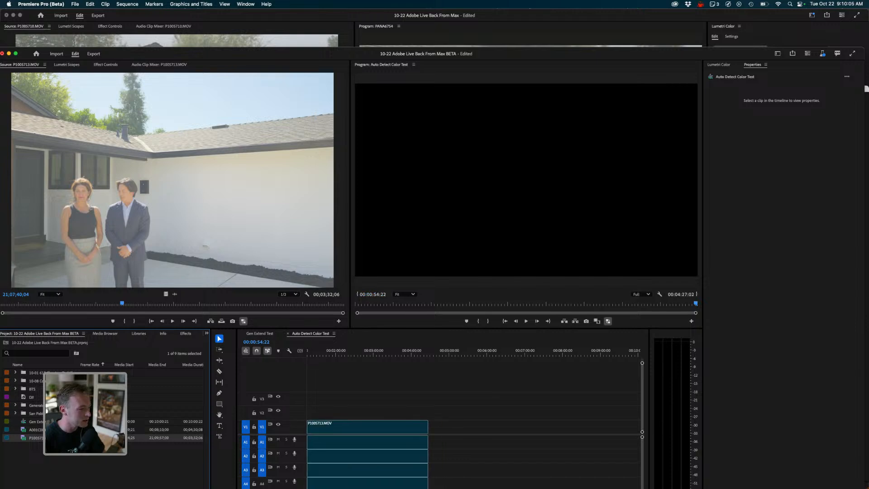
pyautogui.moveTo(329, 351); pyautogui.dragTo(316, 352)
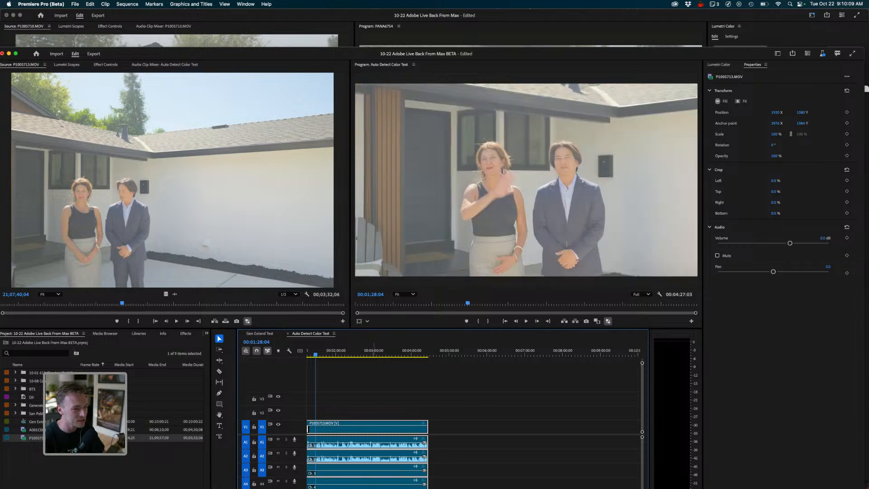
pyautogui.click(397, 384)
pyautogui.click(403, 351)
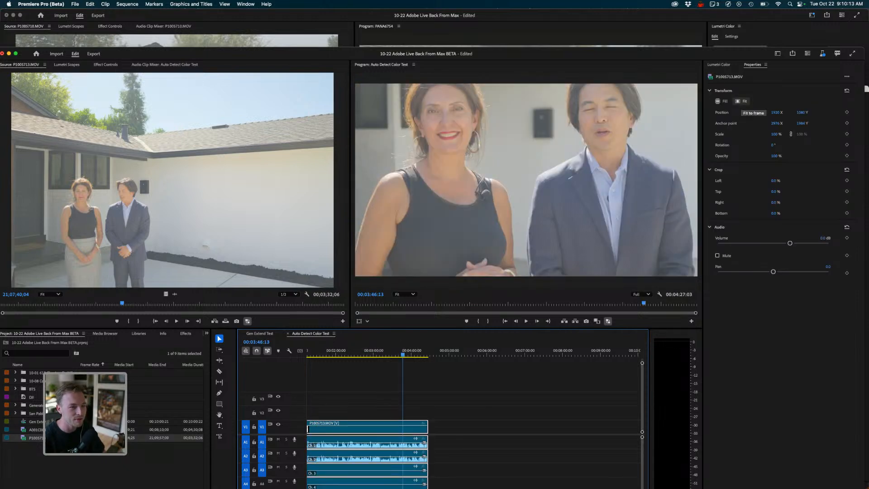
pyautogui.click(741, 101)
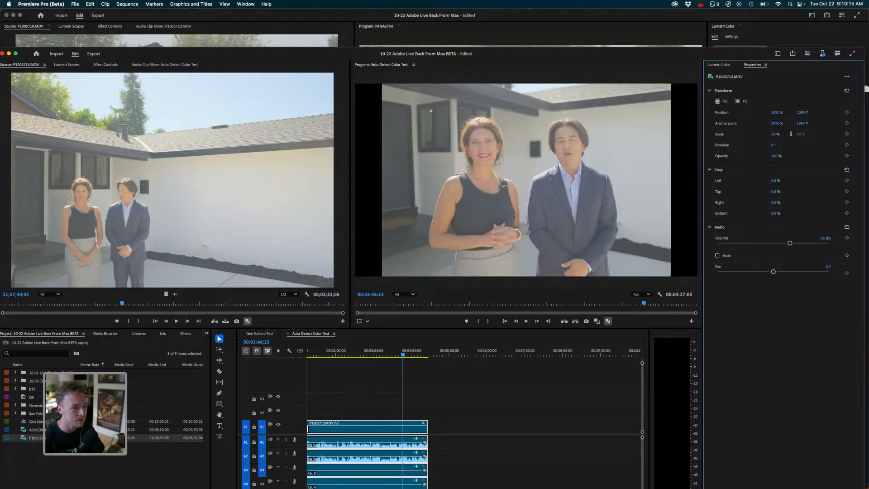
pyautogui.click(723, 101)
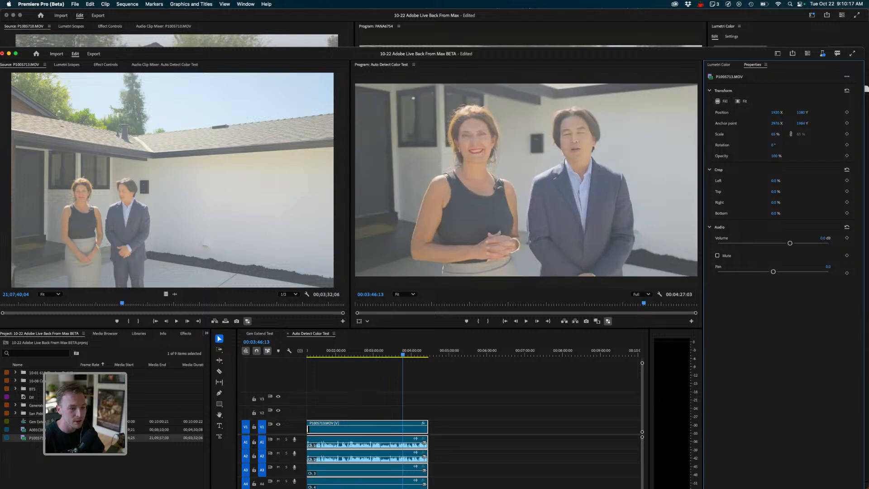
# - Inspect the Lumetri Color Edit and Settings pages for the clip
pyautogui.click(719, 65)
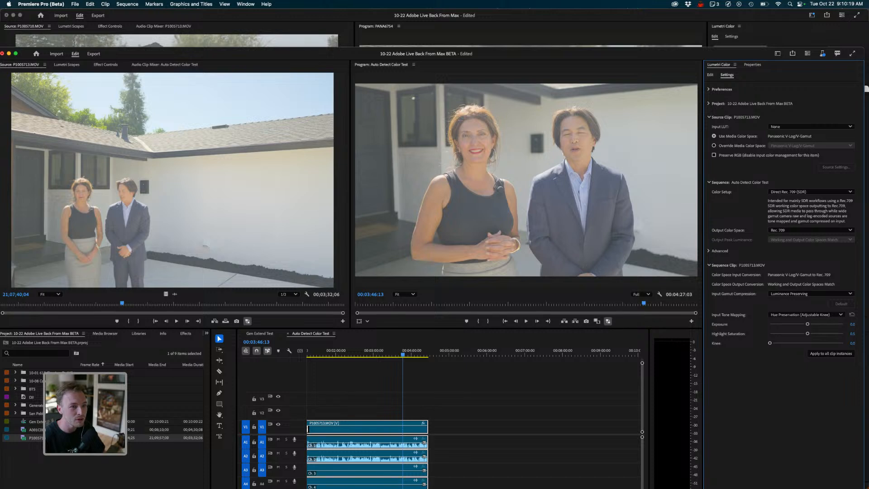
pyautogui.click(711, 75)
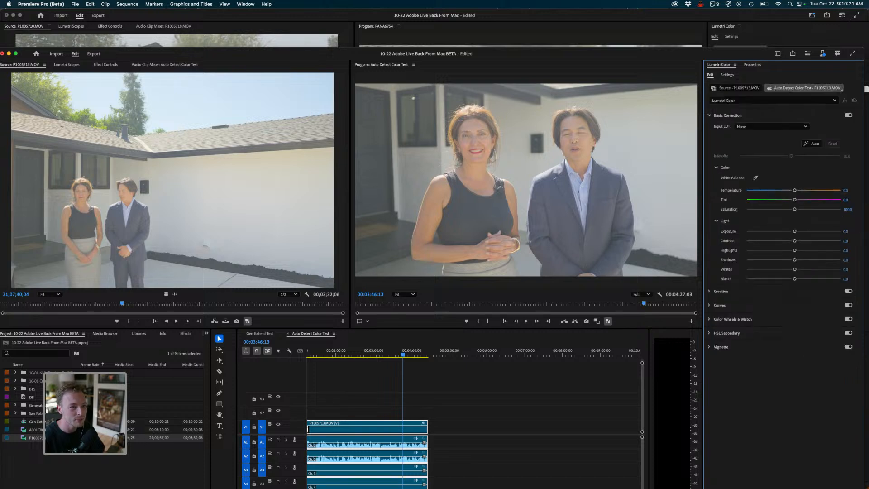
pyautogui.click(727, 76)
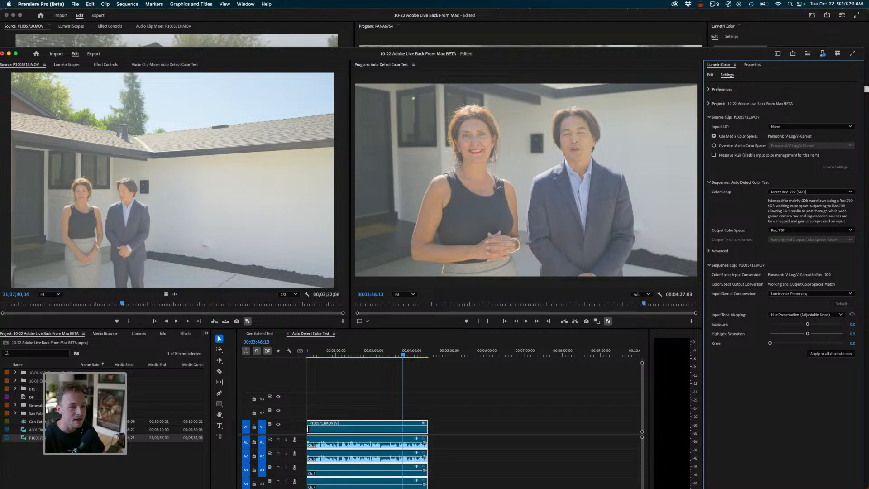
# - Add the A001C003_220923IF_CANON.MXF clip after P1005713.MOV in the sequence
pyautogui.moveTo(59, 430); pyautogui.dragTo(434, 427)
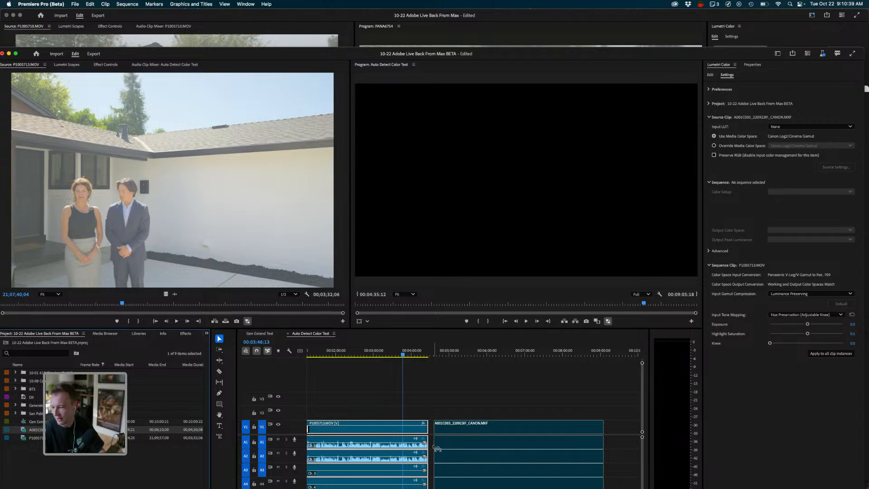
pyautogui.moveTo(437, 449); pyautogui.dragTo(436, 448)
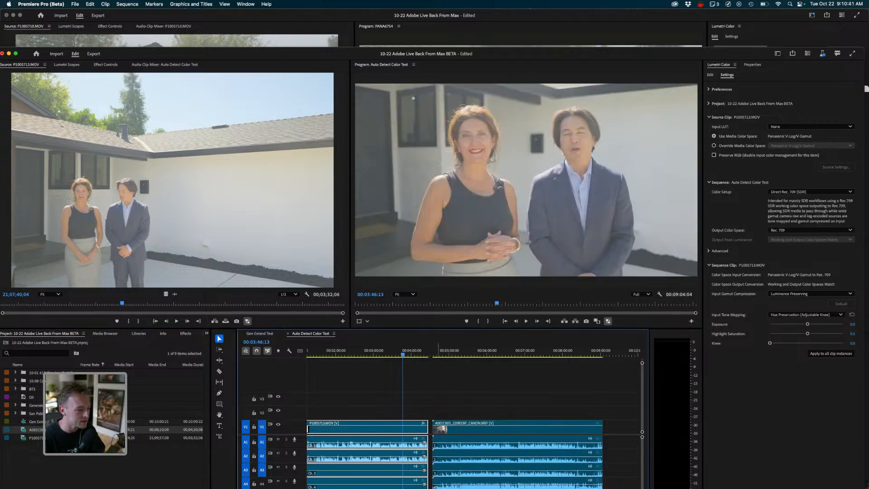
pyautogui.click(450, 352)
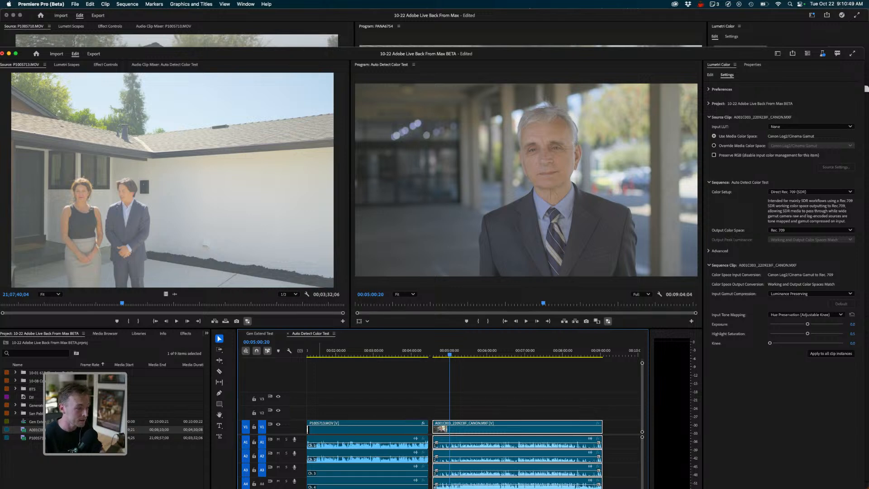
# - Move the playhead back through the first clip to compare it with the second
pyautogui.click(389, 351)
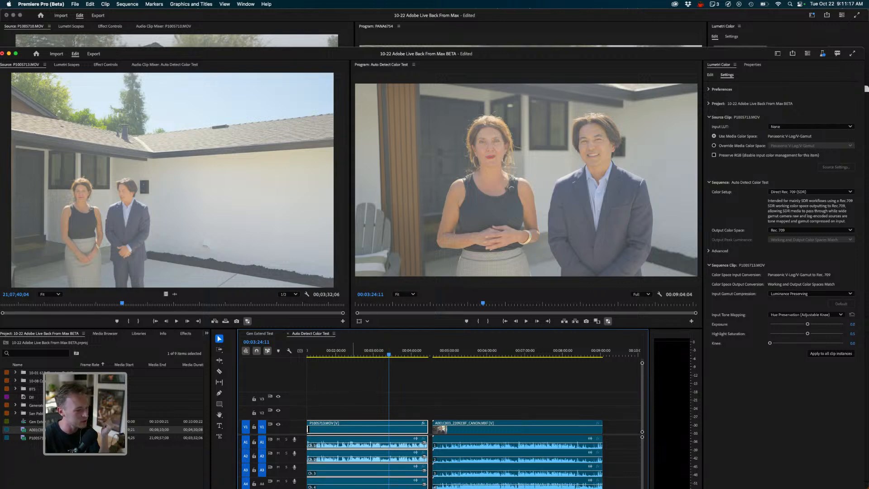
pyautogui.click(403, 353)
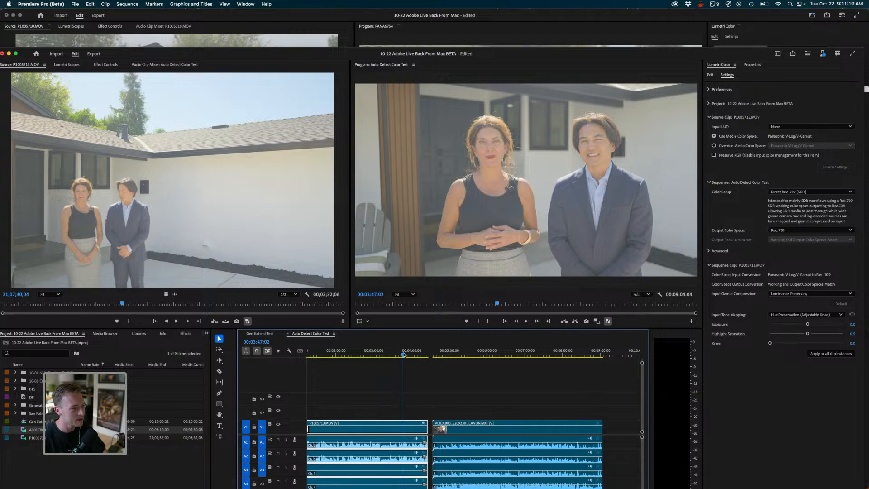
pyautogui.click(390, 353)
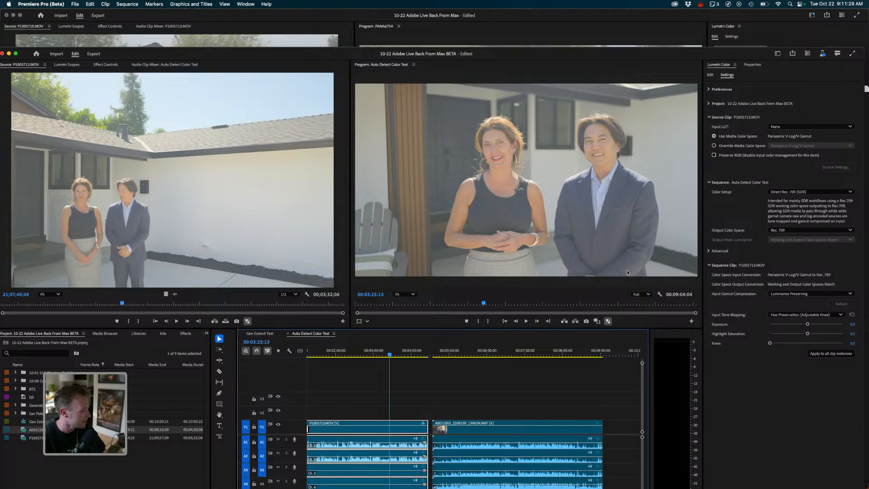
# - Preview several iPhone clips from the project's San Pablo bin in the Source Monitor
pyautogui.hotkey('shift', '1')
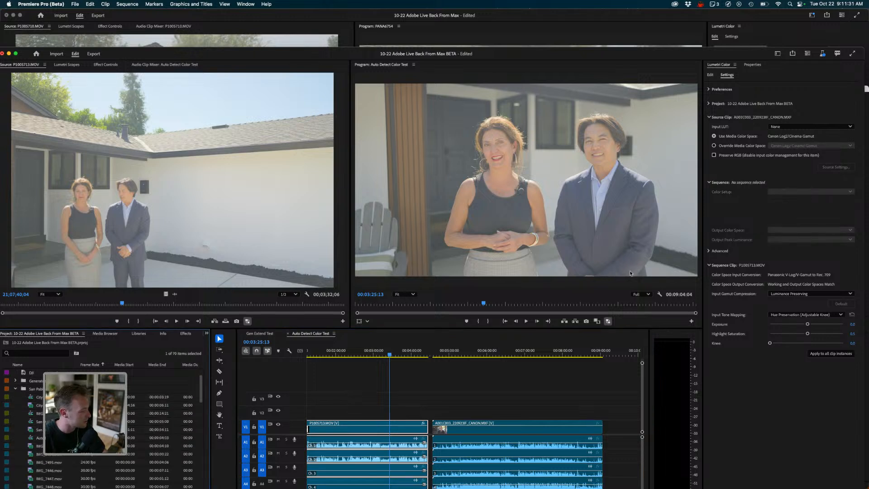
pyautogui.scroll(-8, 631, 275)
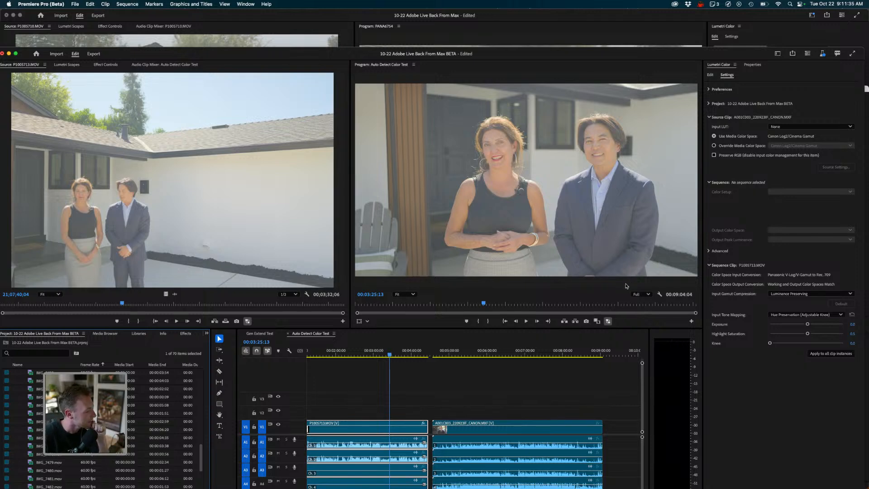
pyautogui.doubleClick(40, 438)
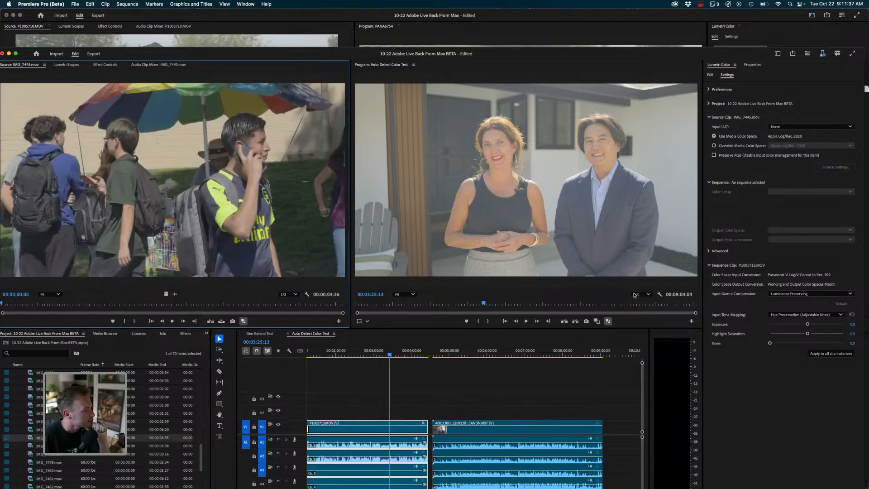
pyautogui.doubleClick(51, 462)
pyautogui.scroll(-5, 51, 462)
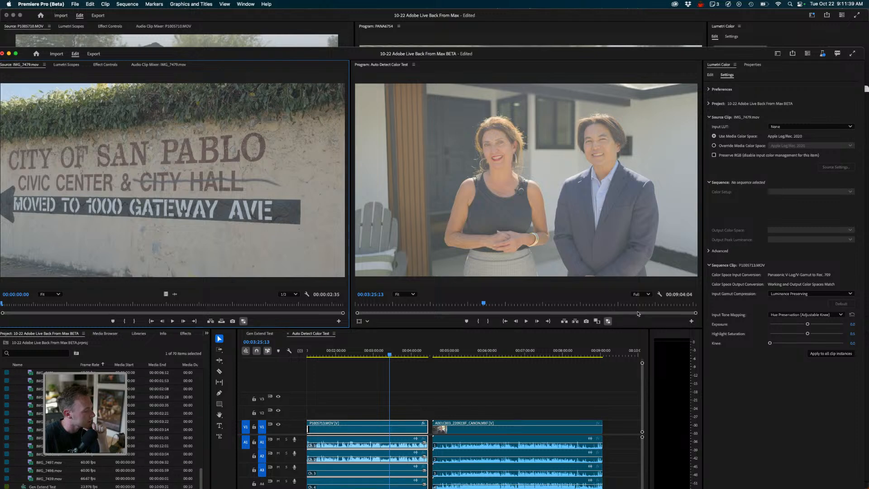
pyautogui.doubleClick(51, 454)
pyautogui.doubleClick(51, 438)
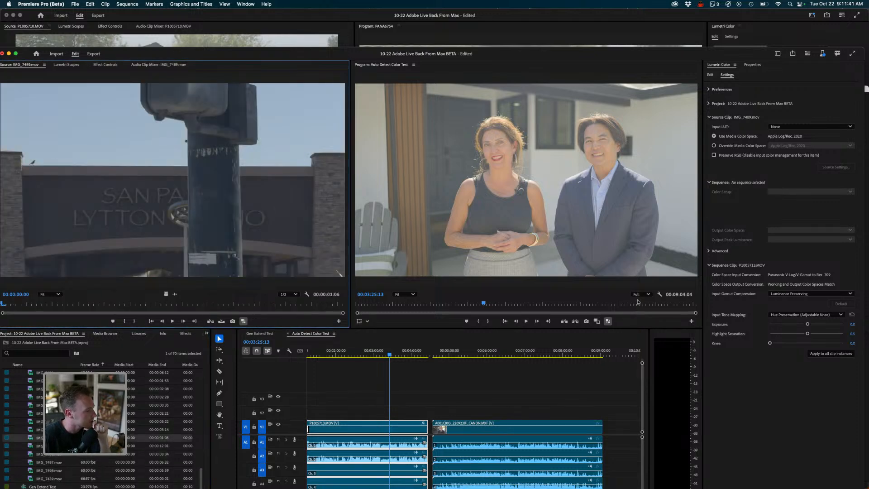
pyautogui.doubleClick(51, 430)
pyautogui.doubleClick(52, 421)
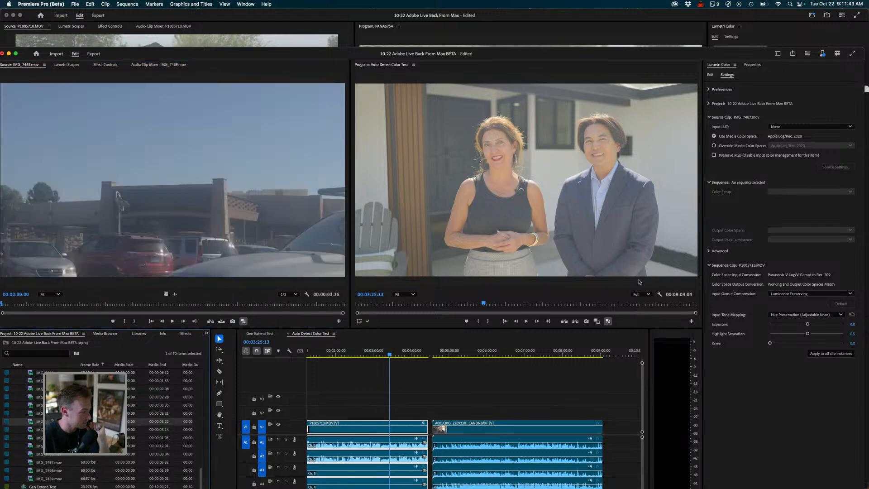
pyautogui.doubleClick(51, 414)
pyautogui.doubleClick(51, 389)
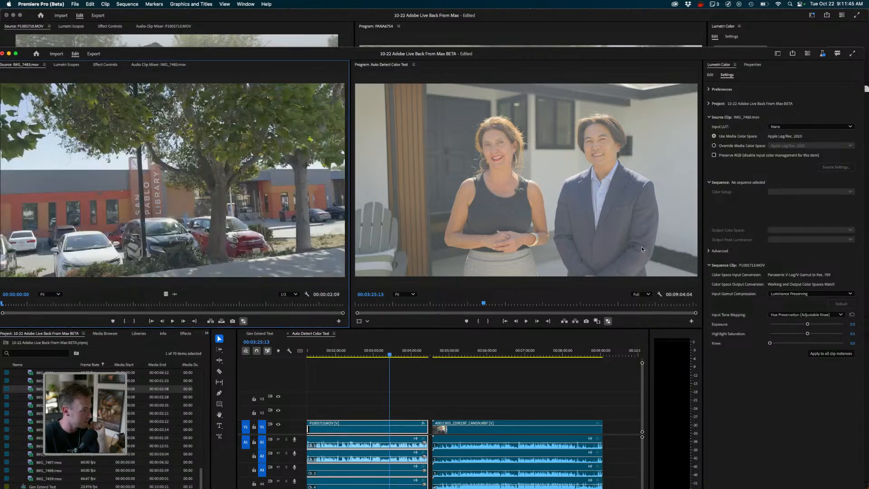
pyautogui.scroll(3, 99, 426)
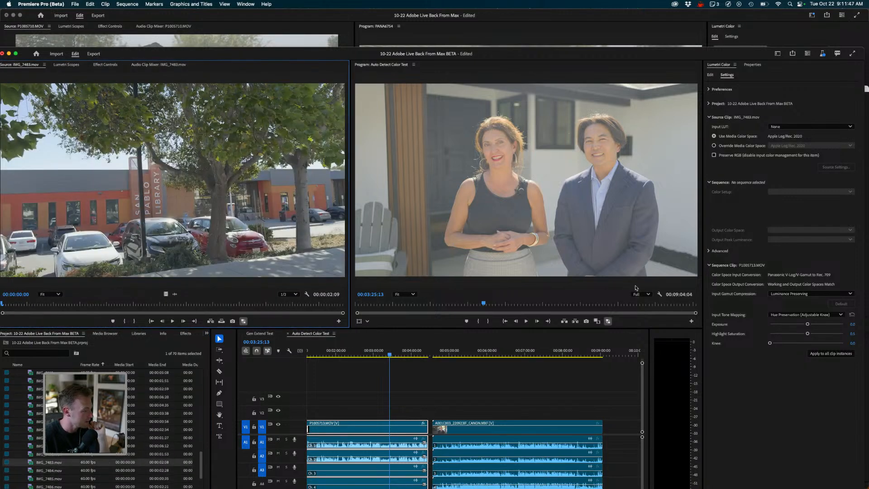
pyautogui.doubleClick(51, 454)
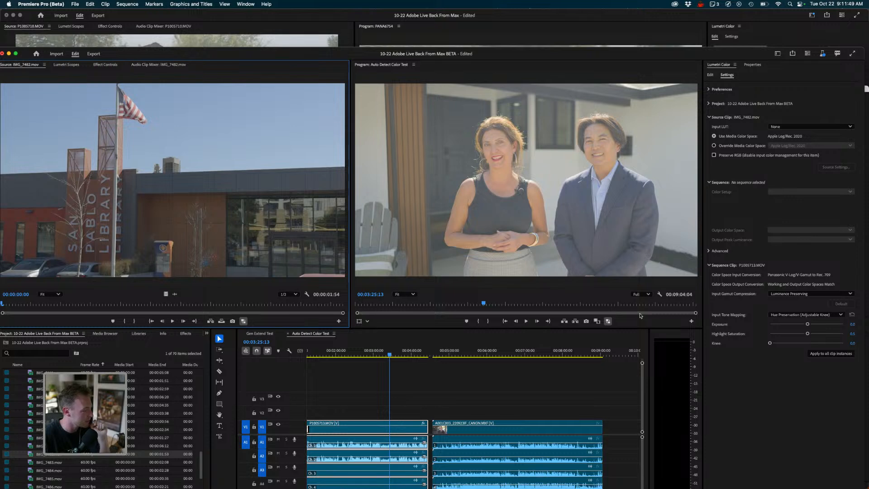
# - Add IMG_7482.mov to the end of the Auto Detect Color Test sequence and set its scaling to Fill
pyautogui.moveTo(52, 454); pyautogui.dragTo(606, 427)
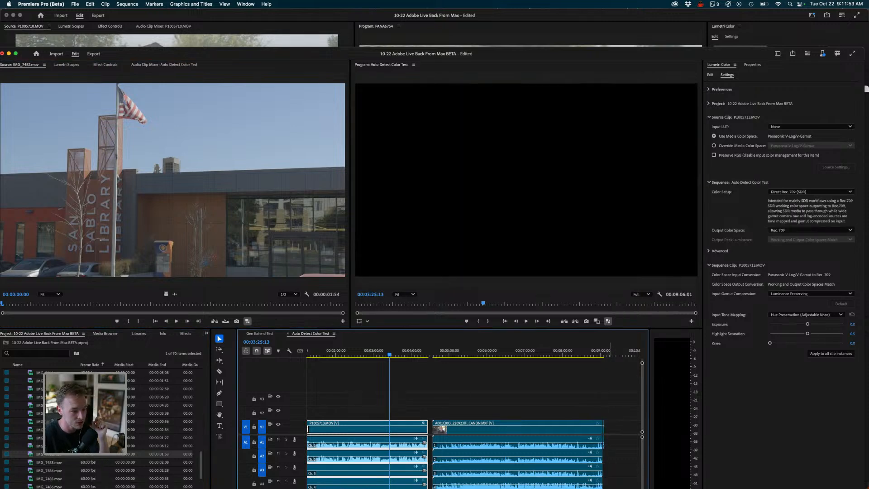
pyautogui.click(603, 354)
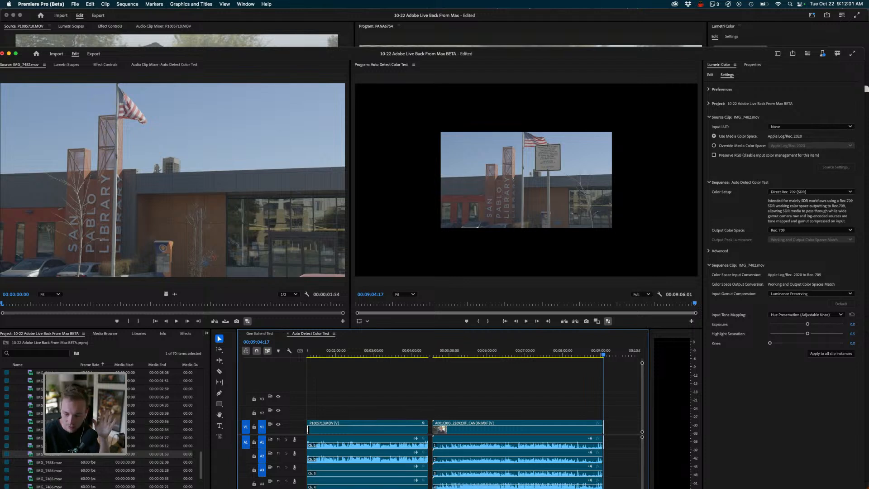
pyautogui.click(753, 65)
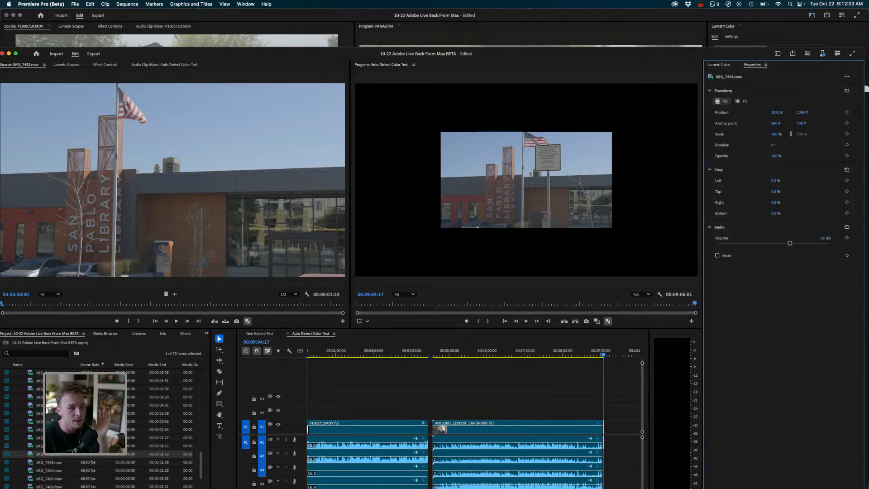
pyautogui.click(722, 101)
pyautogui.doubleClick(634, 54)
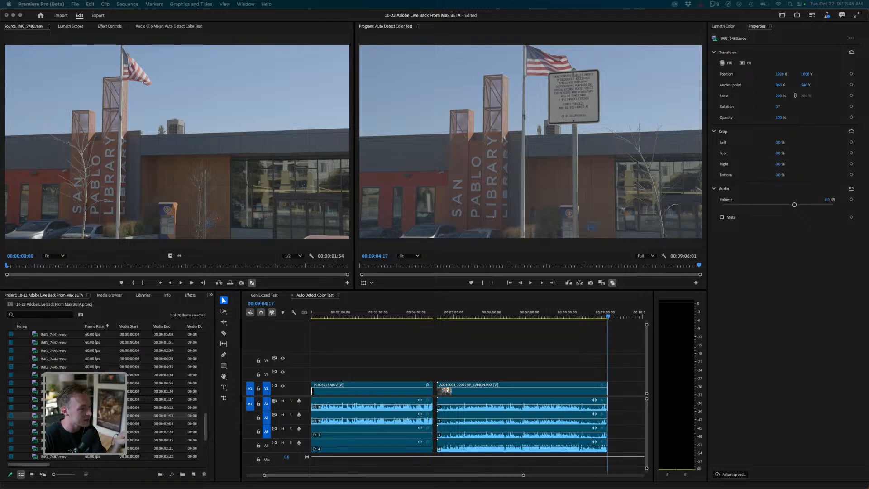
# - Compare the Lumetri Color settings of the Canon clip and P1005713.MOV by moving the playhead between them
pyautogui.click(472, 315)
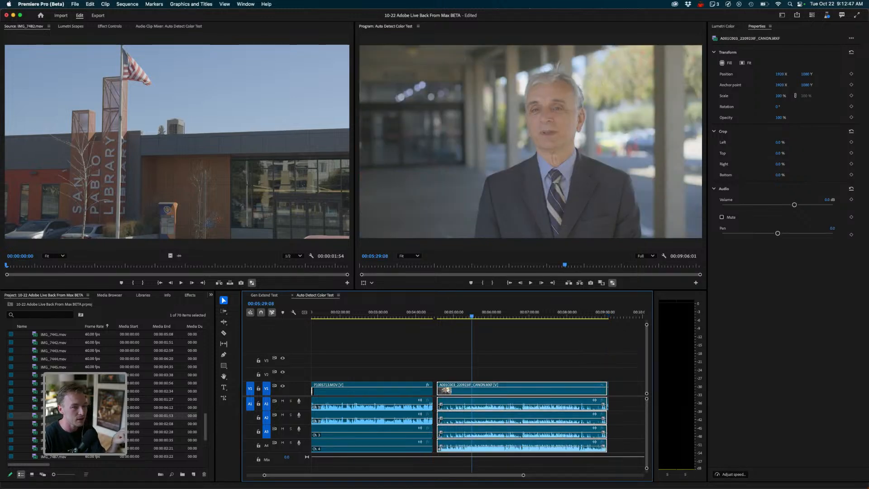
pyautogui.click(723, 26)
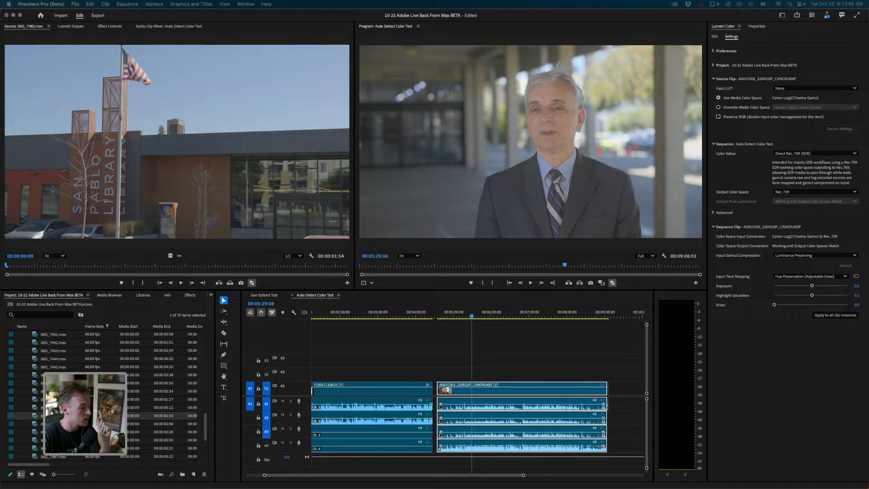
pyautogui.click(413, 342)
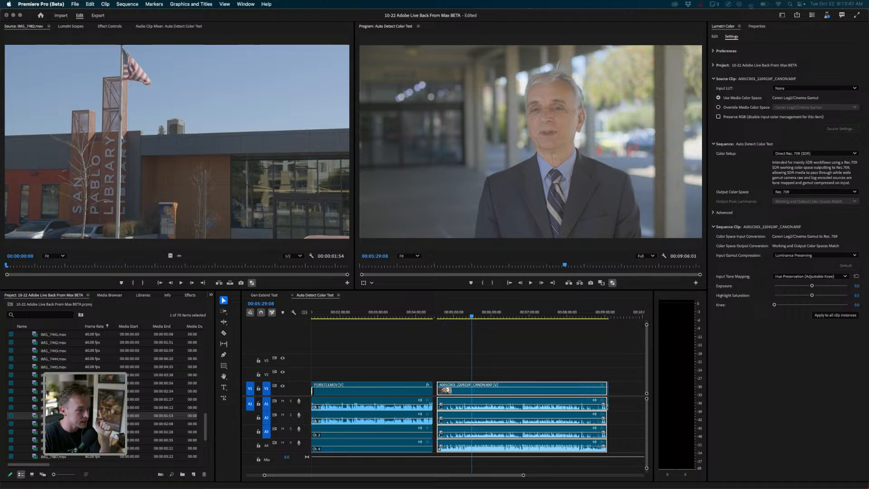
pyautogui.click(421, 317)
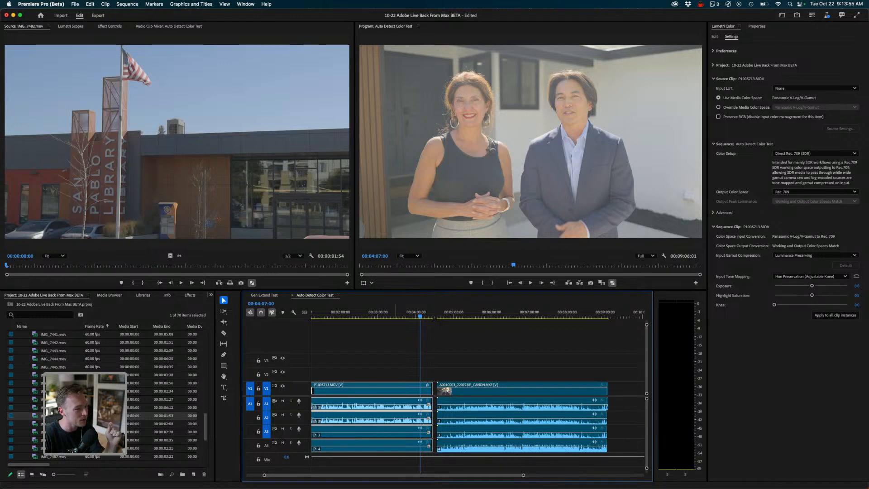
pyautogui.click(502, 313)
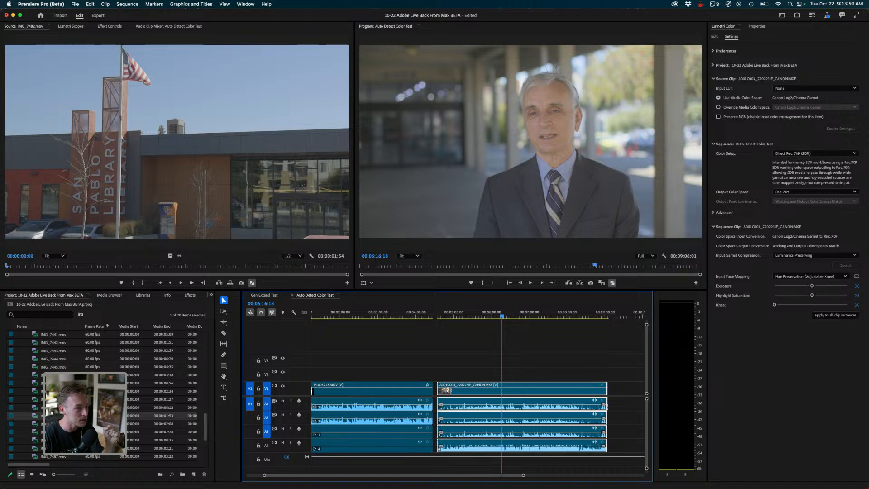
pyautogui.click(365, 312)
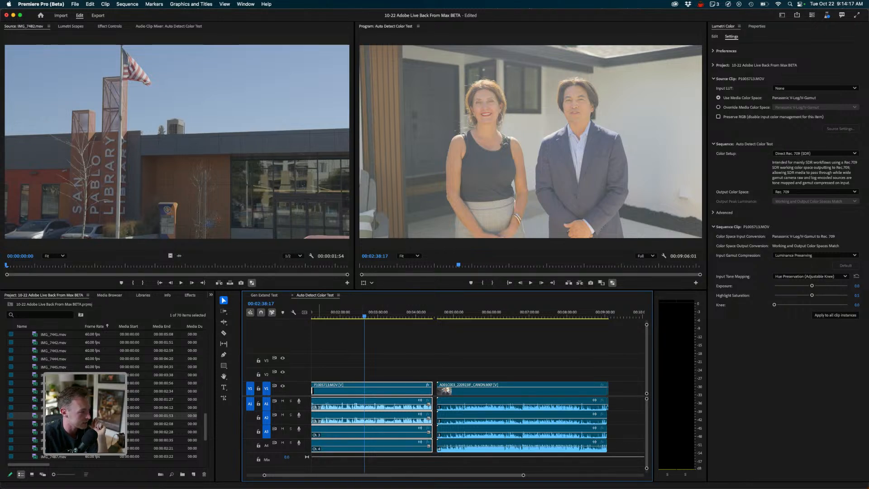
pyautogui.scroll(-5, 106, 394)
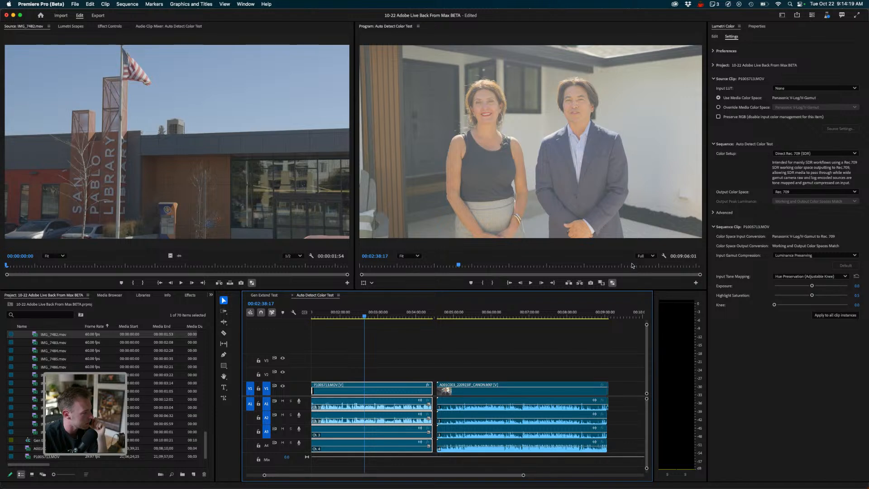
pyautogui.scroll(10, 106, 394)
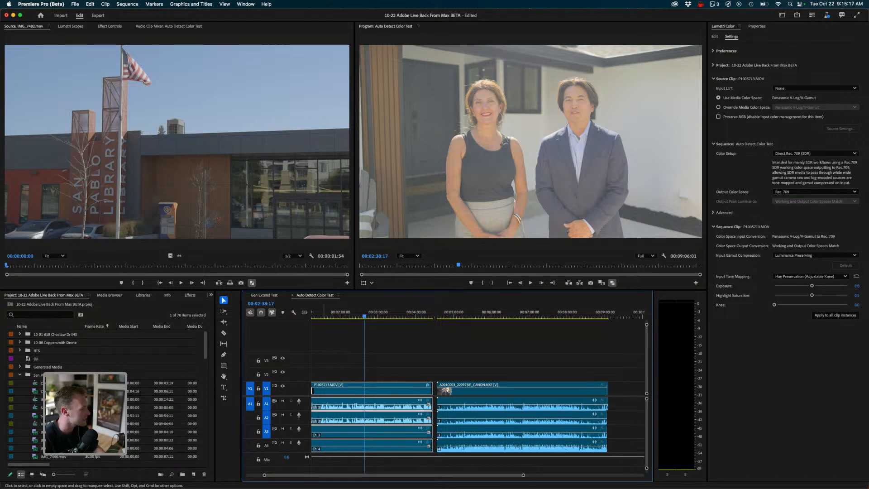
# - Scrub the playhead through the Canon clip to review its automatic color conversion
pyautogui.click(362, 337)
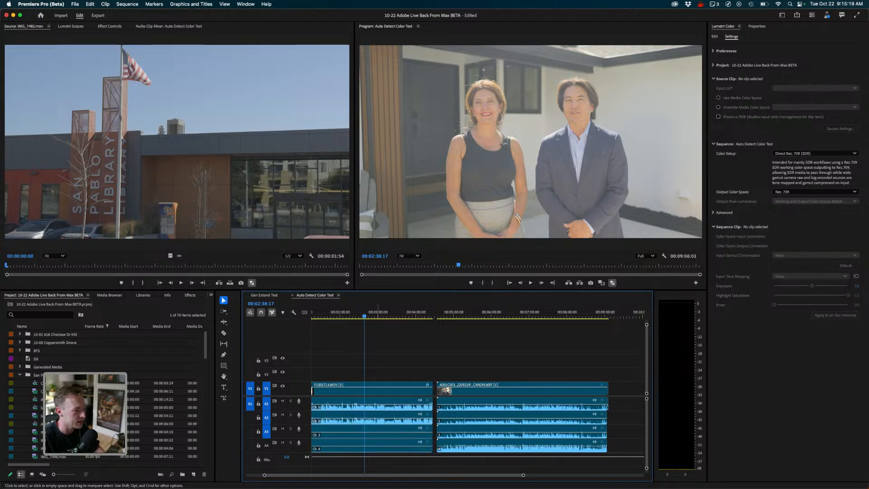
pyautogui.moveTo(365, 316); pyautogui.dragTo(404, 316)
pyautogui.click(459, 316)
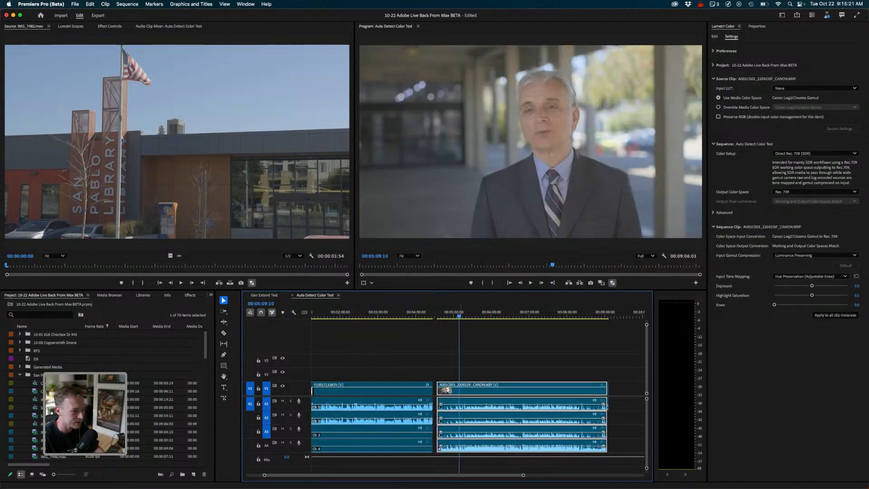
pyautogui.click(501, 315)
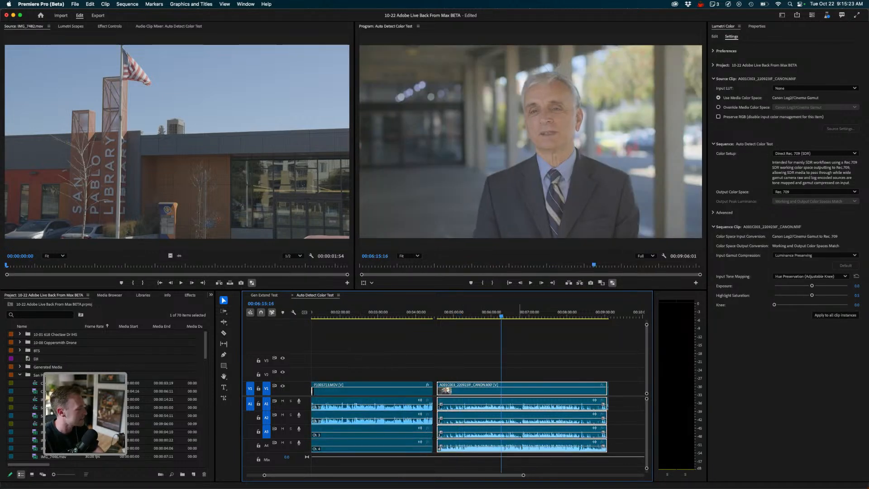
pyautogui.click(532, 315)
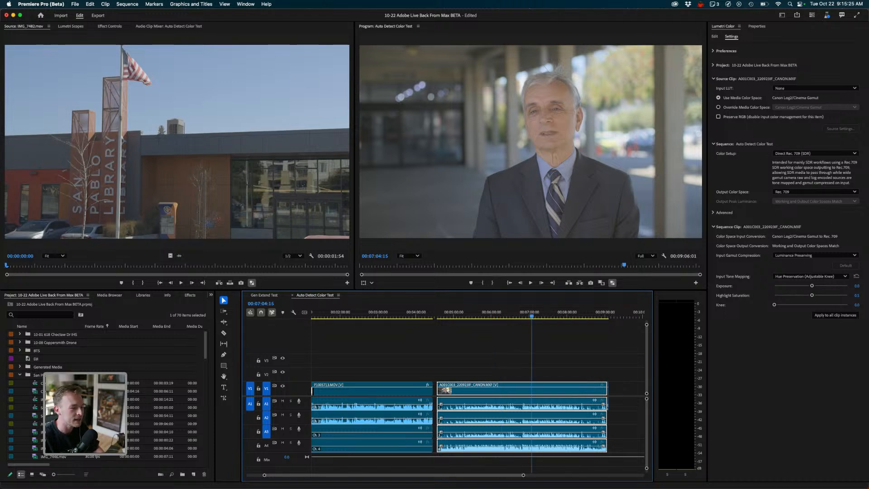
pyautogui.click(586, 316)
pyautogui.click(556, 316)
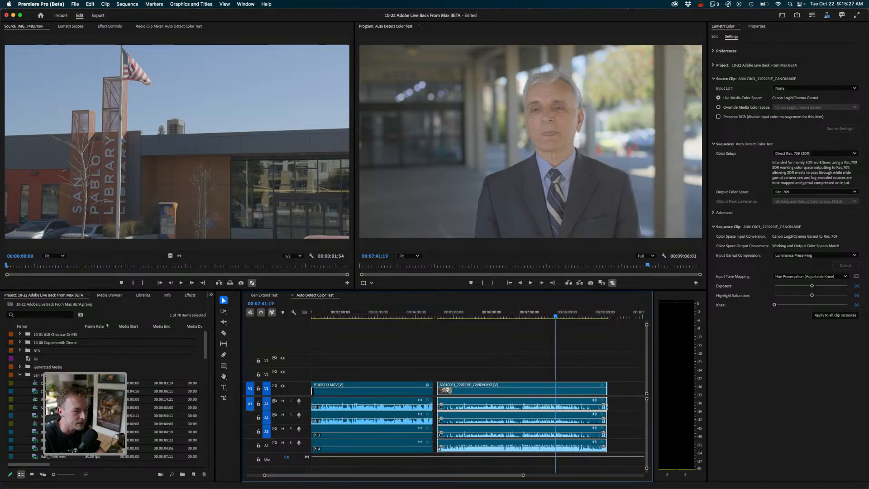
pyautogui.click(533, 315)
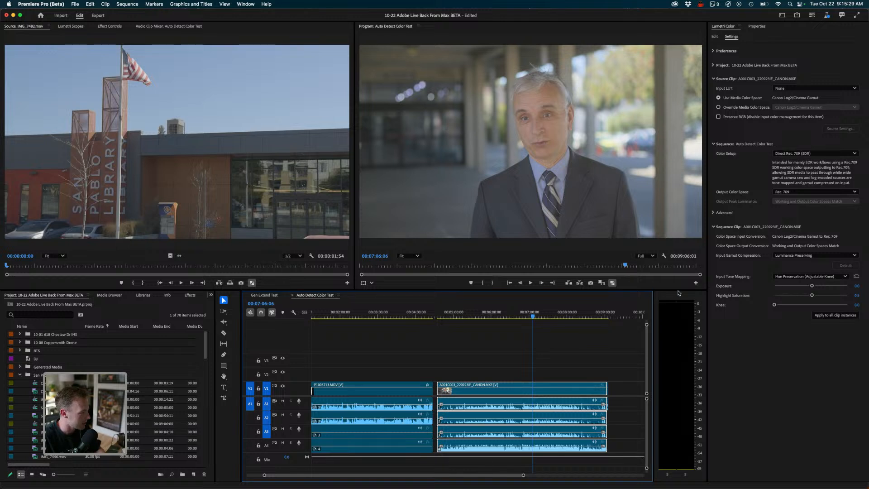
pyautogui.scroll(-4, 679, 293)
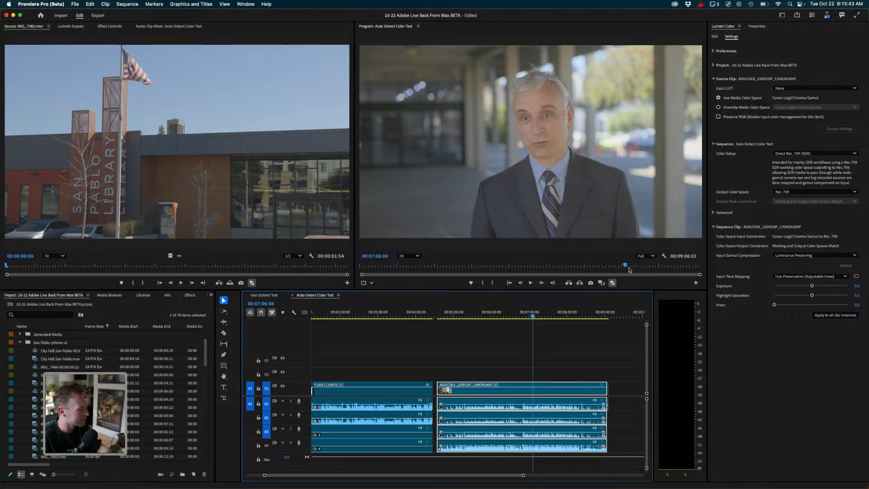
# - Select a range of iPhone clips in the project and add them to the end of the sequence
pyautogui.hotkey('shift', '1')
pyautogui.press('Up')
pyautogui.press('Up')
pyautogui.press('Up')
pyautogui.press('Up')
pyautogui.press('Up')
pyautogui.press('Up')
pyautogui.press('Up')
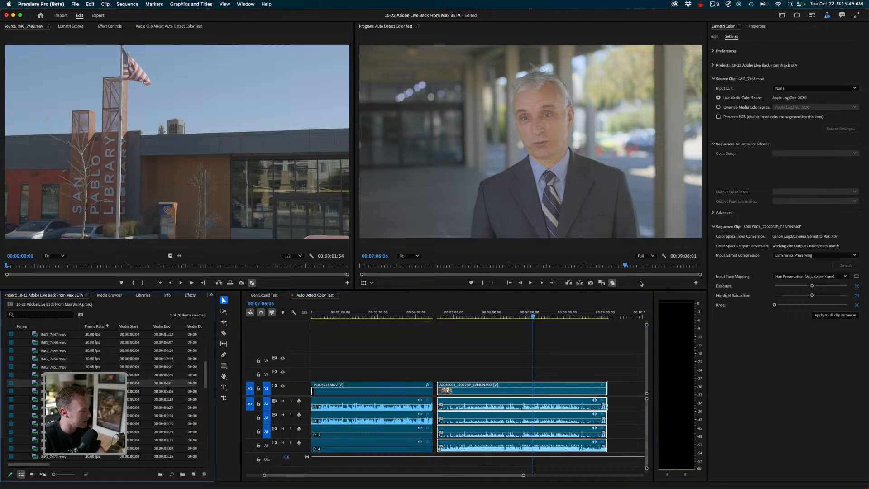
pyautogui.hotkey('shift', 'o')
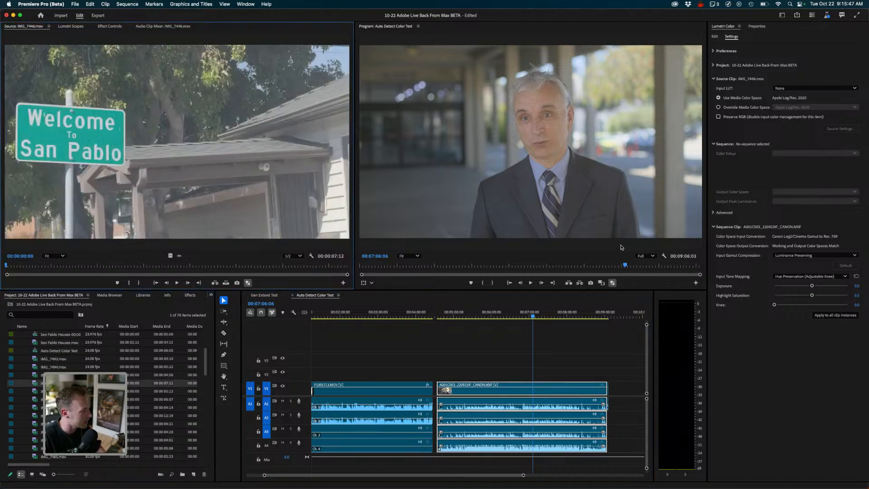
pyautogui.hotkey('shift', '1')
pyautogui.hotkey('shift', 'Down')
pyautogui.hotkey('shift', 'Down')
pyautogui.hotkey('shift', 'Down')
pyautogui.hotkey('shift', 'Down')
pyautogui.hotkey('shift', 'Down')
pyautogui.hotkey('shift', 'Down')
pyautogui.hotkey('shift', 'Down')
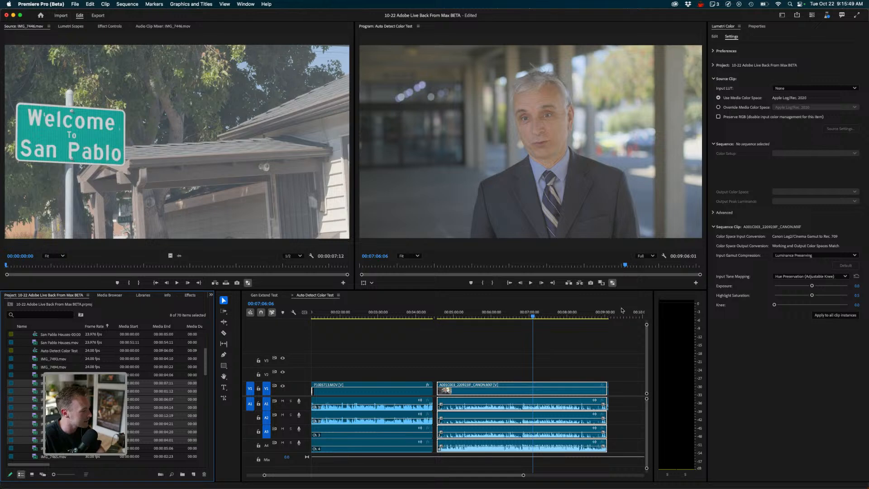
pyautogui.hotkey('shift', 'Down')
pyautogui.moveTo(54, 448); pyautogui.dragTo(598, 388)
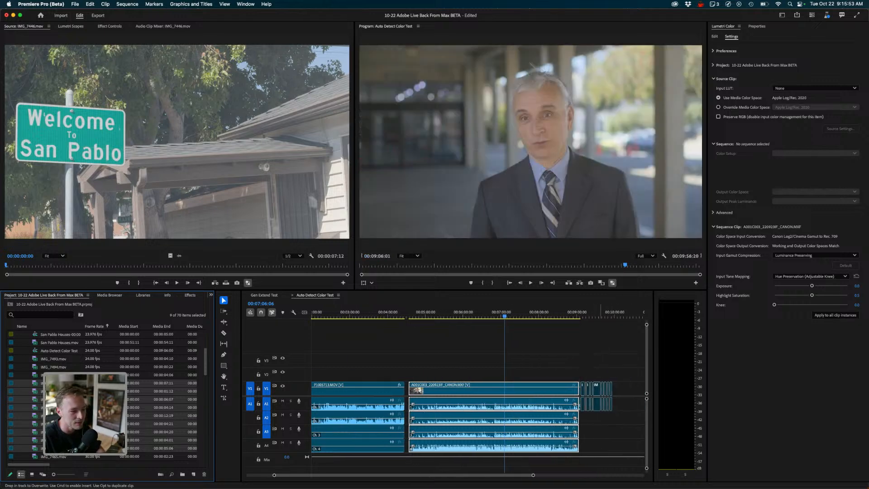
# - Select the newly added iPhone clips at the end of the sequence and open their shared Properties
pyautogui.click(585, 313)
pyautogui.moveTo(585, 313); pyautogui.dragTo(588, 313)
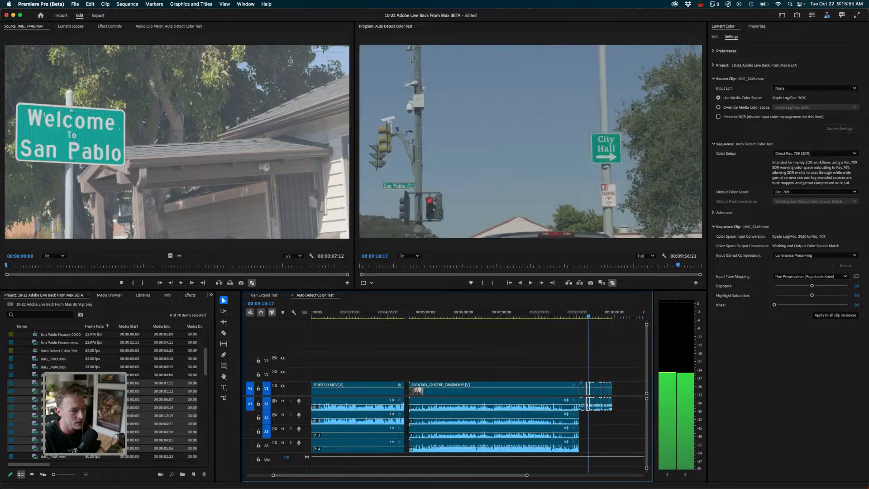
pyautogui.moveTo(622, 364); pyautogui.dragTo(585, 404)
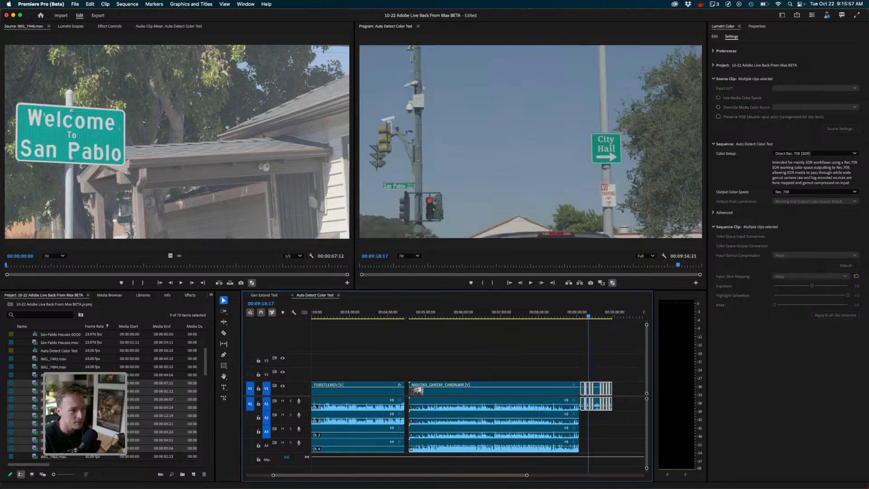
pyautogui.click(757, 26)
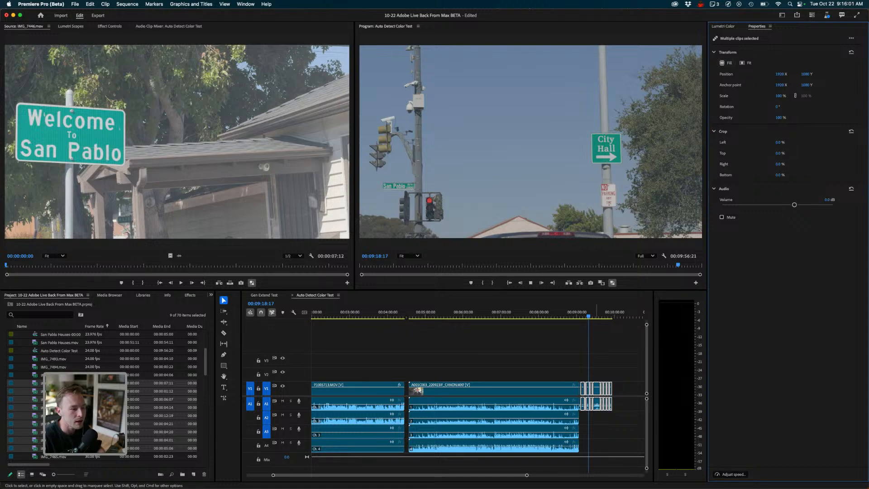
# - Scrub the playhead back through the iPhone clips to review their framing and color
pyautogui.moveTo(592, 313)
pyautogui.mouseDown()
pyautogui.moveTo(610, 313)
pyautogui.moveTo(583, 312)
pyautogui.mouseUp()
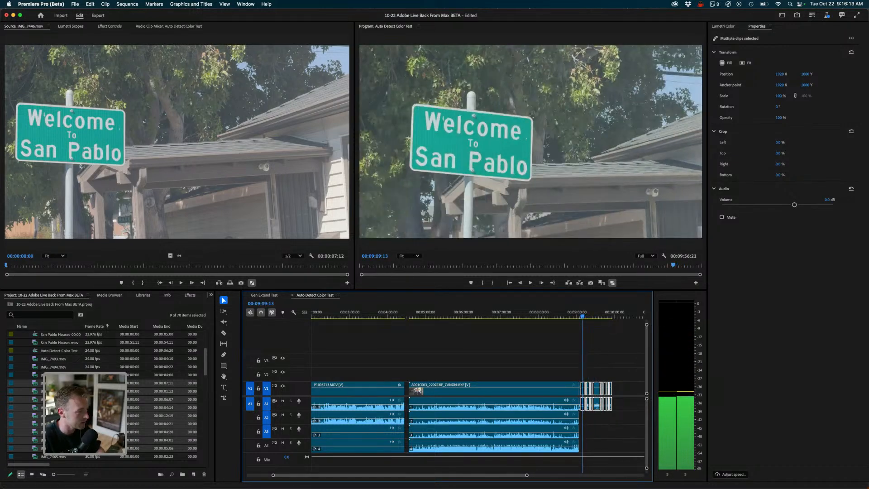
pyautogui.moveTo(582, 313); pyautogui.dragTo(580, 312)
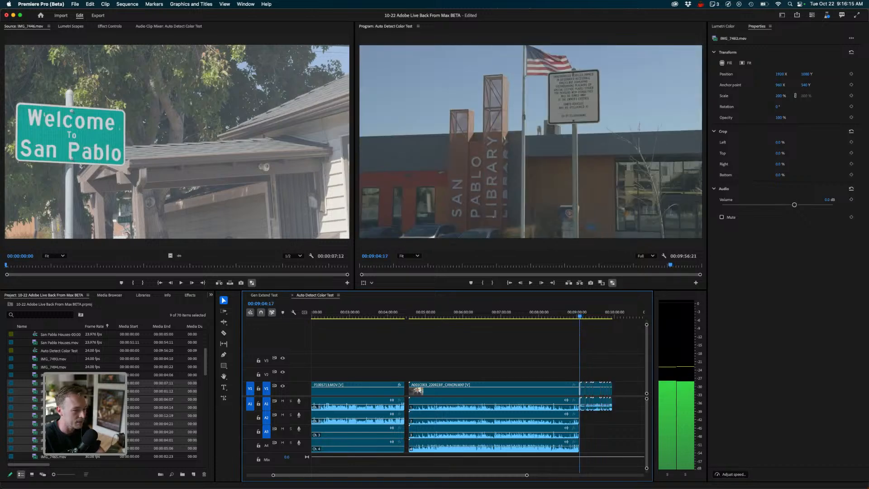
pyautogui.hscroll(-1, 580, 313)
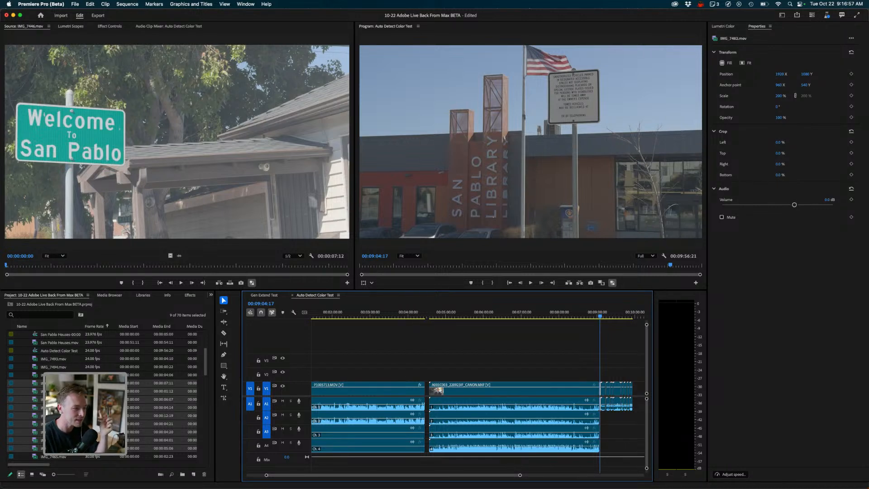
# - Override the Canon clip's source media color space, keeping Canon Log2/Cinema Gamut, and browse the Input LUT options
pyautogui.click(555, 317)
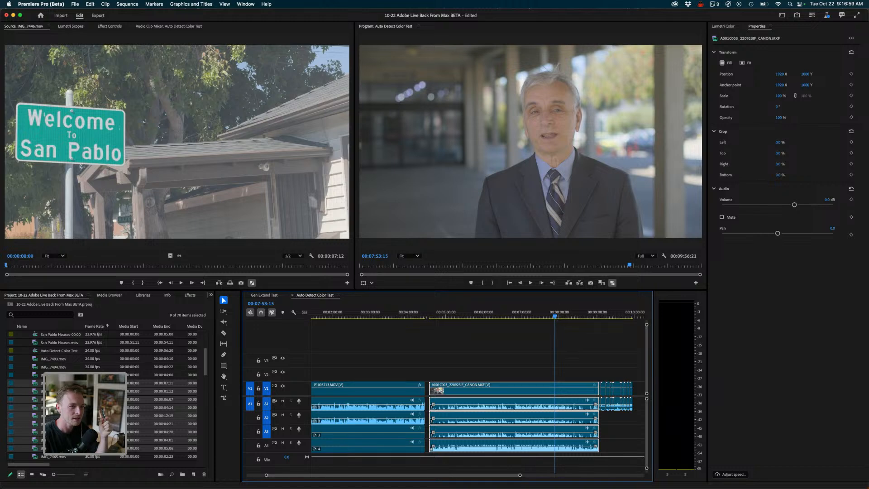
pyautogui.click(723, 26)
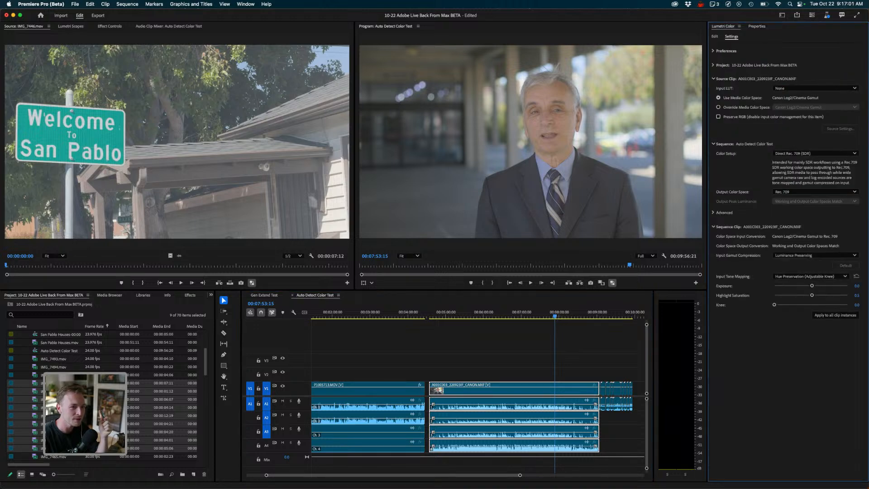
pyautogui.click(718, 107)
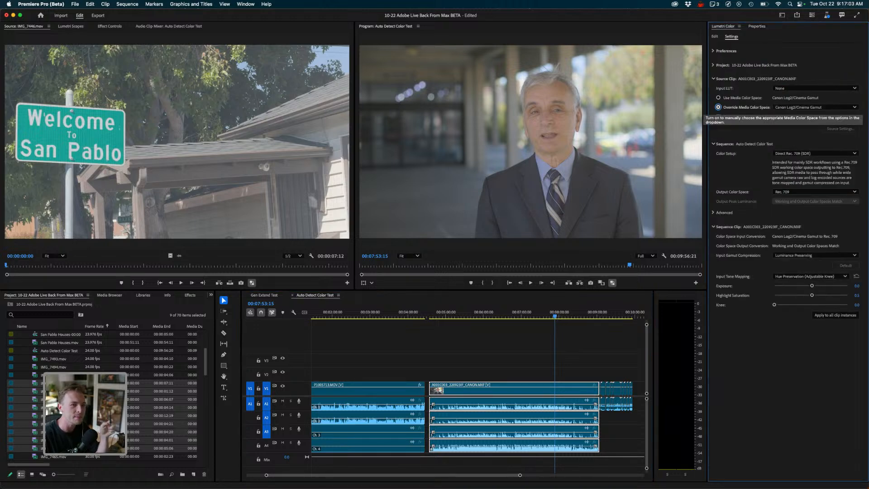
pyautogui.click(838, 108)
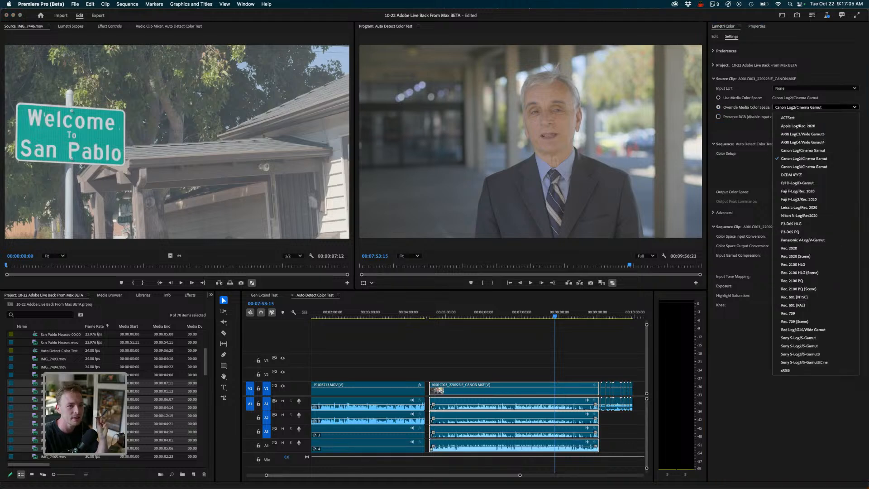
pyautogui.click(745, 107)
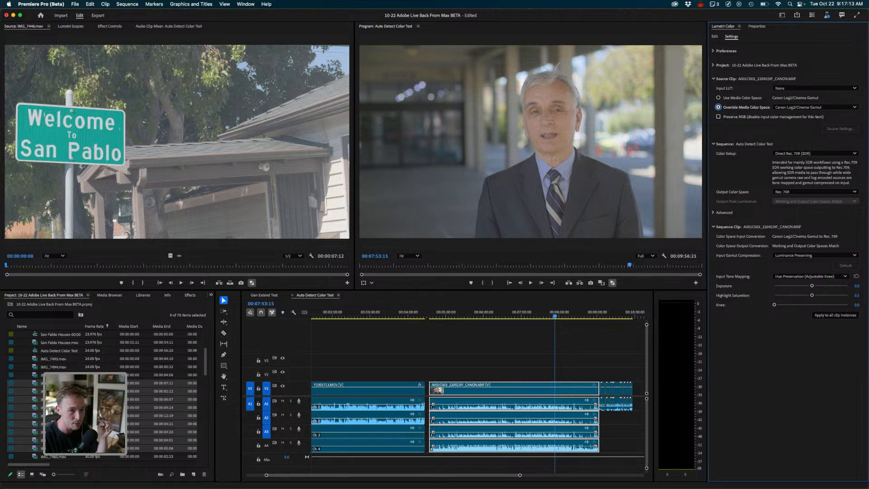
pyautogui.click(815, 89)
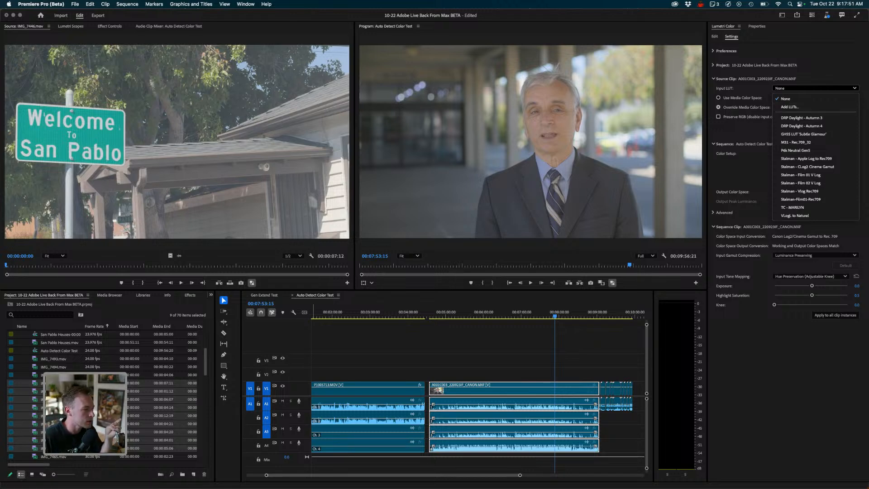
pyautogui.click(861, 156)
# - Switch to the Gen Extend Test sequence and zoom out to see its whole length
pyautogui.hotkey('shift', '3')
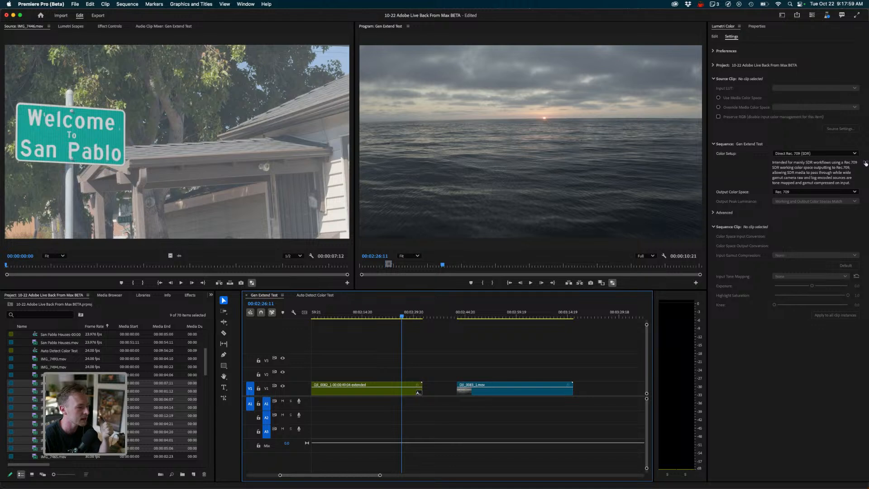
pyautogui.hscroll(-3, 478, 394)
pyautogui.hscroll(-5, 478, 394)
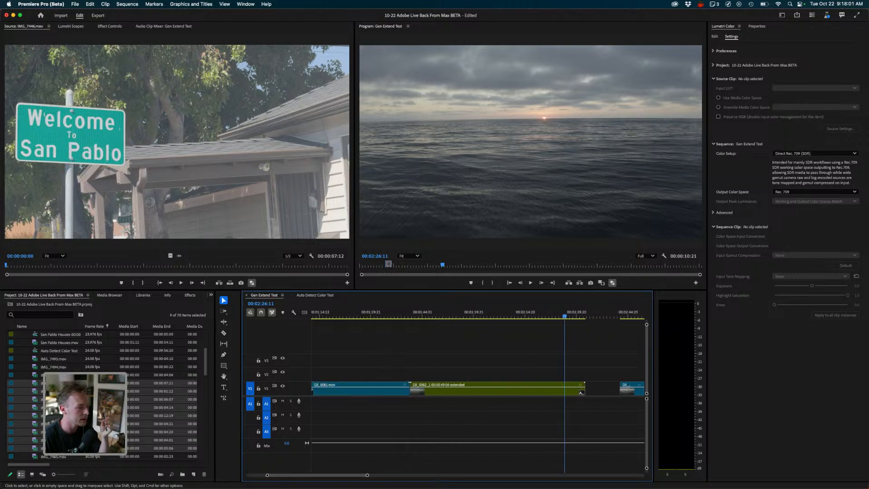
pyautogui.press('-')
pyautogui.press('-')
pyautogui.press('-')
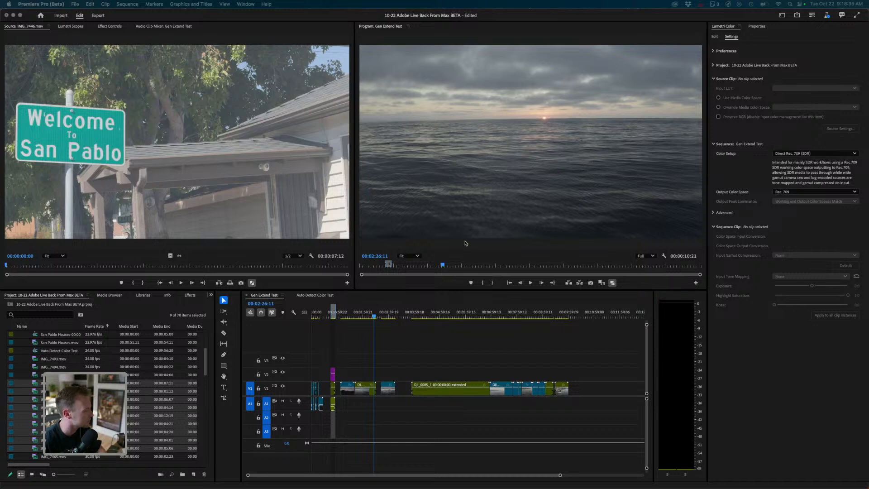
# - Zoom in on the AI-generated extended drone clip and play it back
pyautogui.click(354, 316)
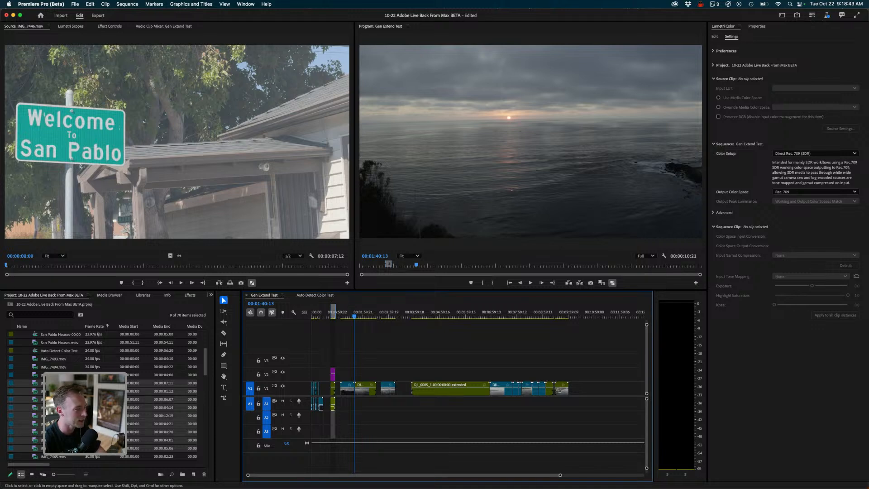
pyautogui.press('=')
pyautogui.press('=')
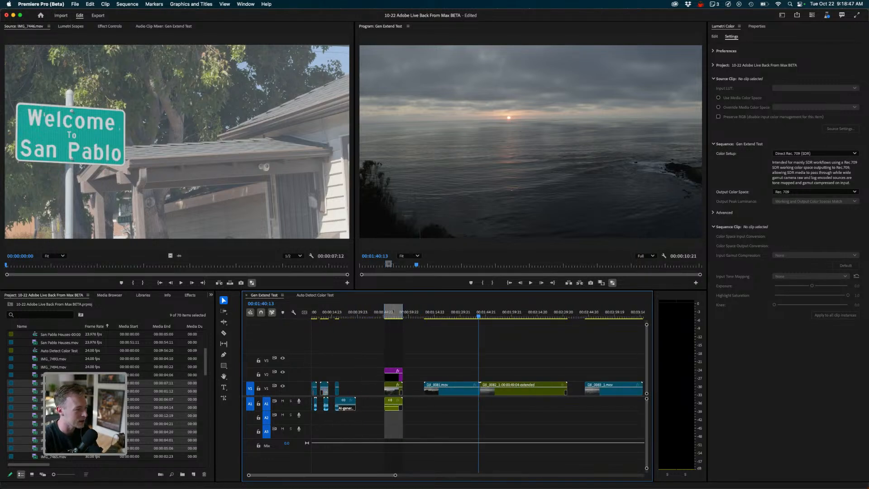
pyautogui.click(397, 318)
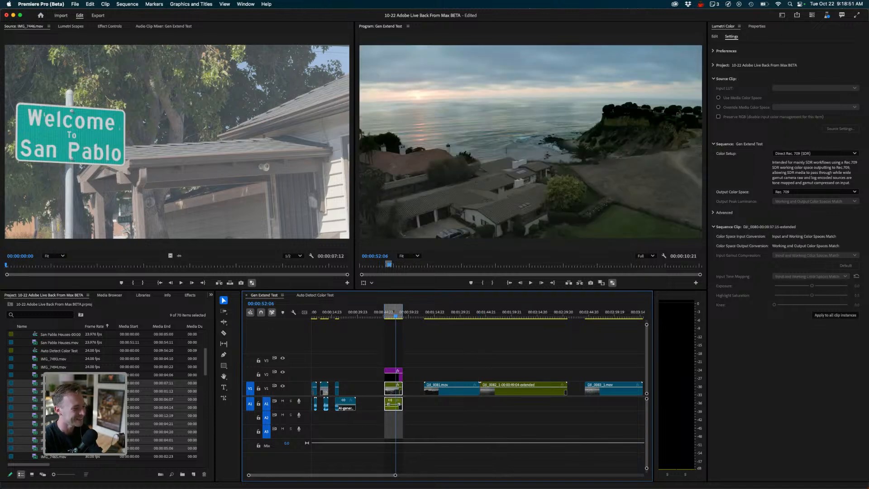
pyautogui.press('=')
pyautogui.press('=')
pyautogui.press('=')
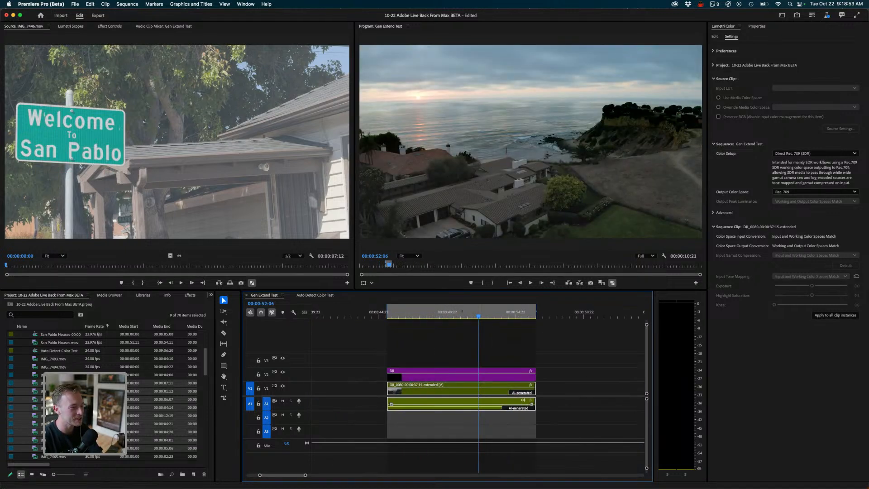
pyautogui.press('space')
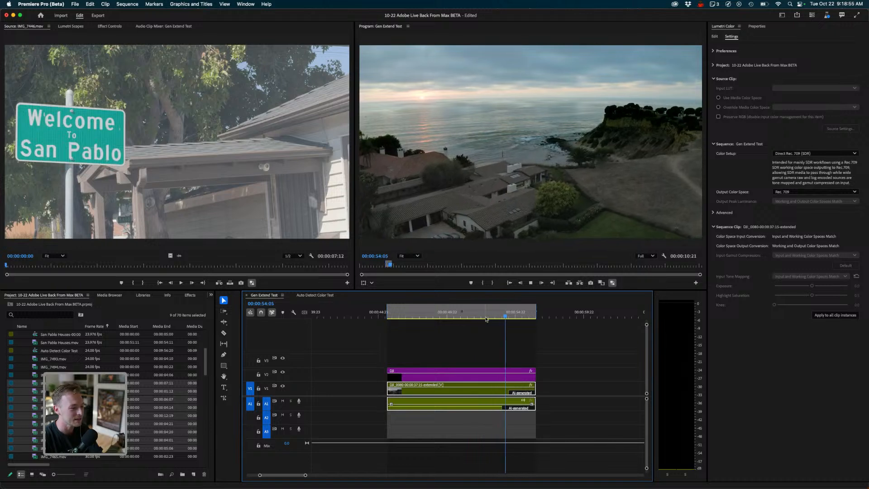
pyautogui.press('space')
pyautogui.moveTo(507, 317); pyautogui.dragTo(404, 316)
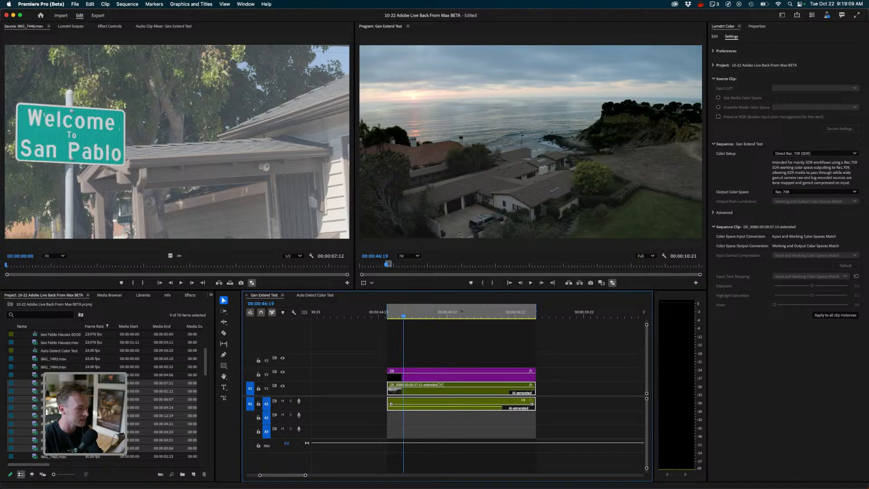
# - Collapse the expanded iPhone footage folder in the project so only the top-level folders show
pyautogui.click(383, 346)
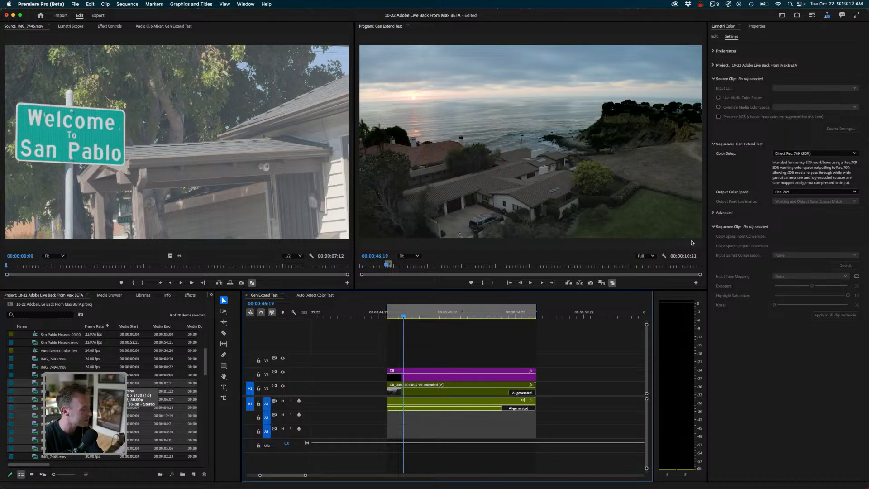
pyautogui.scroll(5, 108, 392)
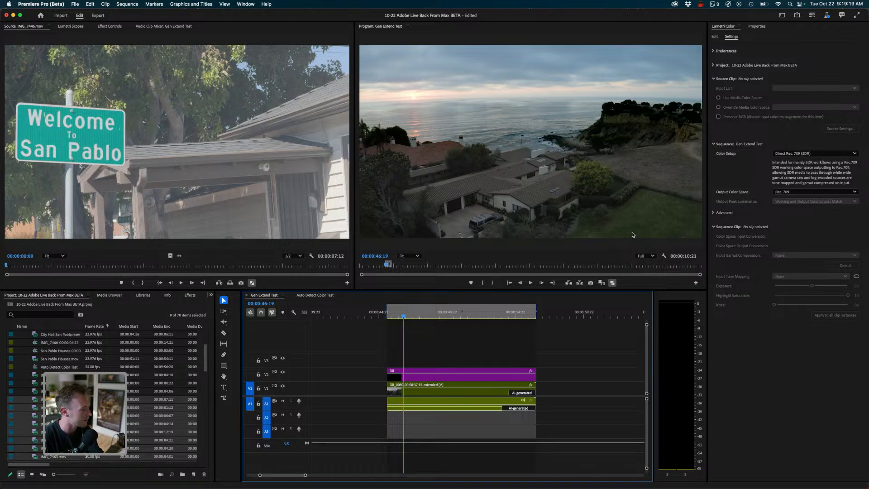
pyautogui.click(20, 375)
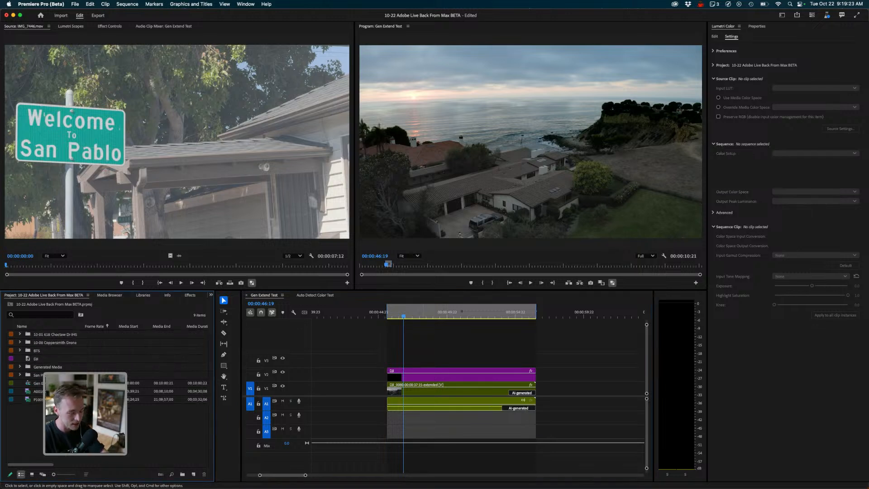
pyautogui.click(452, 339)
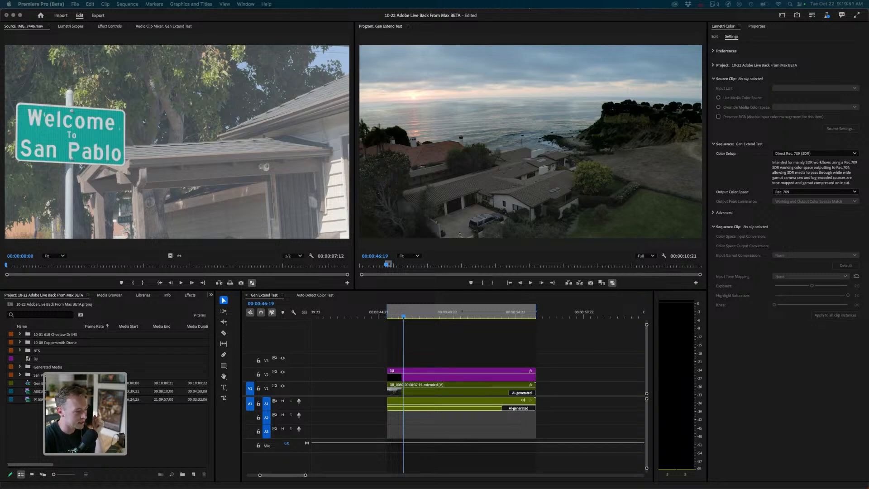
# - Bring up the What's new in Beta window, view All changes, and close it
pyautogui.press('super+Tab')
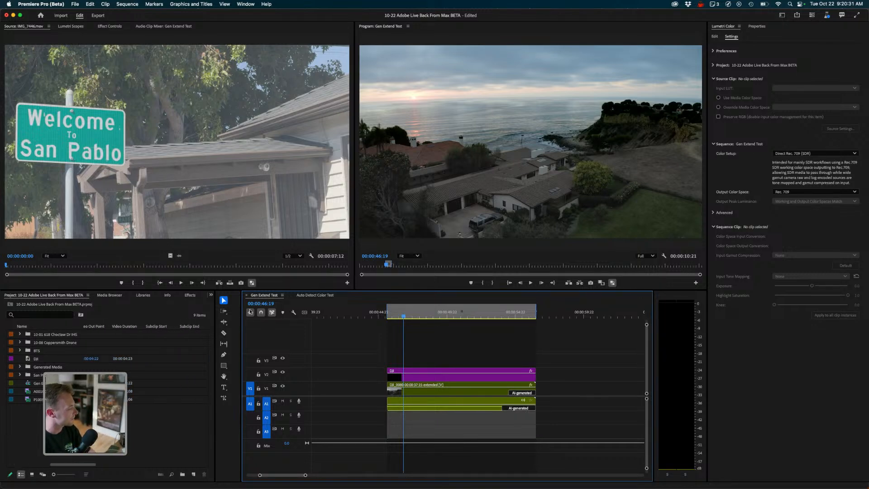
pyautogui.press('super+Tab')
pyautogui.press('super+Tab')
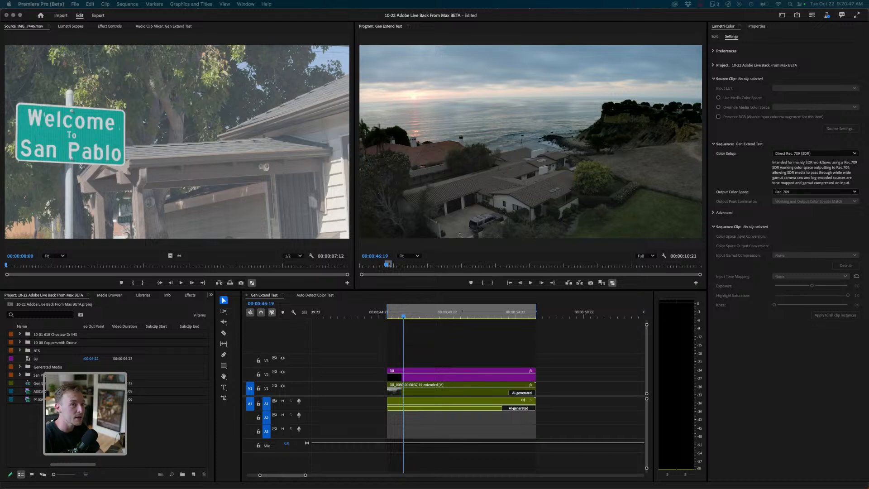
pyautogui.press('super+Tab')
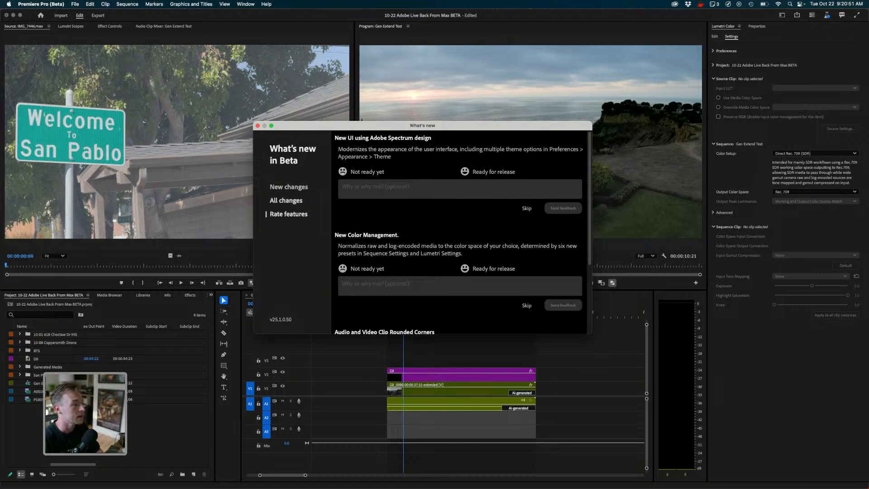
pyautogui.click(286, 200)
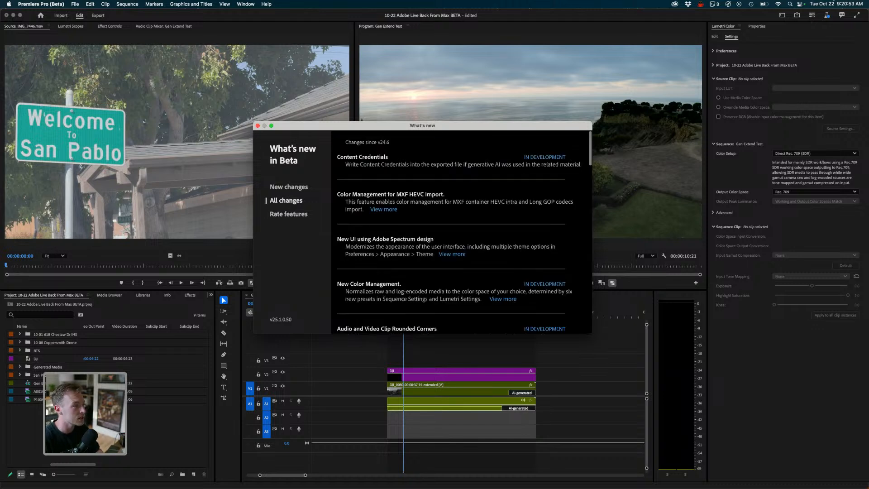
pyautogui.click(258, 125)
# - Try to extend the end of the generated drone clip with the Generative Extend tool
pyautogui.click(224, 398)
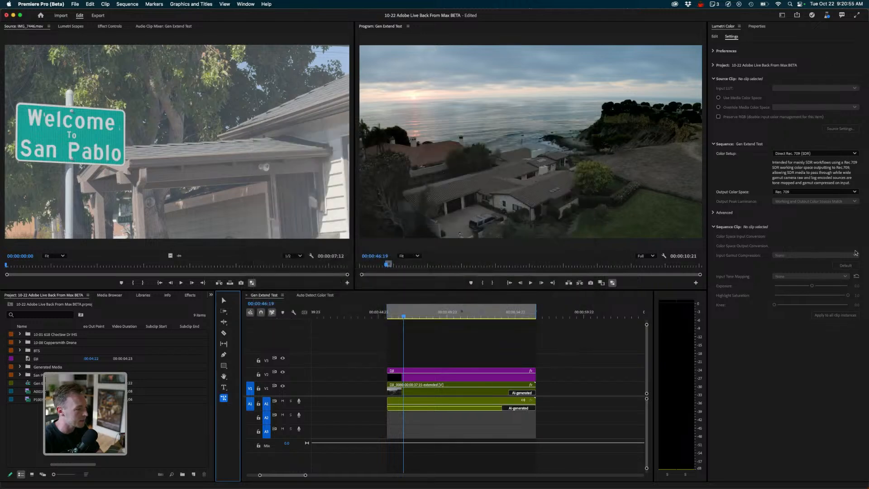
pyautogui.moveTo(535, 376); pyautogui.dragTo(541, 375)
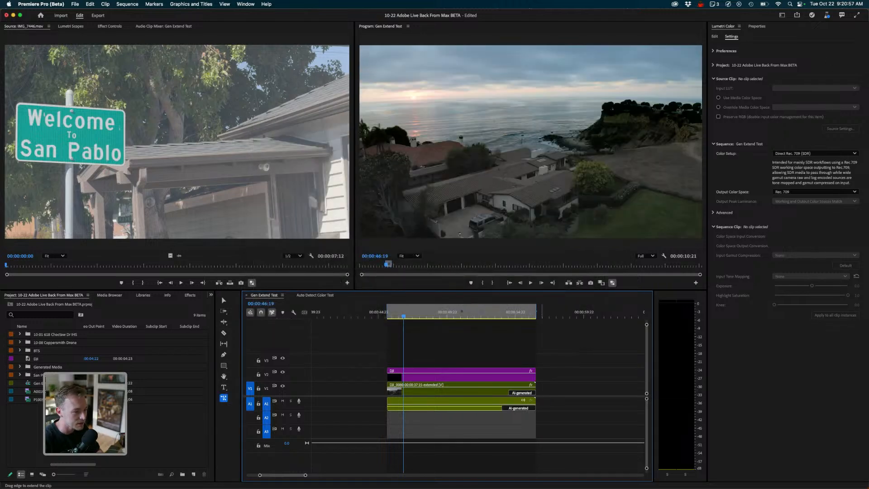
pyautogui.click(416, 375)
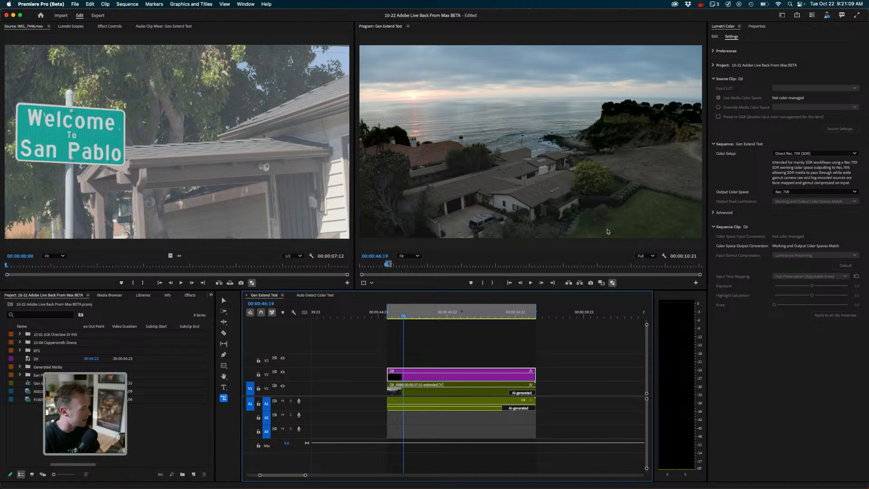
# - Browse the San Pablo iPhone v3 folder's columns in the project panel
pyautogui.hotkey('shift', '1')
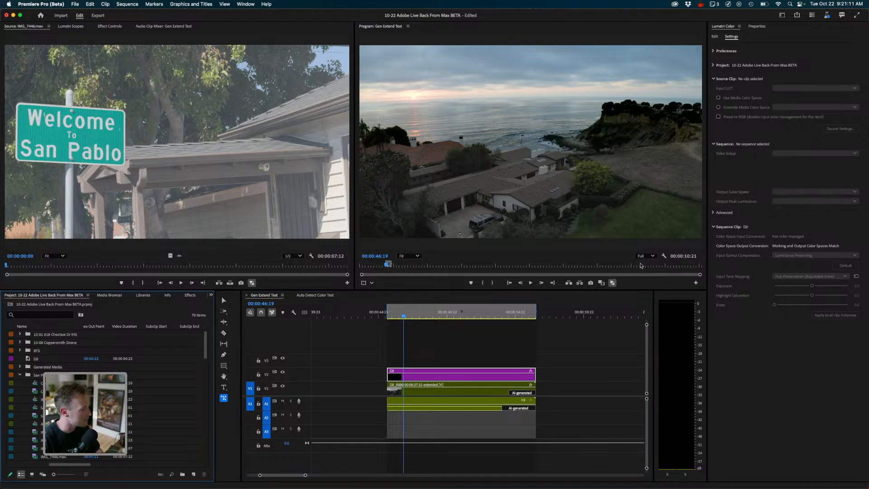
pyautogui.scroll(-2, 109, 394)
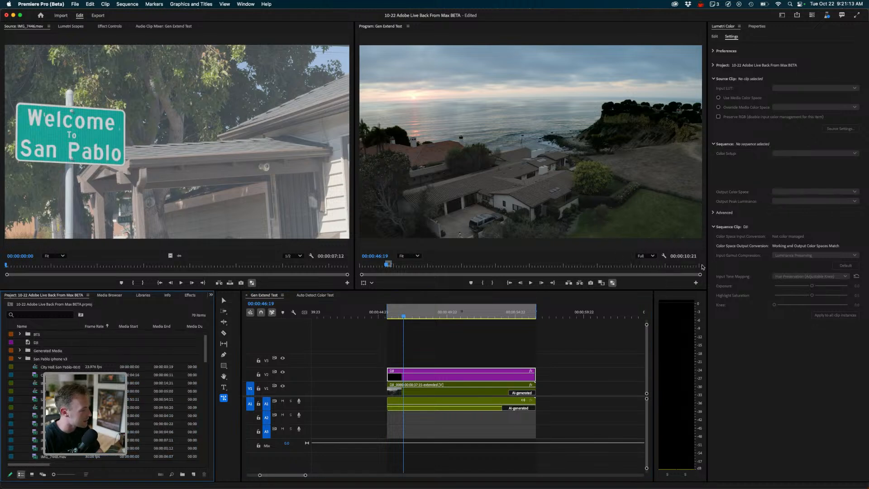
pyautogui.hscroll(6, 108, 394)
pyautogui.press('Right')
pyautogui.press('Right')
pyautogui.press('Right')
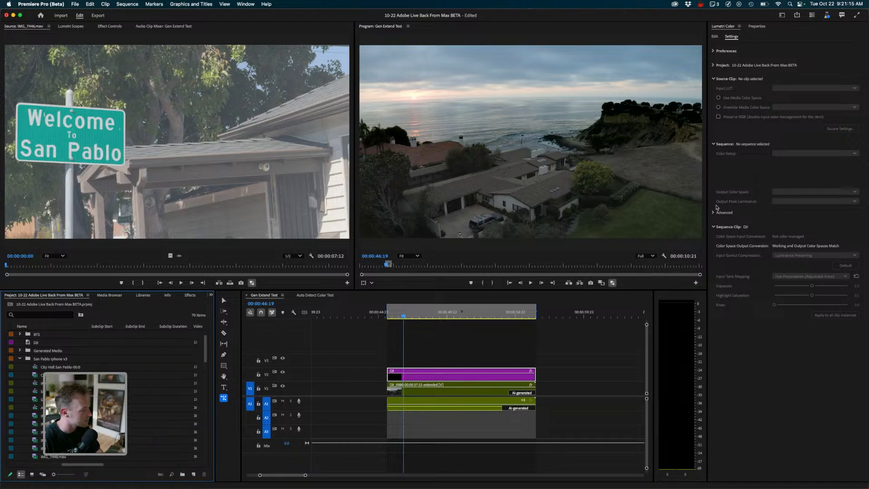
# - Open IMG_7452.mov from the project panel in the Source Monitor and play it
pyautogui.hscroll(-10, 157, 327)
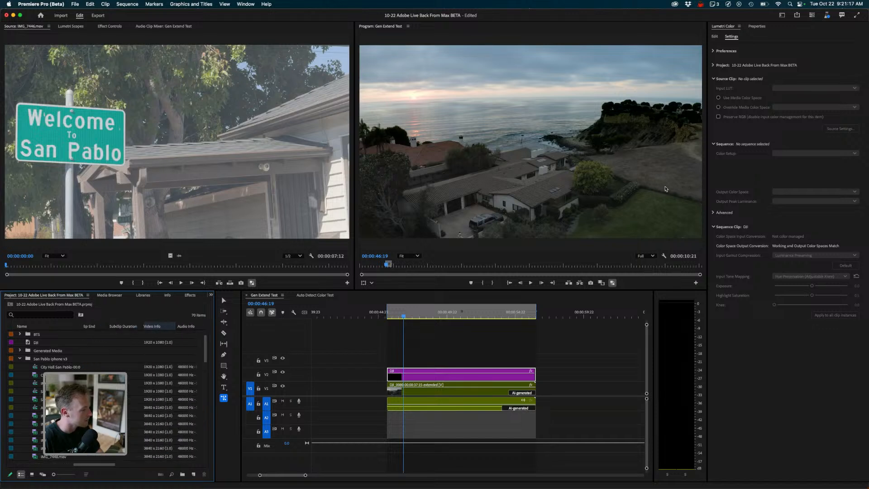
pyautogui.moveTo(118, 326); pyautogui.dragTo(121, 326)
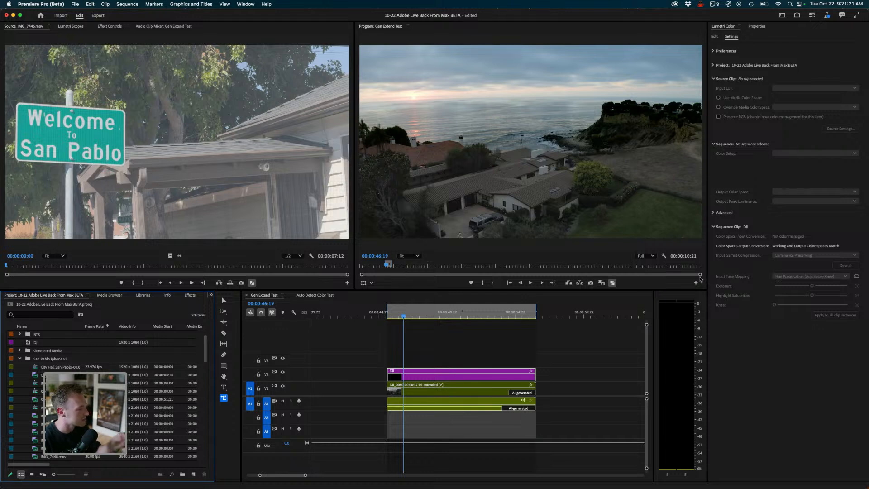
pyautogui.scroll(-3, 109, 395)
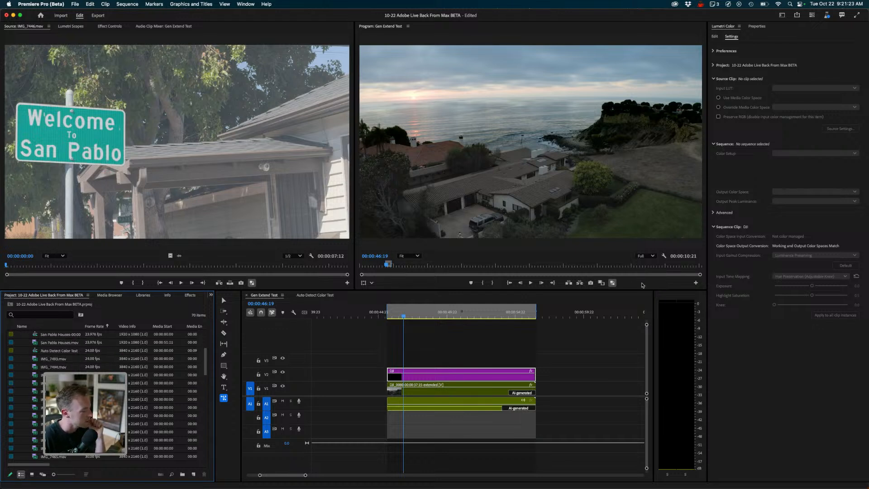
pyautogui.doubleClick(35, 432)
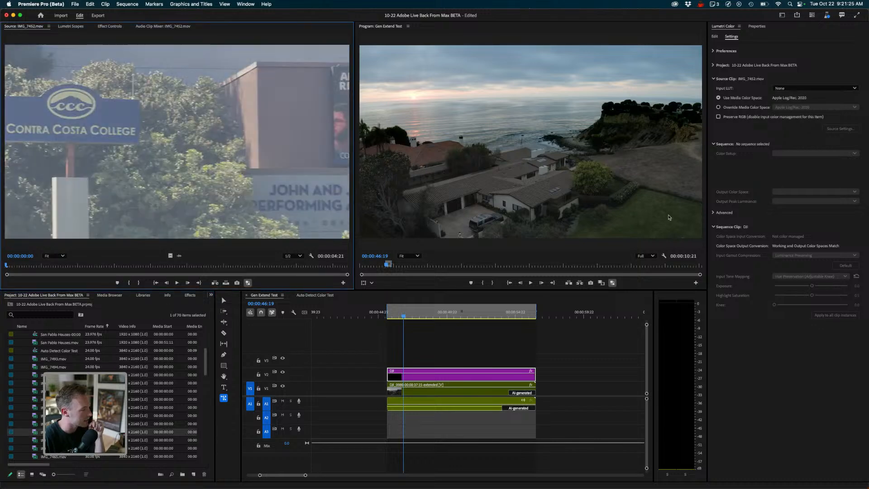
pyautogui.press('space')
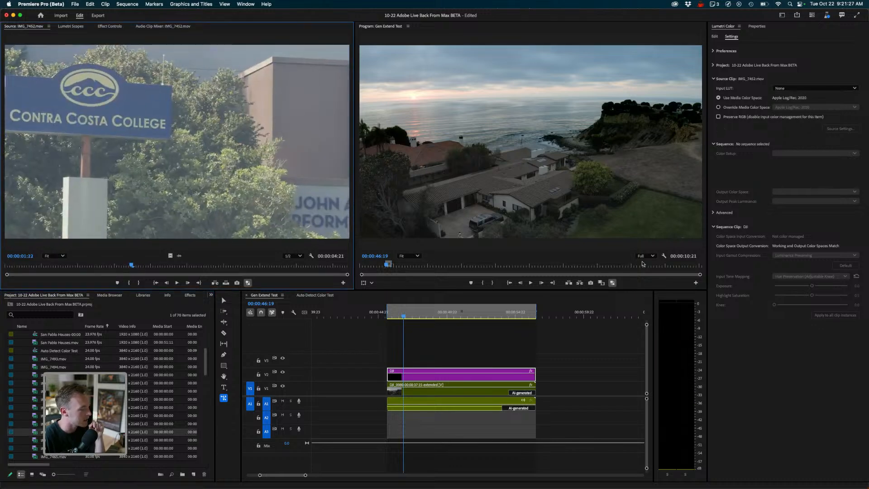
# - Add IMG_7452.mov to the sequence after the extended drone clip and play through the sequence
pyautogui.moveTo(34, 432); pyautogui.dragTo(553, 388)
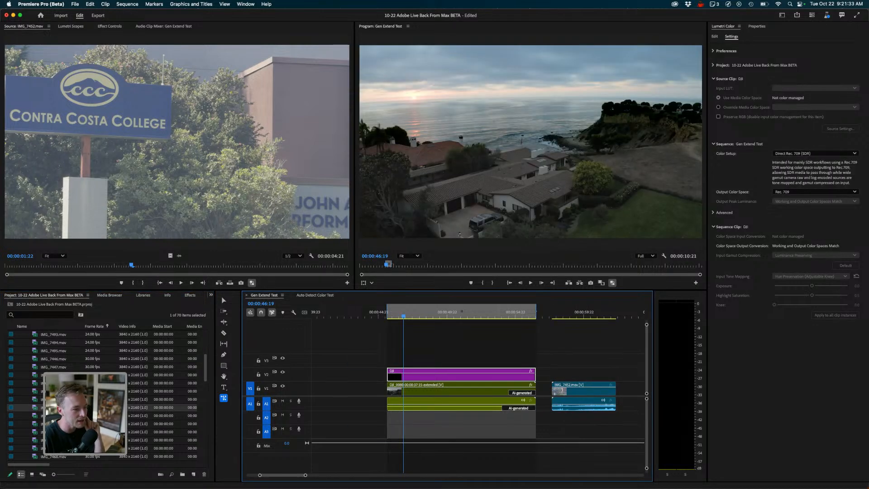
pyautogui.moveTo(485, 313)
pyautogui.mouseDown()
pyautogui.moveTo(513, 313)
pyautogui.moveTo(498, 313)
pyautogui.mouseUp()
pyautogui.press('space')
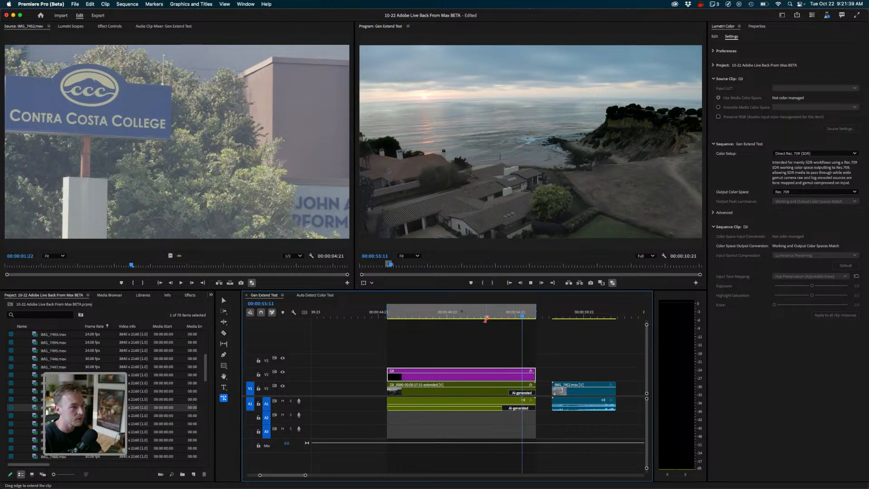
pyautogui.click(501, 312)
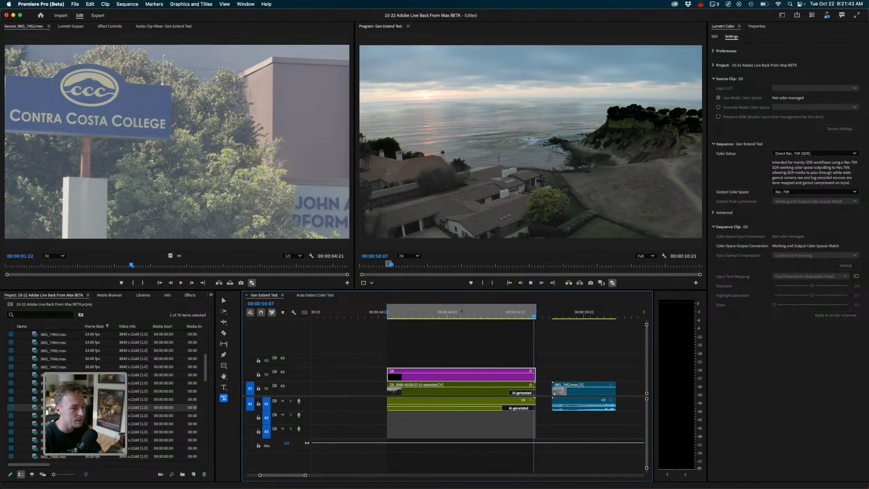
pyautogui.press('space')
pyautogui.moveTo(540, 314); pyautogui.dragTo(578, 314)
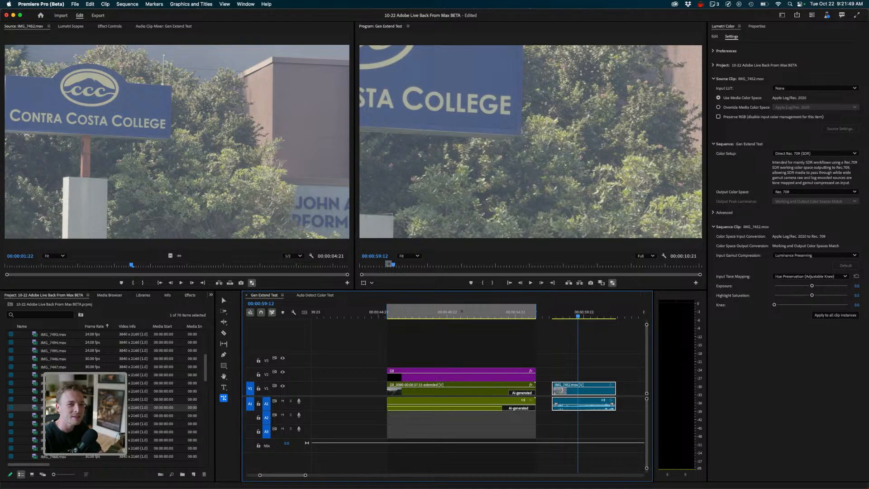
# - Scale the IMG_7452 clip to fill the frame using Fill in the Properties panel
pyautogui.click(757, 26)
pyautogui.click(726, 62)
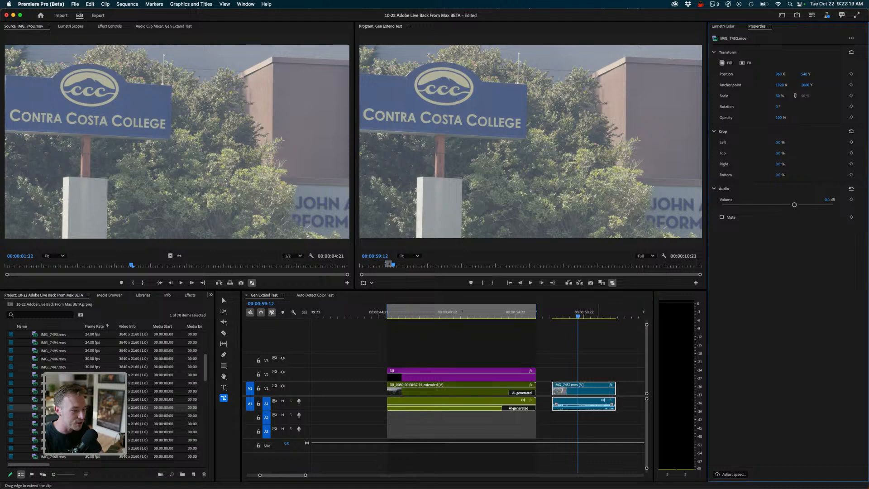
# - Try to extend the start of the IMG_7452 clip with the Generative Extend tool
pyautogui.press('space')
pyautogui.moveTo(613, 315); pyautogui.dragTo(602, 316)
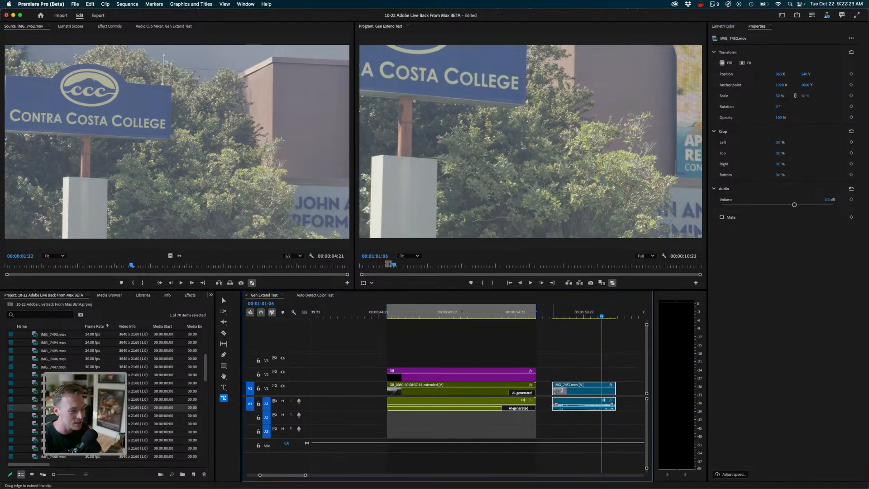
pyautogui.moveTo(553, 390); pyautogui.dragTo(544, 396)
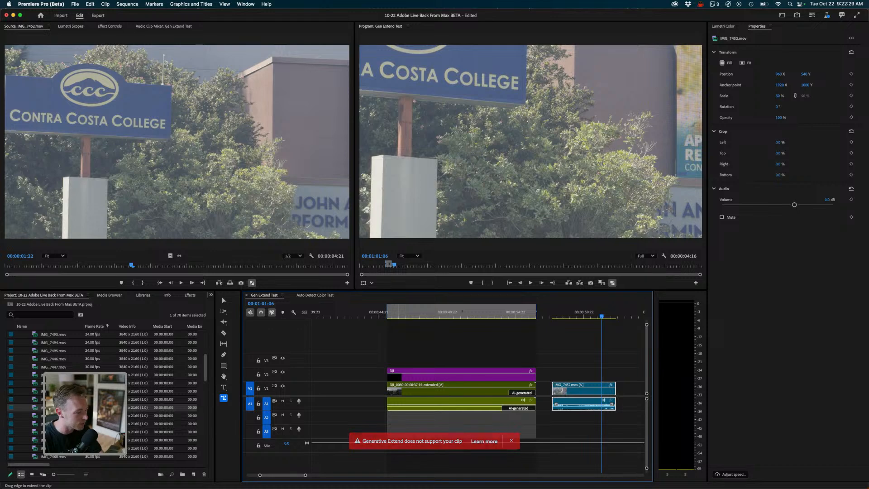
# - Open the Generative Extend FAQs help page and read the expanded answers on supported clips
pyautogui.click(553, 399)
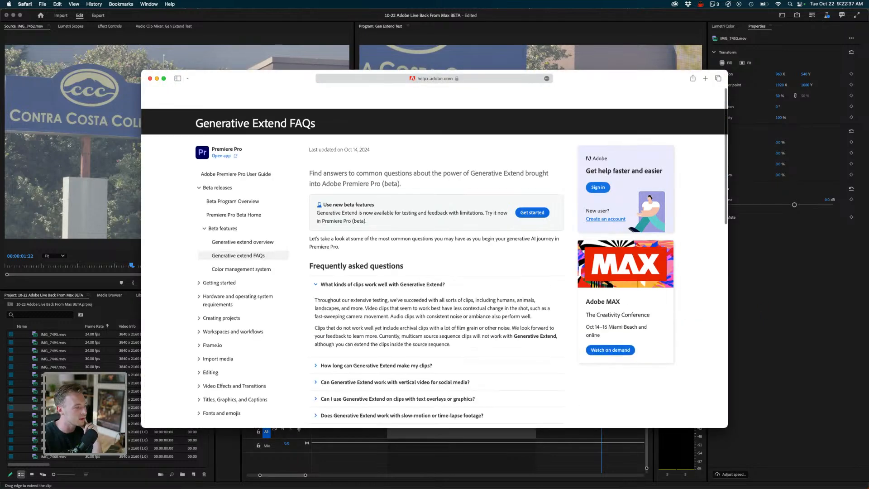
pyautogui.scroll(-3, 435, 258)
pyautogui.scroll(2, 332, 237)
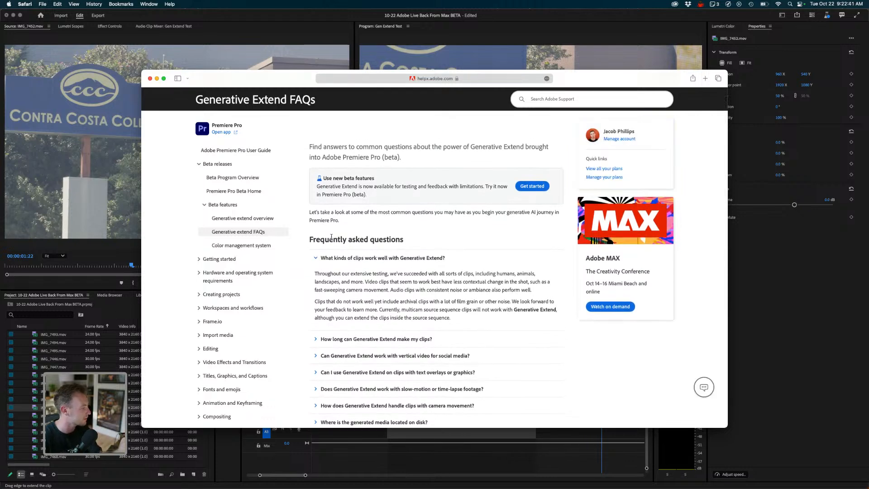
pyautogui.scroll(-2, 332, 237)
pyautogui.scroll(-1, 437, 268)
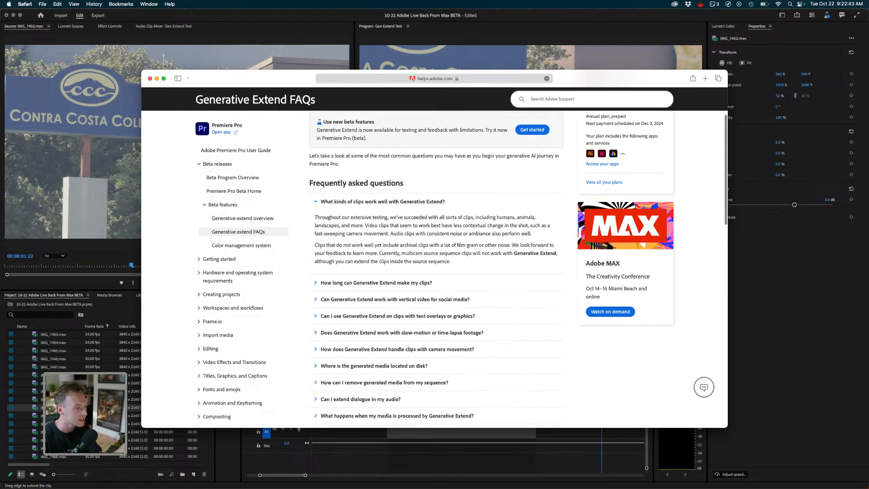
pyautogui.scroll(-2, 437, 268)
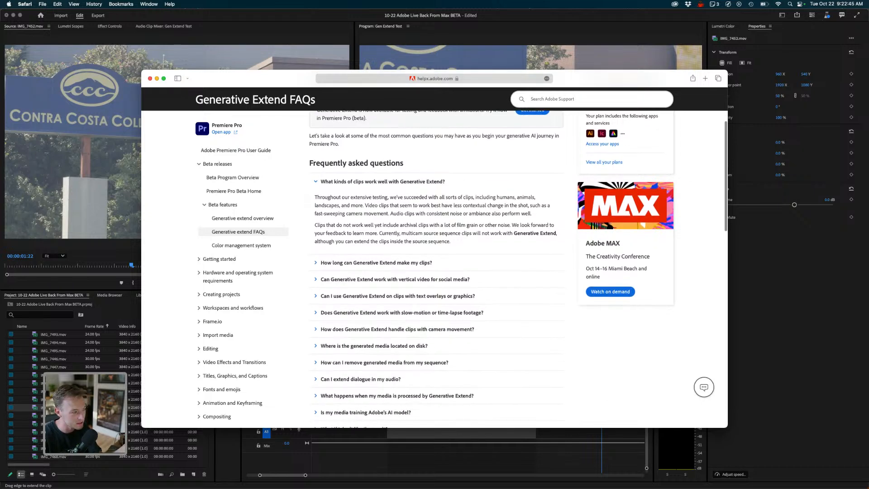
pyautogui.click(377, 264)
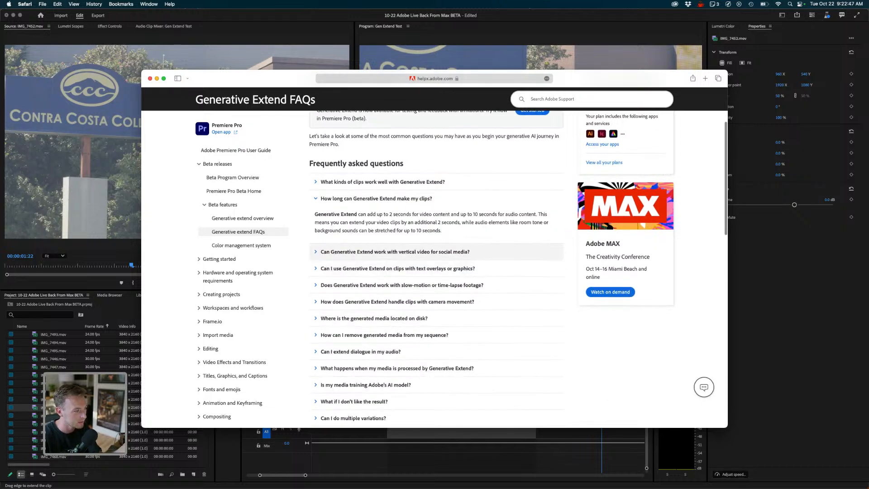
pyautogui.click(377, 251)
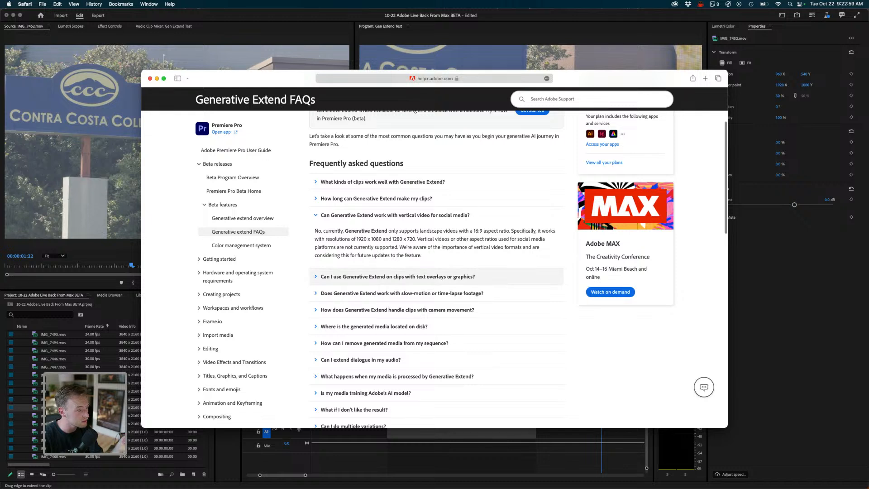
pyautogui.click(398, 280)
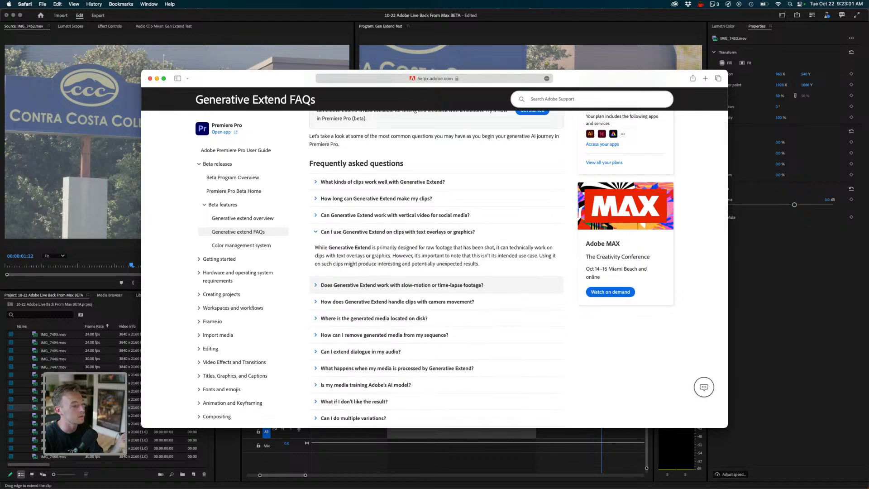
pyautogui.click(402, 284)
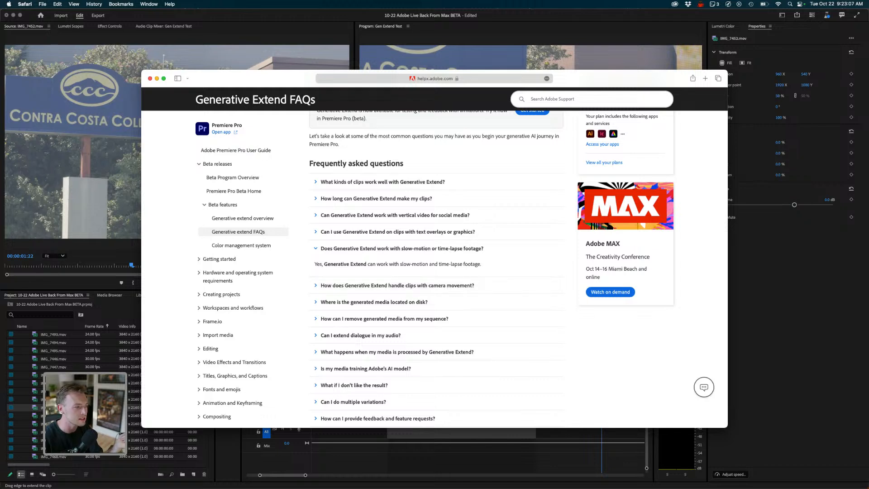
pyautogui.moveTo(420, 264); pyautogui.dragTo(435, 264)
pyautogui.click(398, 286)
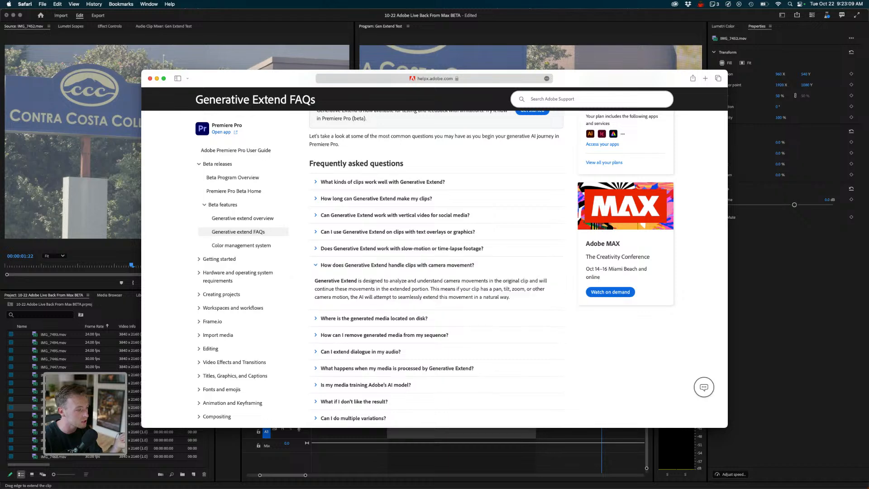
pyautogui.click(398, 231)
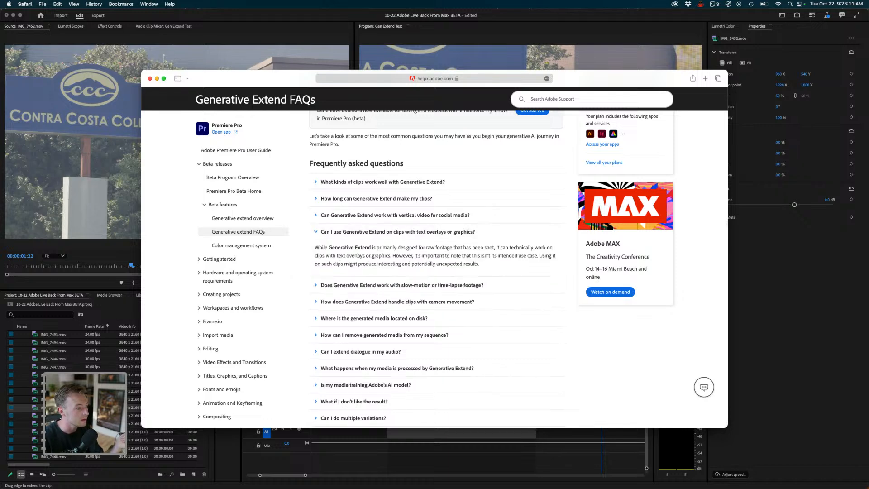
pyautogui.click(383, 182)
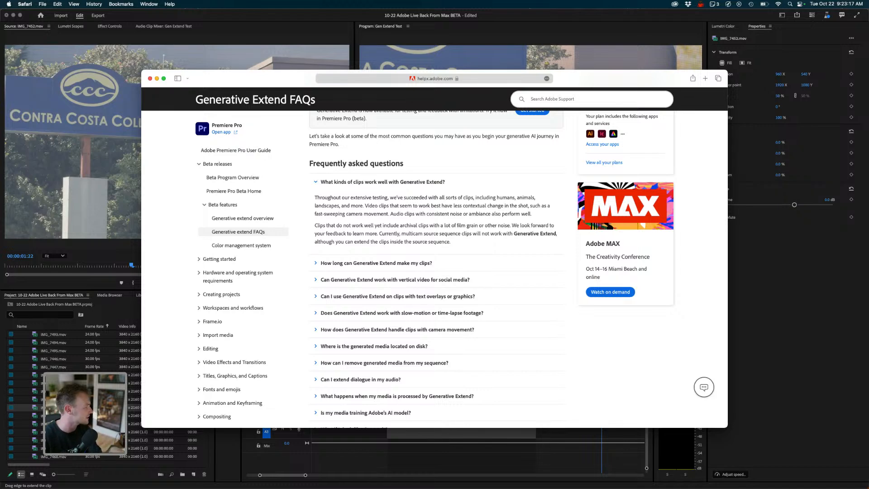
pyautogui.scroll(-3, 417, 233)
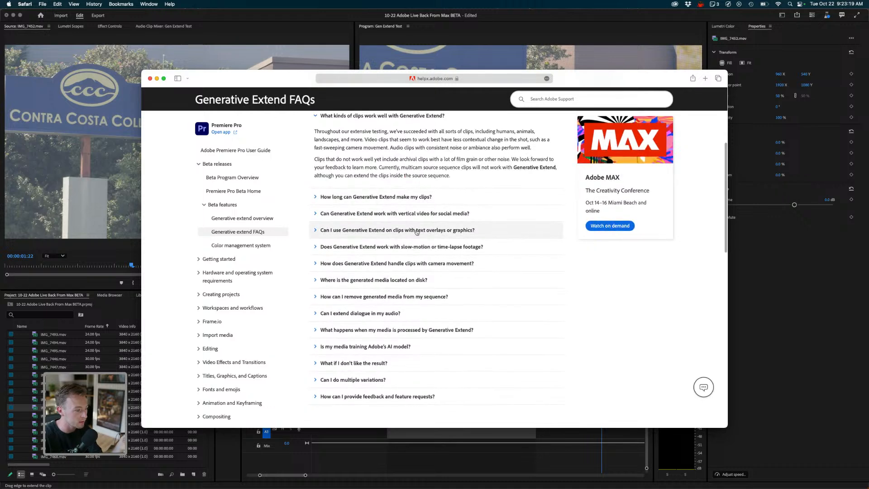
pyautogui.click(358, 363)
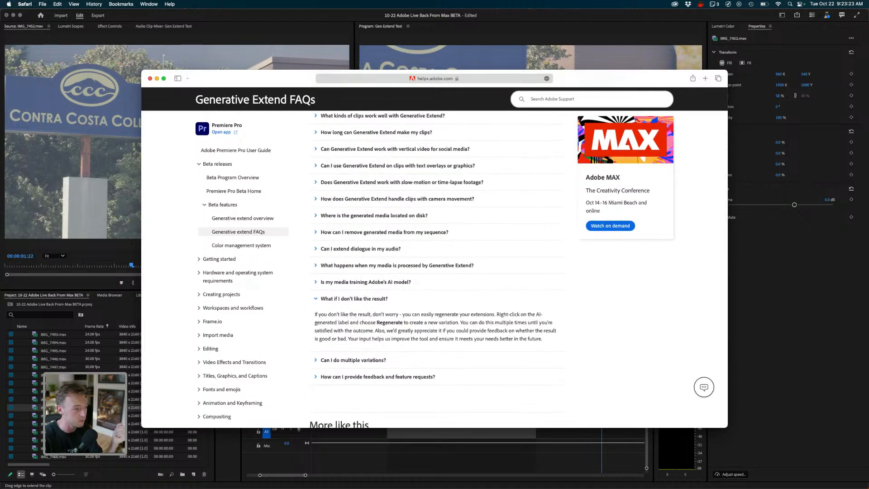
pyautogui.scroll(6, 434, 339)
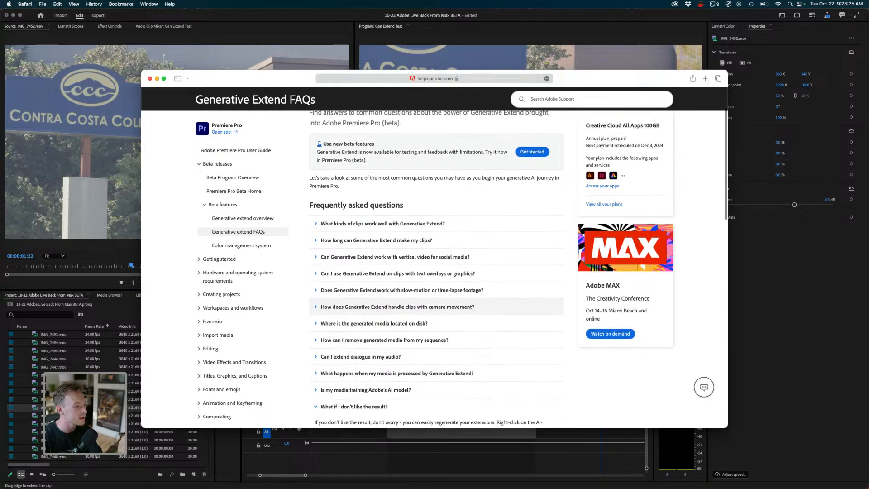
pyautogui.scroll(1, 435, 344)
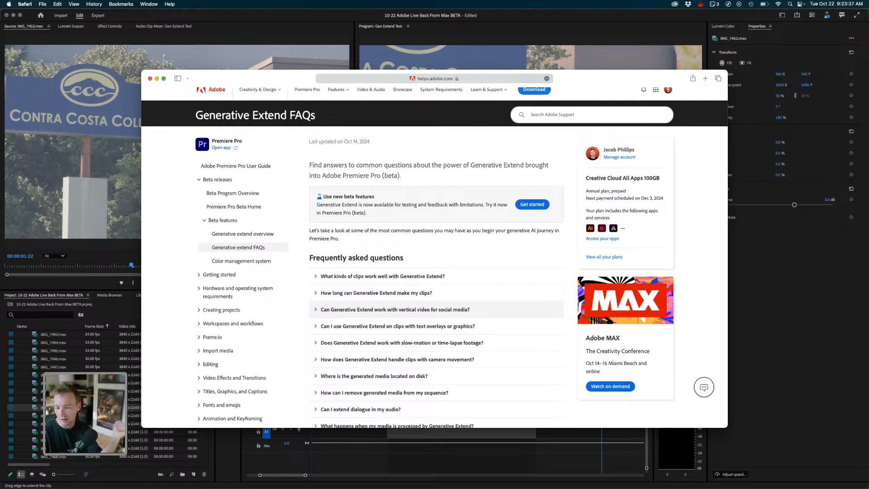
# - Return to Premiere Pro and move through the clips in the project panel
pyautogui.press('super+Tab')
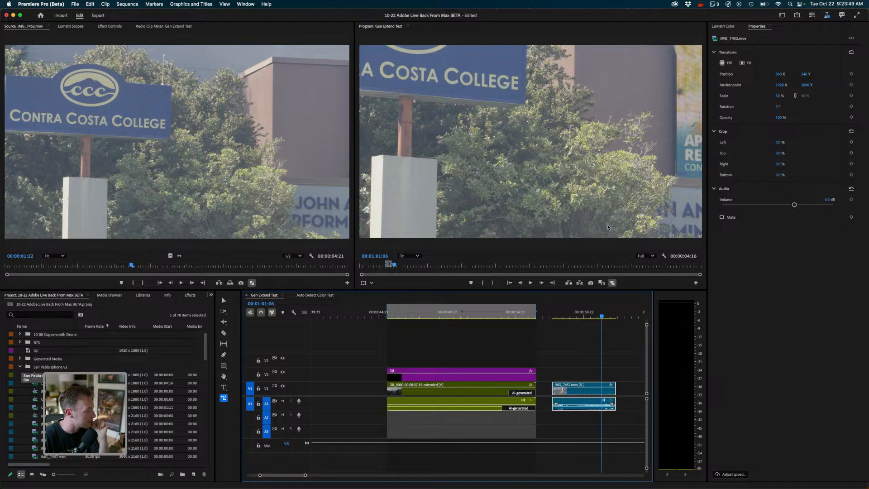
pyautogui.hotkey('shift', '1')
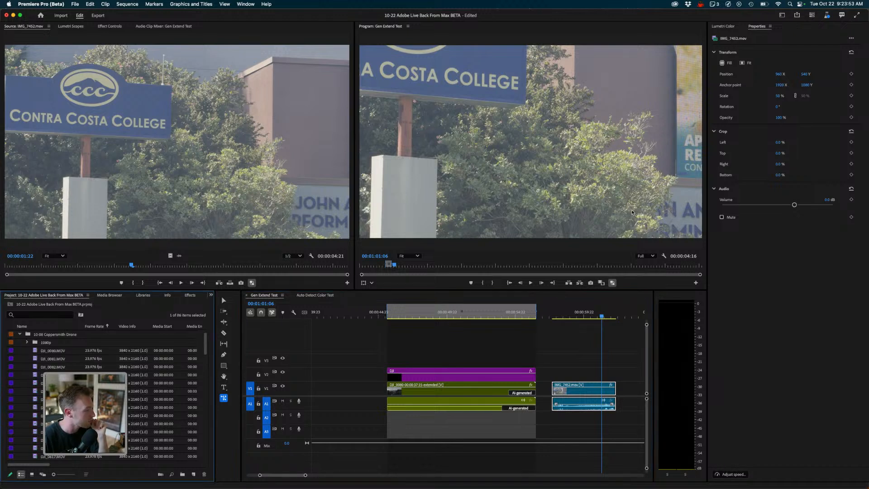
pyautogui.press('Down')
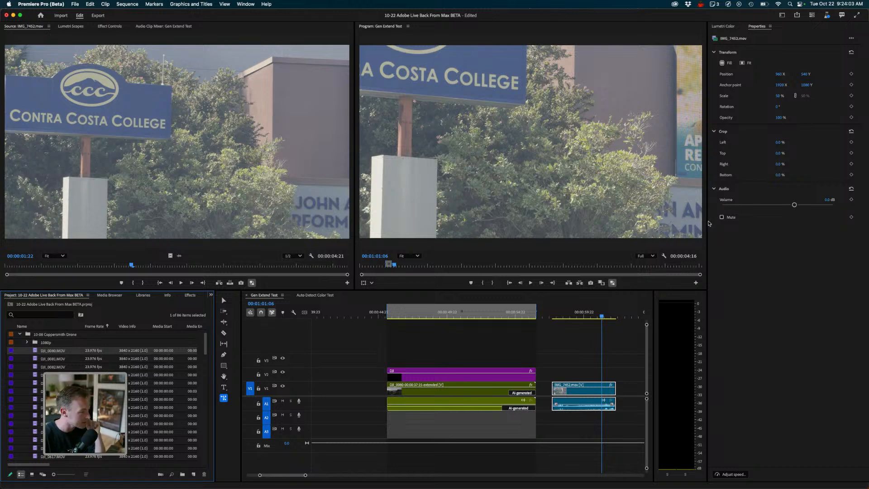
pyautogui.scroll(-20, 121, 362)
pyautogui.press('Home')
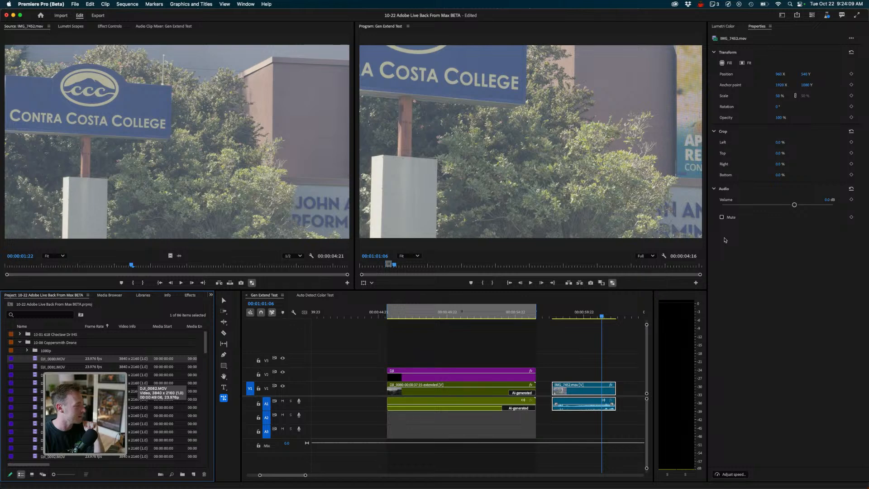
# - Launch Adobe Media Encoder 2024 through a system search for media
pyautogui.moveTo(366, 473)
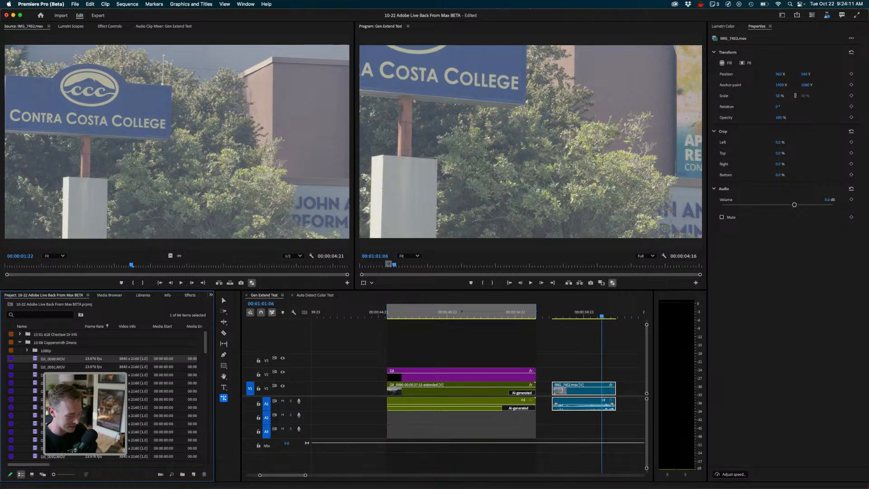
pyautogui.press('super+space')
pyautogui.write('media')
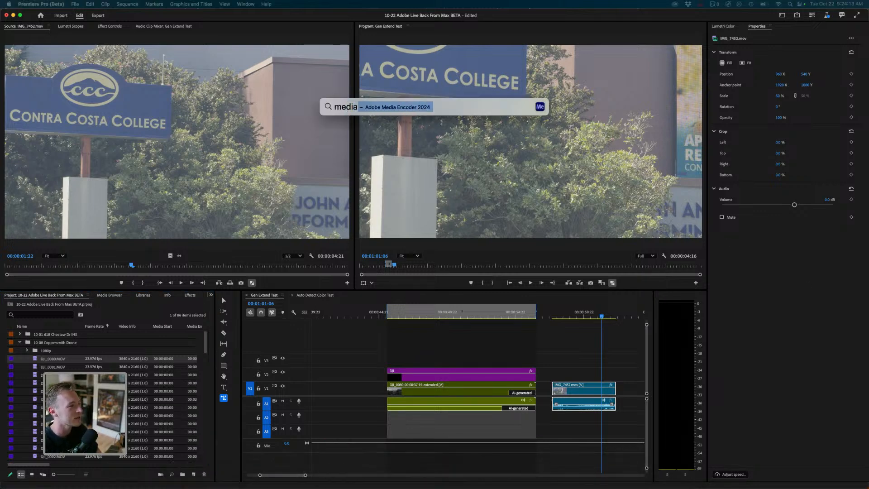
pyautogui.press('Return')
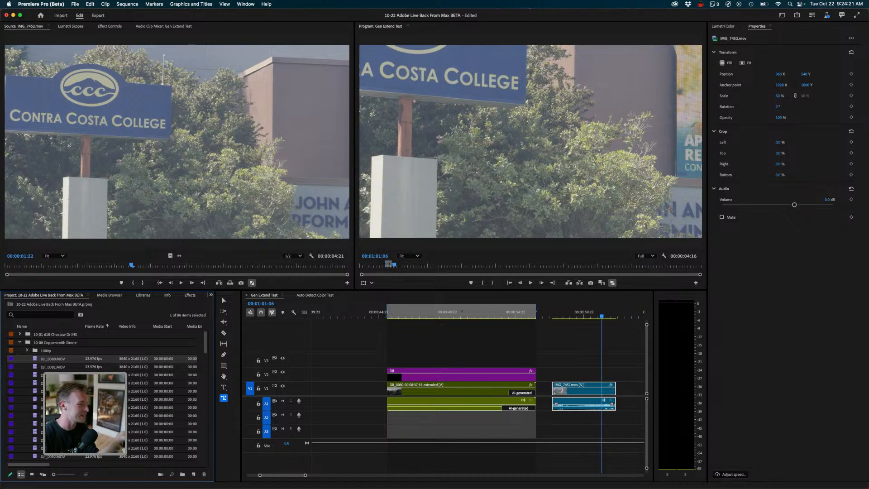
pyautogui.moveTo(424, 473)
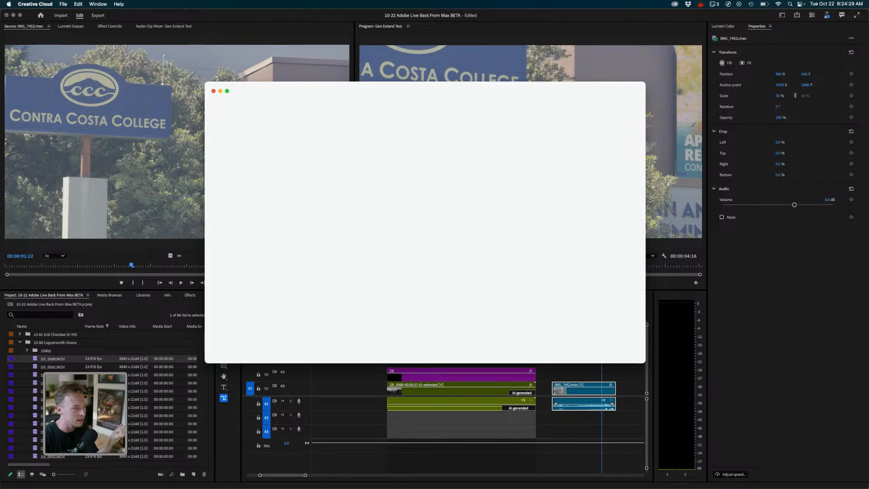
pyautogui.scroll(3, 609, 257)
pyautogui.scroll(-2, 609, 256)
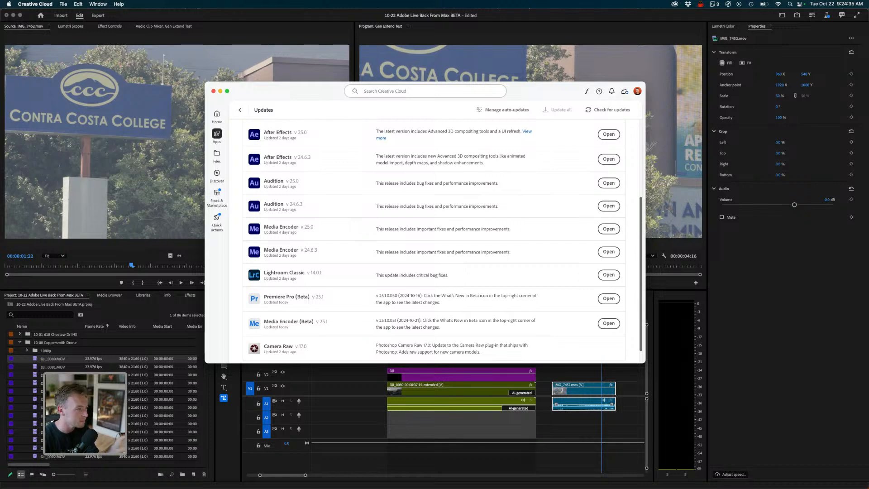
pyautogui.press('super+Tab')
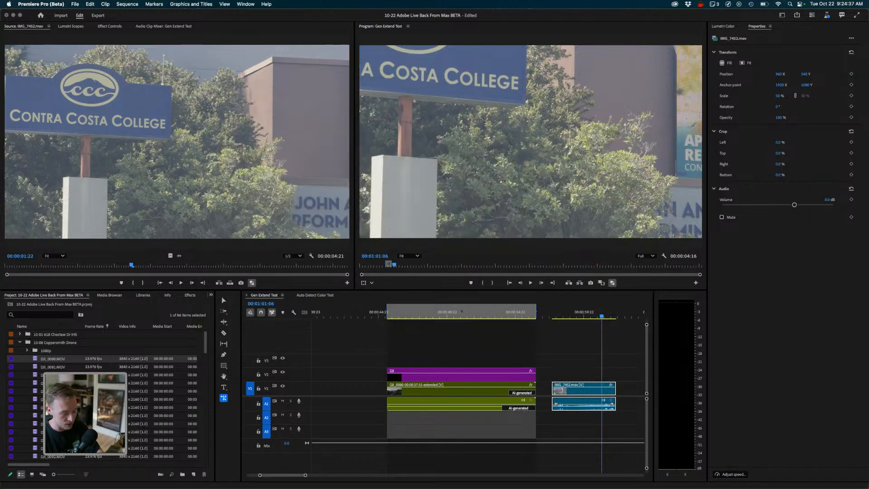
pyautogui.press('super+m')
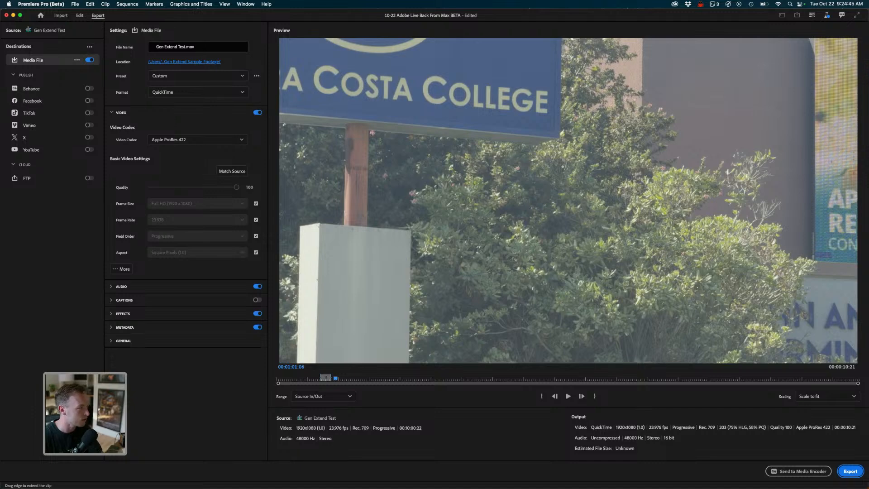
pyautogui.click(80, 15)
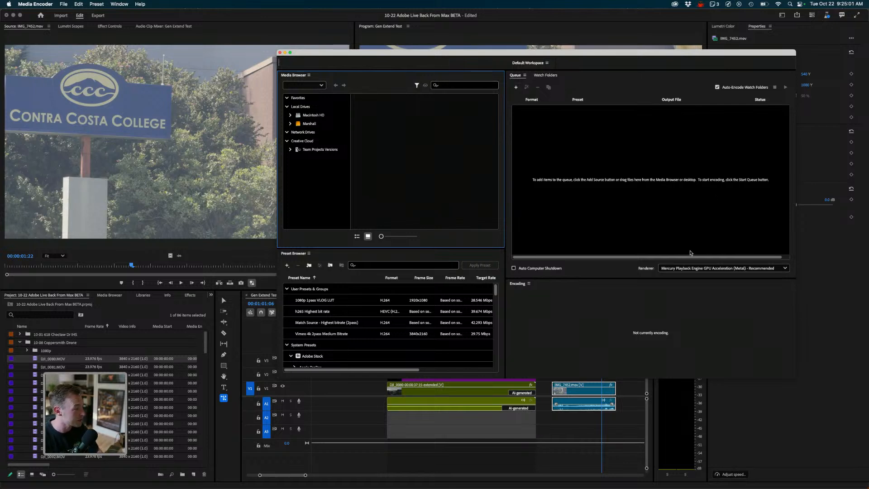
# - Reveal a drone clip in Finder and add all the DJI drone files from its folder to the Media Encoder queue
pyautogui.scroll(-10, 674, 252)
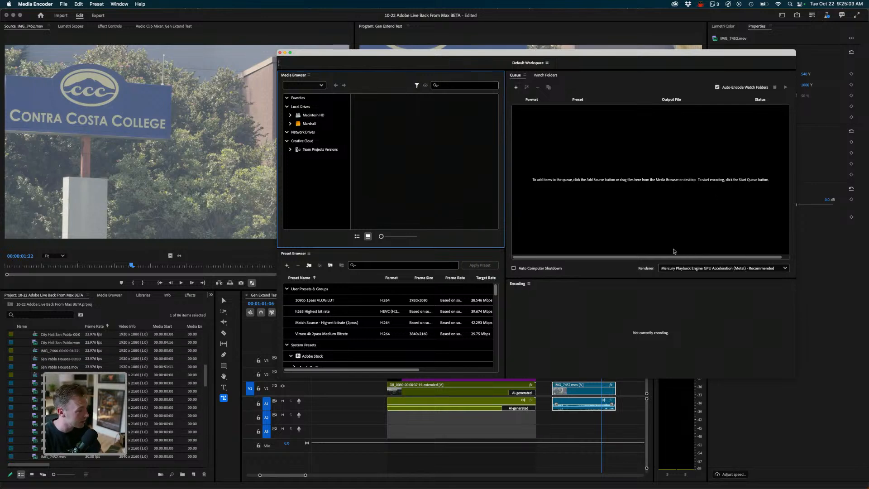
pyautogui.scroll(8, 674, 252)
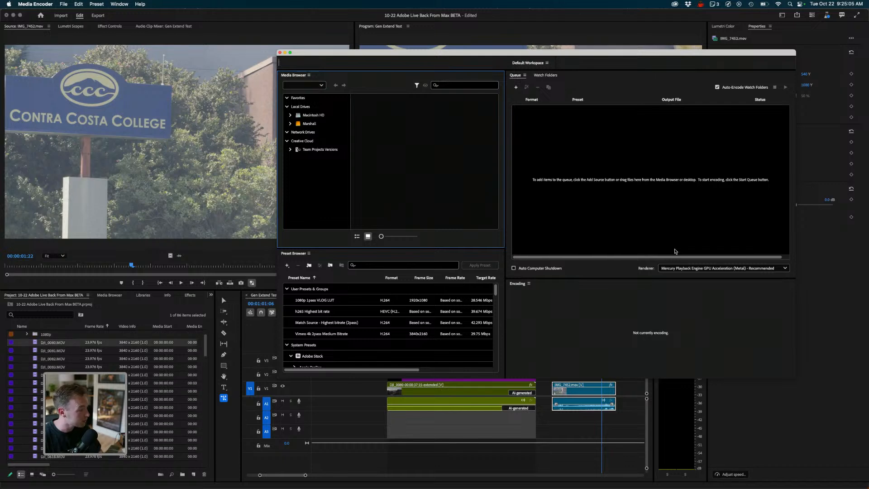
pyautogui.scroll(-5, 675, 253)
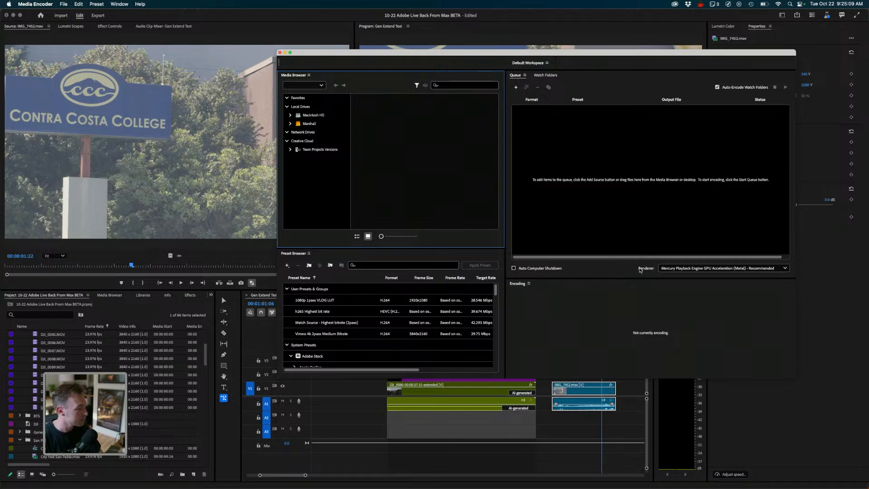
pyautogui.rightClick(53, 408)
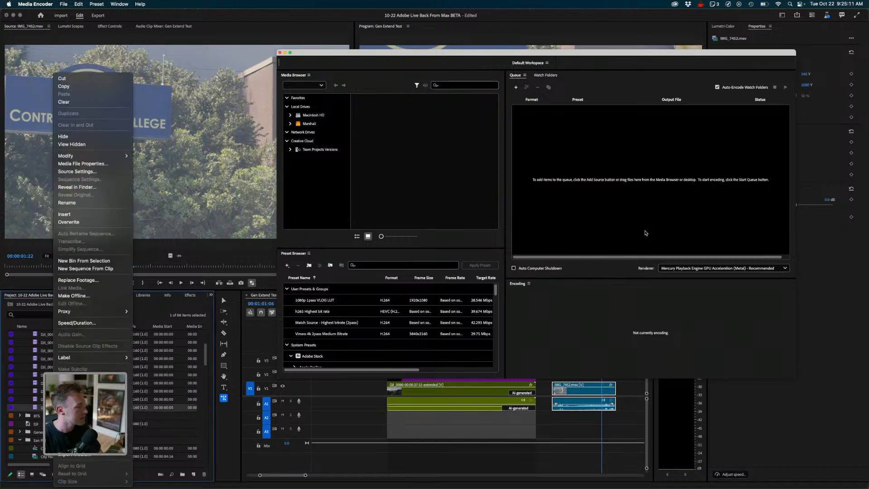
pyautogui.click(77, 187)
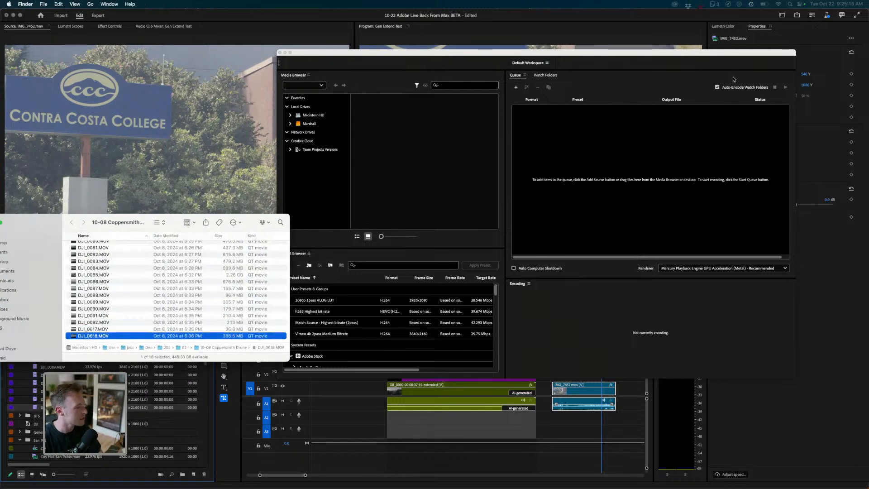
pyautogui.scroll(2, 116, 272)
pyautogui.keyDown('shift'); pyautogui.click(107, 253); pyautogui.keyUp('shift')
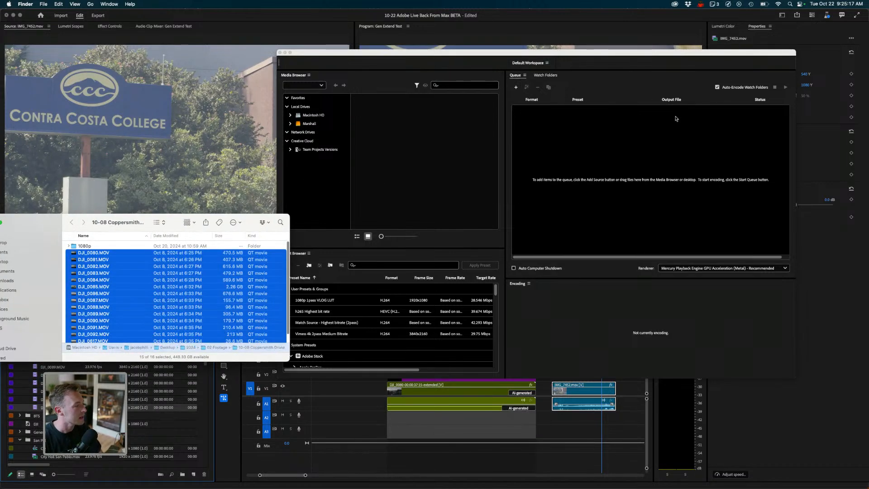
pyautogui.moveTo(107, 259); pyautogui.dragTo(643, 210)
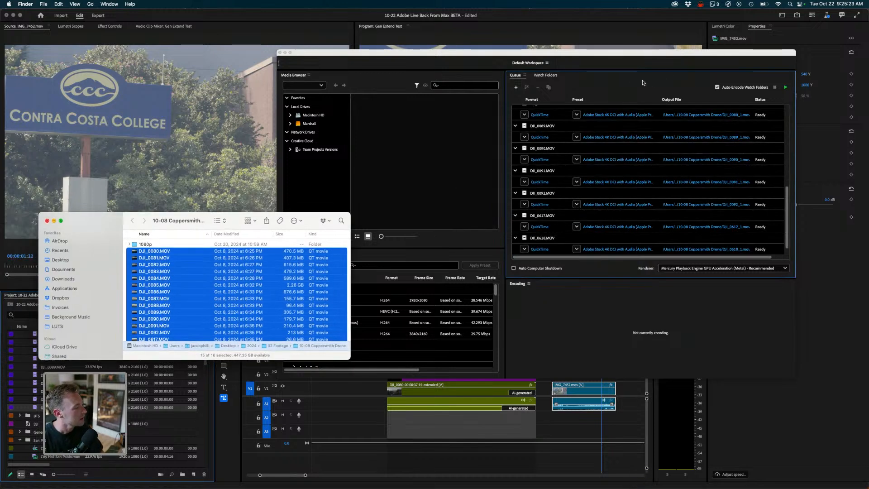
# - Inspect the 1080p folder's contents in Finder, close the Finder window and review the queued clips
pyautogui.press('Up')
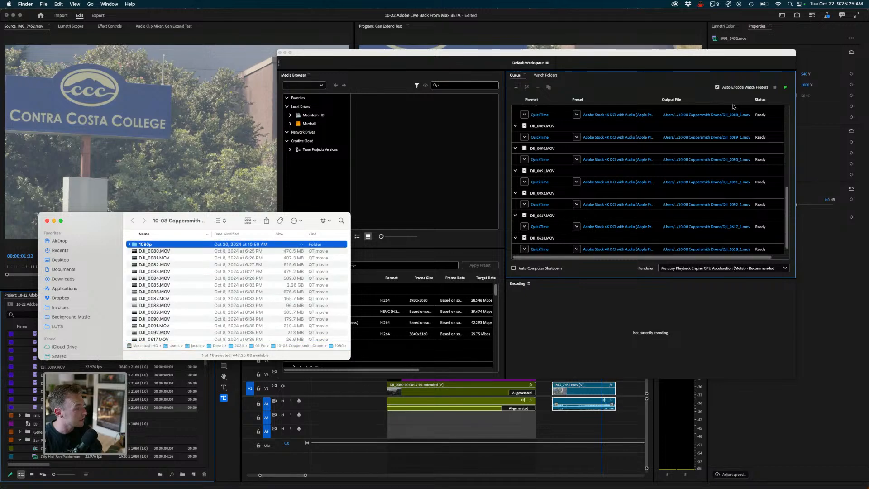
pyautogui.press('super+Down')
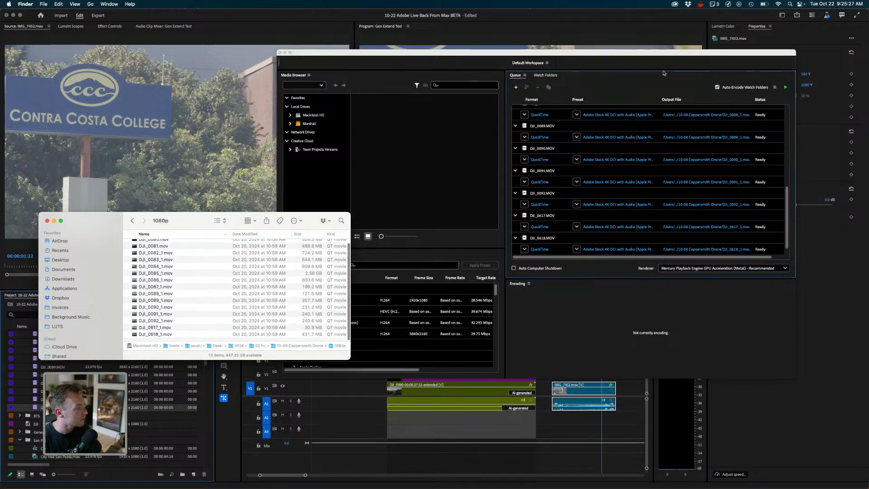
pyautogui.press('super+Up')
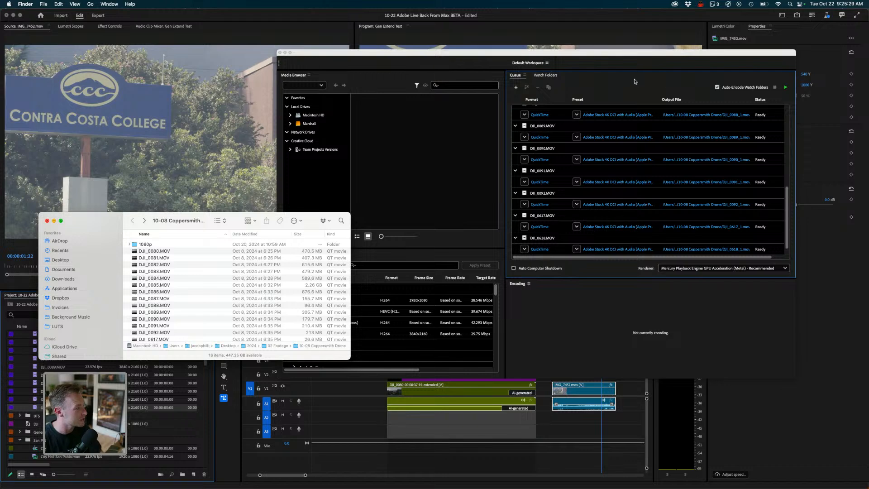
pyautogui.press('super+w')
pyautogui.scroll(10, 651, 180)
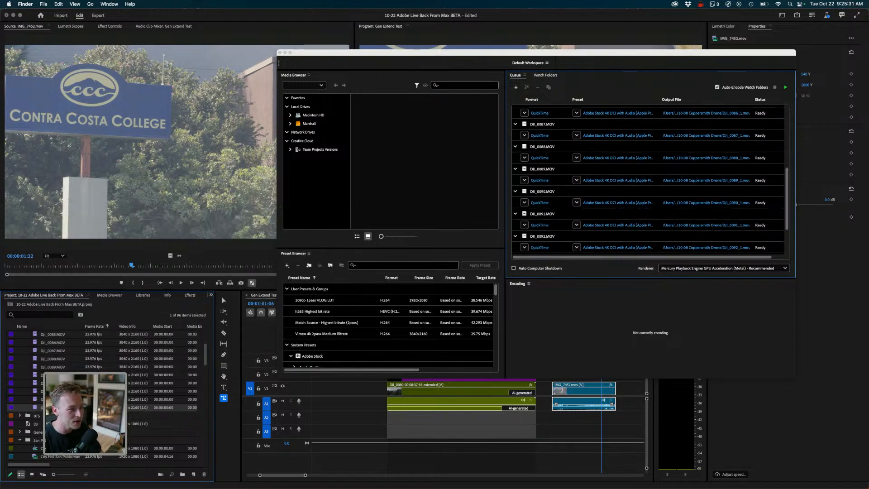
pyautogui.scroll(-8, 651, 179)
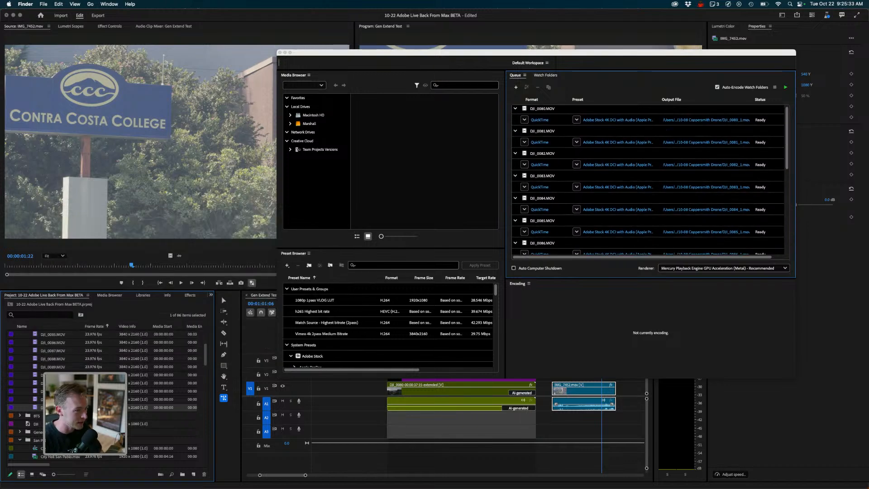
pyautogui.scroll(8, 650, 179)
# - Open the export settings for all queued clips together and choose the Apple ProRes 422 preset
pyautogui.press('super+Tab')
pyautogui.click(542, 111)
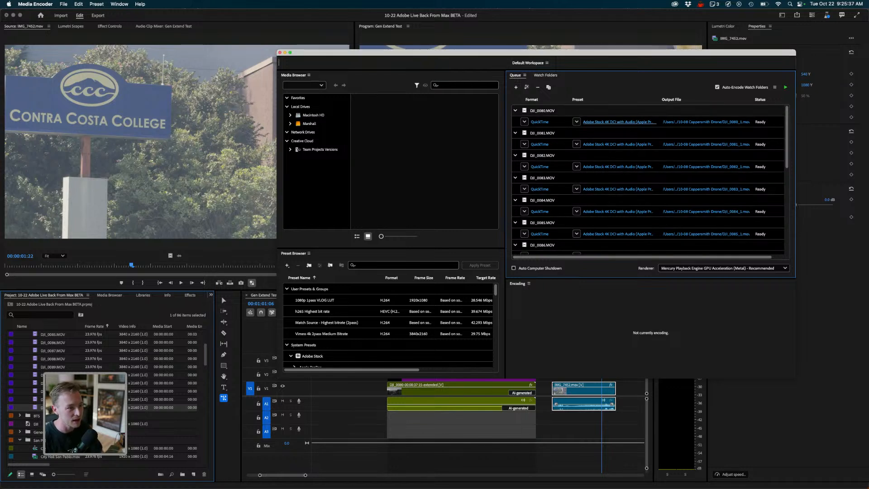
pyautogui.scroll(-8, 618, 122)
pyautogui.scroll(4, 651, 180)
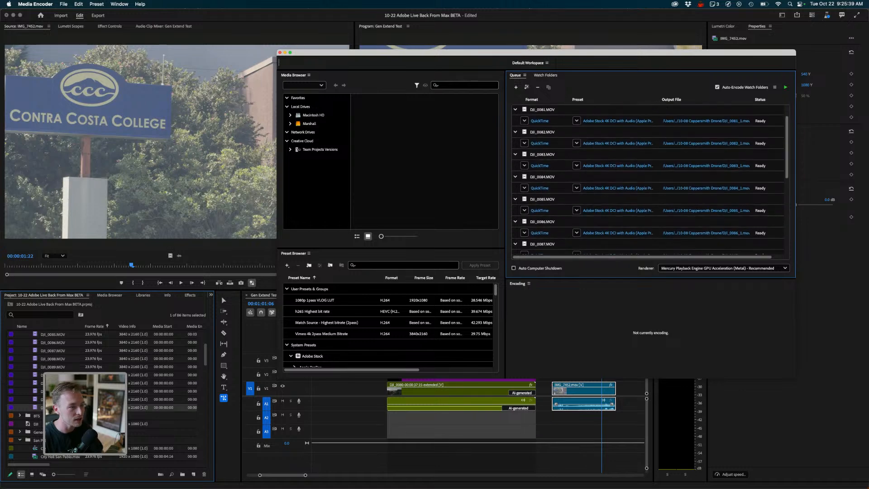
pyautogui.click(609, 123)
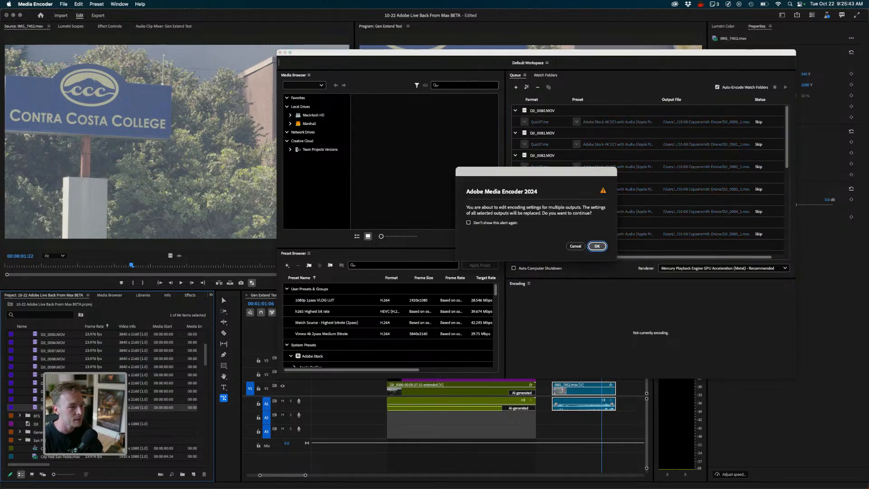
pyautogui.click(597, 246)
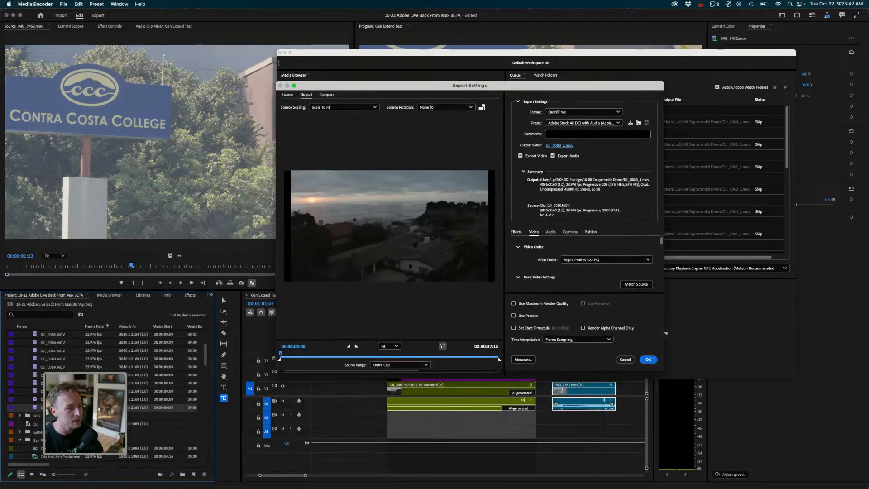
pyautogui.click(582, 122)
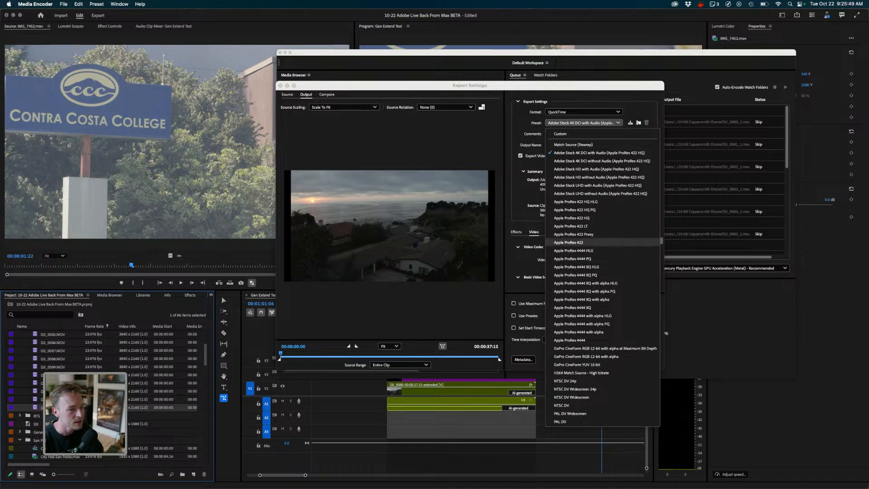
pyautogui.click(570, 242)
# - Set the output frame size to 1920 by 1080
pyautogui.scroll(-4, 584, 263)
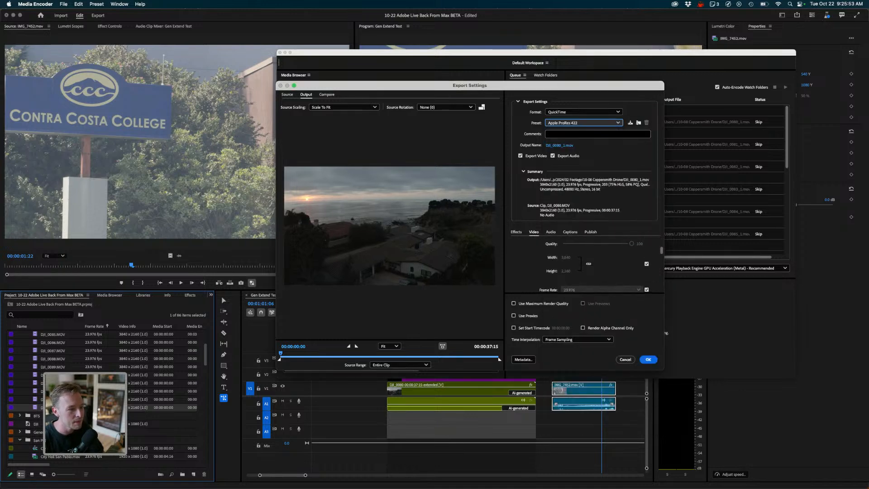
pyautogui.click(647, 264)
pyautogui.click(570, 257)
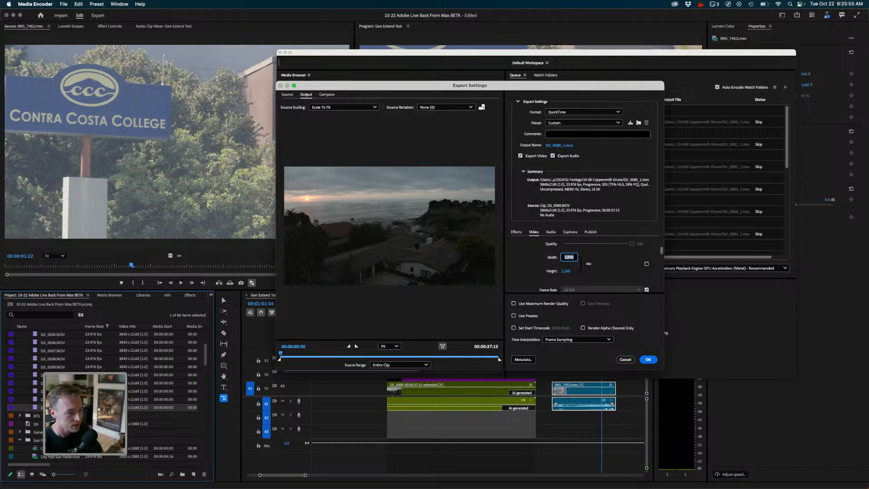
pyautogui.write('1920')
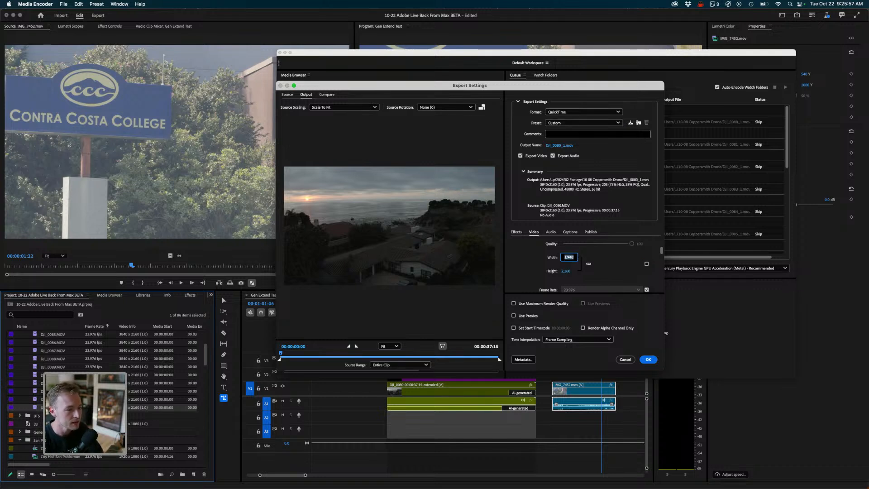
pyautogui.press('Tab')
pyautogui.write('1,08')
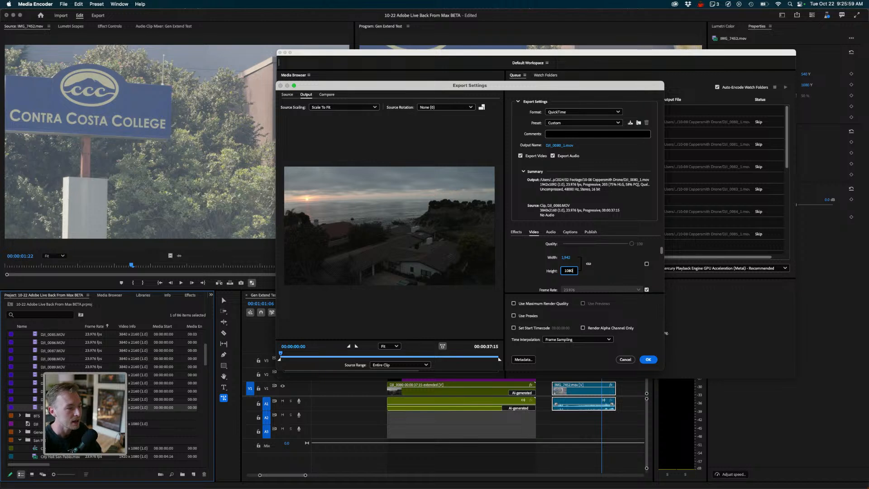
pyautogui.write('0')
pyautogui.press('Tab')
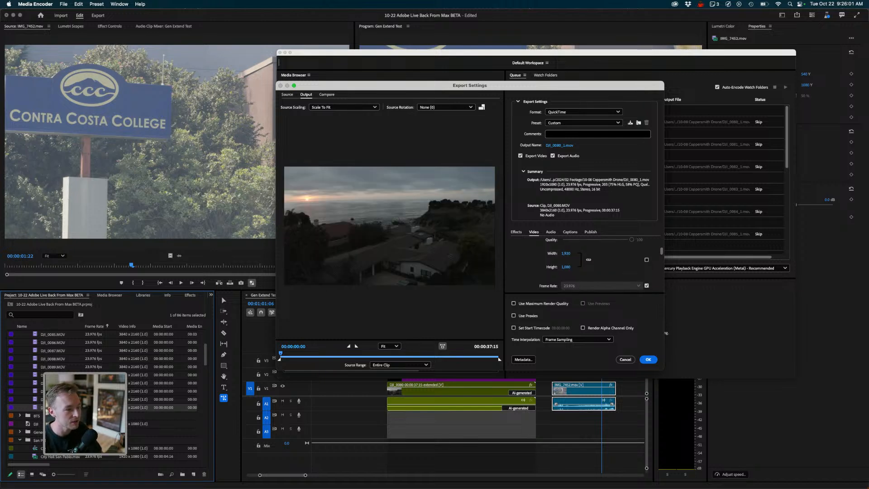
# - Review the frame rate options and apply the export settings to the queued clips
pyautogui.click(646, 286)
pyautogui.click(634, 286)
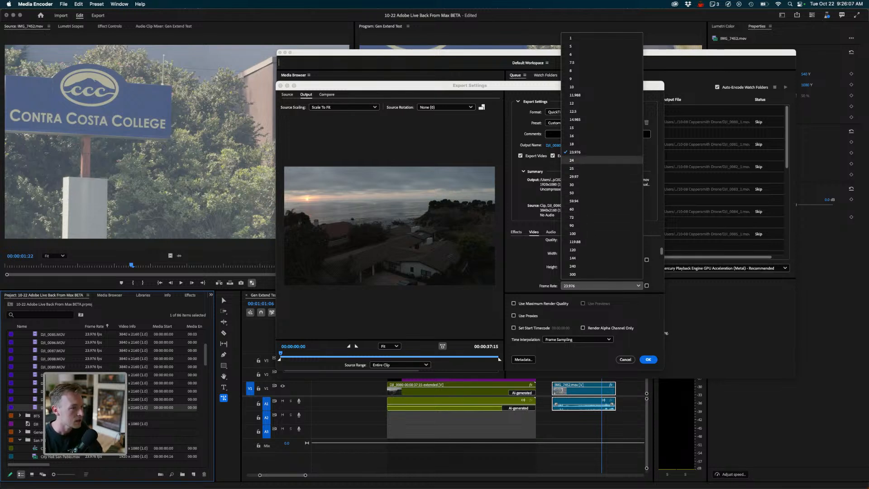
pyautogui.press('Escape')
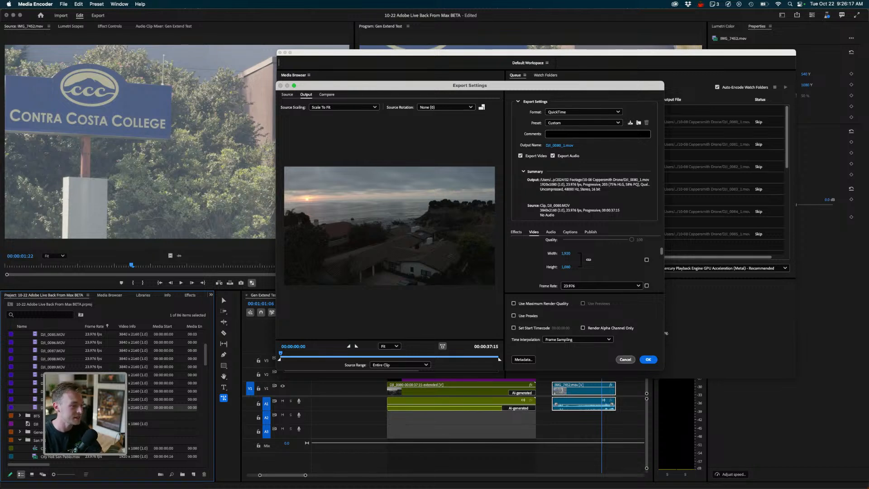
pyautogui.scroll(1, 584, 265)
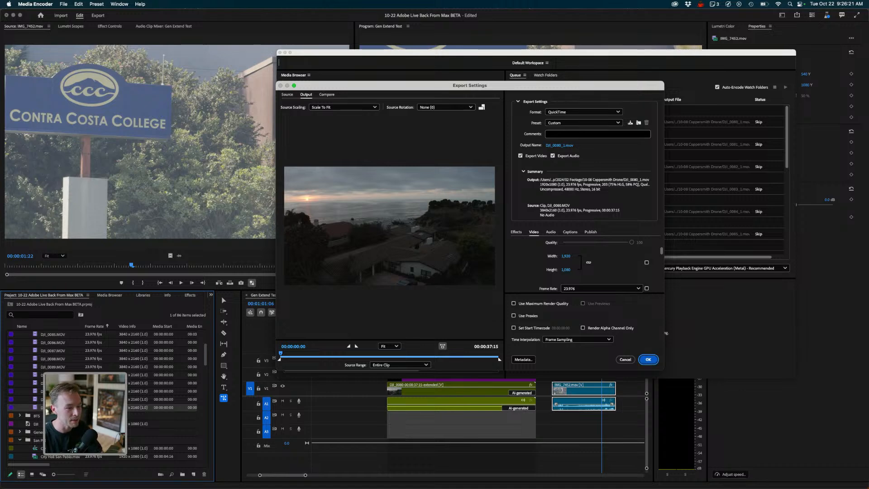
pyautogui.click(649, 360)
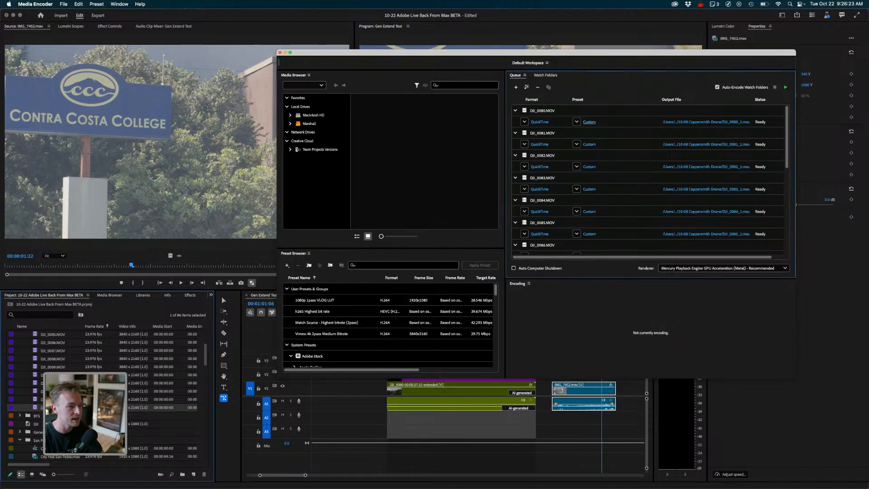
pyautogui.scroll(-9, 650, 181)
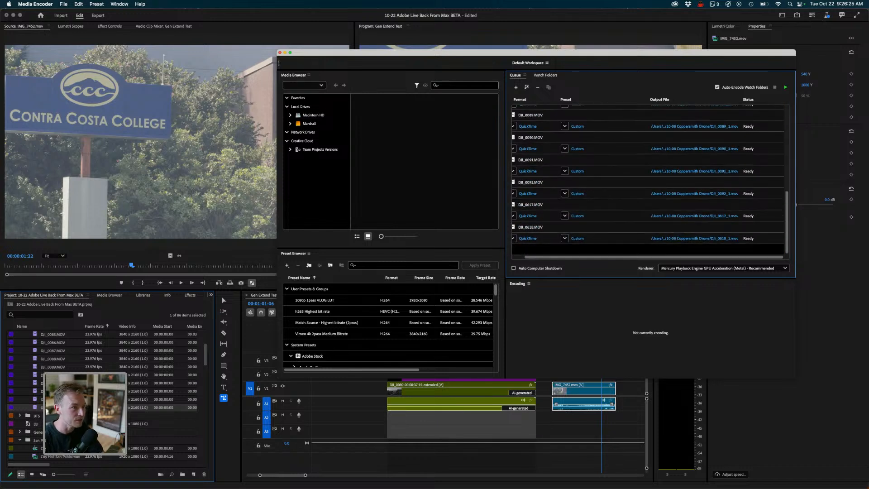
pyautogui.scroll(9, 650, 182)
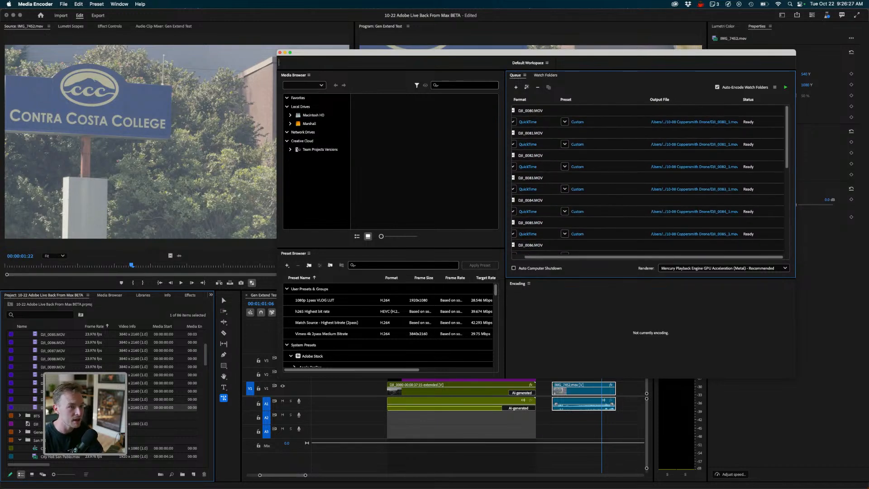
pyautogui.click(792, 18)
pyautogui.press('super+Tab')
pyautogui.press('super+Tab')
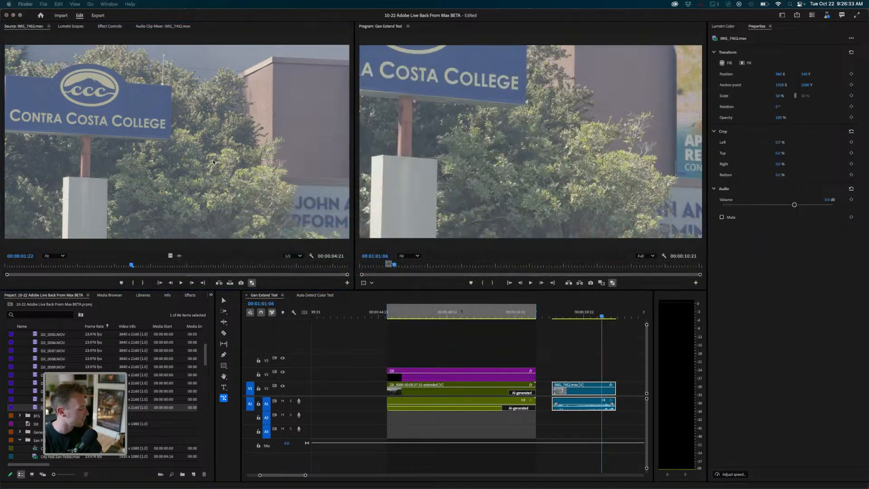
# - Delete the IMG_7463 clip from the Gen Extend Test timeline
pyautogui.click(627, 208)
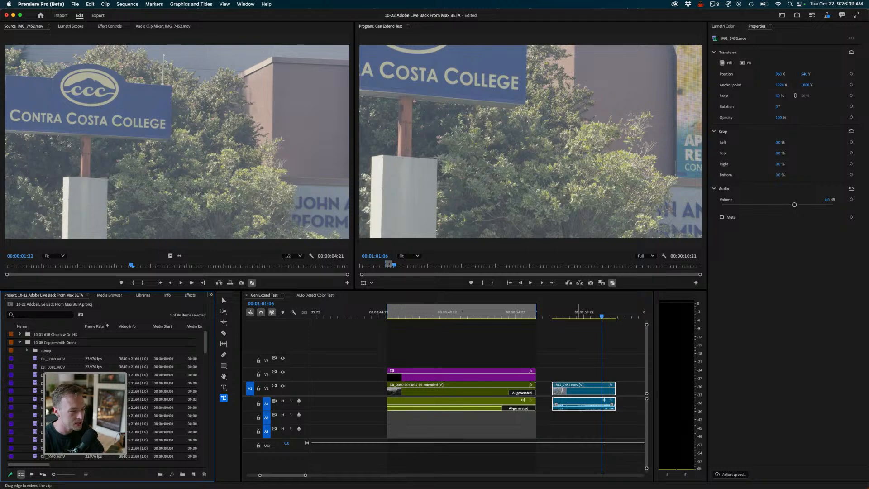
pyautogui.click(579, 360)
pyautogui.press('v')
pyautogui.click(579, 388)
pyautogui.press('Delete')
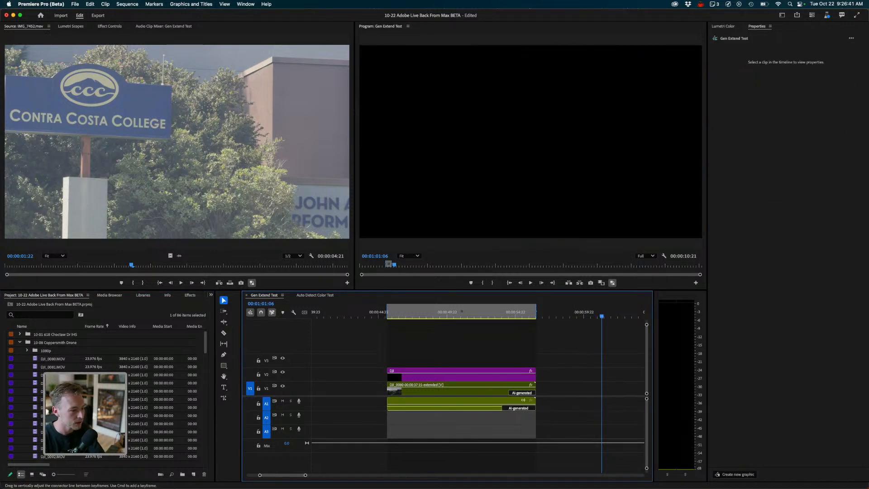
# - Browse the drone clips DJI_0080 through DJI_0084 by loading each into the source monitor
pyautogui.press('-')
pyautogui.press('-')
pyautogui.press('-')
pyautogui.press('-')
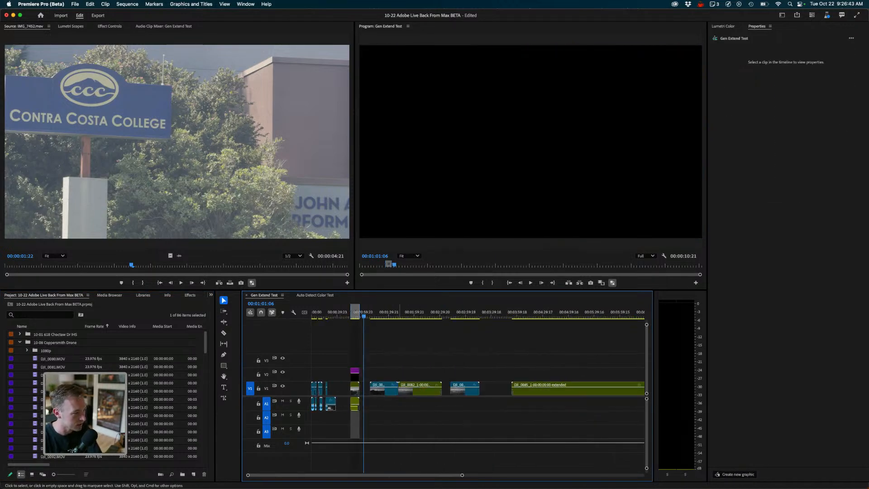
pyautogui.moveTo(363, 316); pyautogui.dragTo(340, 317)
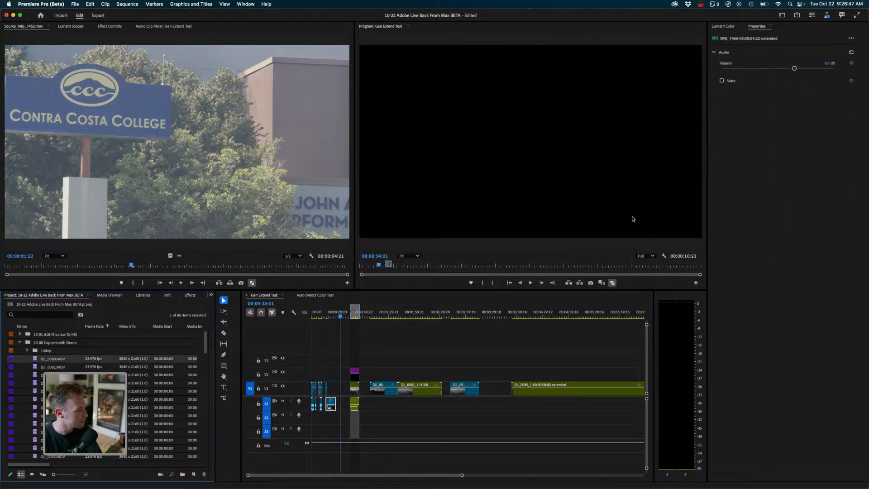
pyautogui.doubleClick(51, 360)
pyautogui.doubleClick(49, 369)
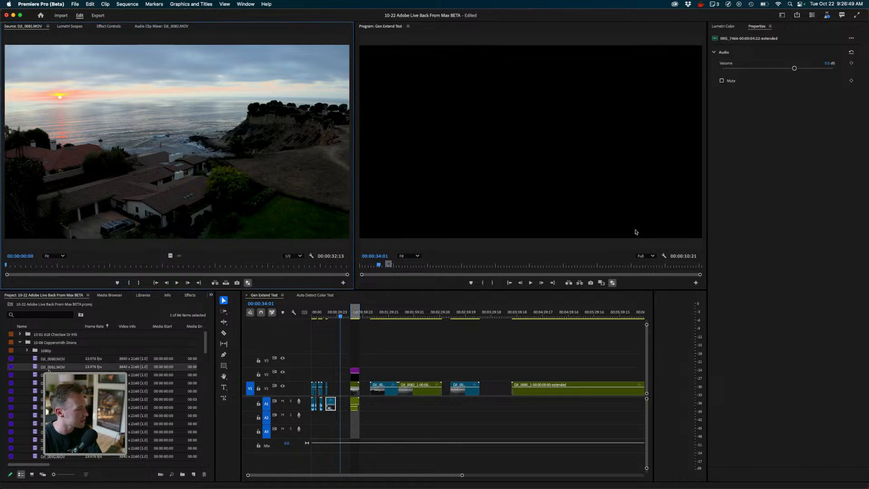
pyautogui.doubleClick(50, 375)
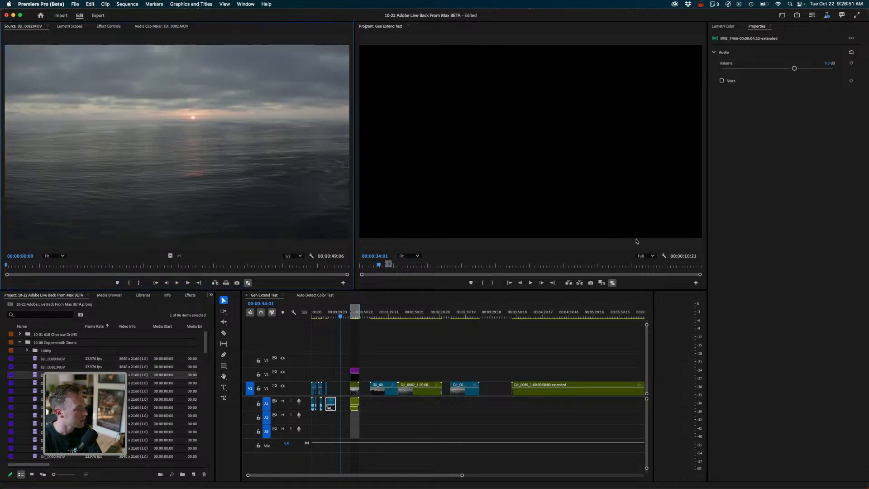
pyautogui.doubleClick(50, 383)
pyautogui.doubleClick(50, 391)
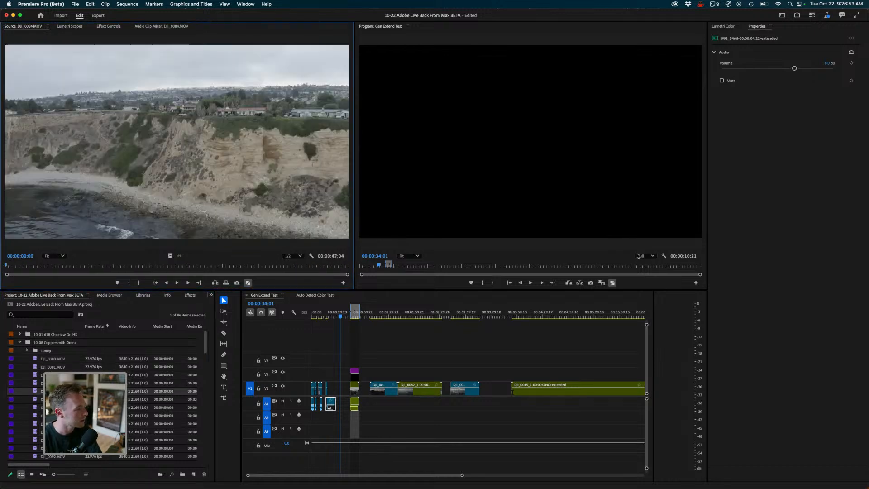
pyautogui.doubleClick(50, 383)
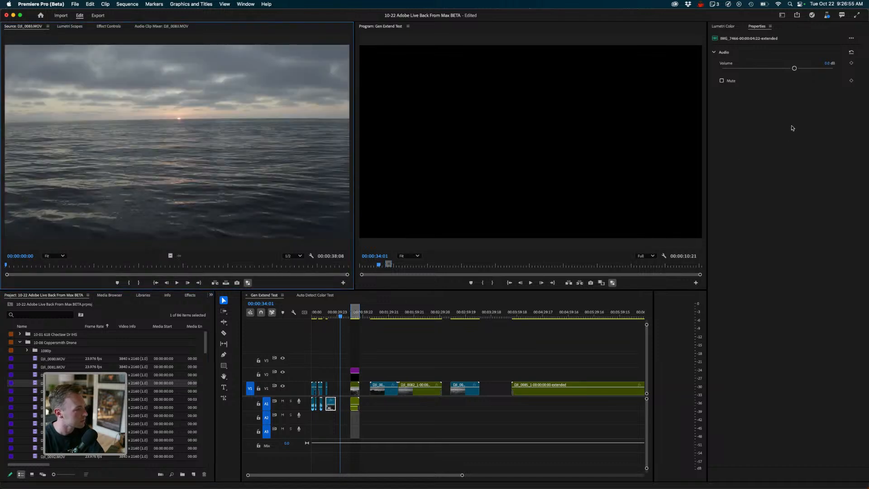
# - Play and scrub through the DJI_0083 clip in the source monitor to review it
pyautogui.press('space')
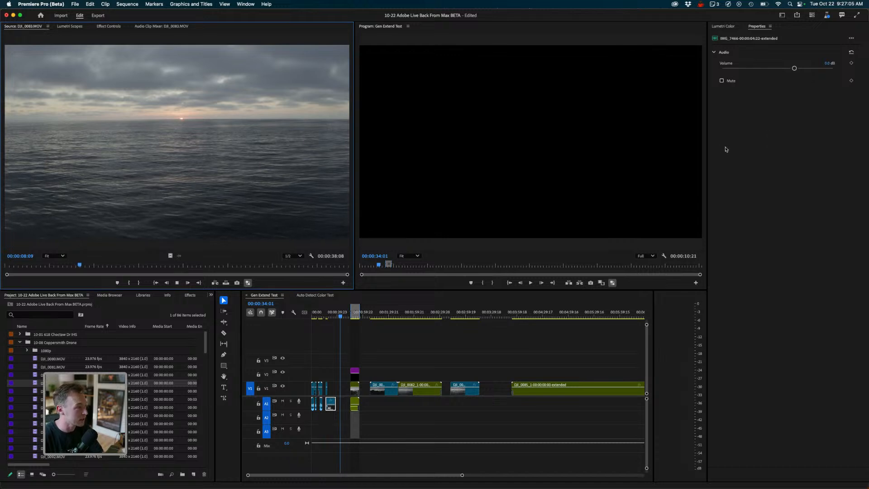
pyautogui.click(182, 265)
pyautogui.moveTo(182, 264)
pyautogui.mouseDown()
pyautogui.moveTo(318, 265)
pyautogui.moveTo(57, 264)
pyautogui.mouseUp()
pyautogui.press('space')
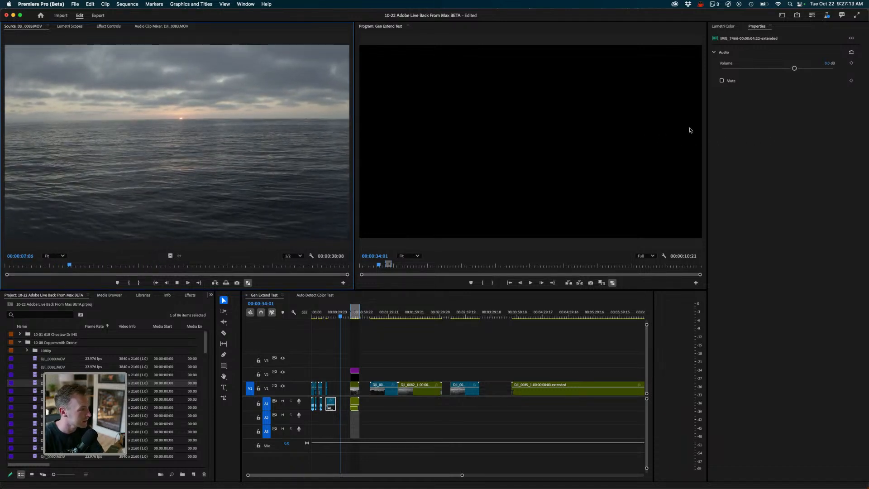
pyautogui.click(234, 264)
pyautogui.moveTo(234, 265); pyautogui.dragTo(340, 265)
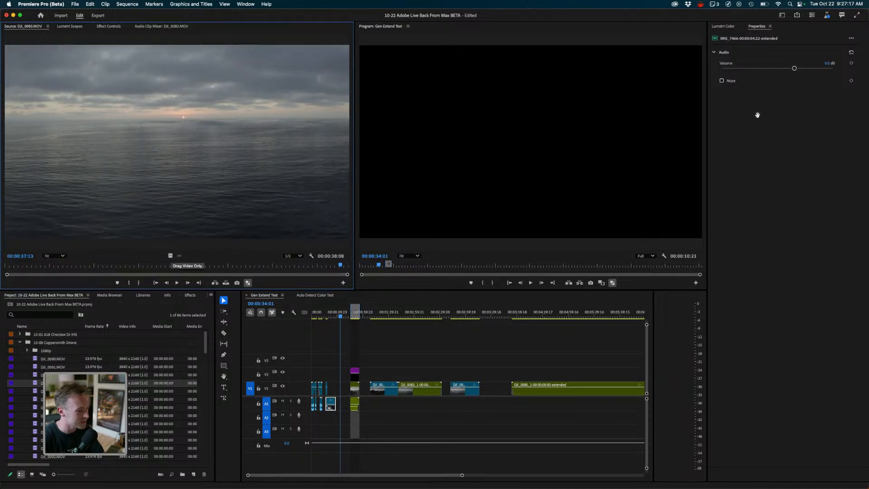
# - Add the DJI_0083 clip from the source monitor to the end of the Gen Extend Test timeline
pyautogui.click(504, 349)
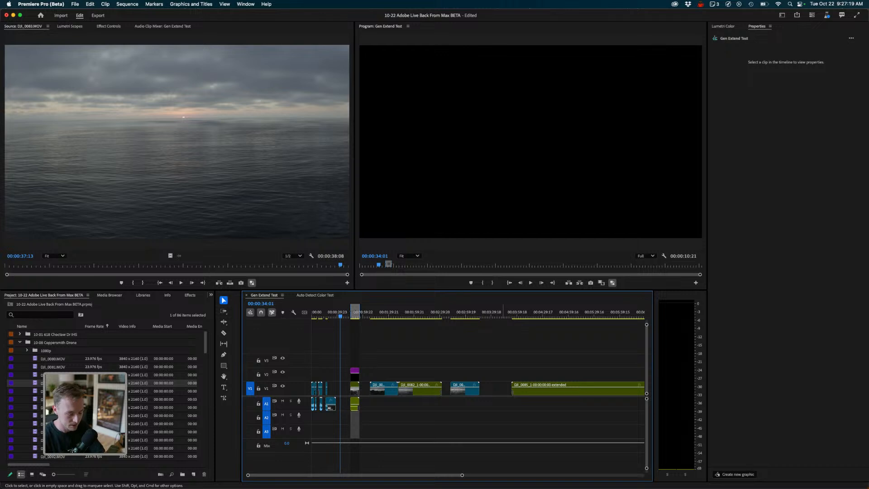
pyautogui.press('-')
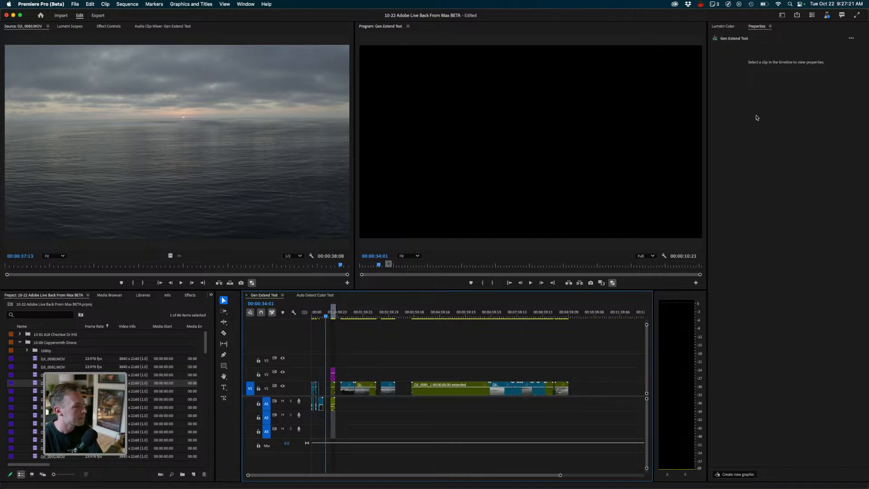
pyautogui.moveTo(195, 150); pyautogui.dragTo(579, 388)
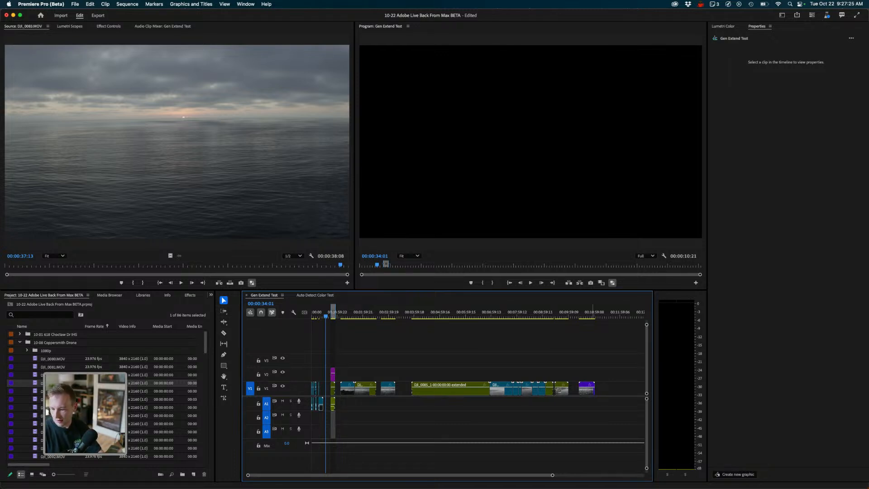
# - Select the new DJI_0083 clip and set its scaling to Fill in Properties, then play it back
pyautogui.click(592, 313)
pyautogui.press('space')
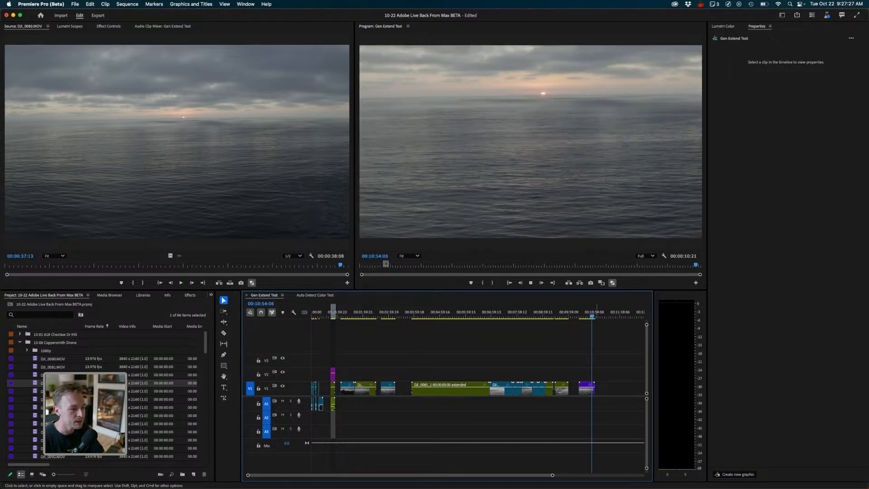
pyautogui.press('space')
pyautogui.click(589, 389)
pyautogui.click(746, 63)
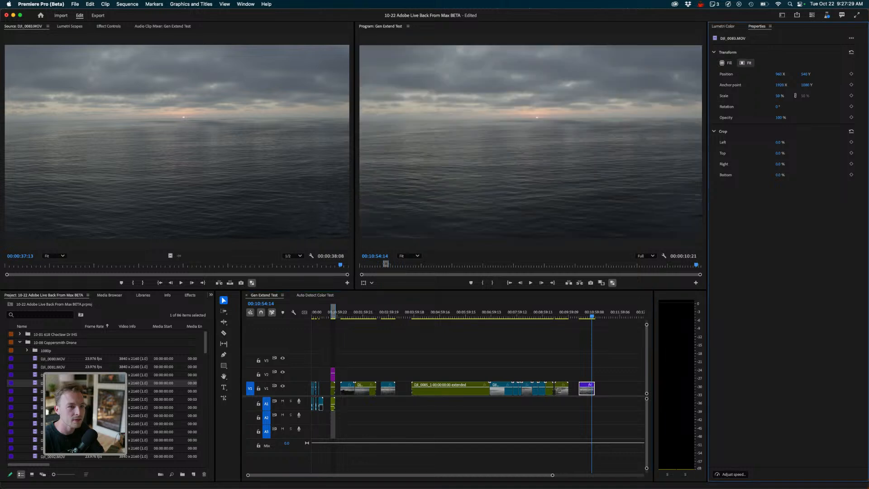
pyautogui.moveTo(582, 313); pyautogui.dragTo(593, 313)
pyautogui.press('space')
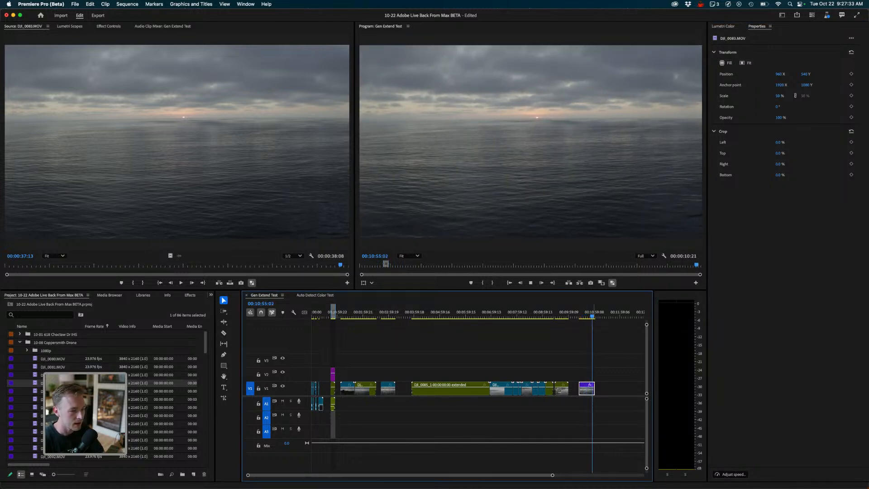
# - Grade the DJI_0083 clip in Lumetri Color, raising saturation to about 137 and contrast to about 40
pyautogui.press('=')
pyautogui.press('=')
pyautogui.press('=')
pyautogui.press('space')
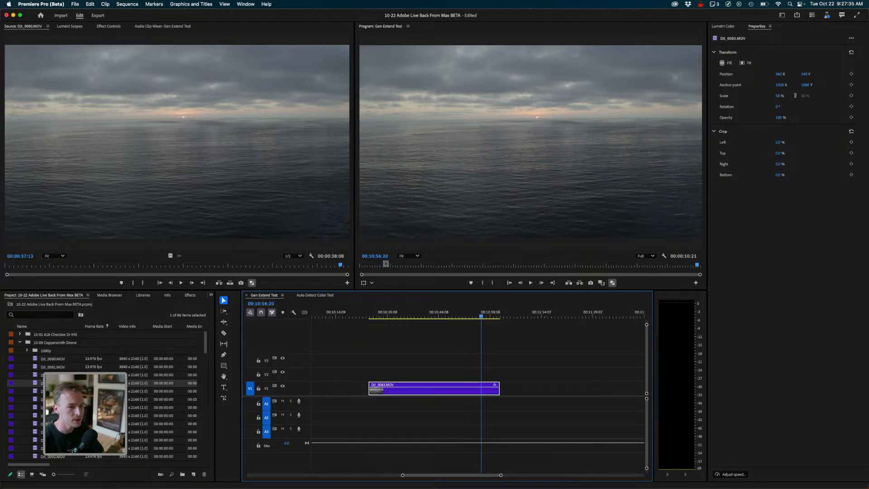
pyautogui.click(723, 27)
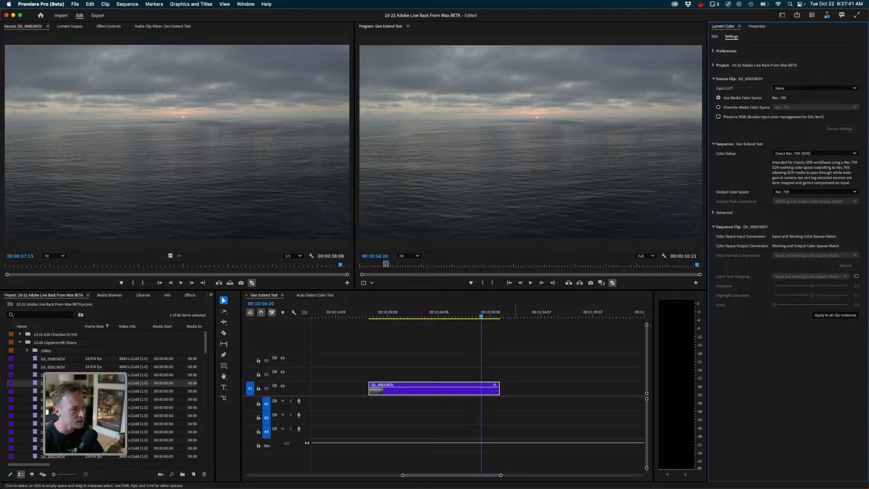
pyautogui.click(515, 351)
pyautogui.moveTo(481, 314); pyautogui.dragTo(447, 315)
pyautogui.click(715, 36)
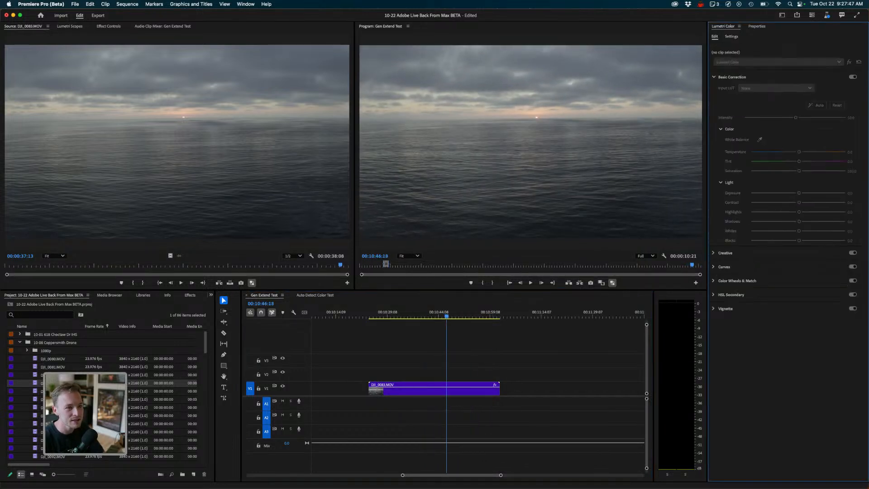
pyautogui.click(458, 390)
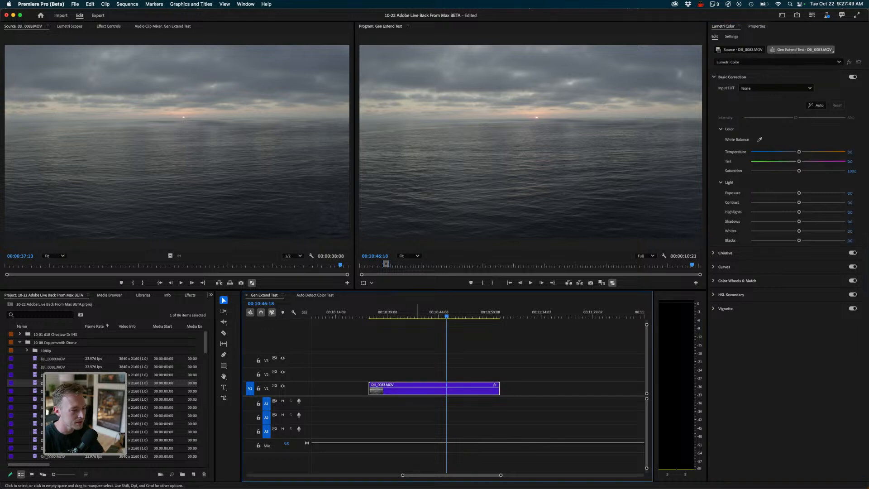
pyautogui.moveTo(799, 171); pyautogui.dragTo(816, 171)
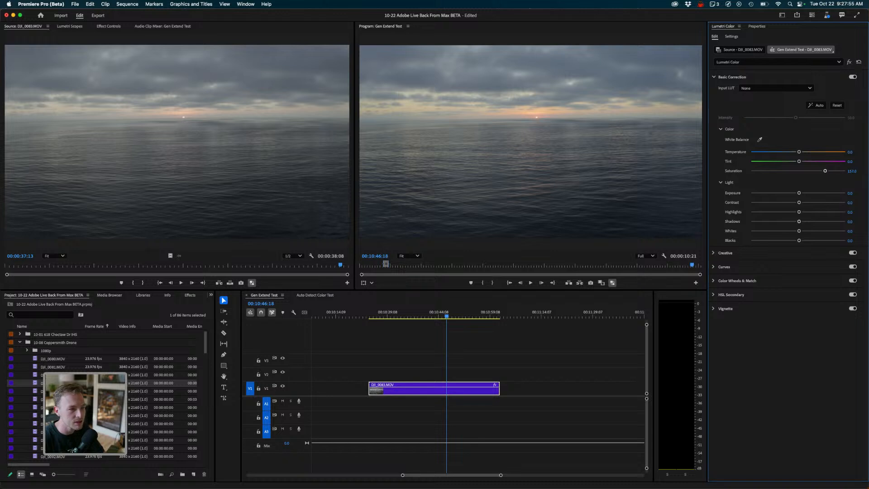
pyautogui.moveTo(800, 203); pyautogui.dragTo(809, 202)
pyautogui.moveTo(815, 203); pyautogui.dragTo(809, 203)
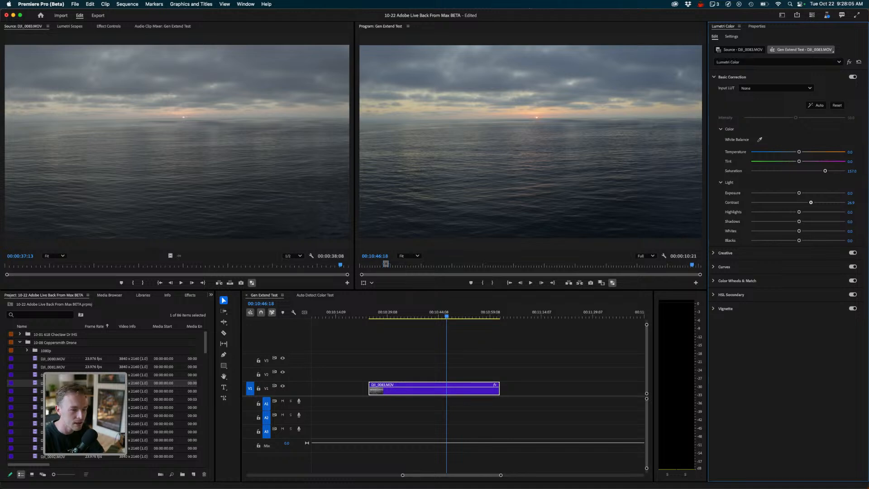
pyautogui.moveTo(811, 203); pyautogui.dragTo(817, 203)
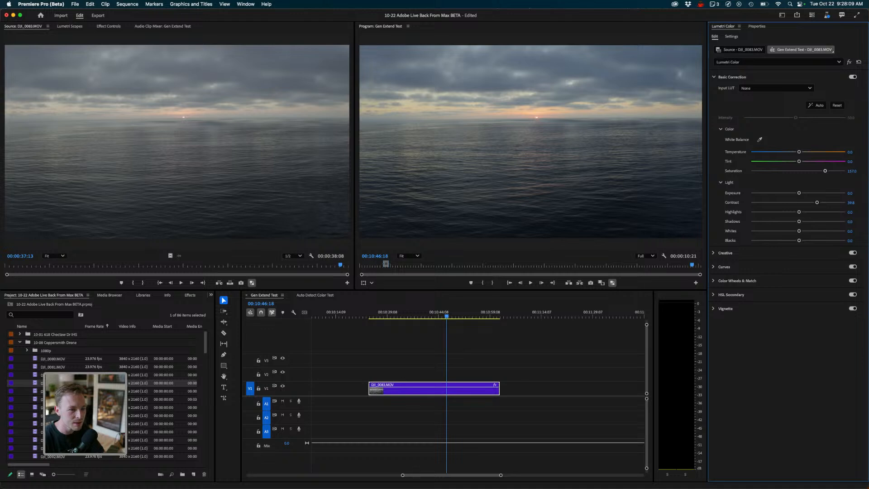
# - Replace the 4K DJI_0083 clip on the timeline with its 1080p version DJI_0083_1.mov
pyautogui.click(224, 398)
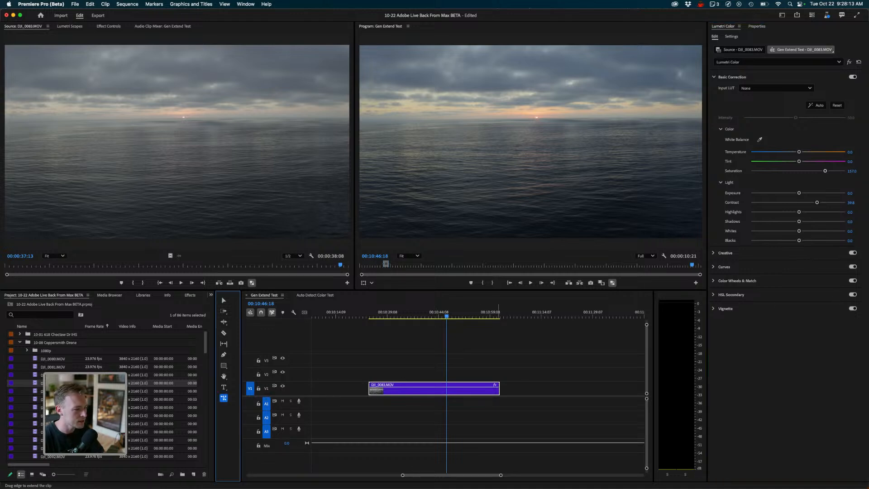
pyautogui.click(492, 315)
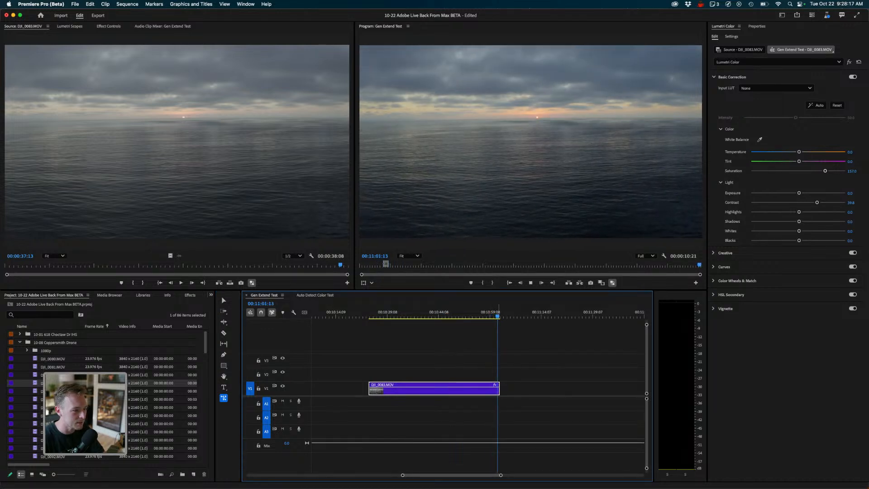
pyautogui.click(500, 391)
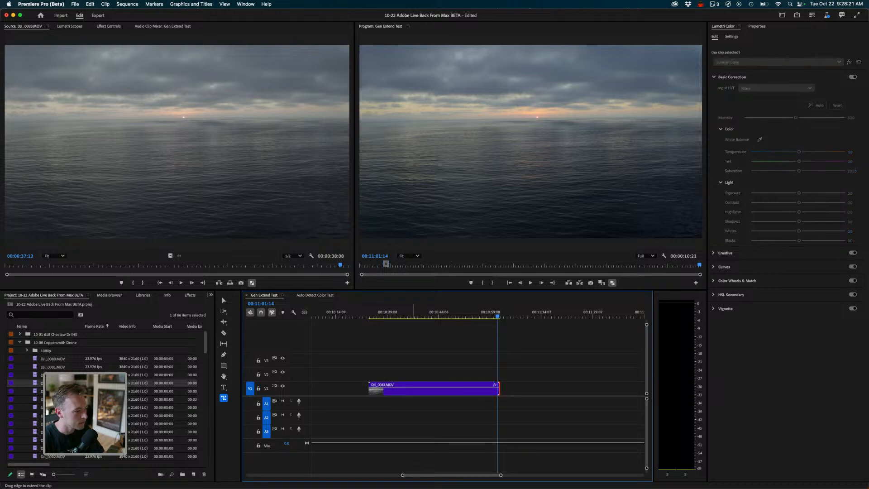
pyautogui.rightClick(413, 391)
pyautogui.click(274, 372)
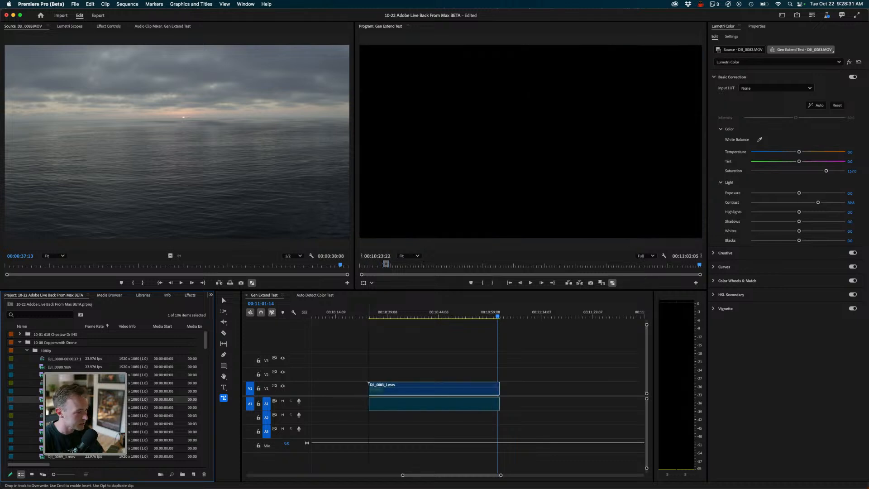
# - Regrade the 1080p clip in Lumetri Color with saturation about 175 and contrast about 45
pyautogui.click(476, 315)
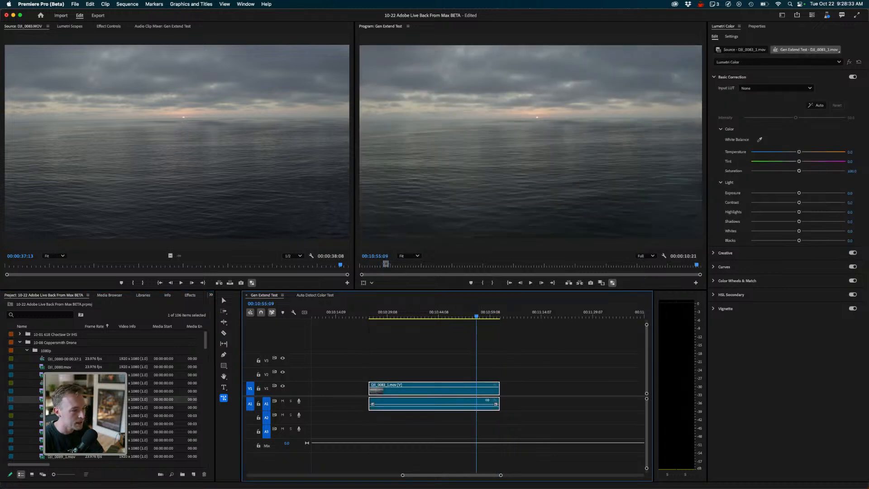
pyautogui.moveTo(799, 171)
pyautogui.mouseDown()
pyautogui.moveTo(818, 171)
pyautogui.moveTo(799, 170)
pyautogui.mouseUp()
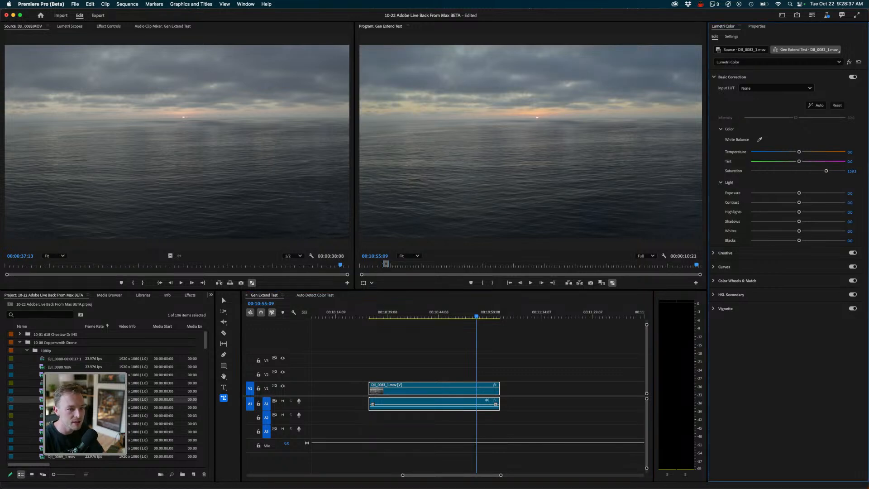
pyautogui.moveTo(799, 203); pyautogui.dragTo(816, 203)
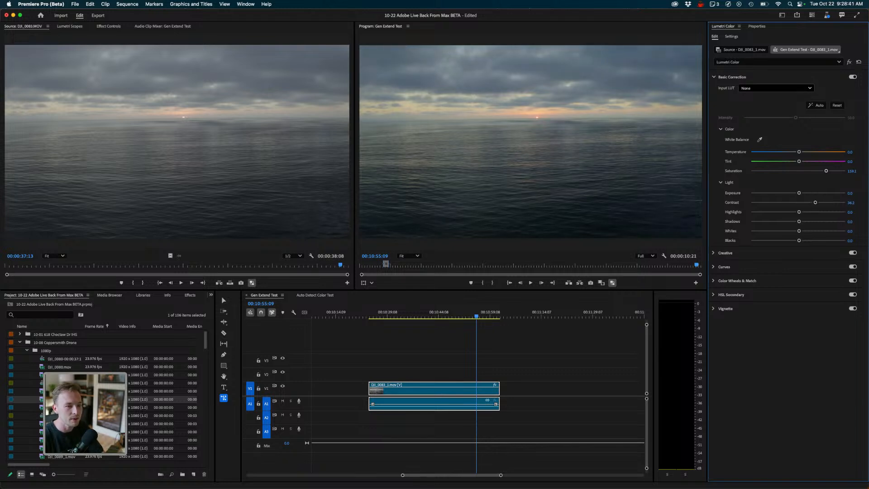
pyautogui.click(777, 88)
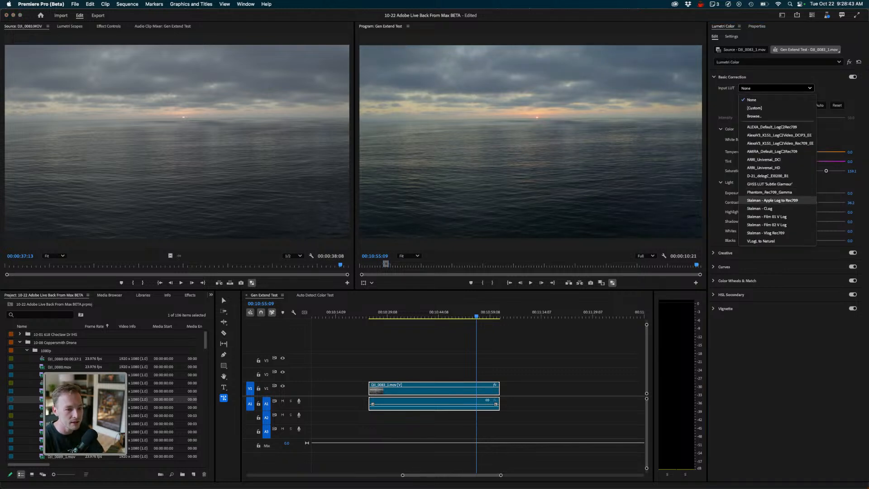
pyautogui.press('Escape')
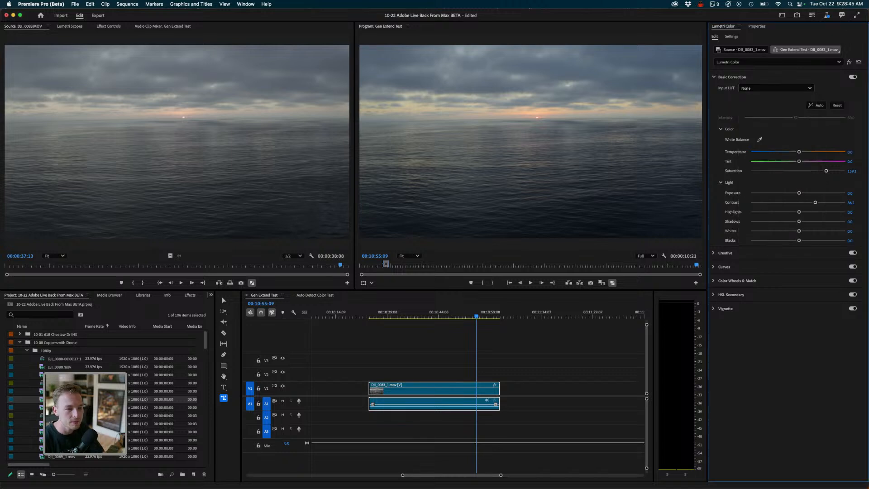
pyautogui.moveTo(816, 203); pyautogui.dragTo(820, 203)
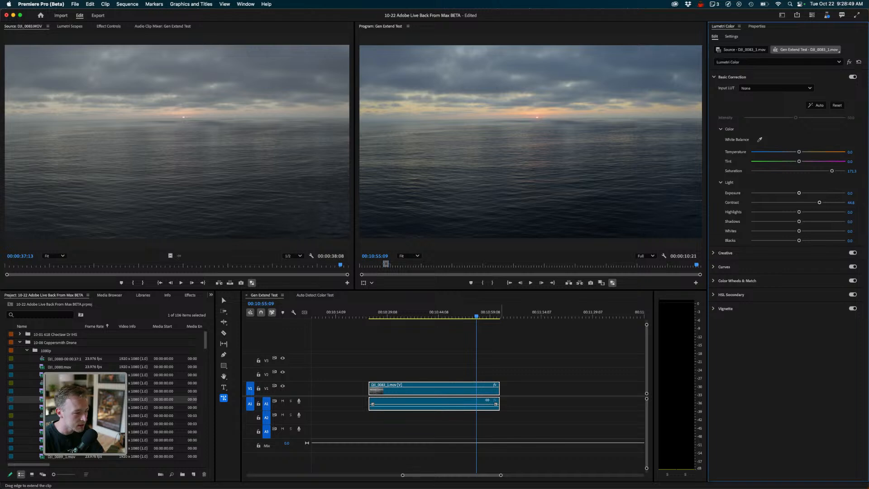
# - Extend the clip's end with the Generative Extend tool and open the background task progress
pyautogui.moveTo(500, 388); pyautogui.dragTo(507, 389)
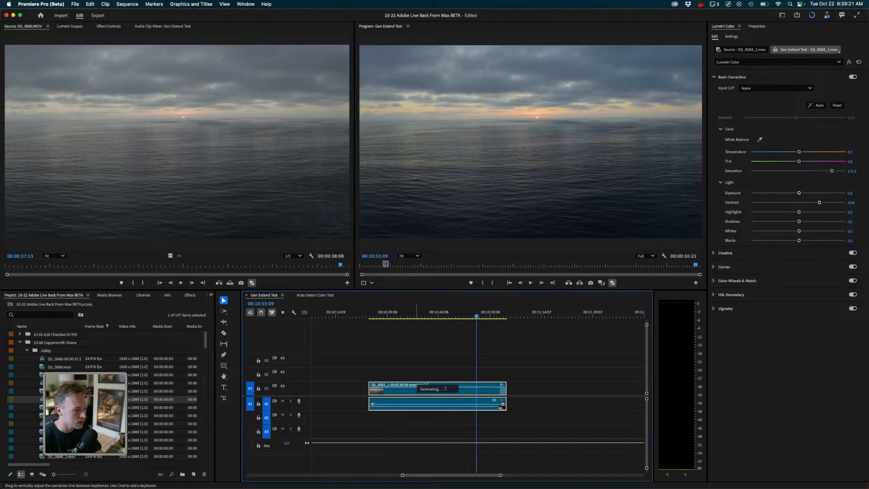
pyautogui.click(813, 15)
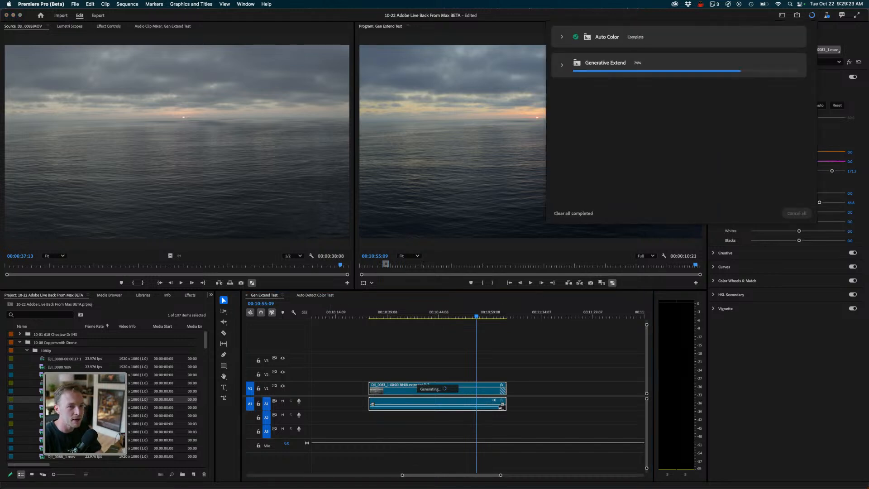
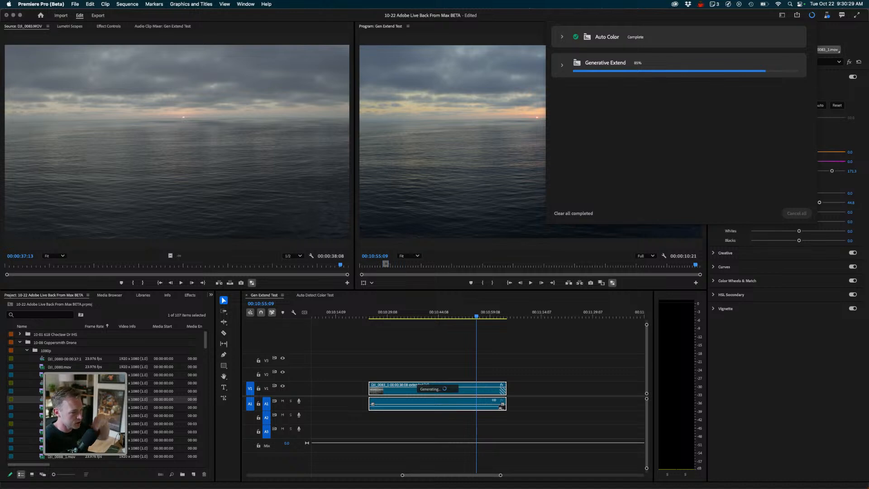
# - Switch to Safari and read the Generative Extend FAQ entries on suitable clips and maximum extension length
pyautogui.moveTo(491, 480)
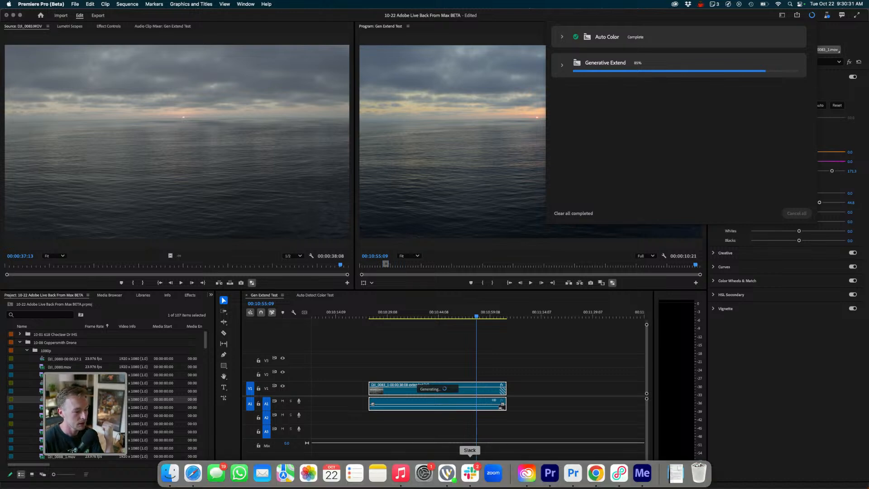
pyautogui.click(193, 474)
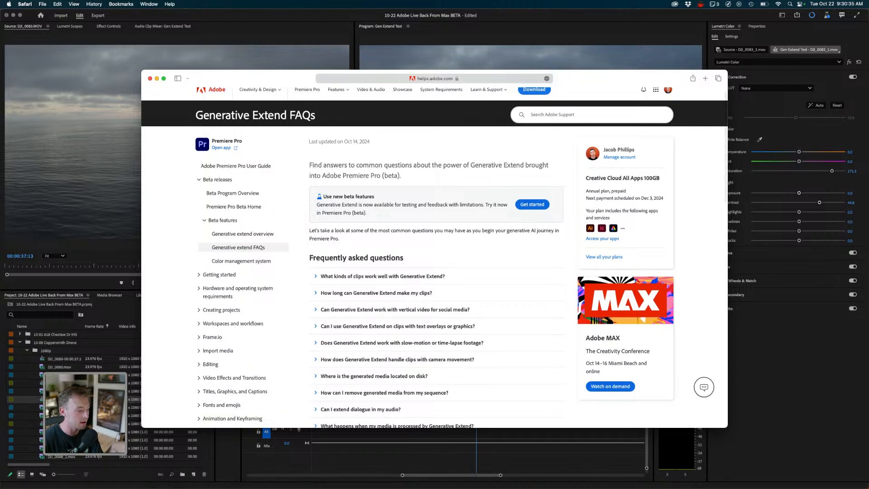
pyautogui.press('super+Tab')
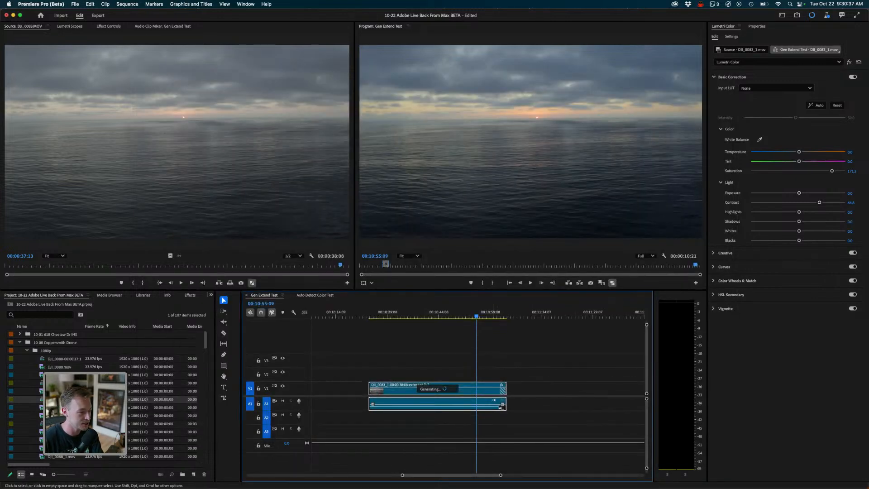
pyautogui.moveTo(447, 487)
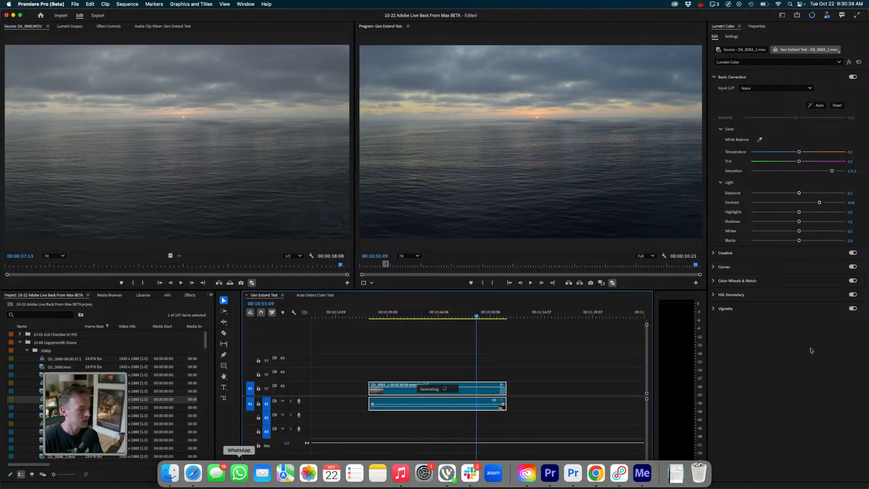
pyautogui.click(193, 474)
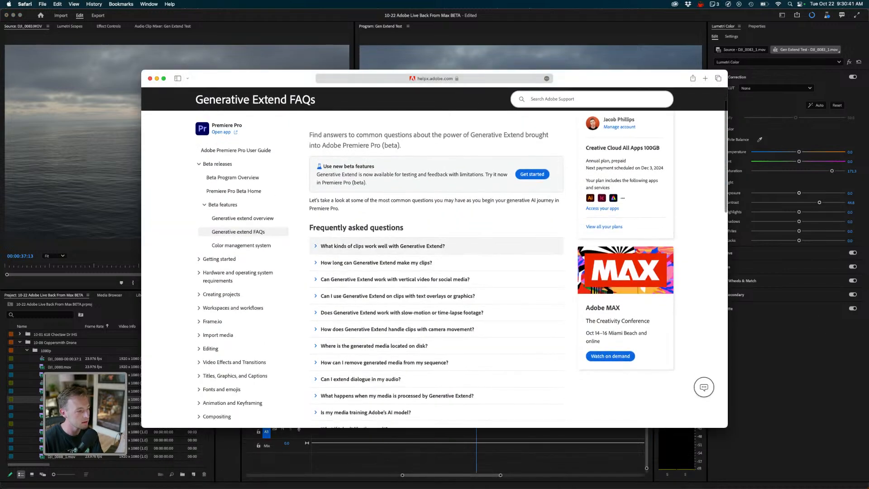
pyautogui.click(383, 246)
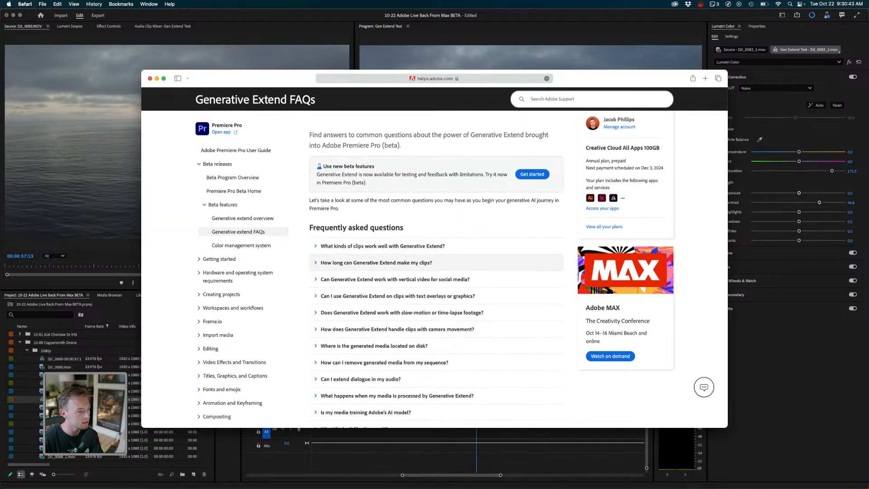
pyautogui.click(376, 263)
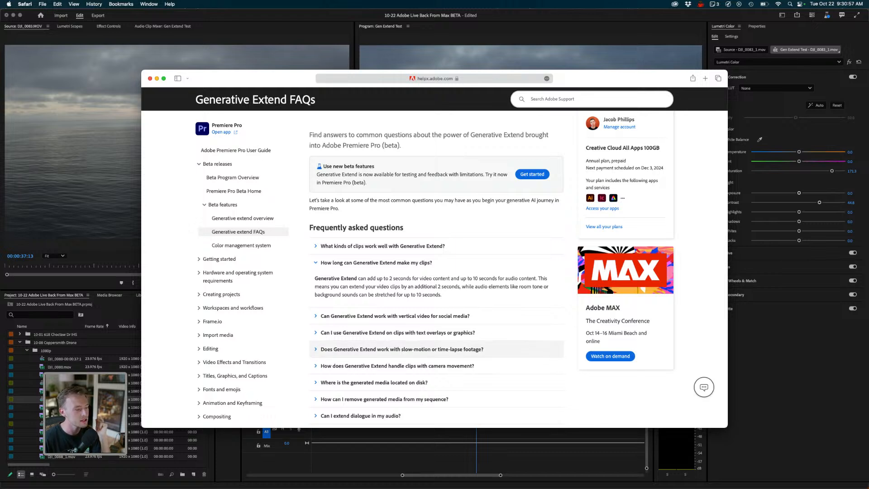
pyautogui.click(541, 442)
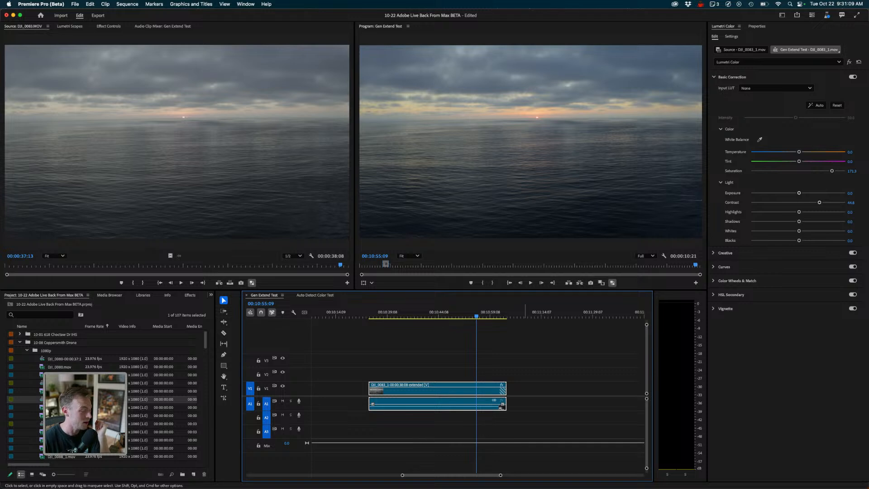
# - Deselect the clip and play back the extended drone clip on the timeline
pyautogui.click(496, 355)
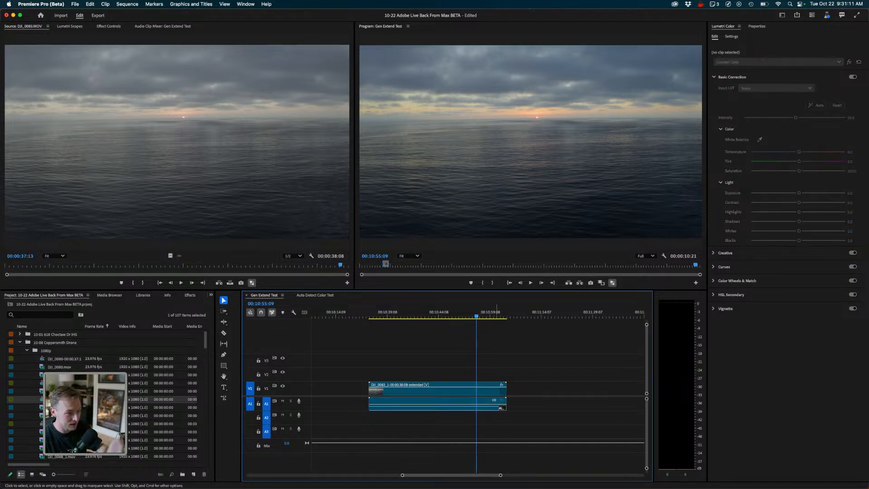
pyautogui.moveTo(488, 312); pyautogui.dragTo(462, 316)
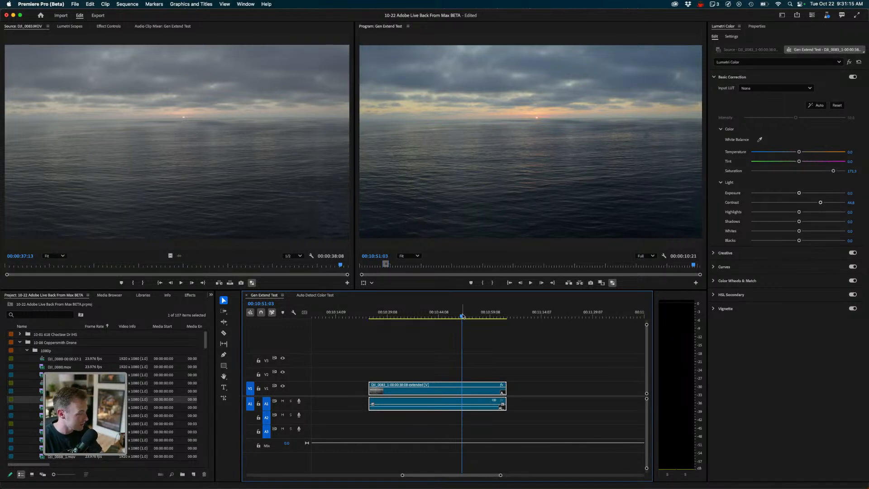
pyautogui.moveTo(462, 316); pyautogui.dragTo(455, 316)
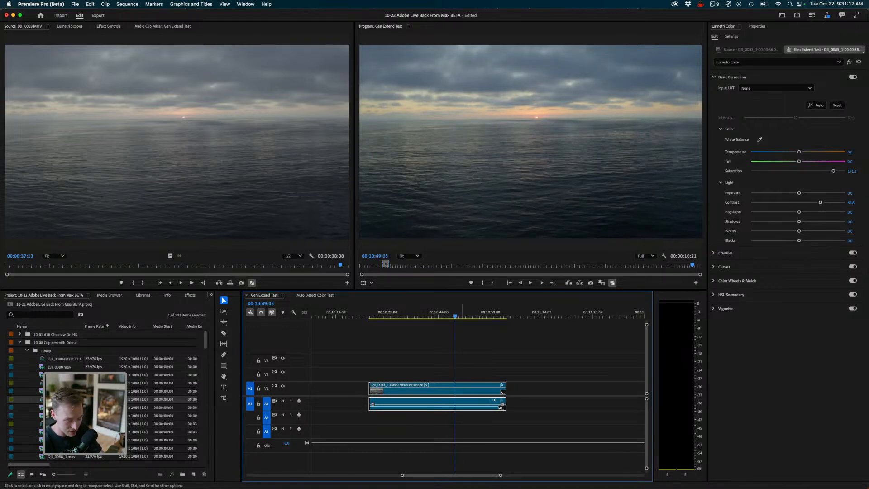
pyautogui.press('=')
pyautogui.press('-')
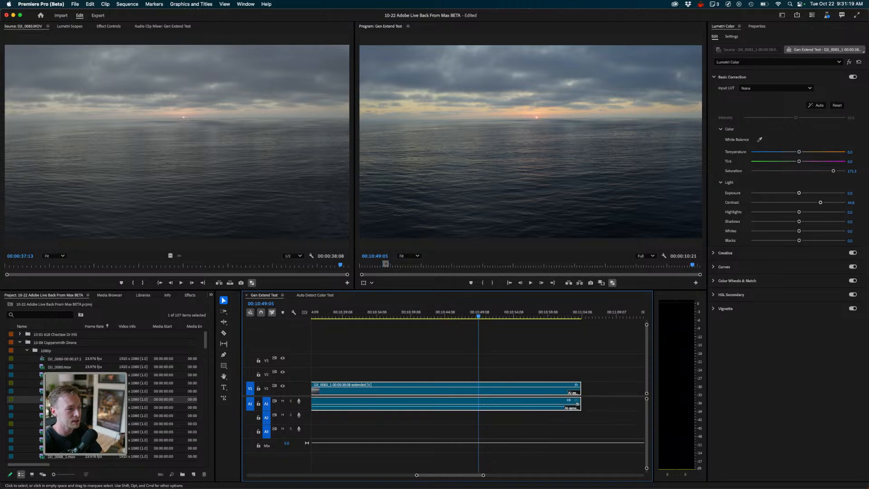
pyautogui.press('space')
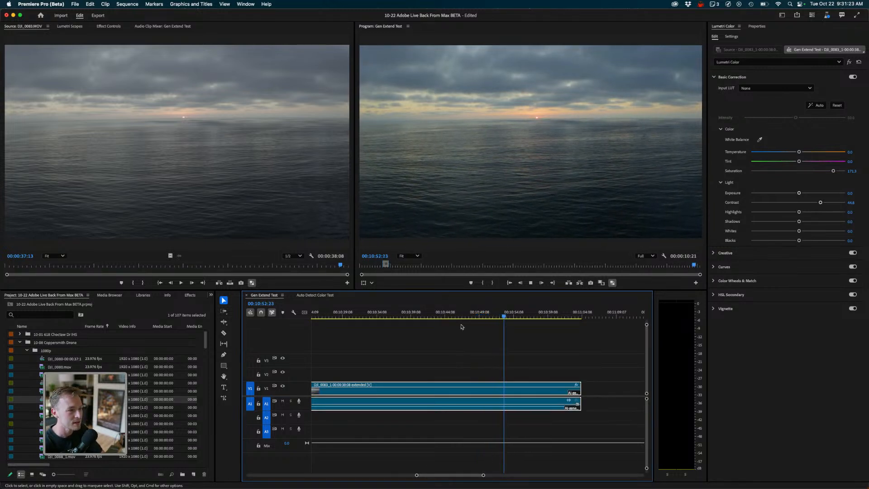
pyautogui.press('space')
# - Play through the AI-generated end section of the extended clip
pyautogui.press('=')
pyautogui.press('=')
pyautogui.press('=')
pyautogui.press('=')
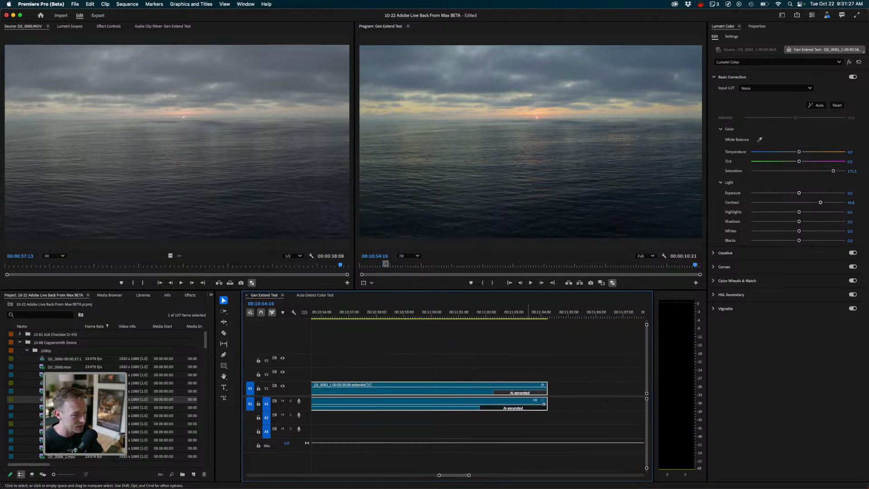
pyautogui.press('-')
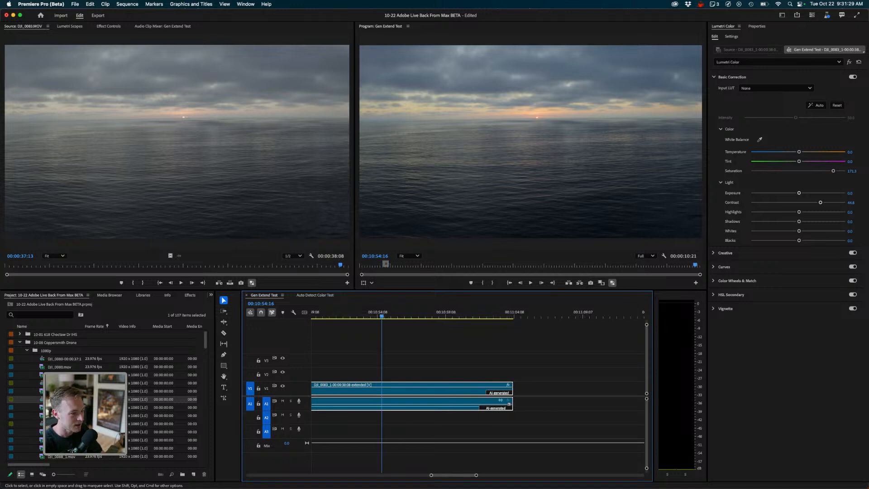
pyautogui.press('space')
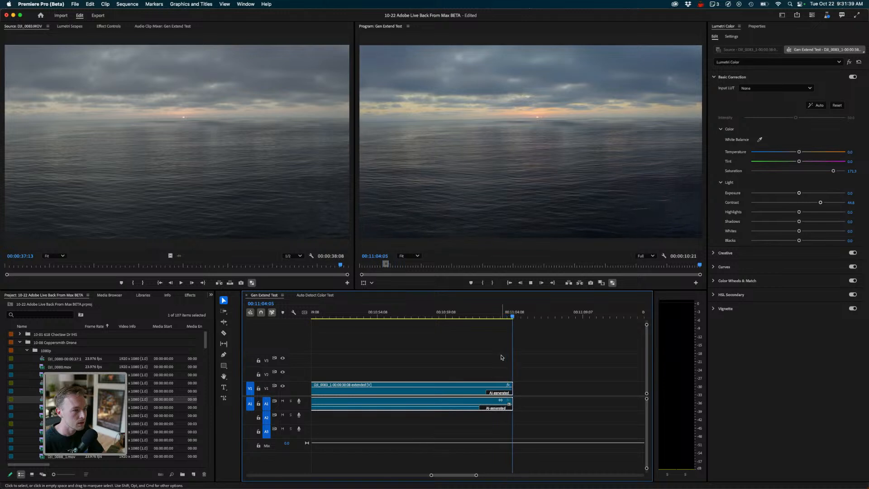
pyautogui.moveTo(498, 313); pyautogui.dragTo(474, 313)
pyautogui.press('space')
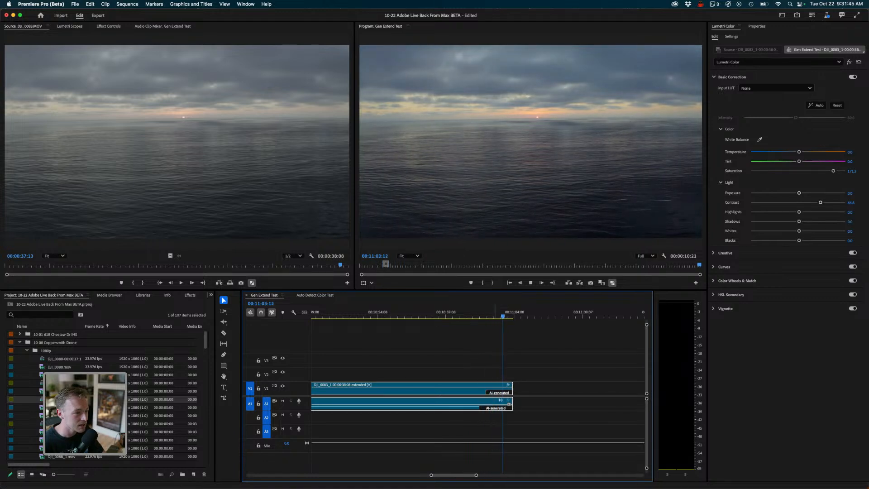
pyautogui.press('space')
pyautogui.moveTo(477, 313); pyautogui.dragTo(426, 313)
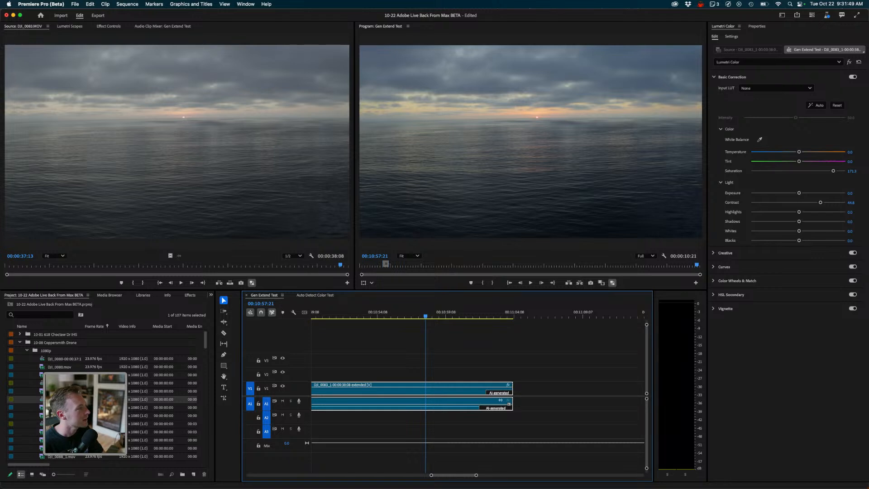
# - Delete the Lumetri Color effect from the extended clip in Effect Controls
pyautogui.hotkey('shift', '5')
pyautogui.press('super+a')
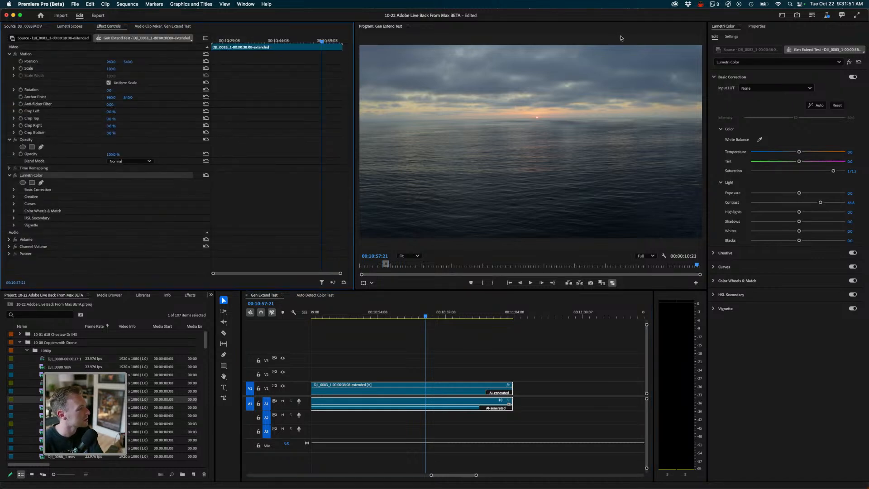
pyautogui.press('Delete')
pyautogui.click(450, 331)
pyautogui.press('space')
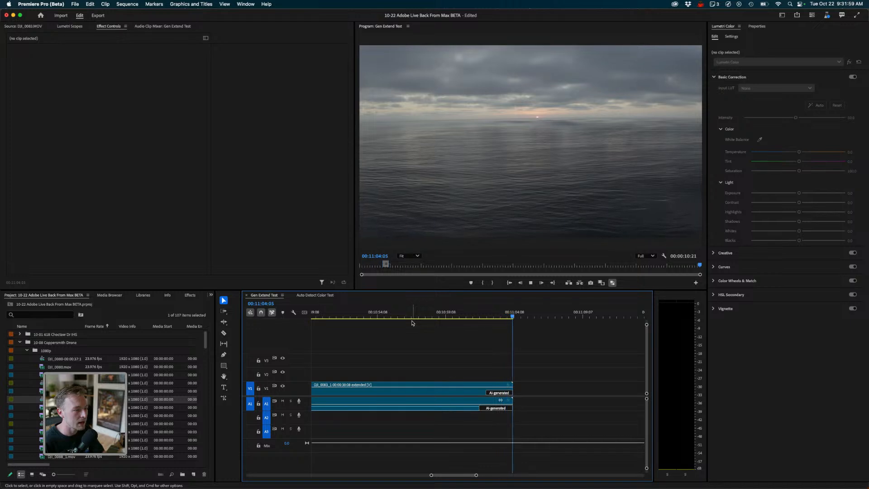
# - Review playback of the ungraded extended clip around its AI-generated end
pyautogui.click(488, 315)
pyautogui.moveTo(489, 316)
pyautogui.mouseDown()
pyautogui.moveTo(504, 316)
pyautogui.moveTo(478, 316)
pyautogui.moveTo(488, 316)
pyautogui.mouseUp()
pyautogui.press('space')
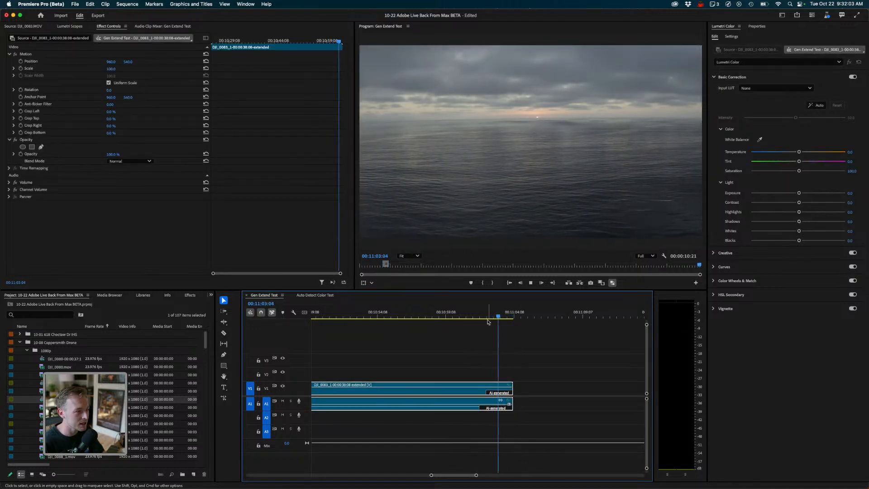
pyautogui.moveTo(495, 316); pyautogui.dragTo(471, 316)
pyautogui.press('space')
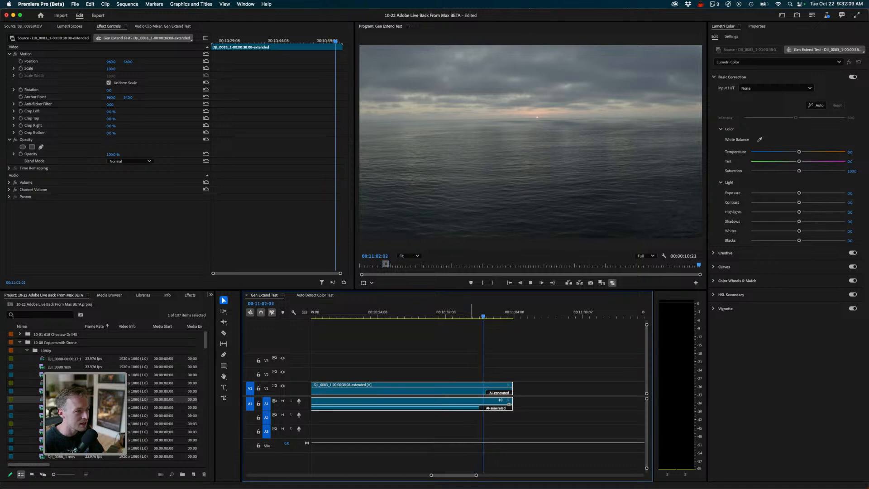
pyautogui.click(477, 316)
pyautogui.click(434, 316)
pyautogui.press('space')
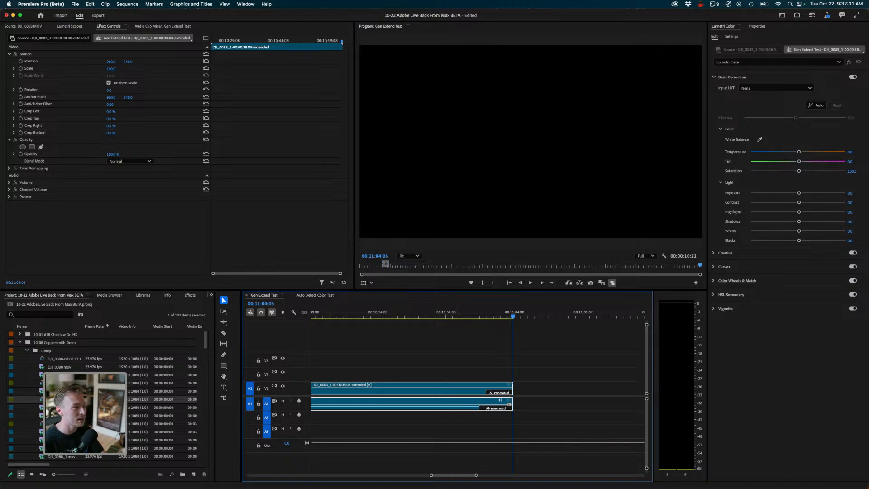
pyautogui.click(479, 313)
pyautogui.moveTo(479, 315); pyautogui.dragTo(429, 314)
pyautogui.press('-')
pyautogui.press('-')
pyautogui.press('-')
pyautogui.press('-')
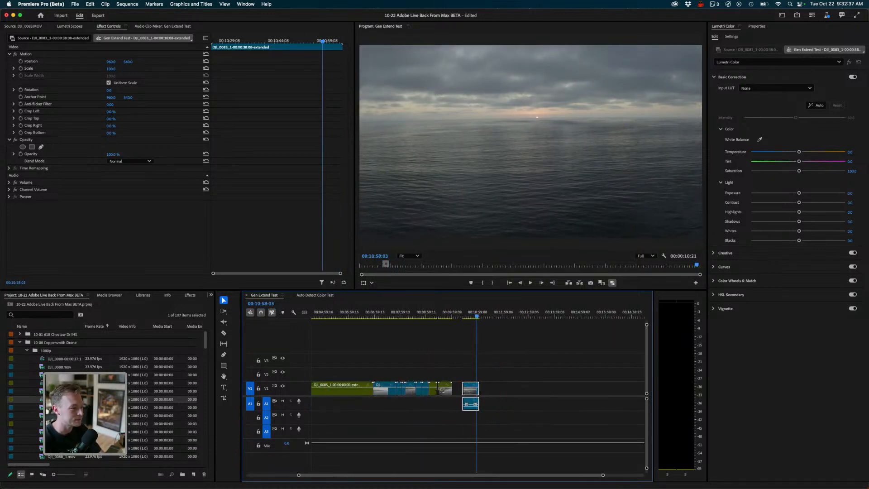
# - Switch to the Auto Detect Color Test sequence and cut the interview clip at about 00:08:24:08
pyautogui.click(315, 294)
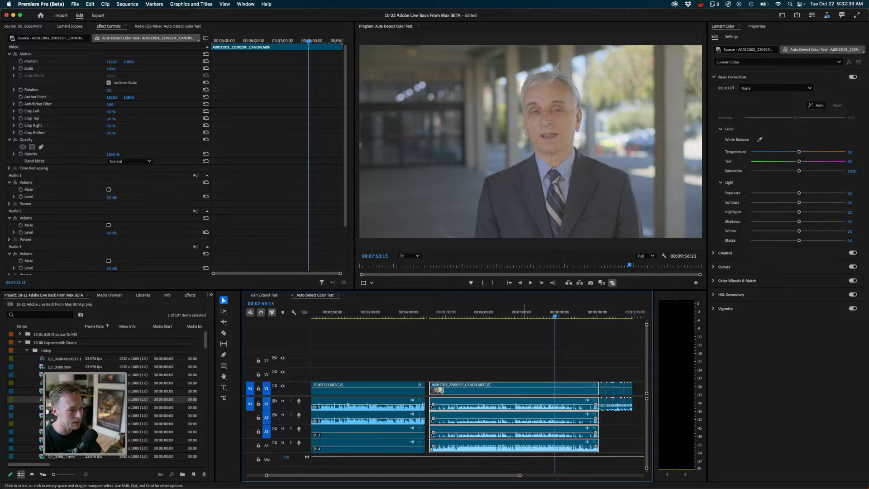
pyautogui.moveTo(580, 314); pyautogui.dragTo(575, 315)
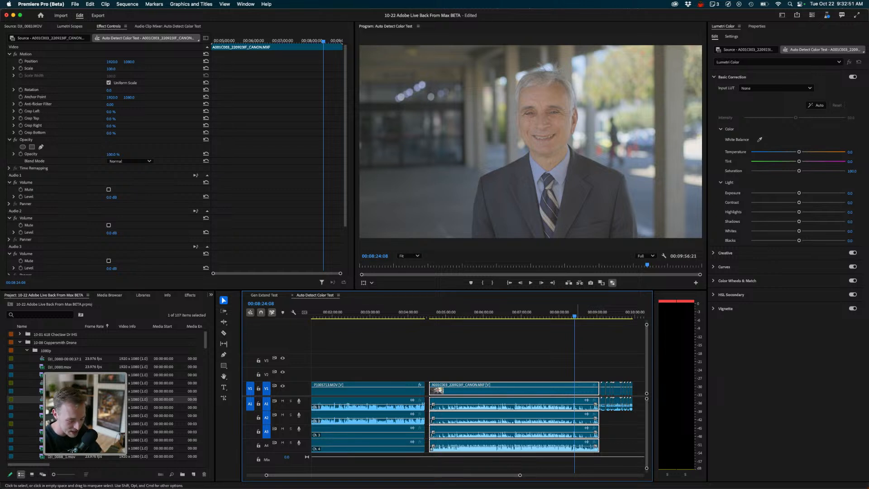
pyautogui.press('c')
pyautogui.click(575, 398)
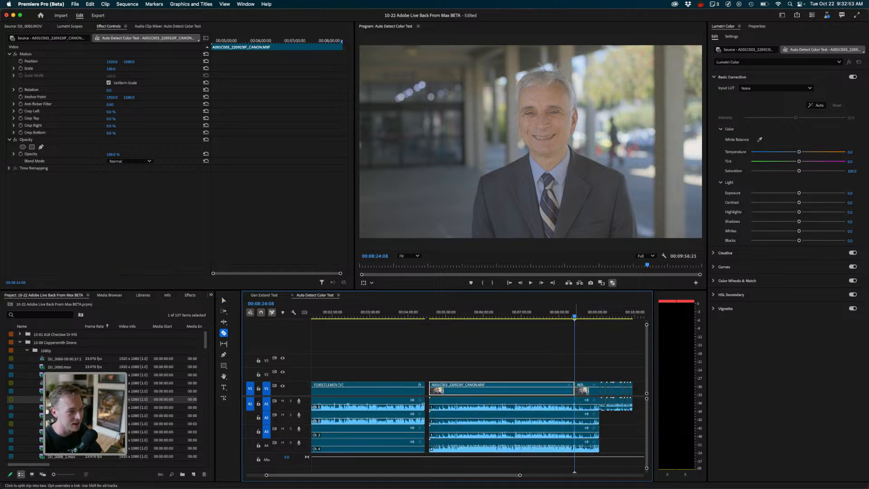
# - Cut the linked audio too, then select all clips after the cut and move them right to open a gap
pyautogui.press('v')
pyautogui.click(591, 403)
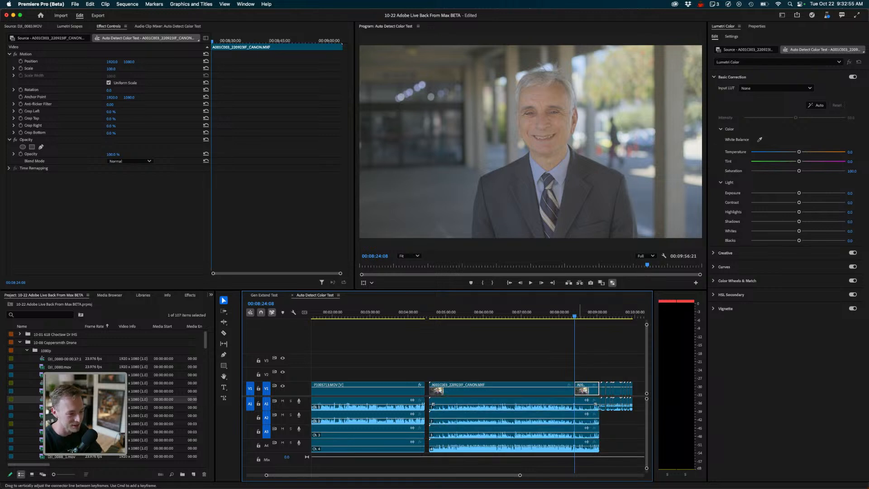
pyautogui.press('c')
pyautogui.click(575, 404)
pyautogui.press('v')
pyautogui.moveTo(592, 370); pyautogui.dragTo(649, 471)
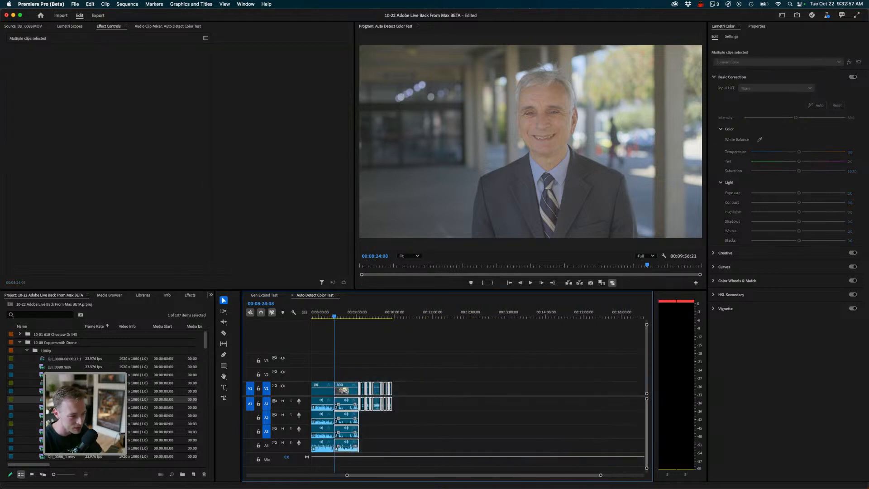
pyautogui.hscroll(-8, 479, 394)
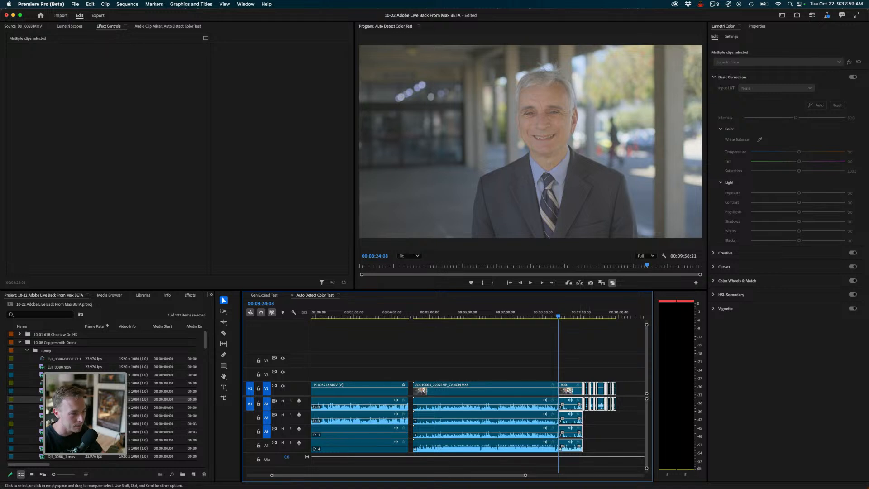
pyautogui.moveTo(570, 403); pyautogui.dragTo(602, 403)
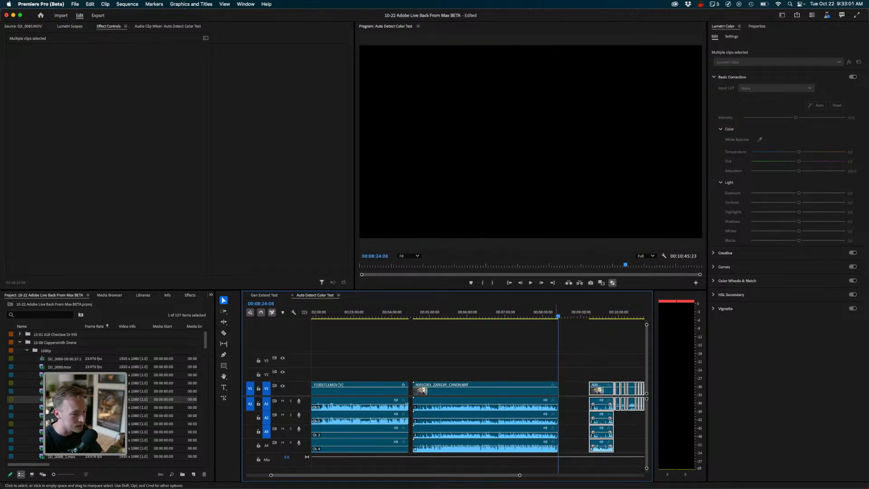
# - Select the interview clip after the cut and try to extend its end into the gap with the Generative Extend tool
pyautogui.click(498, 389)
pyautogui.press('=')
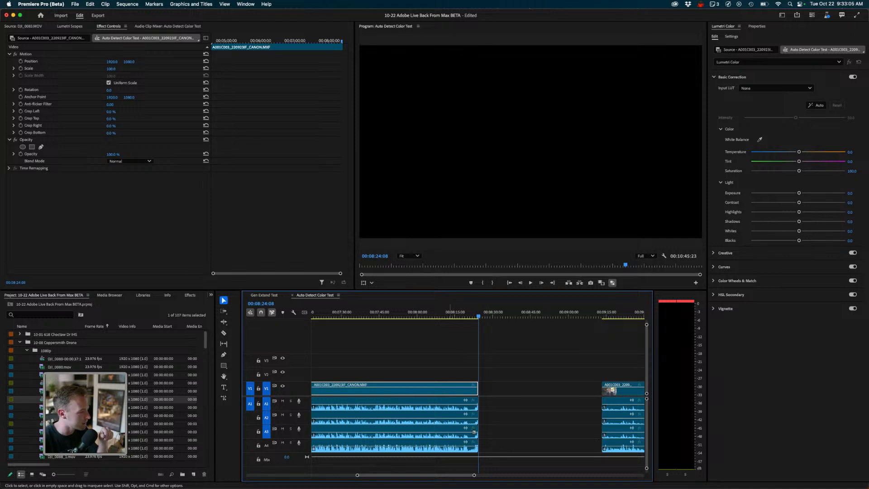
pyautogui.click(224, 398)
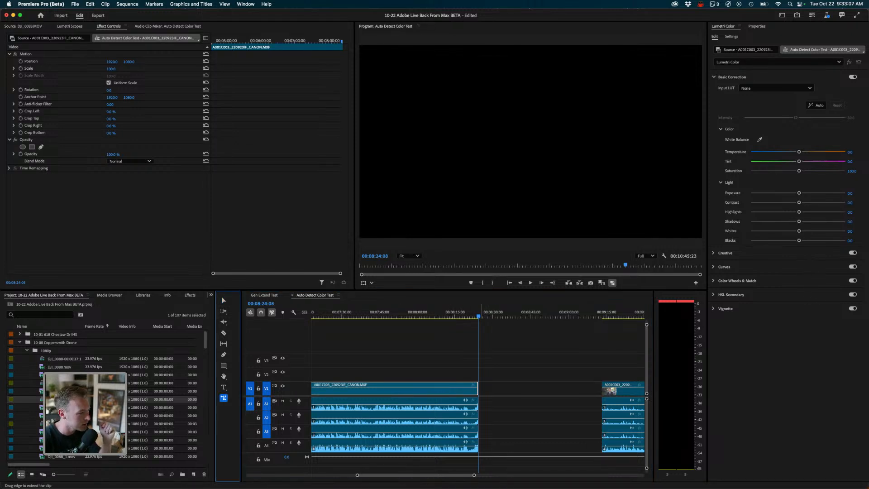
pyautogui.moveTo(478, 389); pyautogui.dragTo(486, 390)
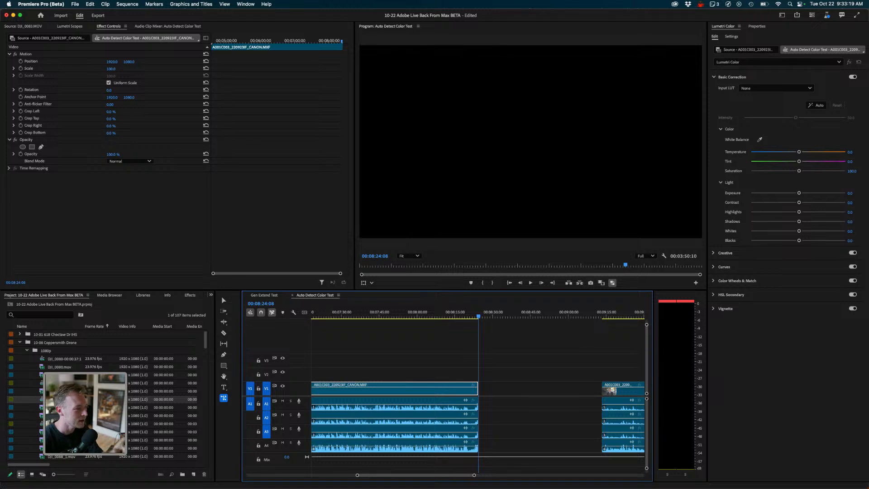
# - Review playback of the interview clip around its end, shuttling backward and forward
pyautogui.moveTo(478, 316); pyautogui.dragTo(472, 316)
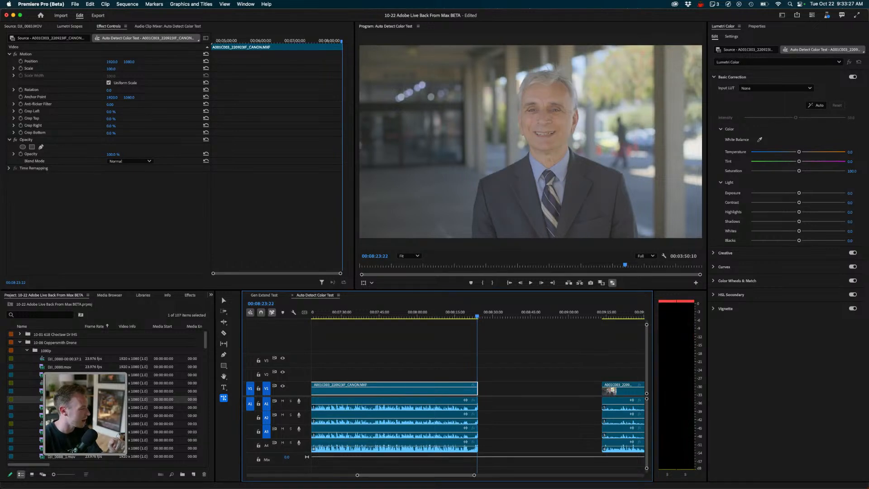
pyautogui.press('space')
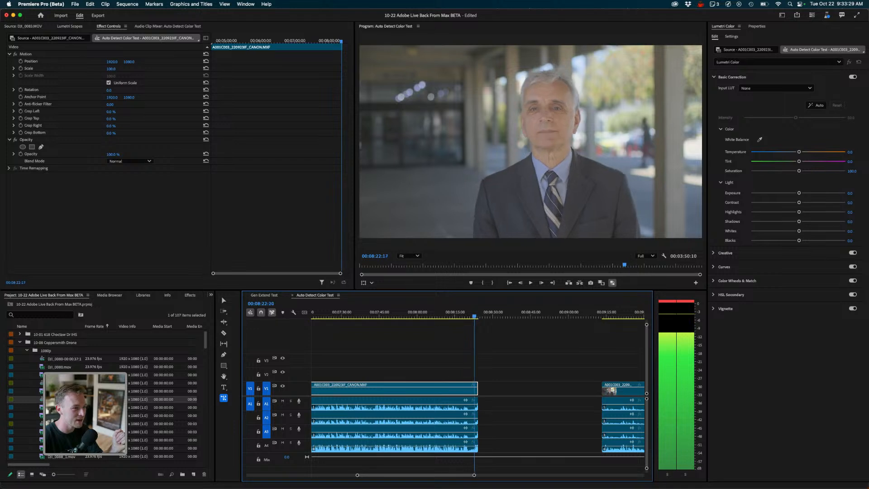
pyautogui.press('j')
pyautogui.press('j')
pyautogui.press('j')
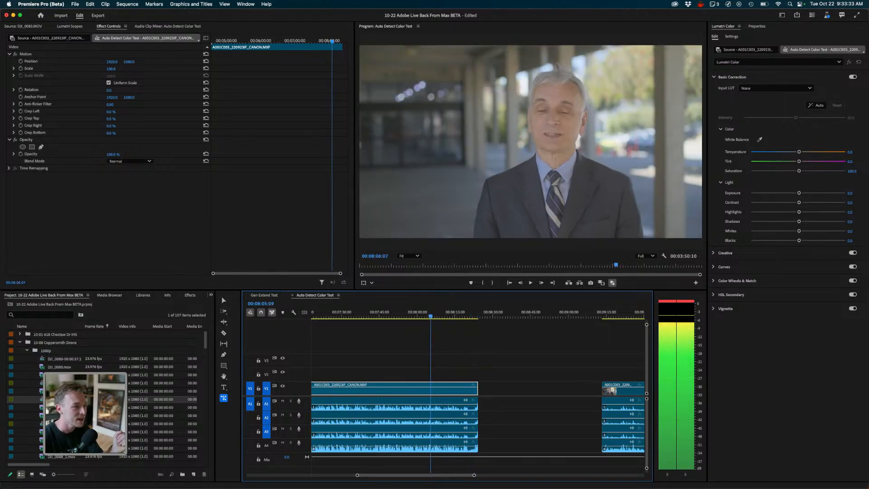
pyautogui.press('l')
pyautogui.press('l')
pyautogui.press('l')
pyautogui.press('k')
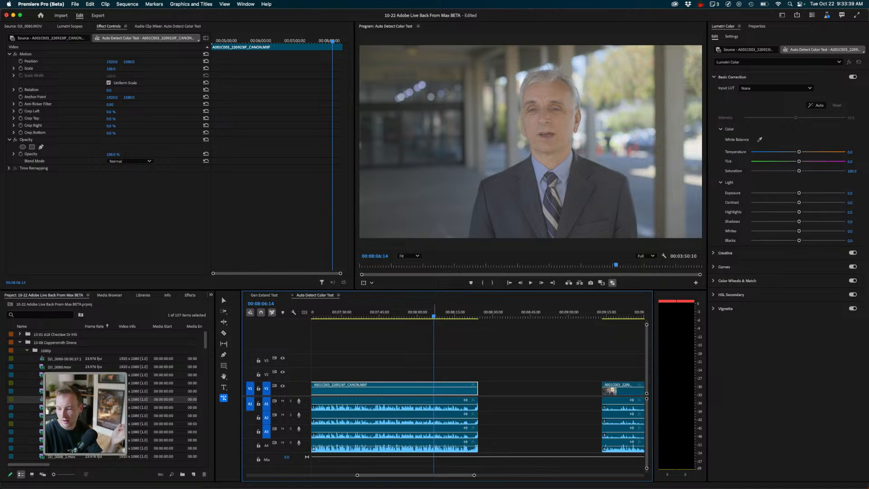
pyautogui.press('l')
pyautogui.press('l')
pyautogui.press('l')
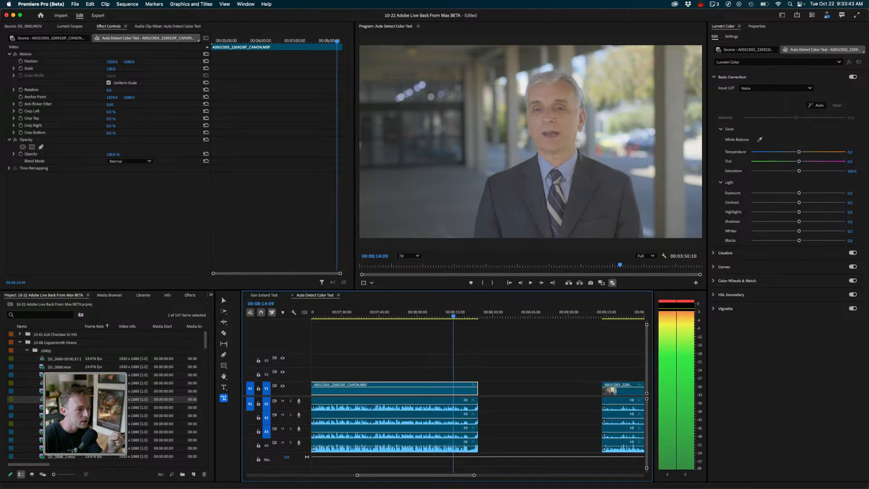
pyautogui.moveTo(455, 314); pyautogui.dragTo(448, 313)
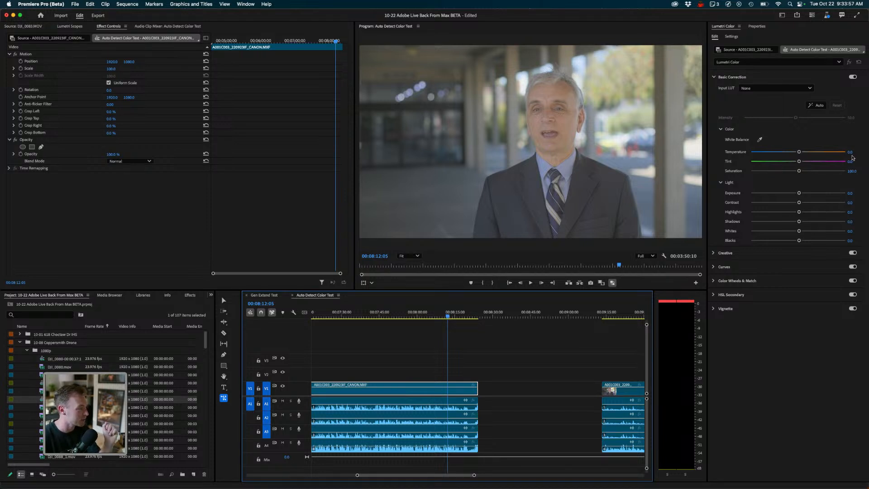
# - Switch to the Gen Extend Test sequence and return to the Selection tool
pyautogui.click(264, 296)
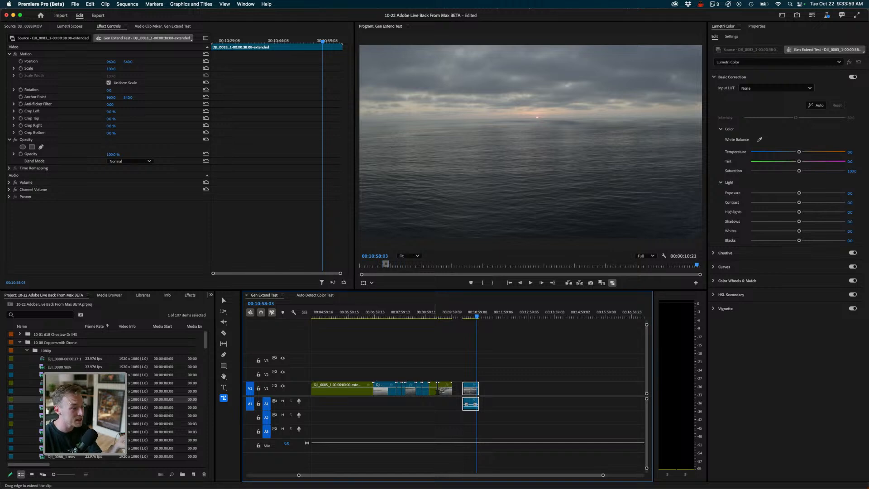
pyautogui.click(438, 391)
pyautogui.press('v')
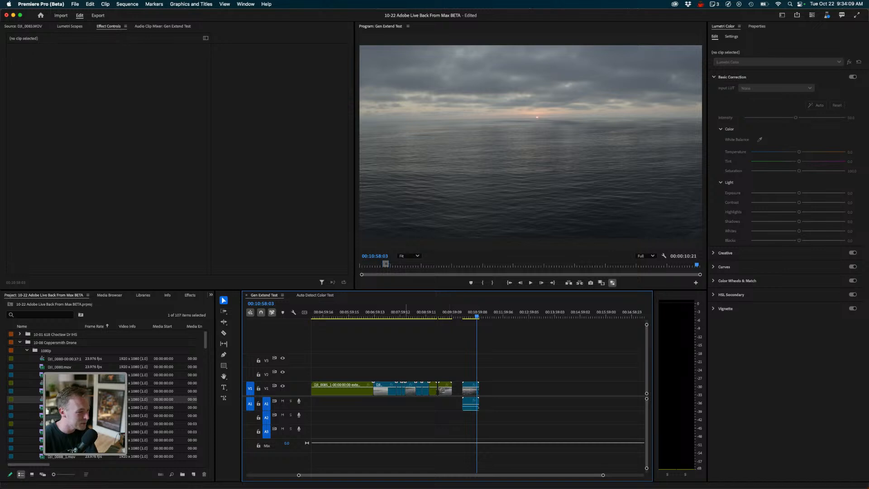
# - Browse the Gen Extend Test timeline to look for another extended clip
pyautogui.moveTo(403, 315); pyautogui.dragTo(336, 315)
pyautogui.hscroll(-5, 478, 389)
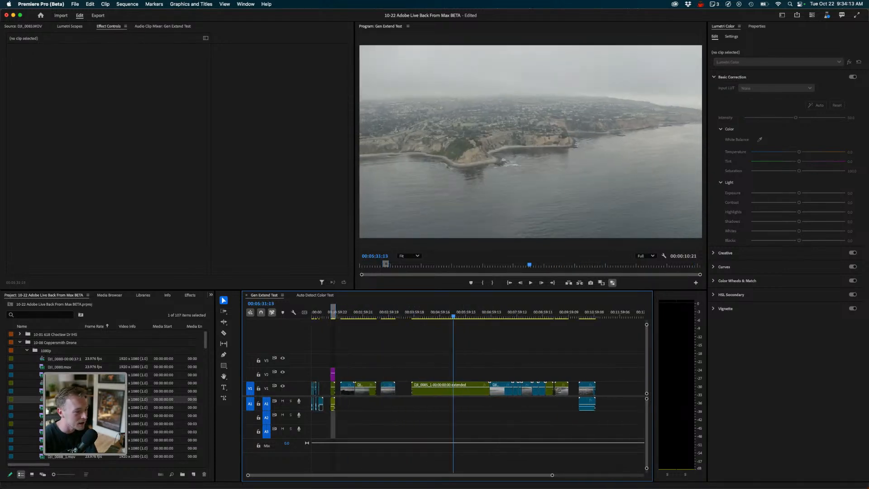
pyautogui.press('=')
pyautogui.press('=')
pyautogui.press('-')
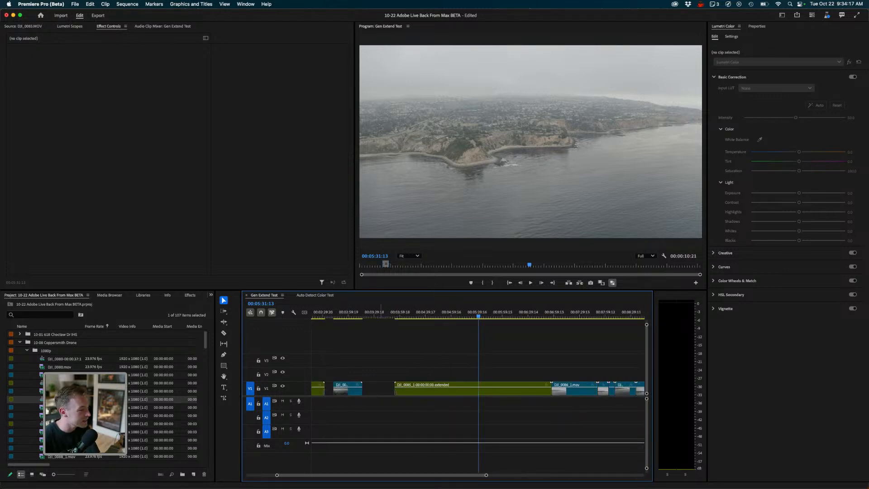
pyautogui.hscroll(-5, 380, 390)
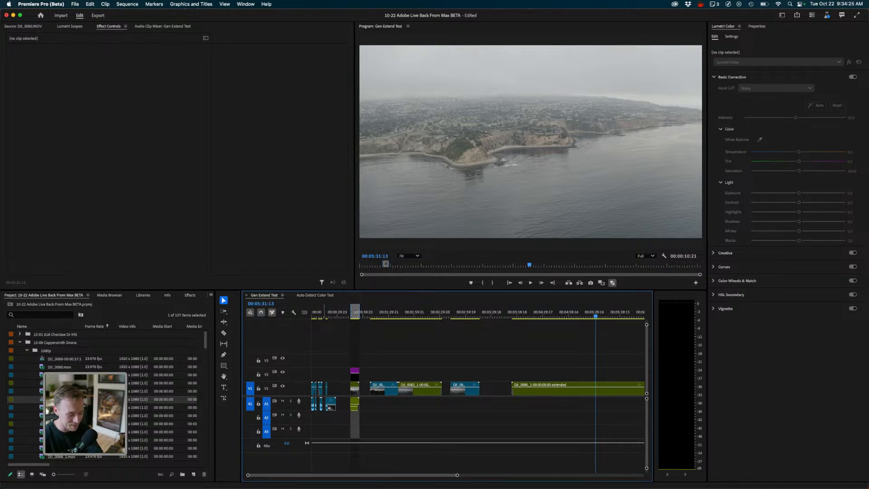
pyautogui.press('=')
pyautogui.hscroll(-9, 477, 389)
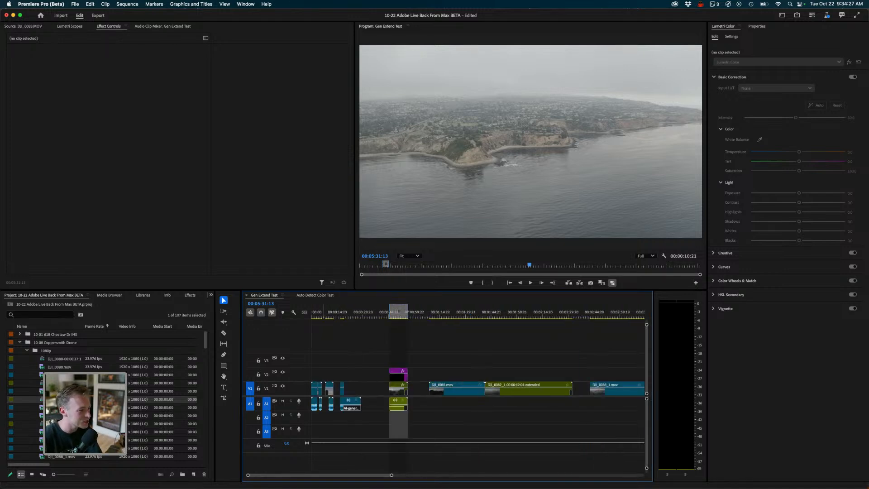
pyautogui.moveTo(324, 313); pyautogui.dragTo(318, 312)
pyautogui.press('Delete')
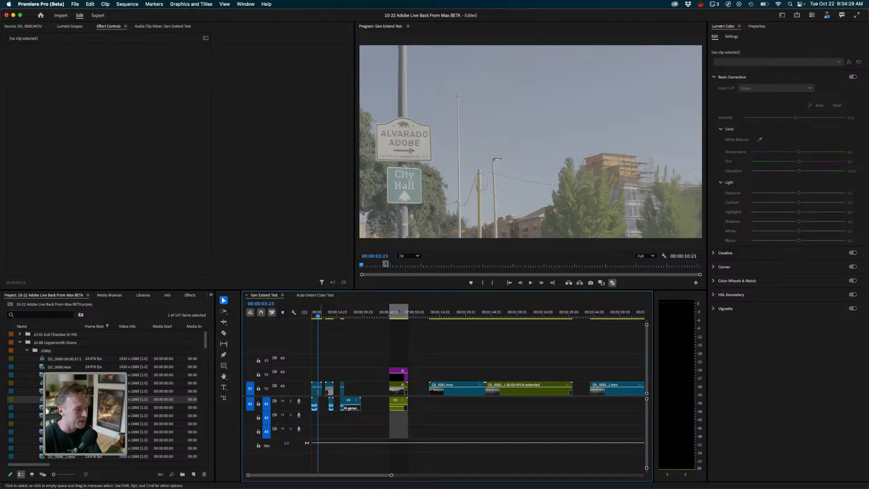
pyautogui.press('super+z')
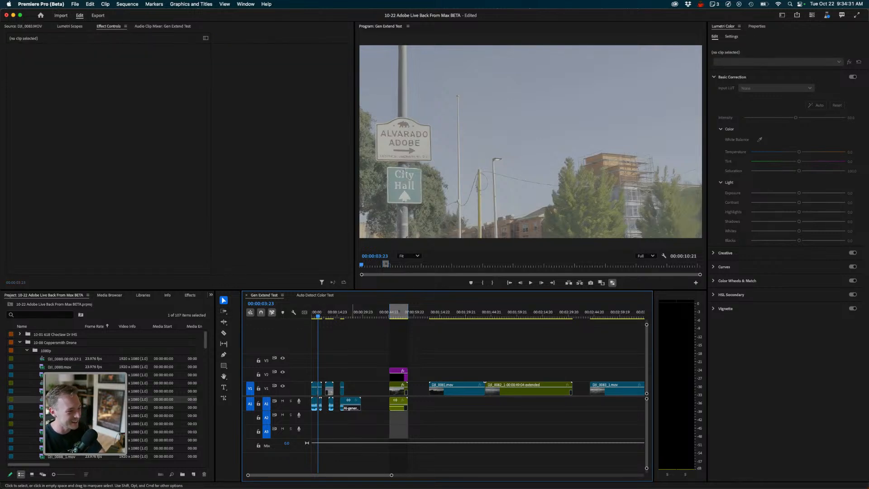
# - Zoom in on the City Hall clip and play back its AI-generated extension
pyautogui.press('=')
pyautogui.press('=')
pyautogui.press('=')
pyautogui.press('=')
pyautogui.press('=')
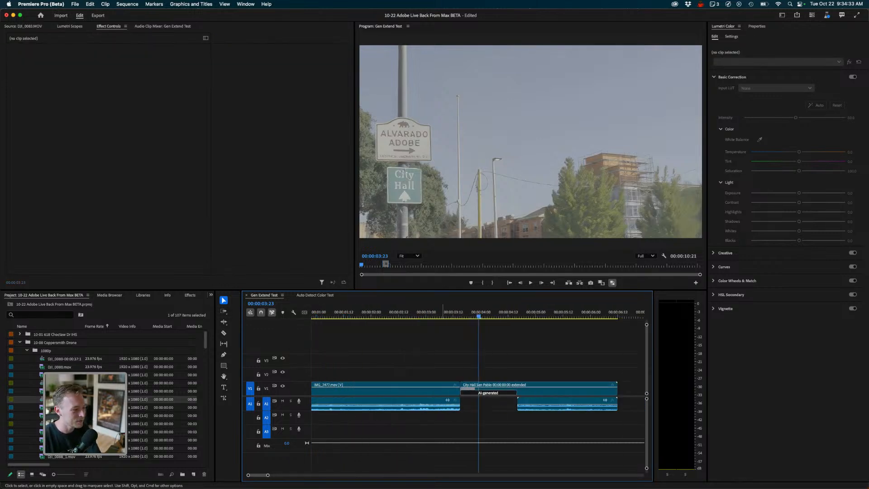
pyautogui.click(511, 313)
pyautogui.moveTo(511, 312); pyautogui.dragTo(544, 313)
pyautogui.press('space')
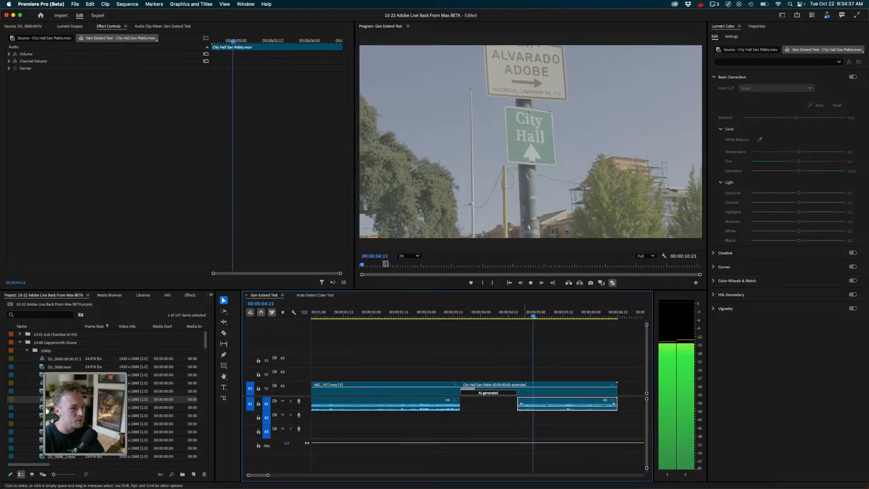
pyautogui.press('Up')
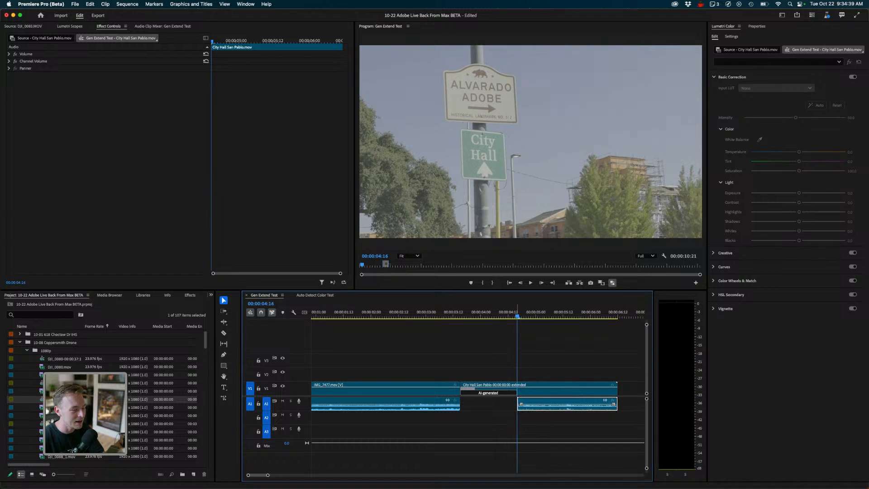
# - Select the extended City Hall clip, open its Lumetri color management settings, and replay its AI-generated section
pyautogui.click(539, 389)
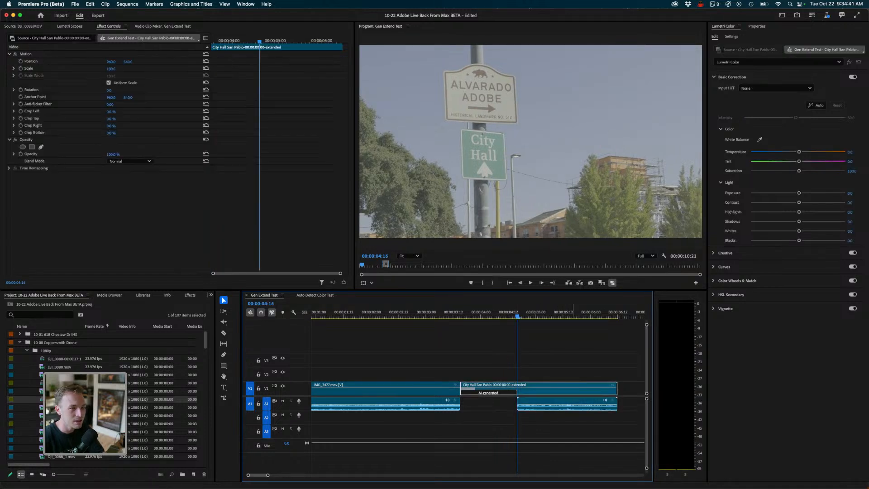
pyautogui.click(731, 36)
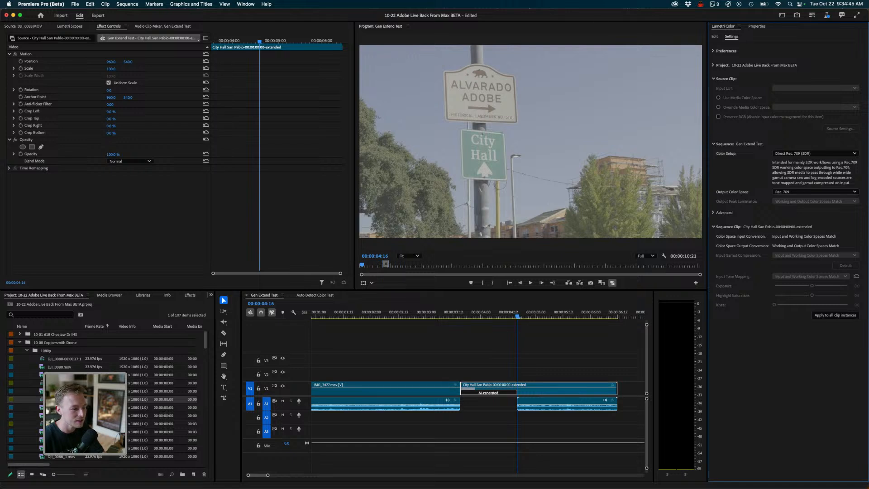
pyautogui.press('space')
pyautogui.moveTo(554, 317); pyautogui.dragTo(460, 316)
pyautogui.press('space')
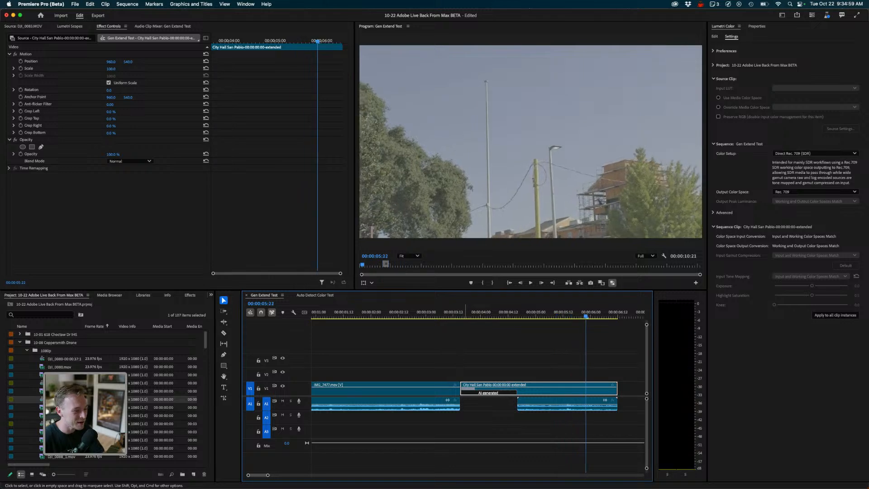
pyautogui.click(461, 317)
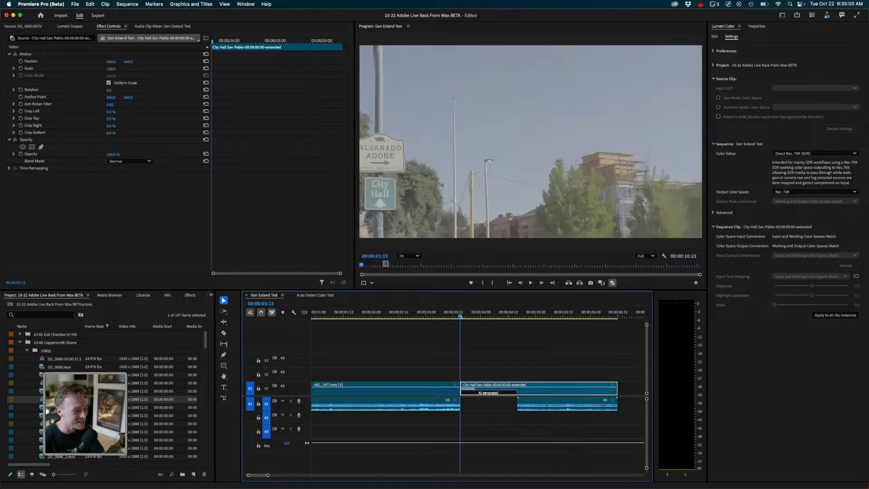
pyautogui.click(460, 317)
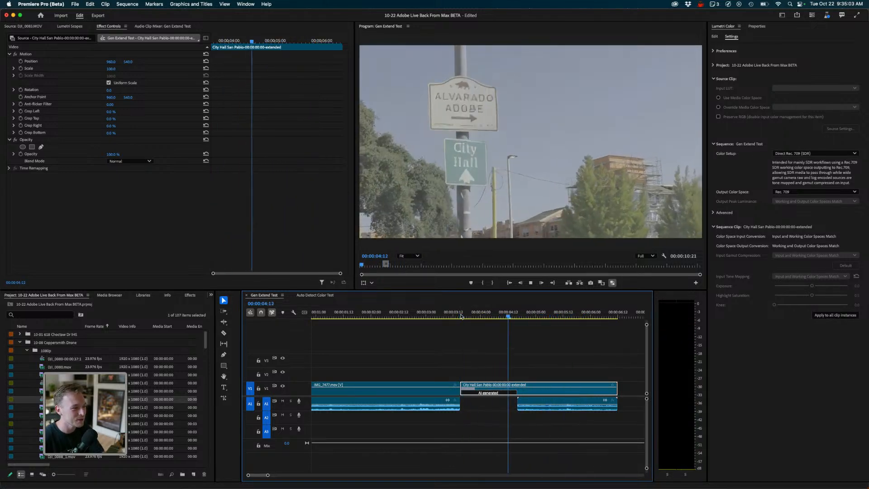
pyautogui.click(461, 317)
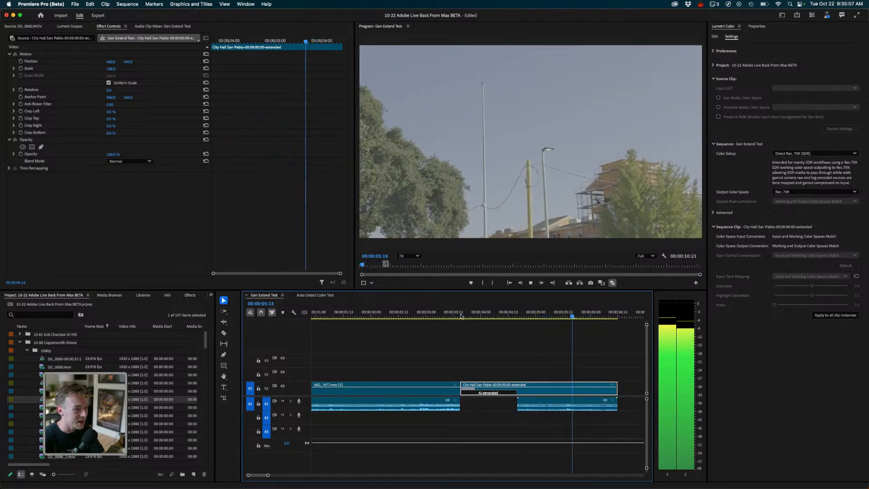
pyautogui.moveTo(461, 316); pyautogui.dragTo(469, 317)
# - Play the City Hall clip's AI-generated section in a maximized Program Monitor
pyautogui.hotkey('ctrl', '`')
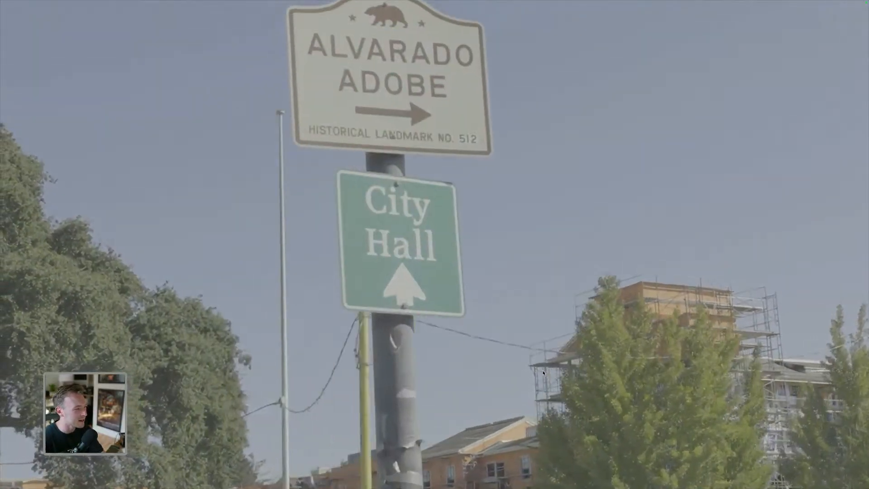
pyautogui.hotkey('ctrl', '`')
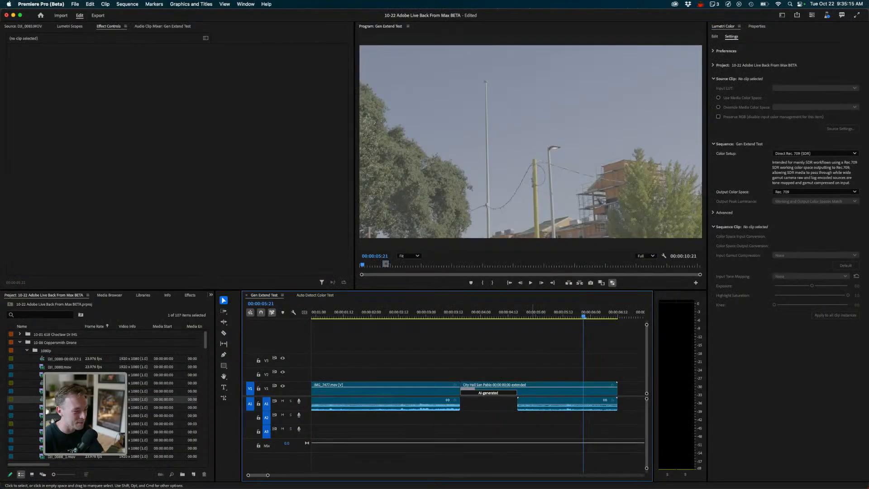
pyautogui.moveTo(583, 316); pyautogui.dragTo(472, 316)
pyautogui.hotkey('ctrl', '`')
pyautogui.press('space')
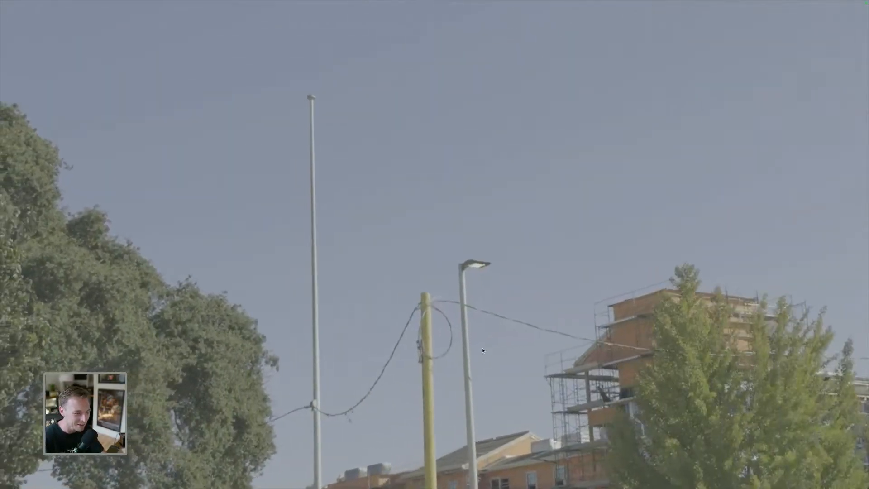
pyautogui.hotkey('ctrl', '`')
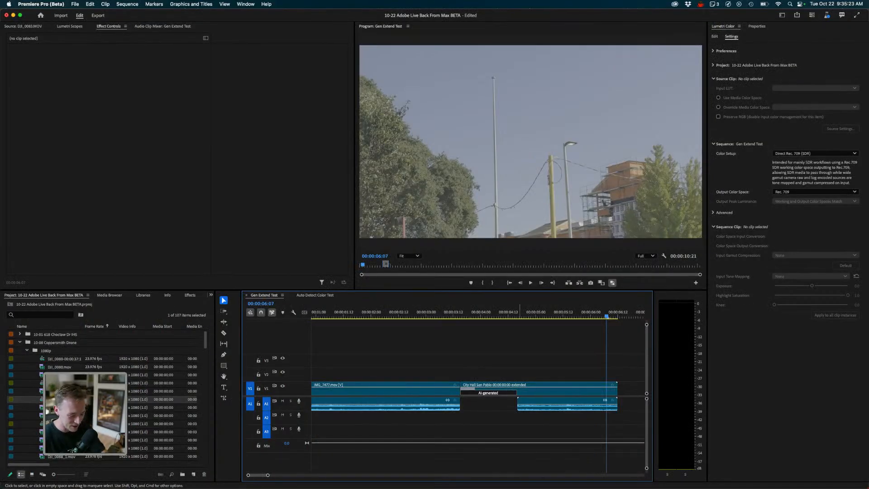
# - Zoom the timeline out to show all extended clips and scrub to the San Pablo Houses clip
pyautogui.press('\\')
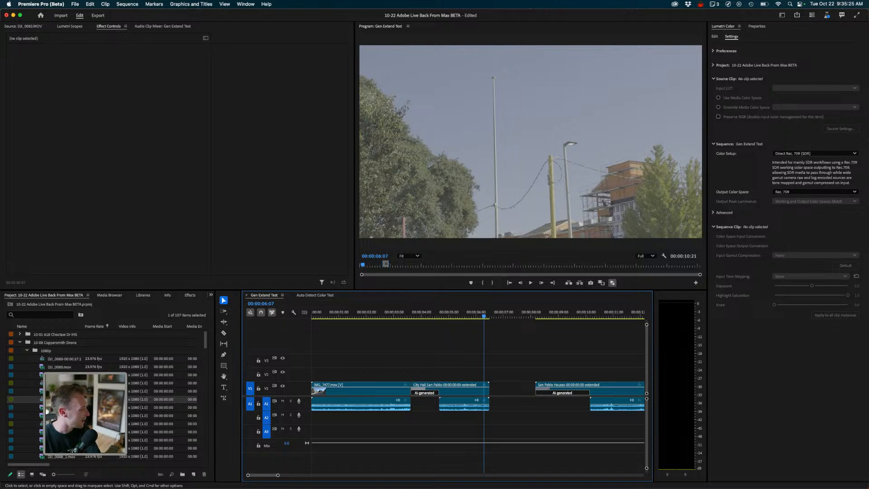
pyautogui.press('-')
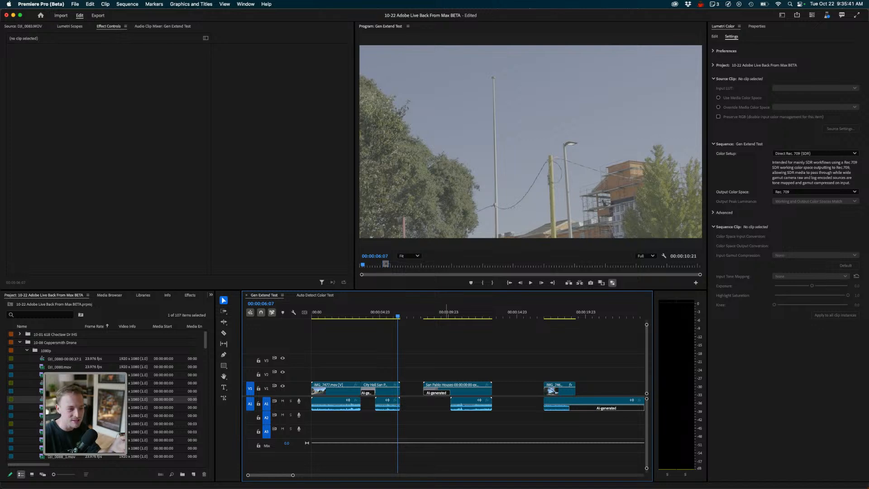
pyautogui.moveTo(444, 313); pyautogui.dragTo(456, 312)
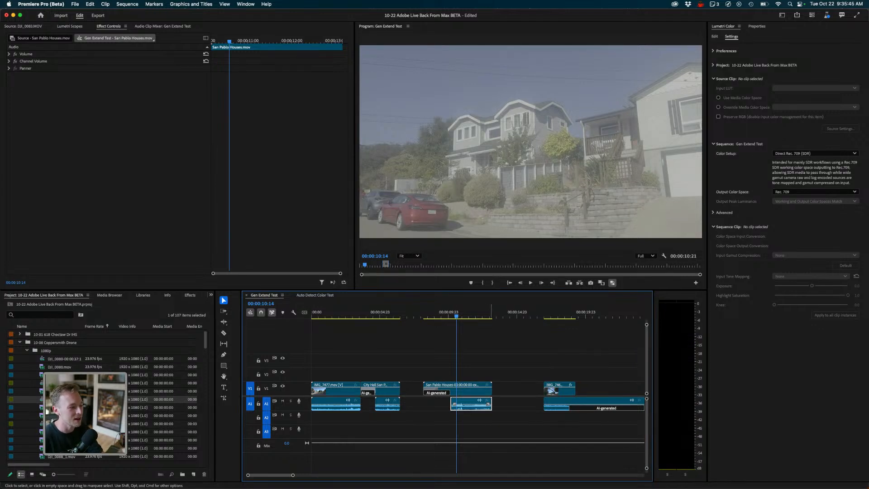
# - Navigate the timeline to the extended drone sunset clip and zoom in on it
pyautogui.hscroll(5, 529, 390)
pyautogui.press('-')
pyautogui.press('-')
pyautogui.press('-')
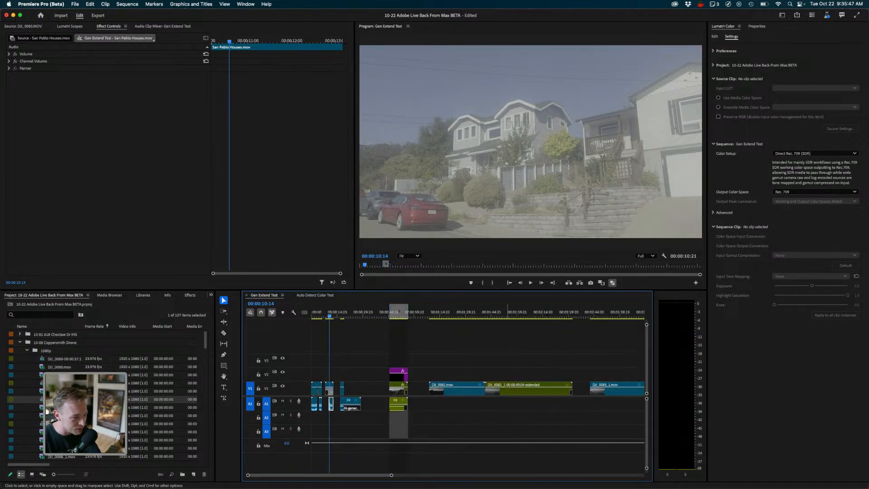
pyautogui.click(402, 313)
pyautogui.press('=')
pyautogui.press('=')
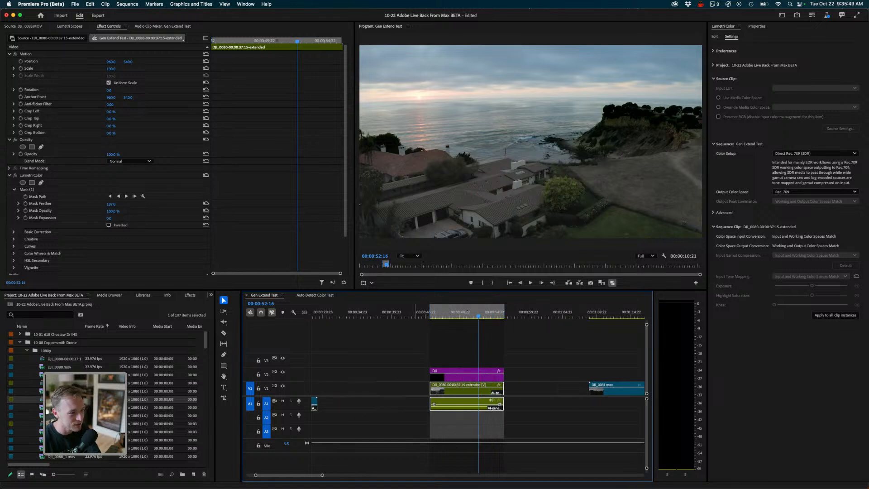
# - Play back the extended coastal drone clip across its AI-generated section
pyautogui.press('space')
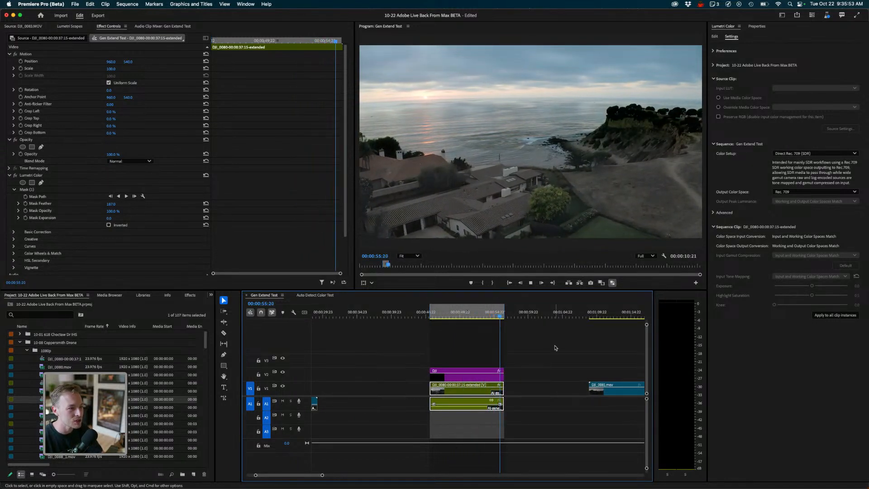
pyautogui.moveTo(496, 313); pyautogui.dragTo(492, 313)
pyautogui.press('space')
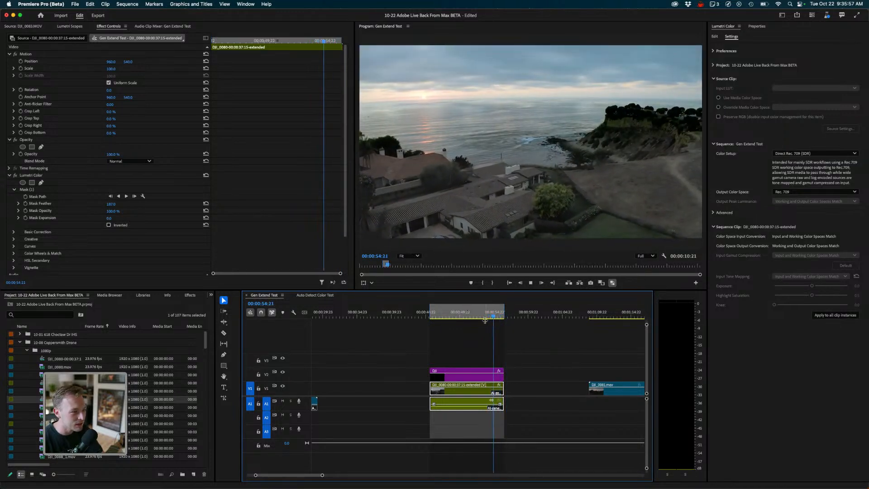
pyautogui.press('space')
# - Navigate to the extended ocean sunset clip, zoom in on it, and play its ending in reverse
pyautogui.press('-')
pyautogui.press('-')
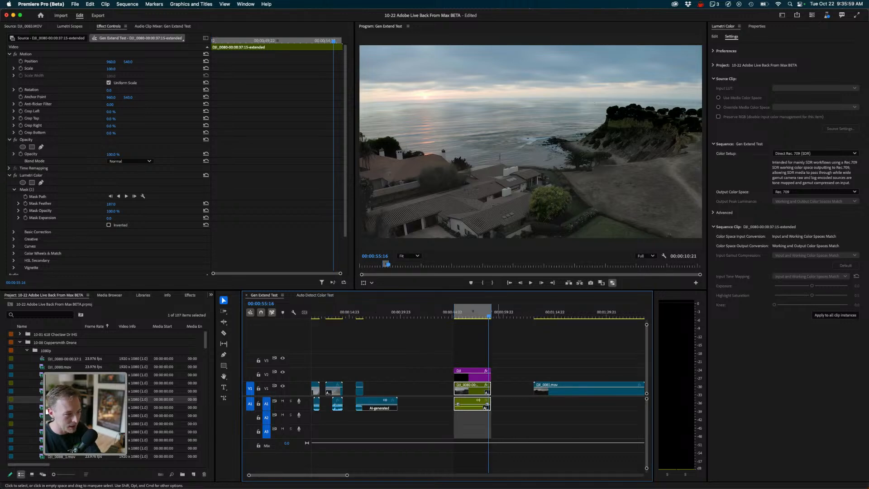
pyautogui.moveTo(520, 313); pyautogui.dragTo(566, 313)
pyautogui.press('space')
pyautogui.press('=')
pyautogui.press('=')
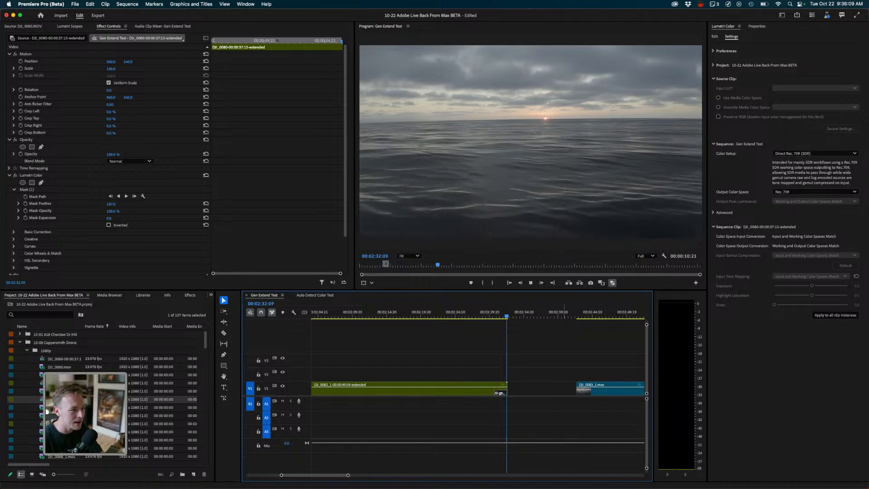
pyautogui.press('j')
pyautogui.press('j')
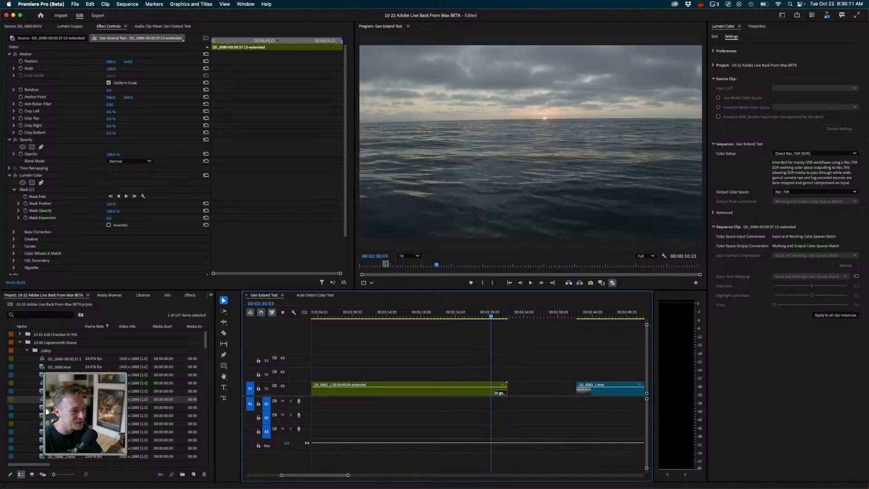
# - Shuttle back and forth across the ocean sunset clip's AI-generated ending
pyautogui.moveTo(487, 316); pyautogui.dragTo(477, 316)
pyautogui.press('space')
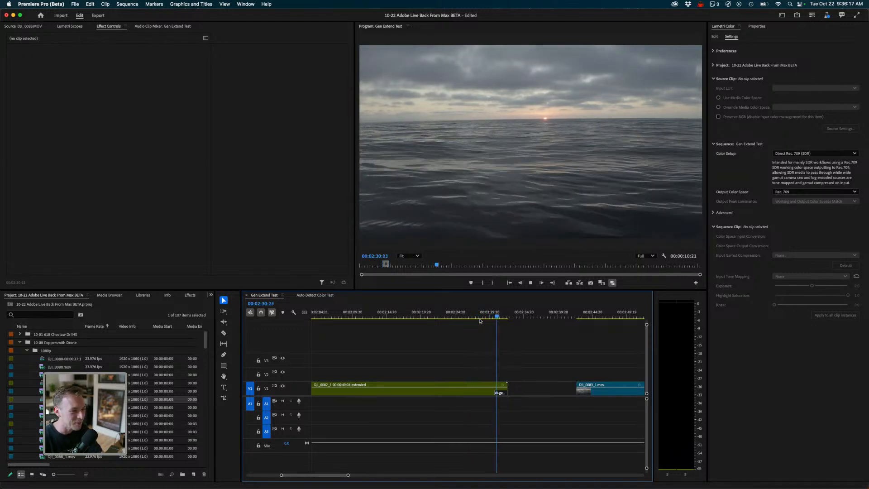
pyautogui.press('space')
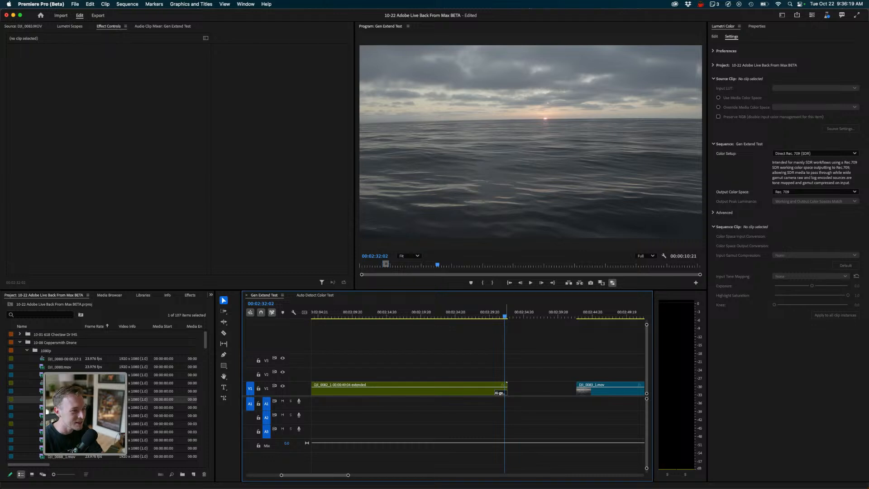
pyautogui.moveTo(508, 313); pyautogui.dragTo(497, 313)
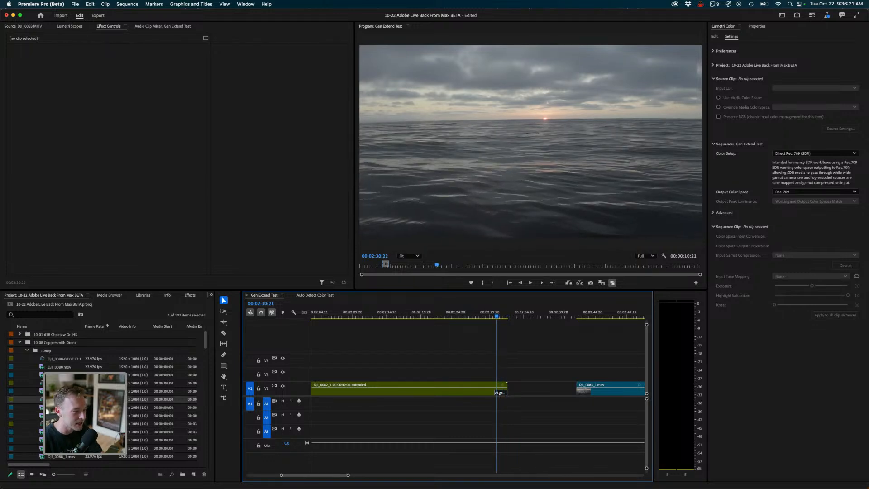
pyautogui.press('j')
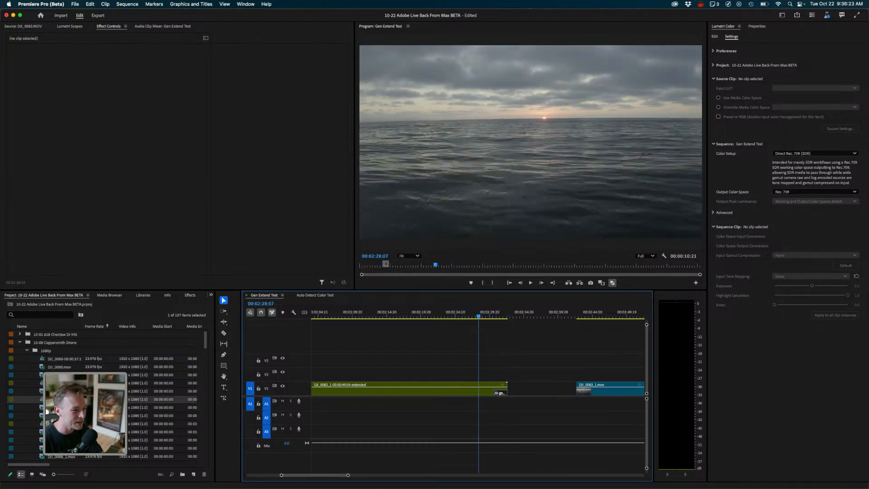
pyautogui.press('l')
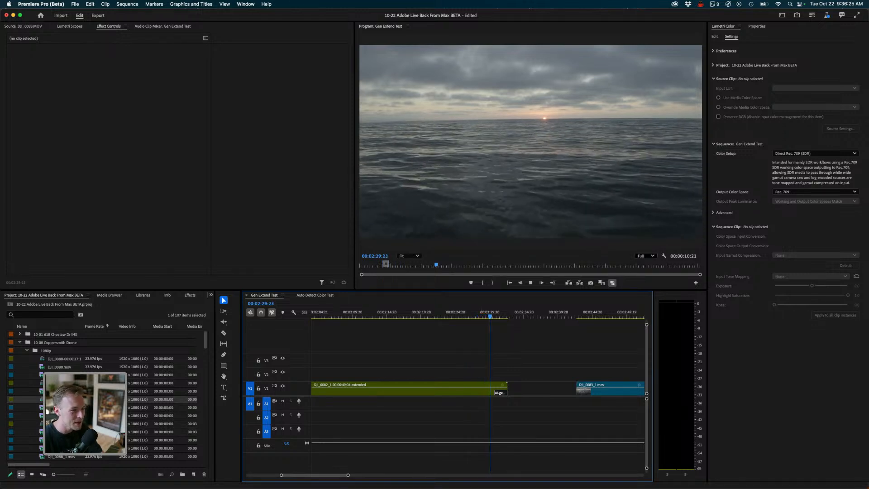
pyautogui.press('k')
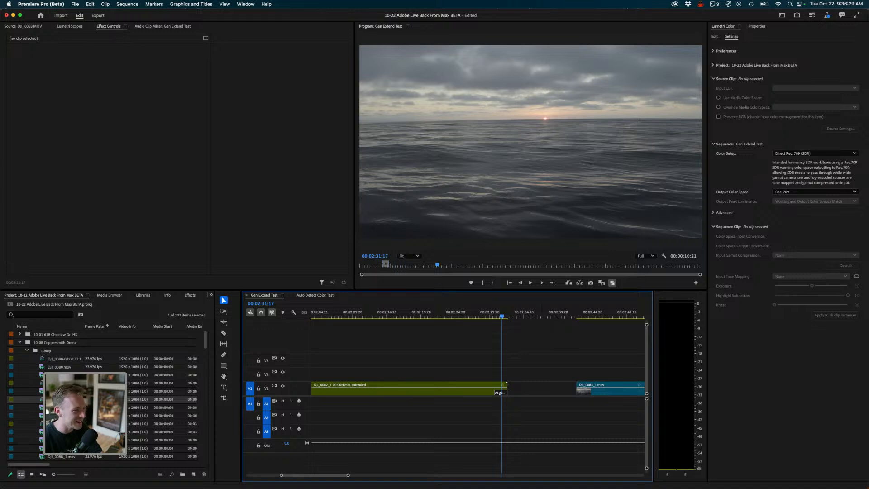
# - Scroll the timeline along to the start of the extended family yard clip
pyautogui.hscroll(3, 453, 408)
pyautogui.press('-')
pyautogui.press('-')
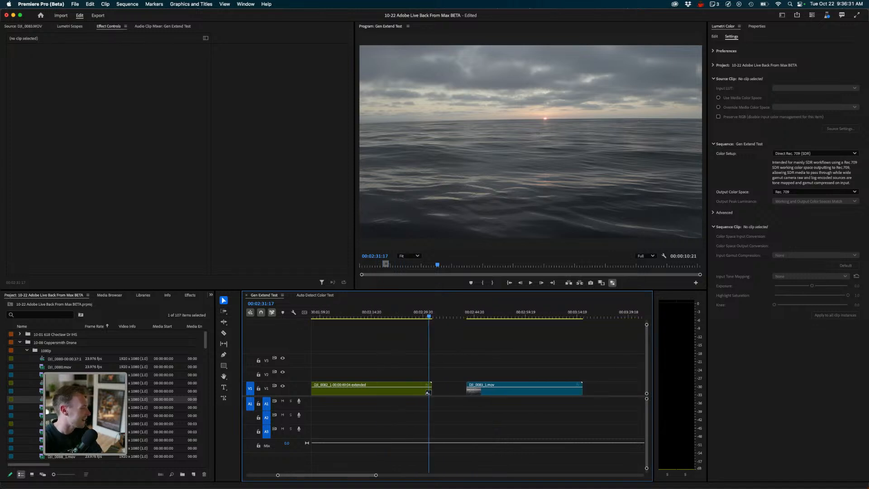
pyautogui.hscroll(3, 543, 389)
pyautogui.moveTo(477, 315); pyautogui.dragTo(463, 315)
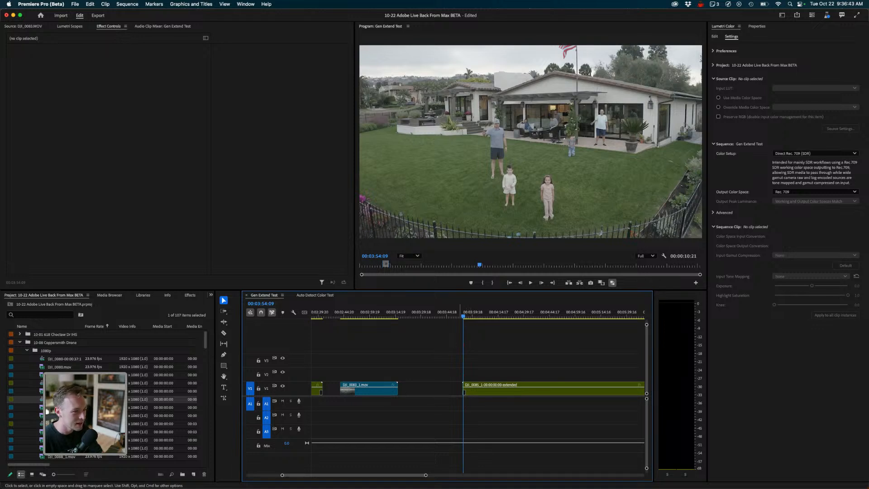
pyautogui.moveTo(463, 315); pyautogui.dragTo(463, 315)
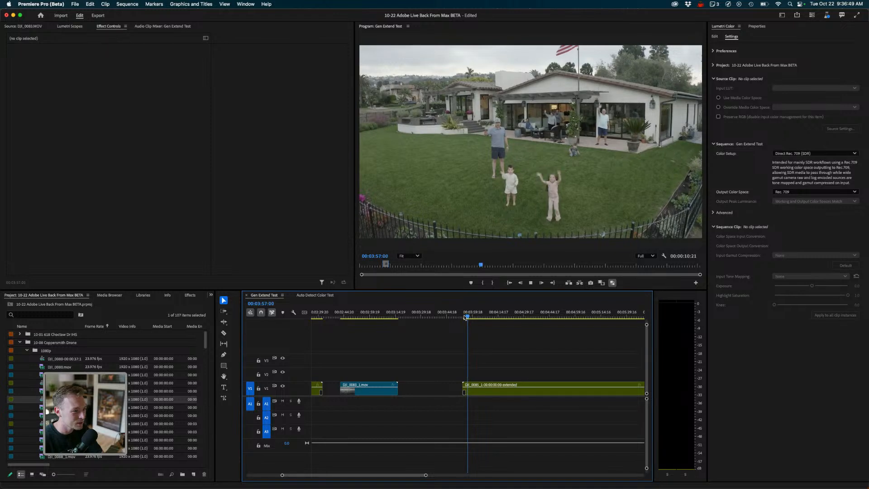
# - Zoom in on the family yard clip and play its AI-generated opening several times
pyautogui.click(465, 317)
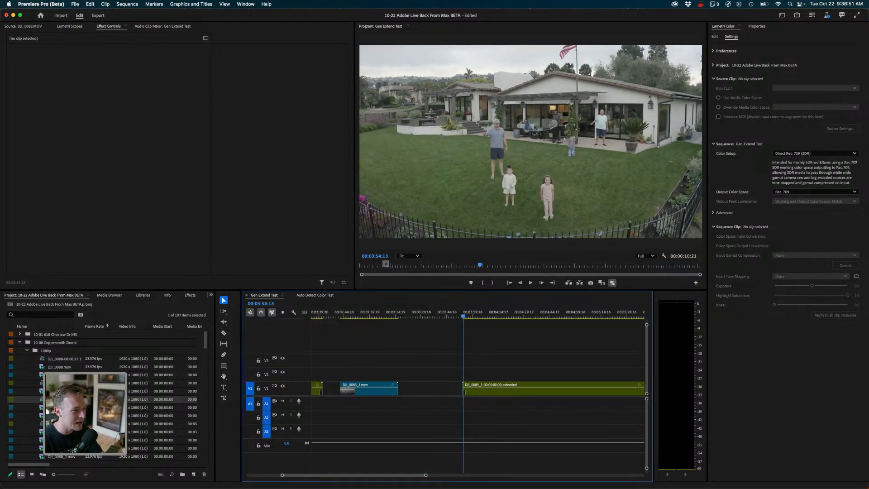
pyautogui.press('space')
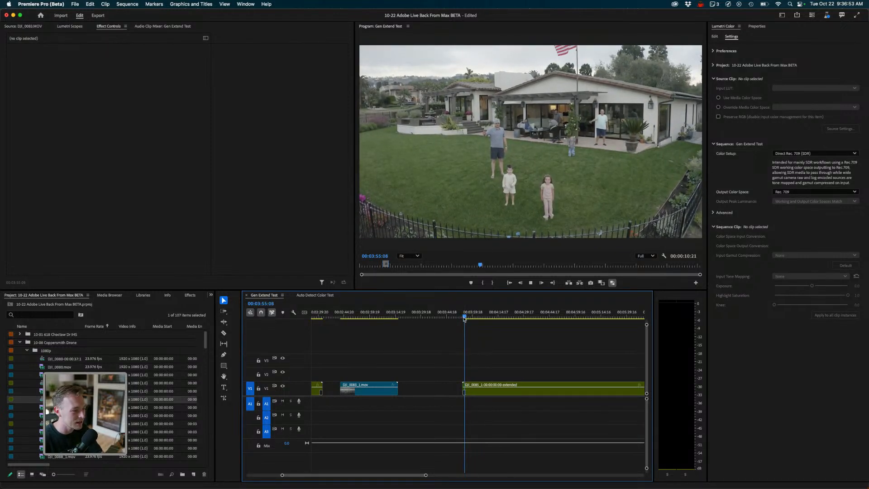
pyautogui.click(462, 316)
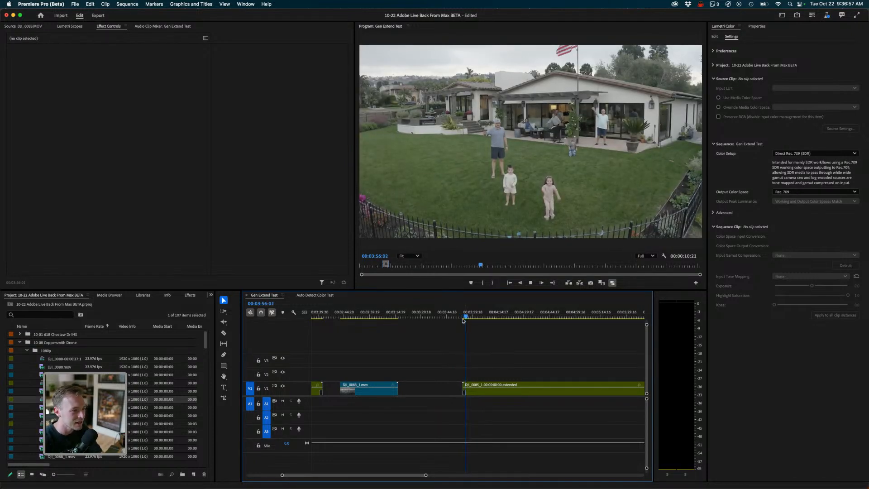
pyautogui.press('=')
pyautogui.press('=')
pyautogui.moveTo(482, 316); pyautogui.dragTo(444, 317)
pyautogui.press('space')
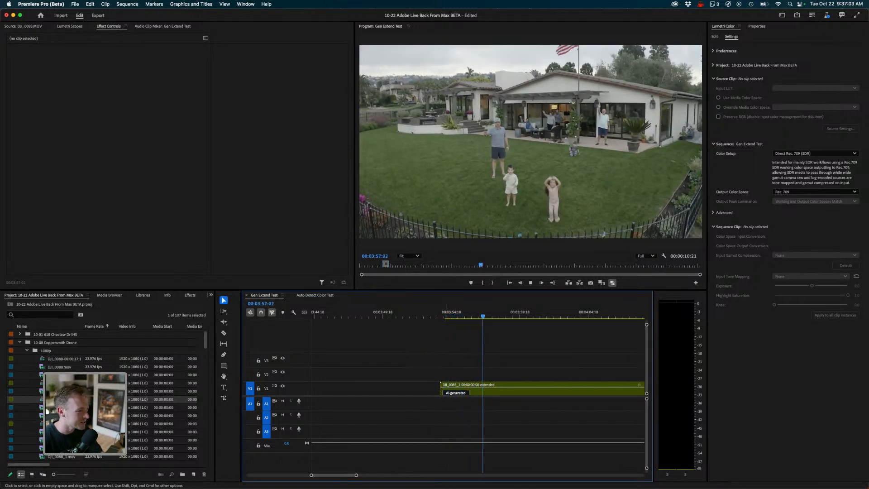
pyautogui.press('space')
pyautogui.press('space')
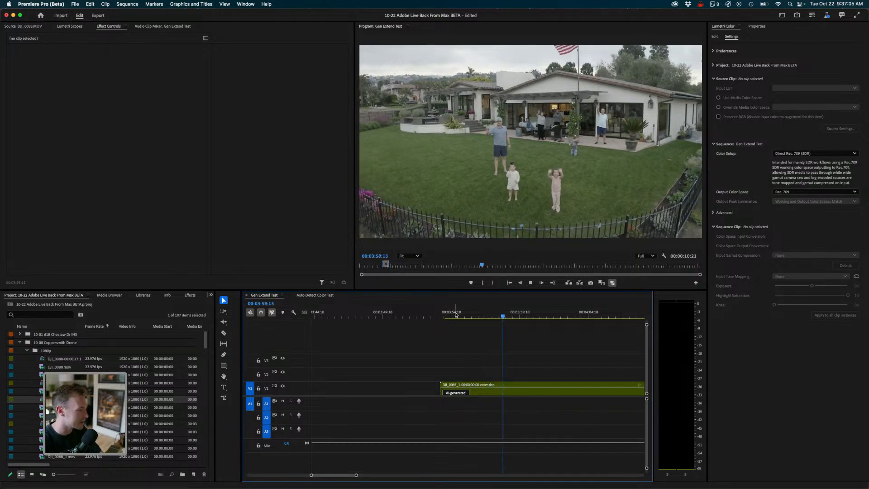
pyautogui.press('space')
# - Zoom the timeline out, move to the coastline clip, and play it
pyautogui.press('-')
pyautogui.press('-')
pyautogui.press('-')
pyautogui.press('-')
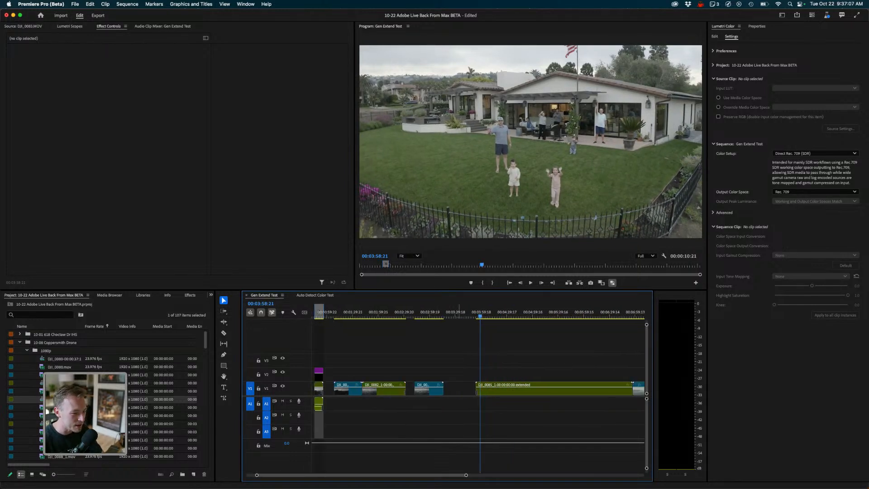
pyautogui.hscroll(5, 459, 389)
pyautogui.moveTo(530, 313)
pyautogui.mouseDown()
pyautogui.moveTo(565, 312)
pyautogui.moveTo(540, 313)
pyautogui.mouseUp()
pyautogui.press('space')
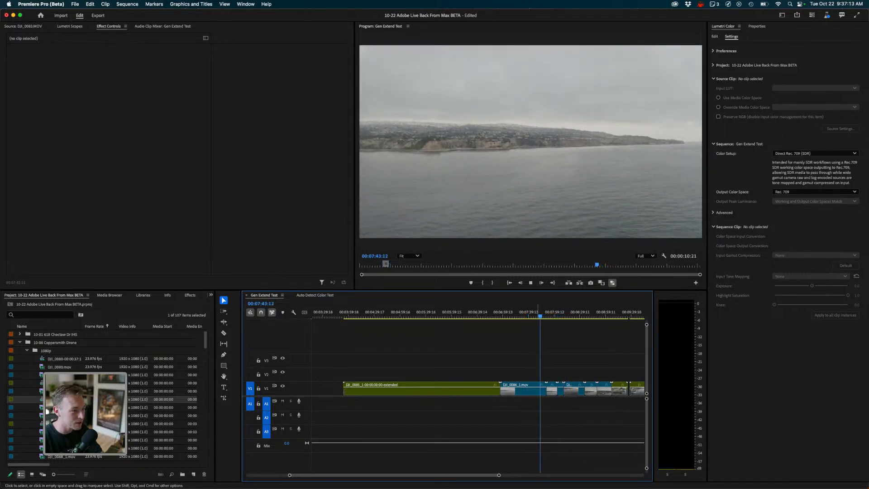
pyautogui.press('space')
# - Switch to Safari, expand the Generative Extend FAQ about which clips work well, and return
pyautogui.press('super+Tab')
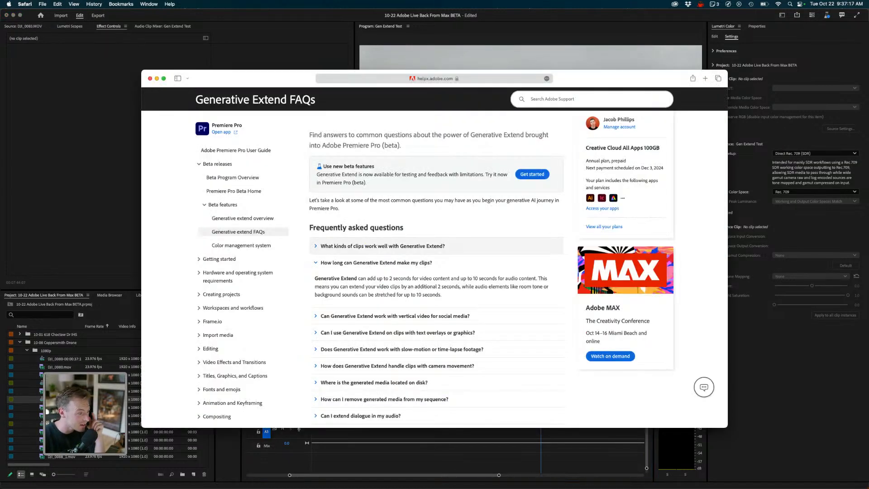
pyautogui.click(382, 246)
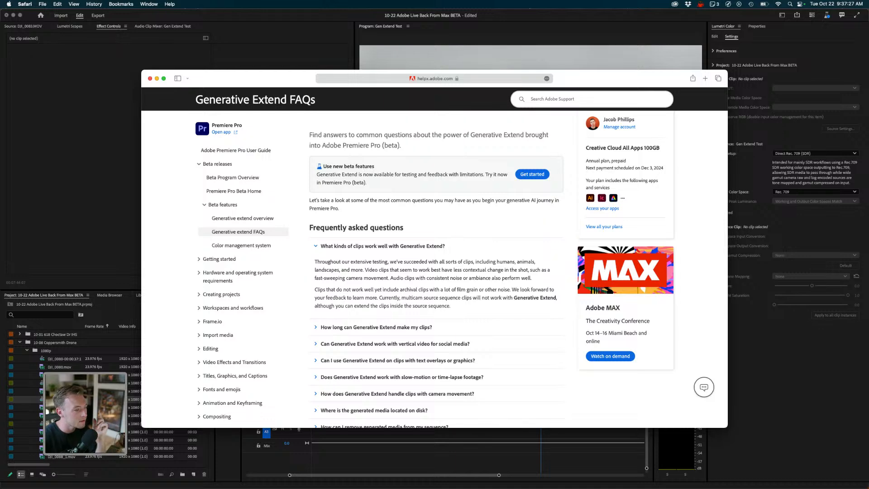
pyautogui.press('super+Tab')
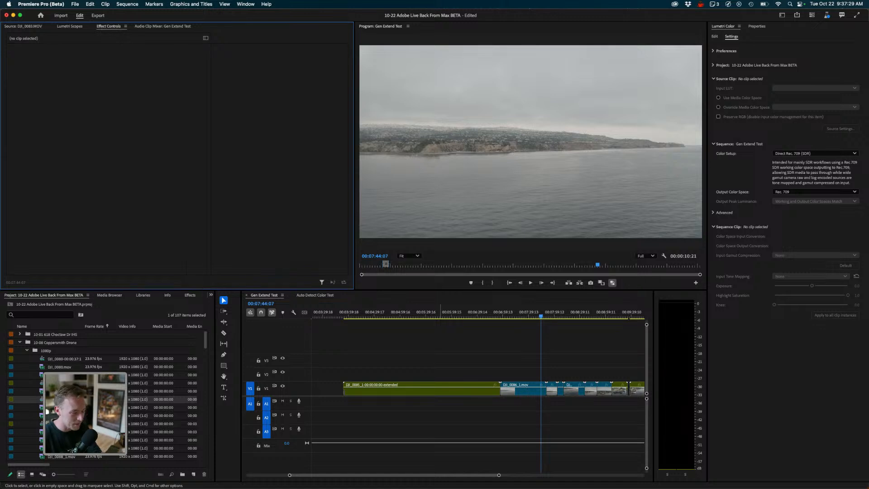
# - Zoom out the sequence, scrub to the rooftop sunset clip, and play its extended section
pyautogui.hotkey('shift', '3')
pyautogui.press('-')
pyautogui.press('-')
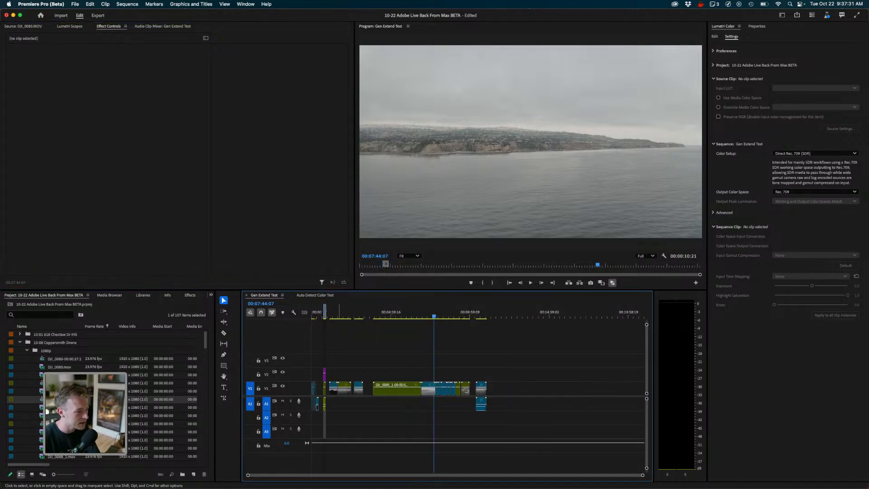
pyautogui.moveTo(339, 312); pyautogui.dragTo(334, 312)
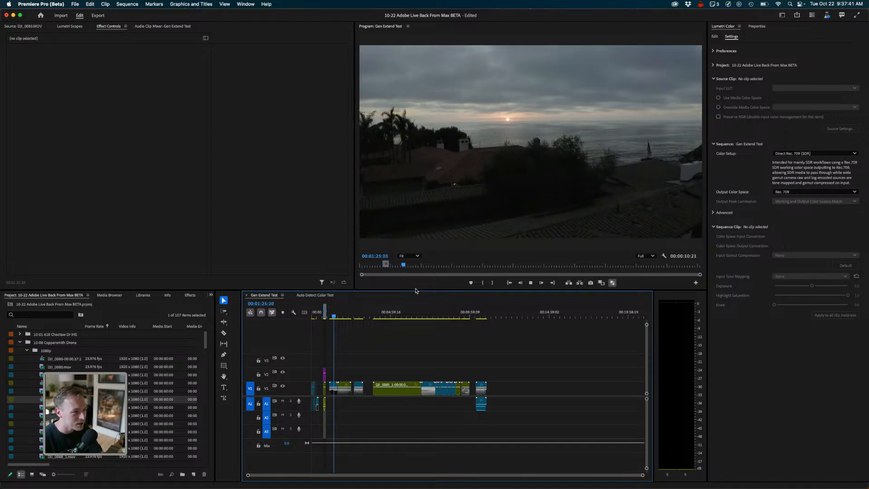
pyautogui.press('space')
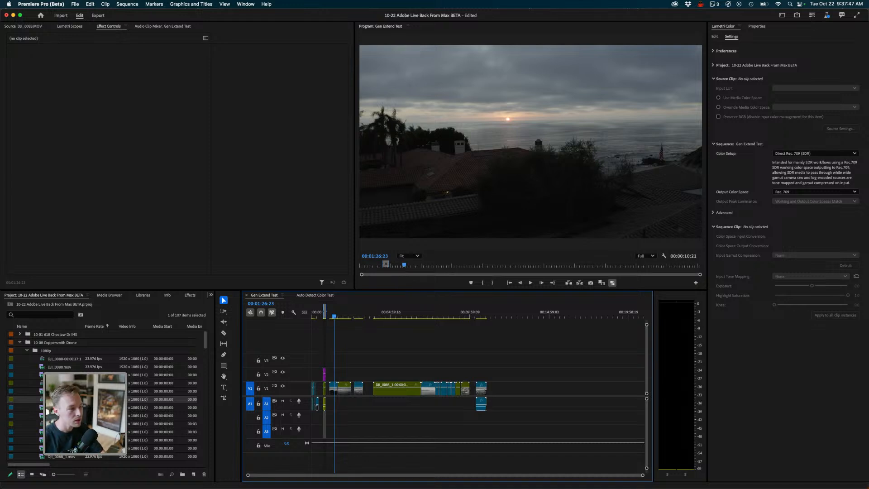
pyautogui.press('space')
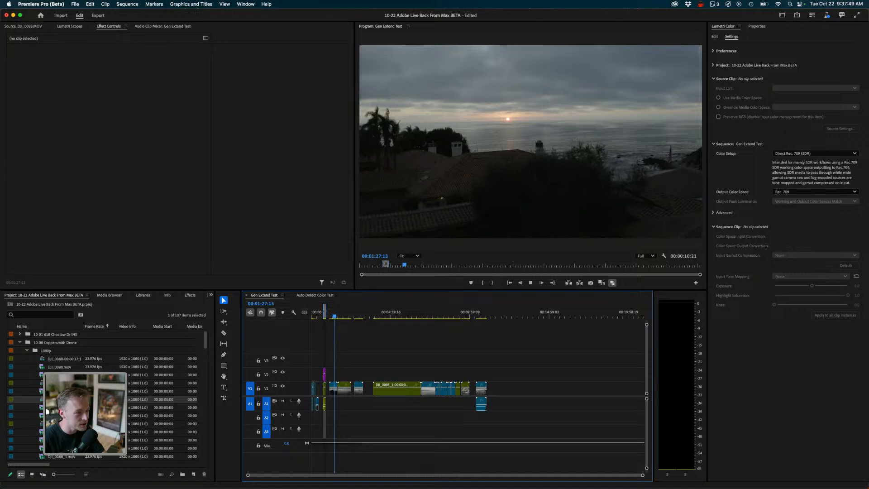
pyautogui.press('space')
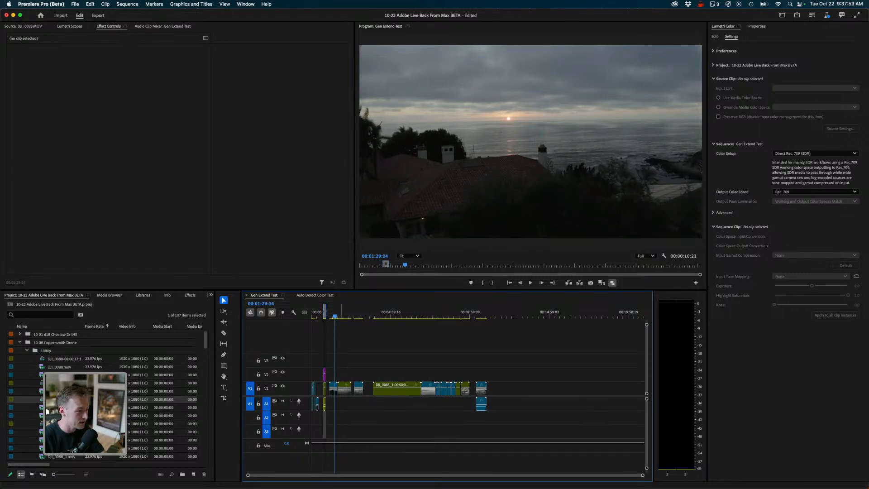
pyautogui.moveTo(341, 312)
pyautogui.mouseDown()
pyautogui.moveTo(481, 313)
pyautogui.moveTo(335, 312)
pyautogui.mouseUp()
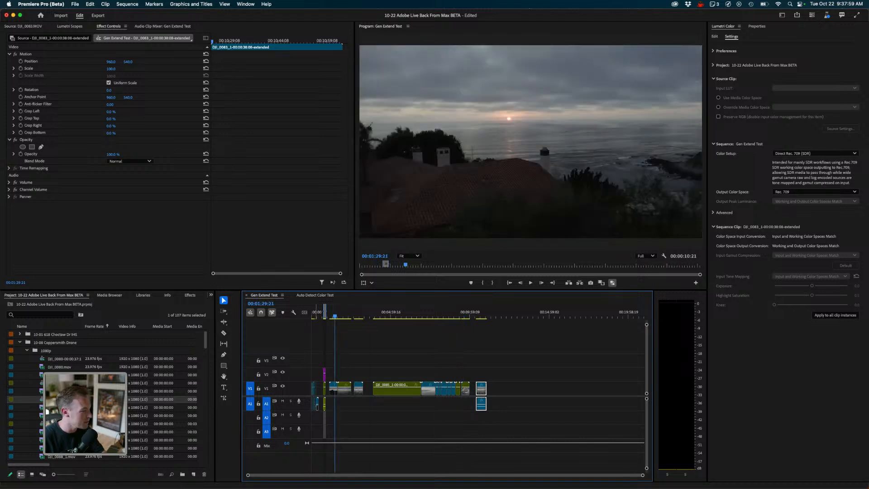
# - Open the ghk bin in the Project panel and load PANA4756.MOV into the Source Monitor
pyautogui.hotkey('shift', '1')
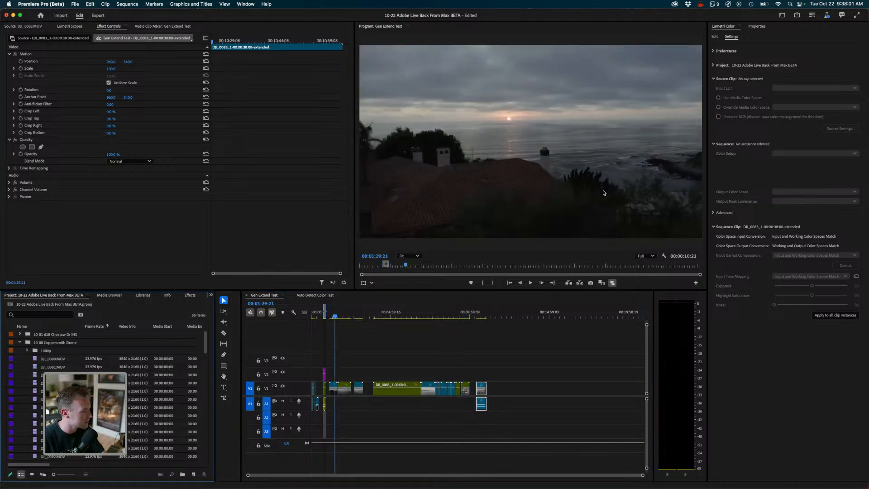
pyautogui.press('super+z')
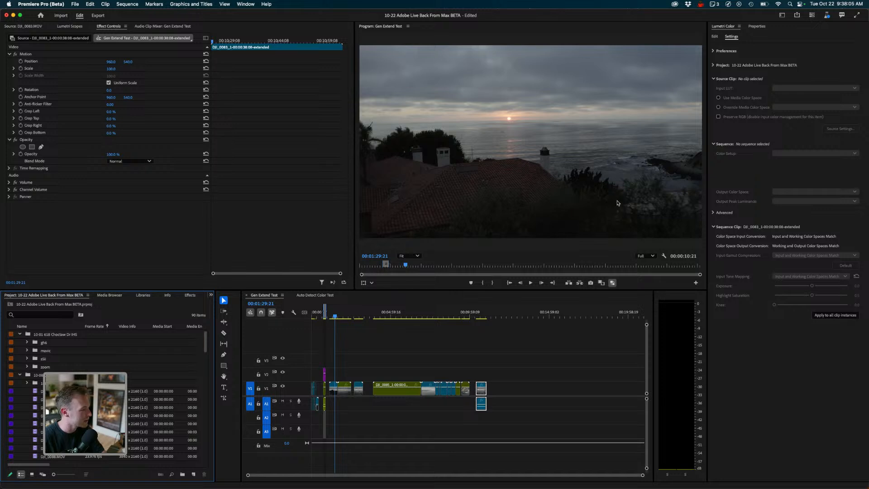
pyautogui.press('Down')
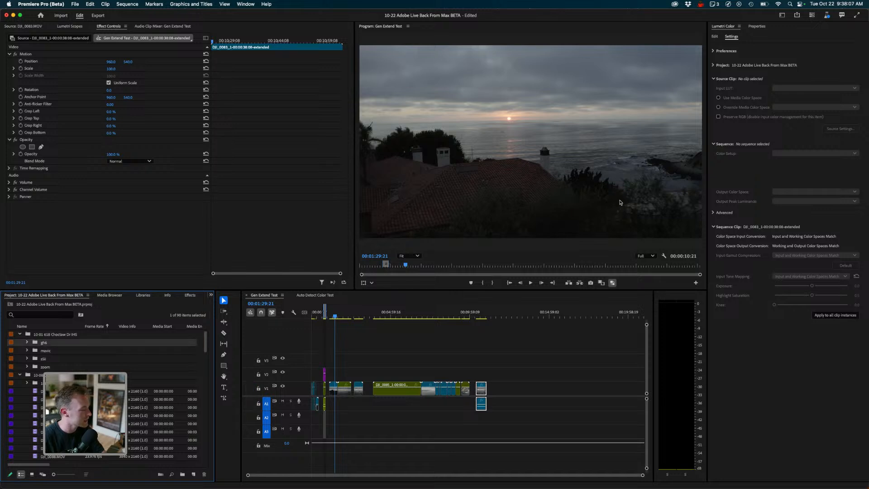
pyautogui.press('Return')
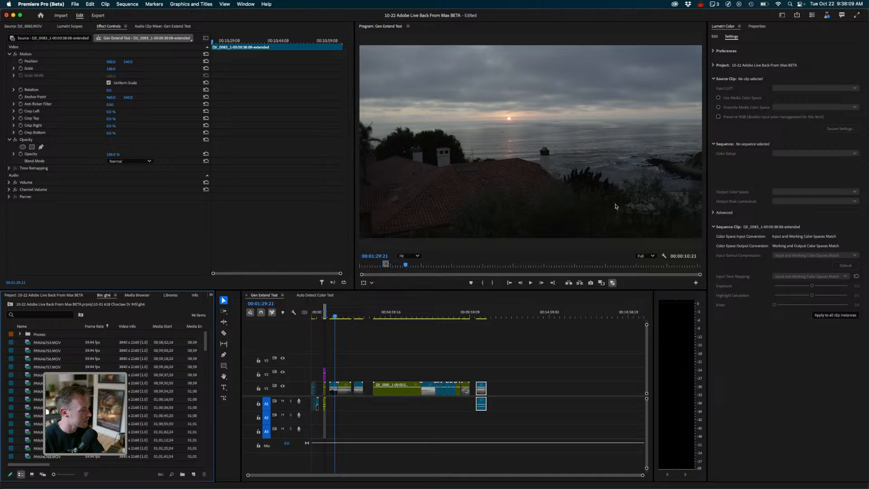
pyautogui.press('Down')
pyautogui.press('Down')
pyautogui.press('Down')
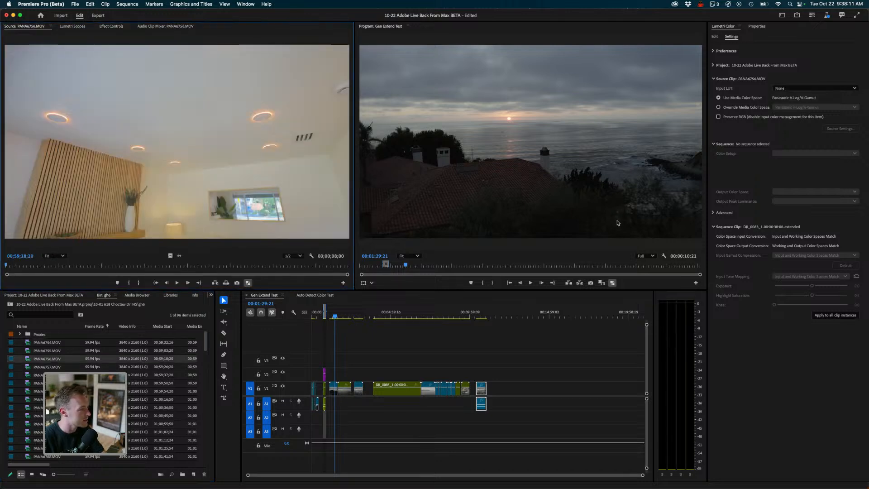
# - Browse through the clips in the ghk bin, loading several into the Source Monitor to compare them
pyautogui.press('Down')
pyautogui.press('Down')
pyautogui.press('Down')
pyautogui.press('Down')
pyautogui.press('Down')
pyautogui.press('Down')
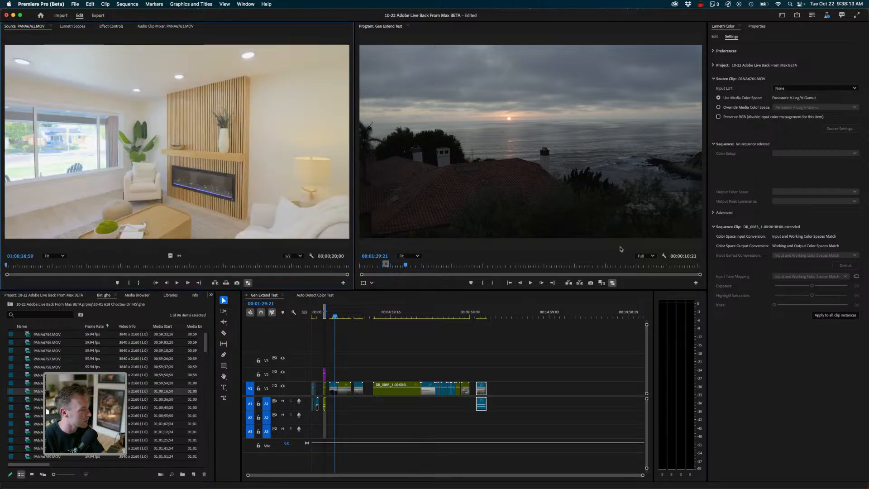
pyautogui.press('Home')
pyautogui.press('End')
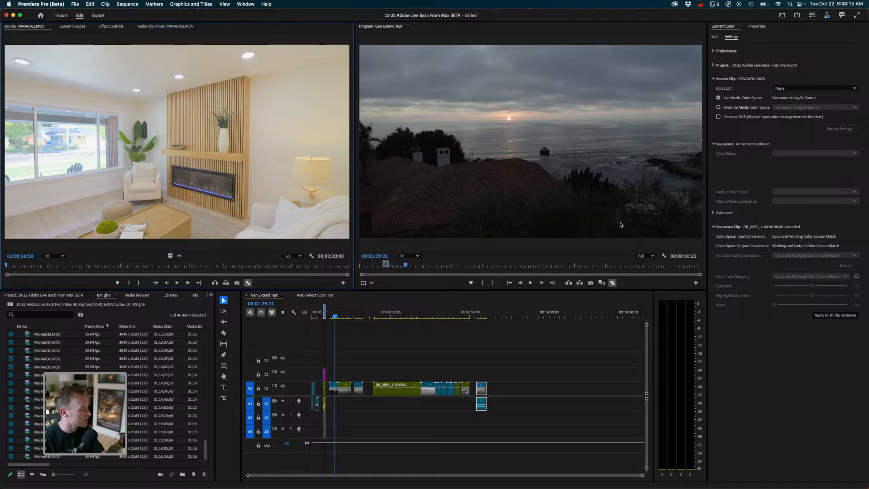
pyautogui.doubleClick(27, 448)
pyautogui.doubleClick(27, 432)
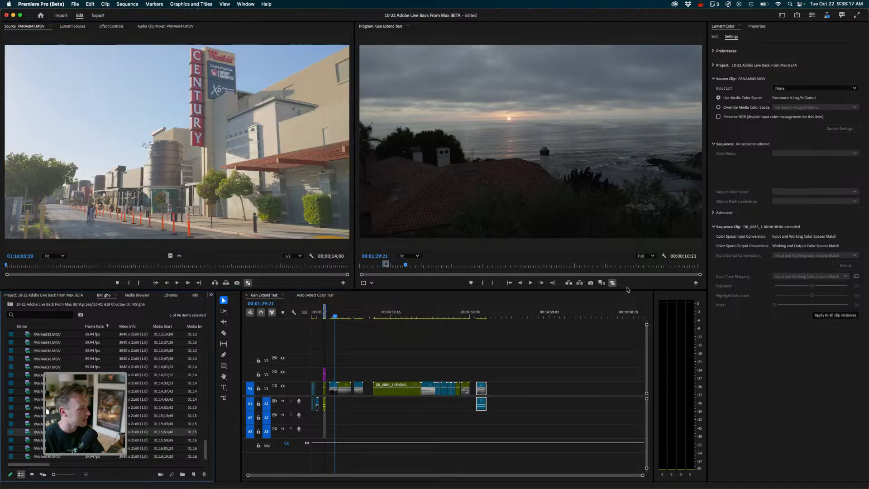
pyautogui.press('Up')
pyautogui.press('Up')
pyautogui.press('Up')
pyautogui.press('Up')
pyautogui.press('Up')
pyautogui.press('Up')
pyautogui.press('Up')
pyautogui.press('Up')
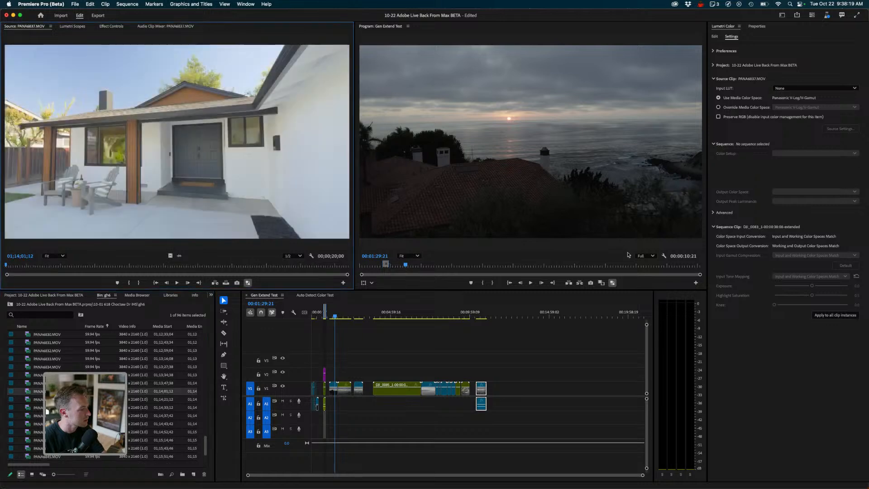
pyautogui.press('Down')
pyautogui.press('Down')
pyautogui.press('Down')
pyautogui.press('Down')
pyautogui.press('Down')
pyautogui.press('Down')
pyautogui.press('Down')
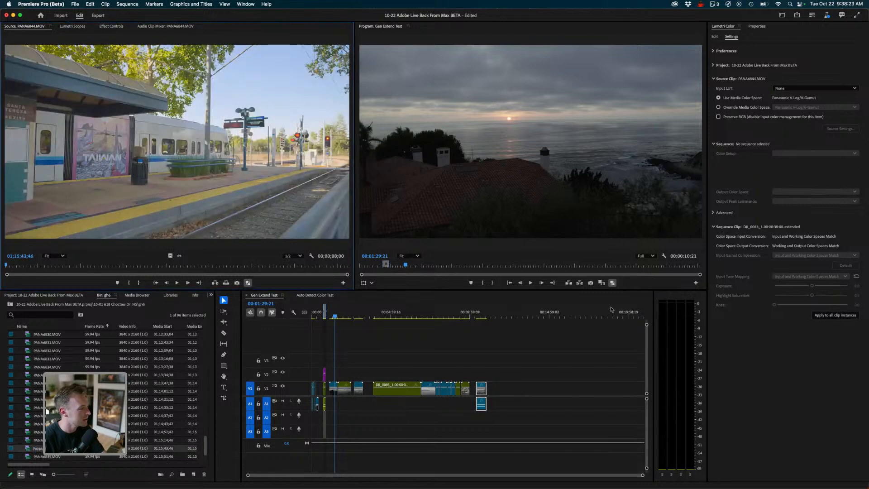
# - Preview the Kaiser Permanente building clips in the Source Monitor at faster playback speeds
pyautogui.hotkey('shift', '2')
pyautogui.press('l')
pyautogui.press('l')
pyautogui.press('l')
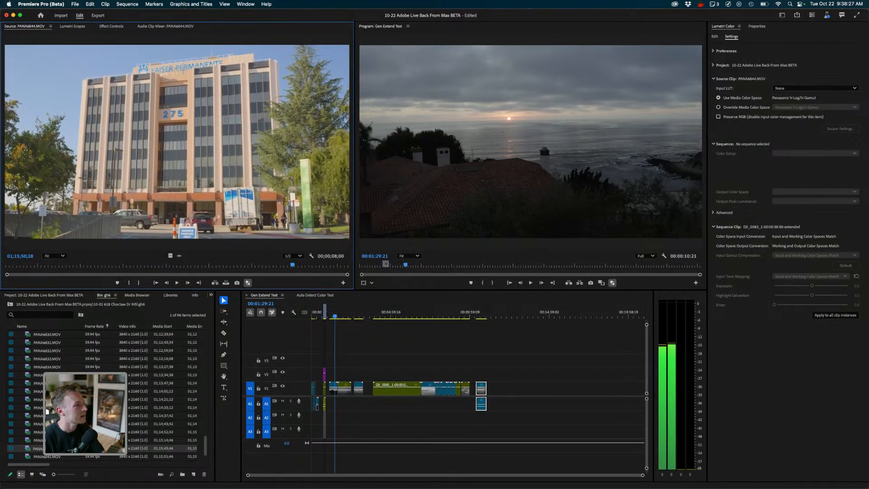
pyautogui.press('k')
pyautogui.press('Down')
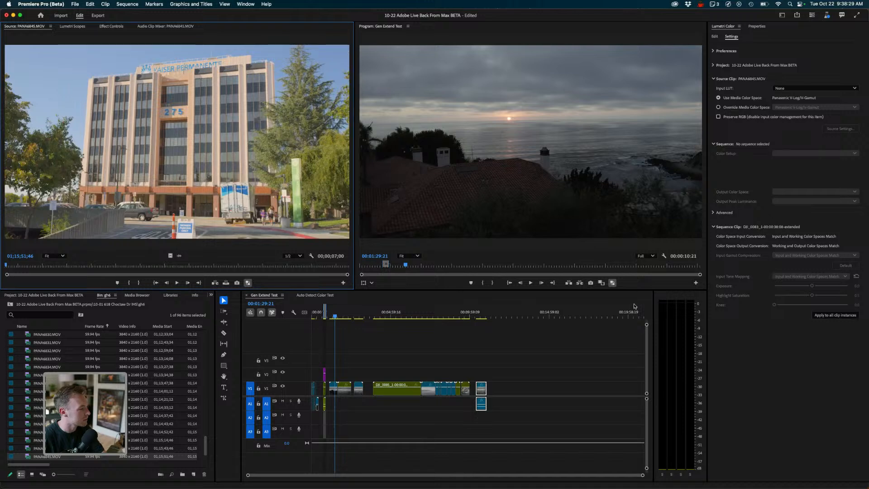
pyautogui.press('l')
pyautogui.press('l')
pyautogui.press('l')
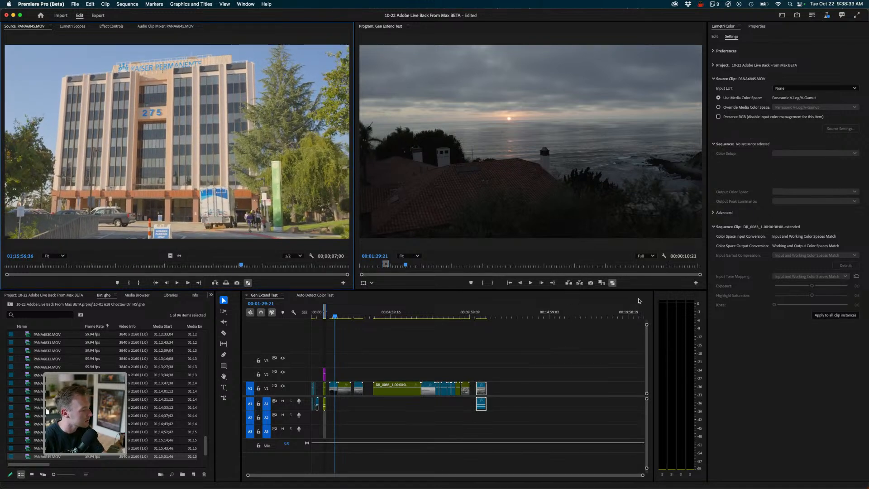
pyautogui.press('Up')
pyautogui.press('Up')
pyautogui.press('Down')
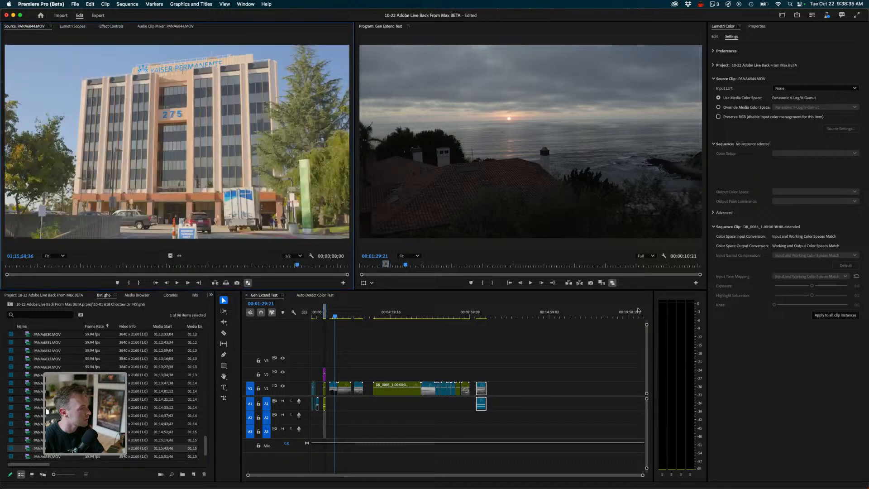
pyautogui.press('Home')
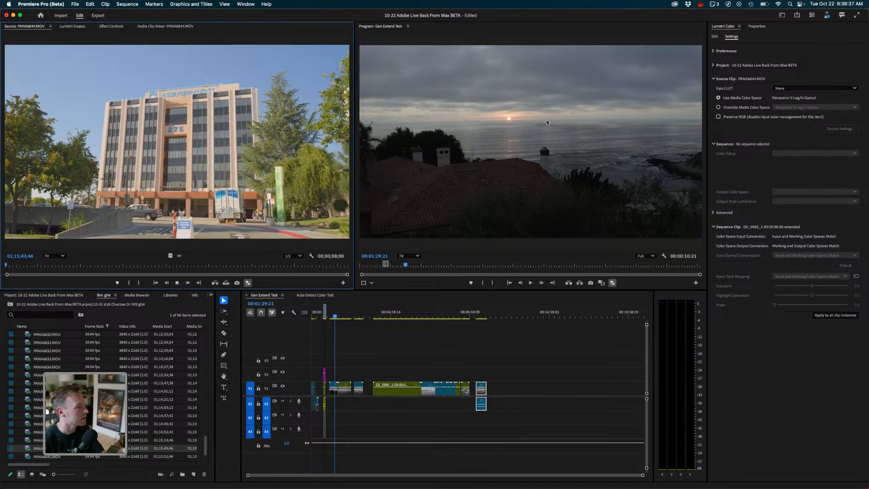
pyautogui.press('space')
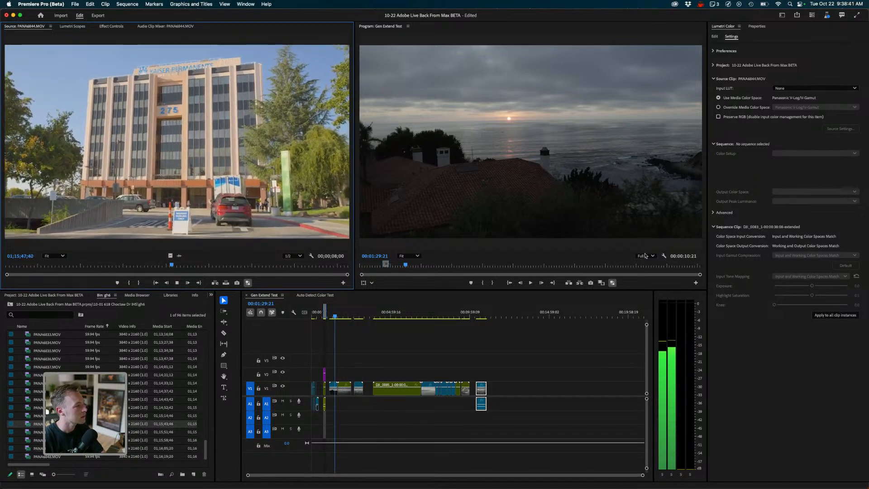
pyautogui.press('space')
pyautogui.press('Down')
pyautogui.press('Down')
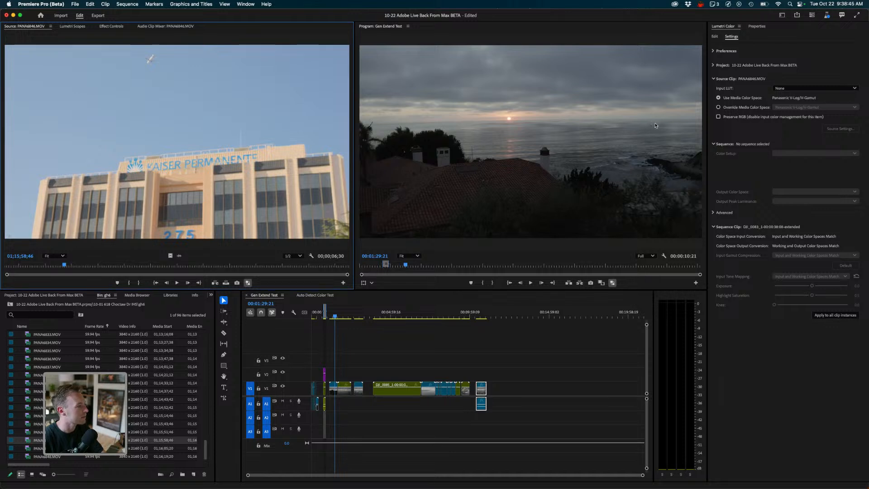
pyautogui.press('space')
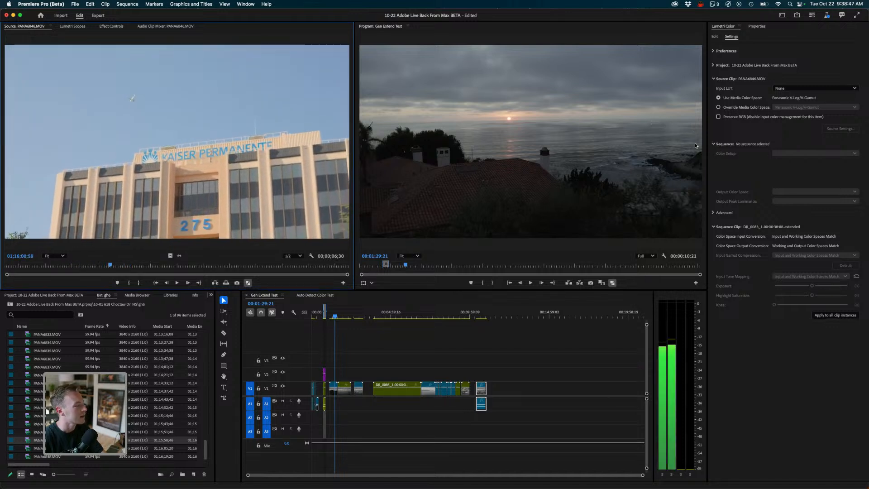
# - Step back through neighbouring bin clips in the Source Monitor to pick a building shot
pyautogui.press('Up')
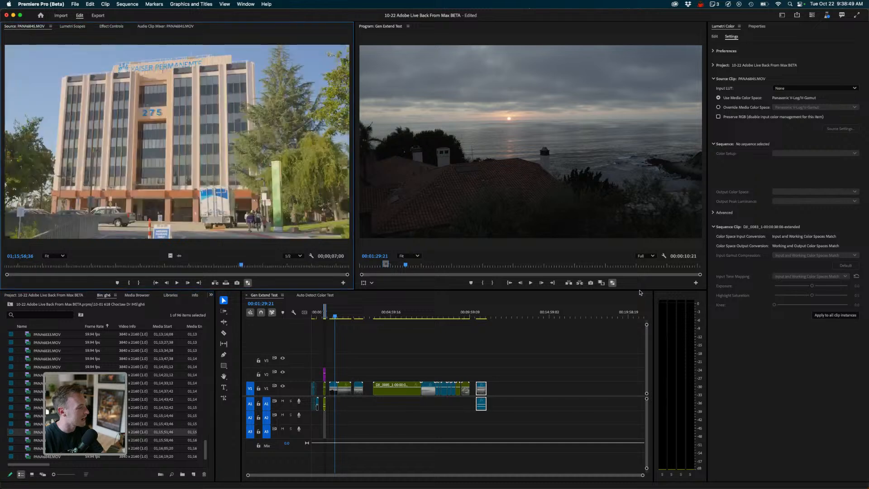
pyautogui.press('Up')
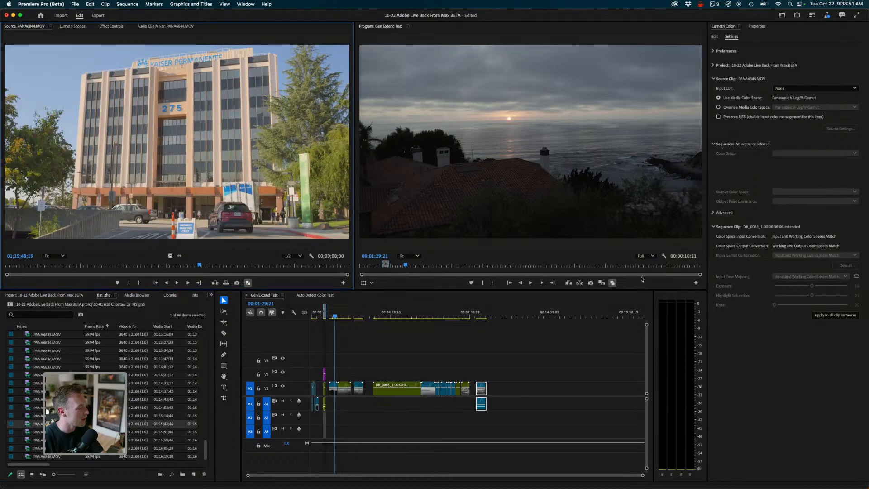
pyautogui.press('Up')
pyautogui.press('Up')
pyautogui.press('Up')
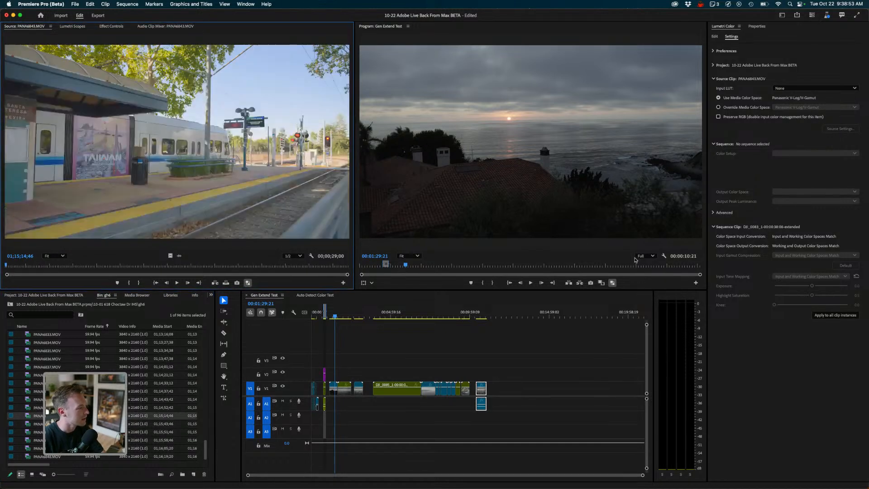
pyautogui.press('Up')
pyautogui.press('Up')
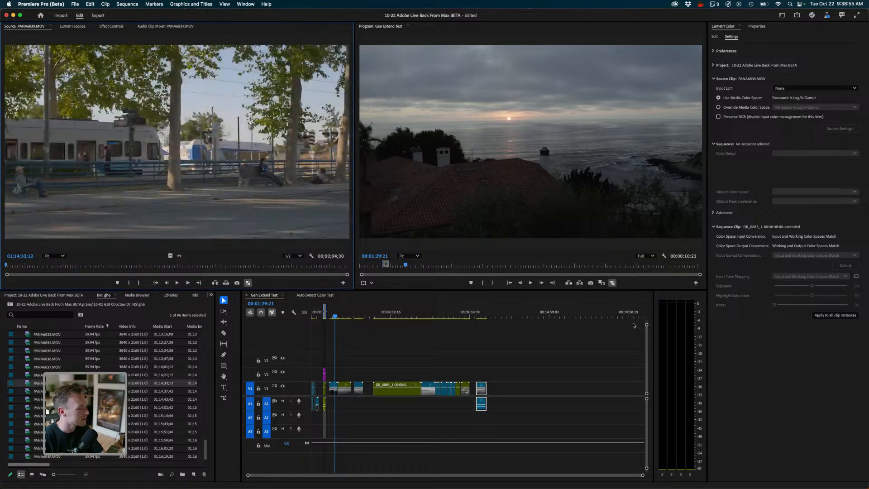
pyautogui.press('End')
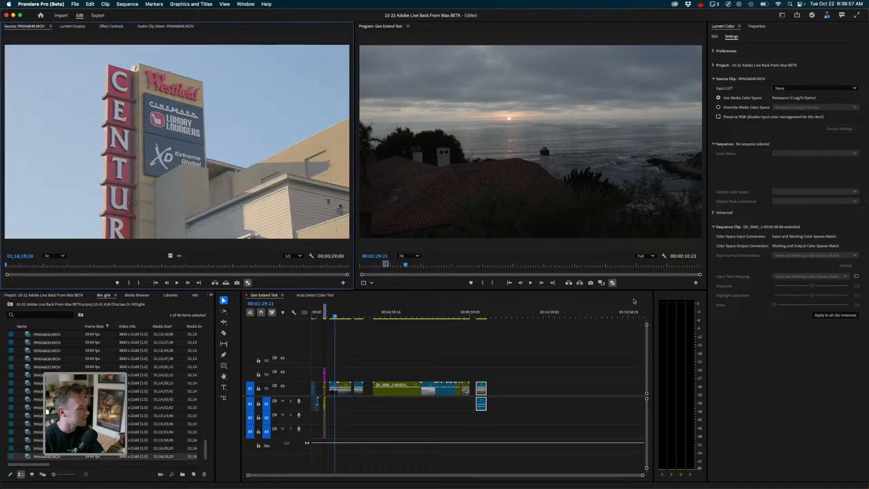
pyautogui.press('Up')
pyautogui.press('Up')
pyautogui.press('Up')
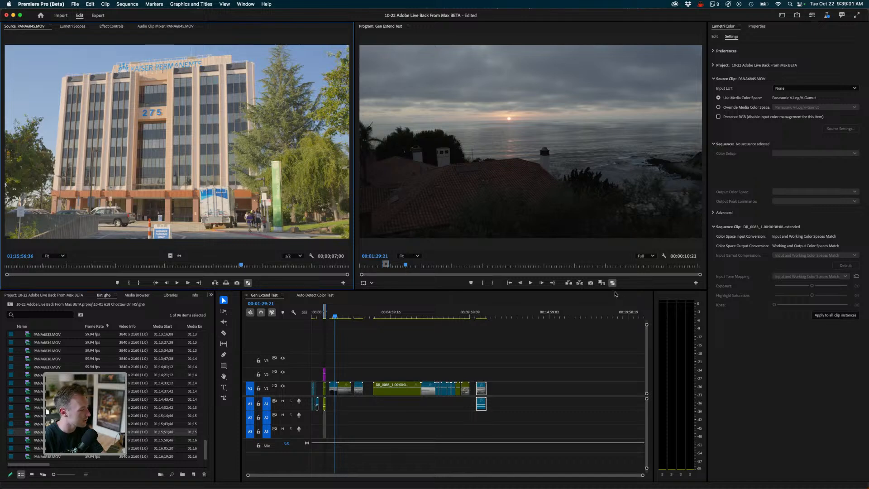
# - Add the building clip PANA4845.MOV to the end of the sequence and move the playhead onto it
pyautogui.moveTo(47, 432); pyautogui.dragTo(503, 389)
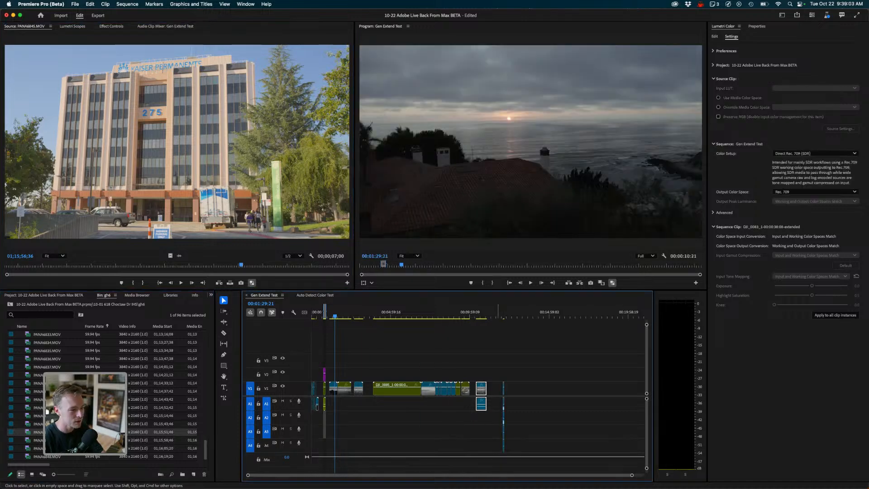
pyautogui.moveTo(507, 313); pyautogui.dragTo(502, 312)
pyautogui.press('=')
pyautogui.press('=')
pyautogui.press('=')
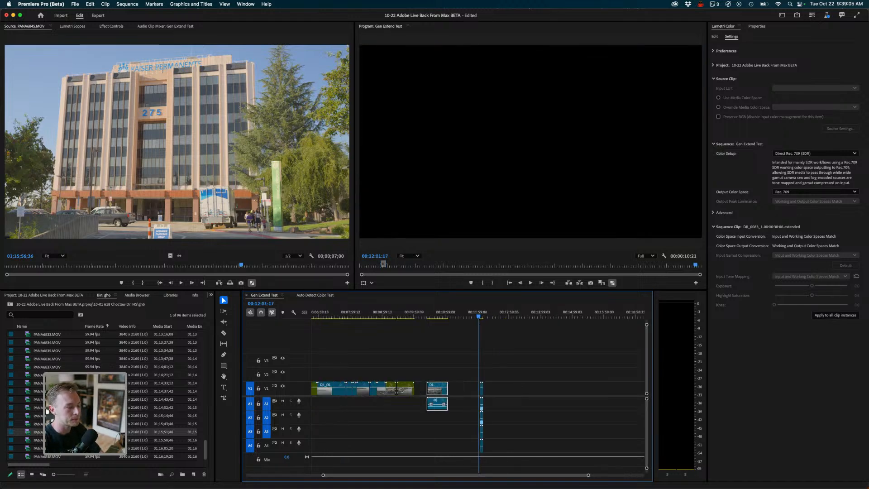
pyautogui.click(489, 312)
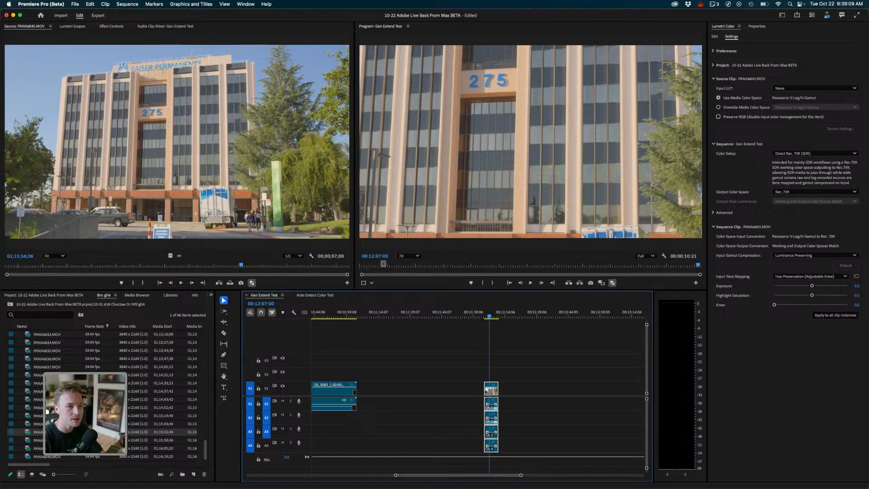
# - Scale the building clip to Fit the frame in the Properties panel and play it back
pyautogui.click(757, 26)
pyautogui.click(726, 64)
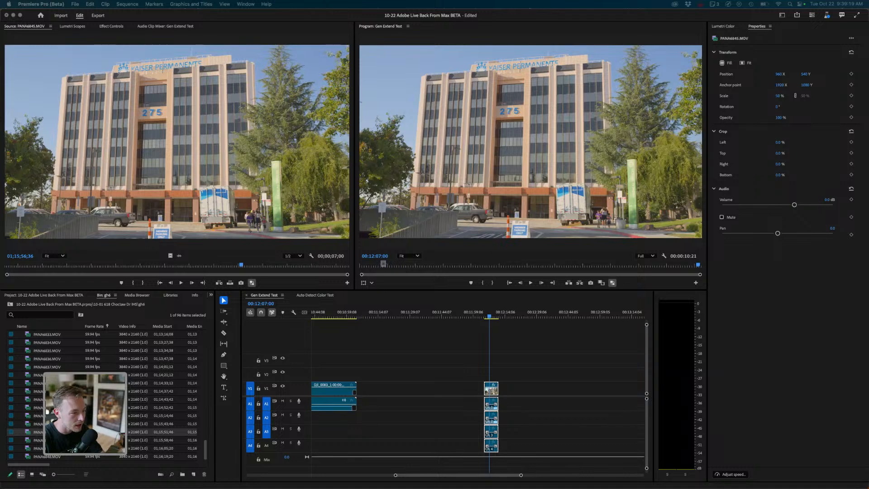
pyautogui.moveTo(489, 313)
pyautogui.mouseDown()
pyautogui.moveTo(497, 313)
pyautogui.moveTo(485, 311)
pyautogui.mouseUp()
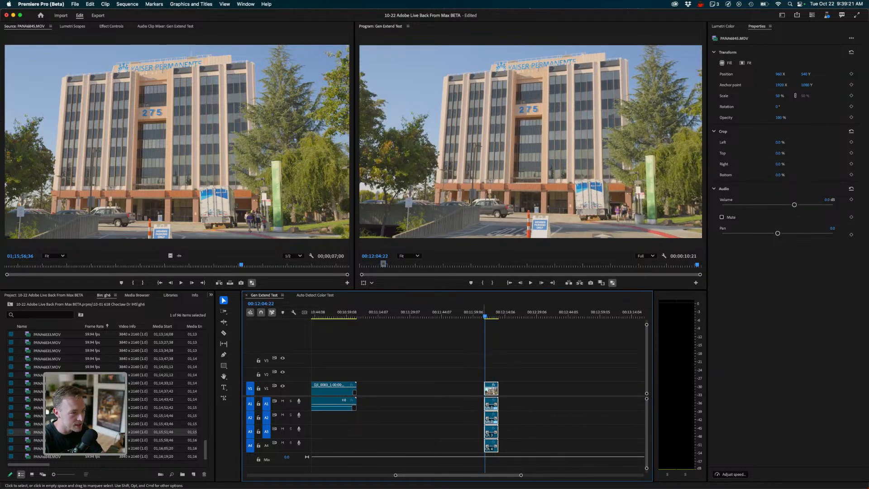
pyautogui.press('space')
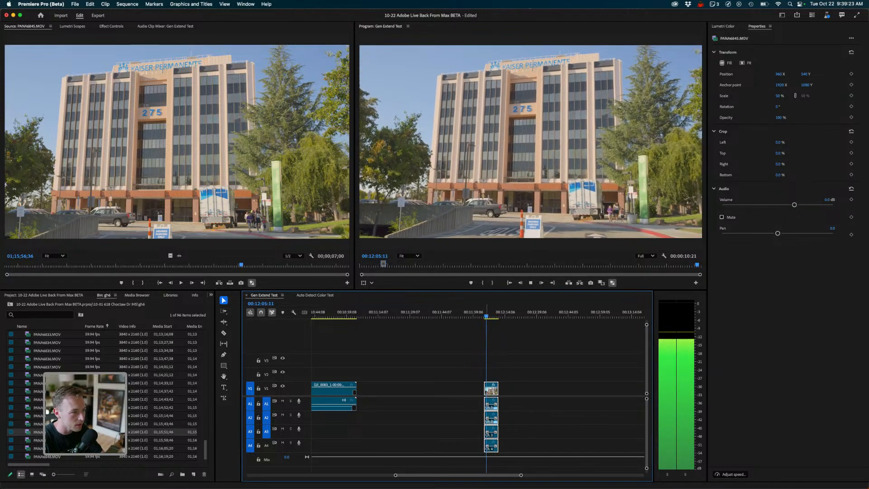
pyautogui.press('space')
# - Mark an In point on PANA4846.MOV and drag its video into the sequence after the building clip
pyautogui.hotkey('shift', '1')
pyautogui.press('Down')
pyautogui.hotkey('shift', 'o')
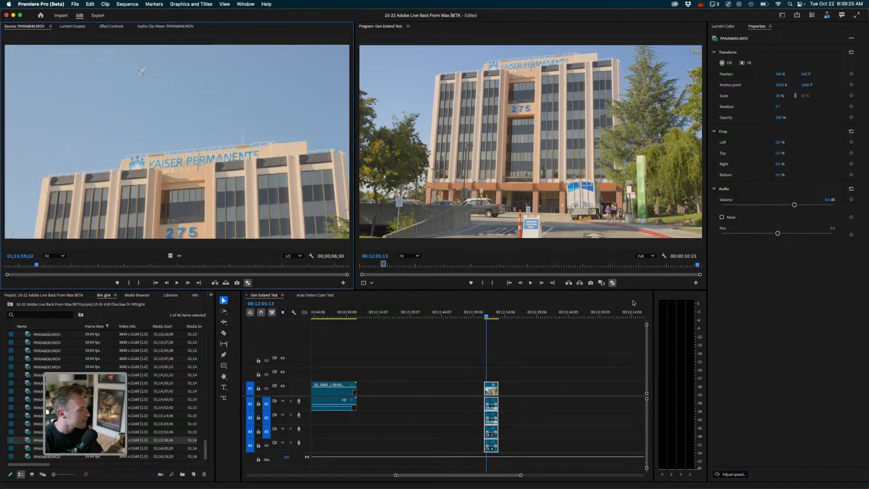
pyautogui.press('space')
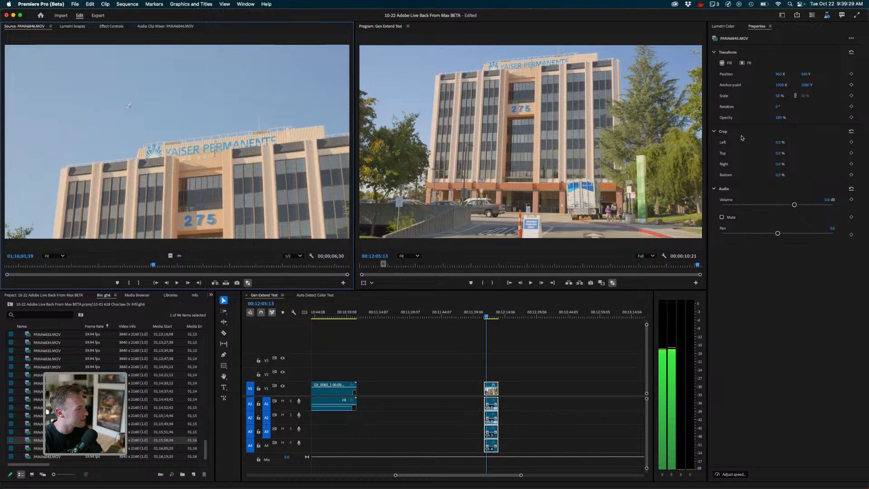
pyautogui.press('space')
pyautogui.press('i')
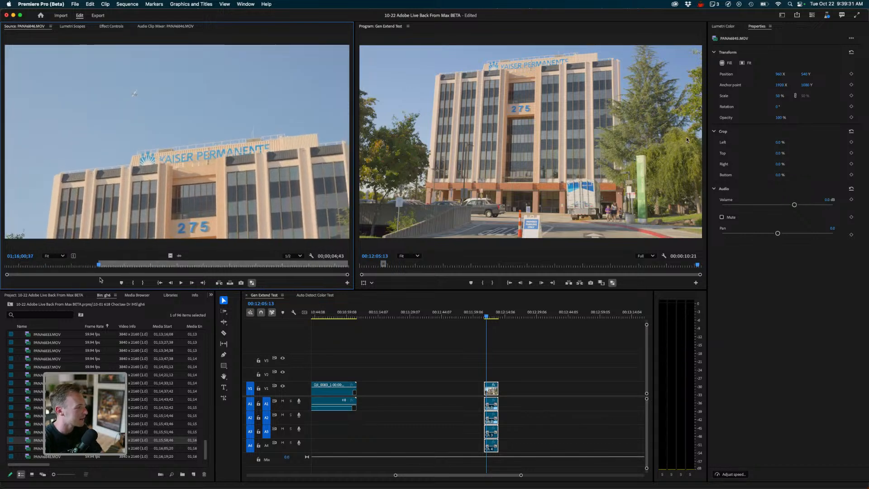
pyautogui.moveTo(170, 256); pyautogui.dragTo(524, 388)
pyautogui.moveTo(486, 317); pyautogui.dragTo(492, 316)
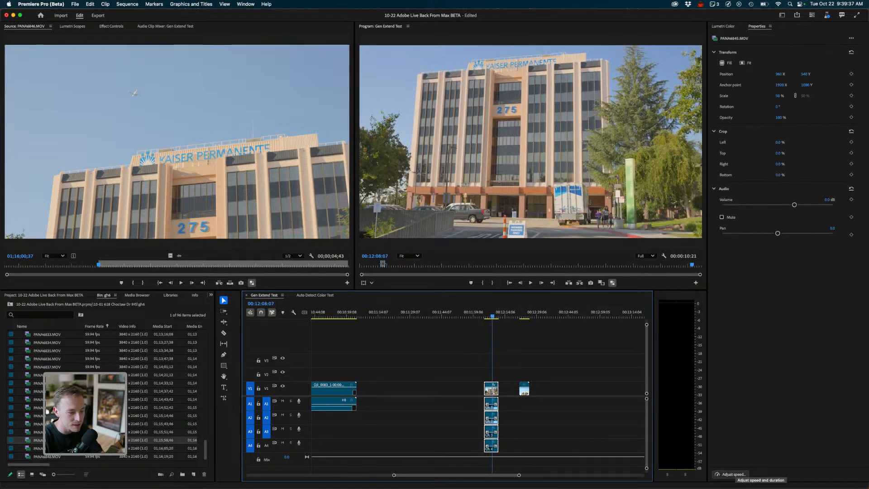
# - Slow down the building clip through Adjust Speed and play the result
pyautogui.click(733, 474)
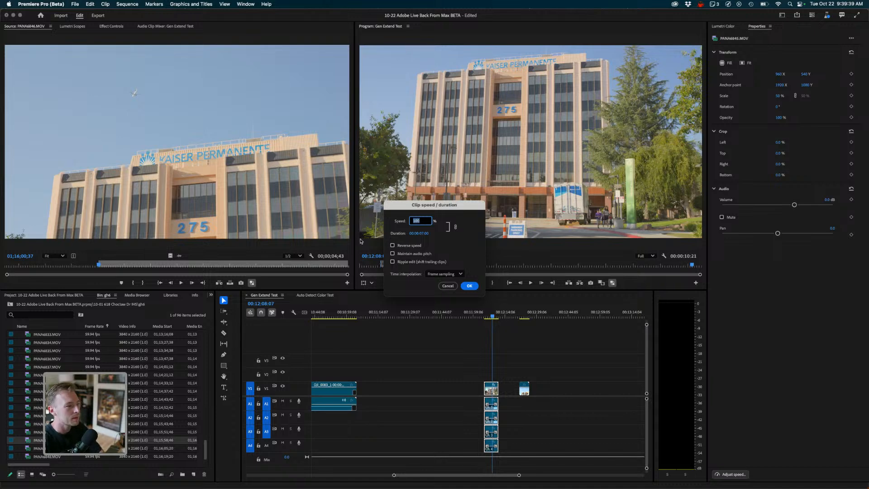
pyautogui.press('Return')
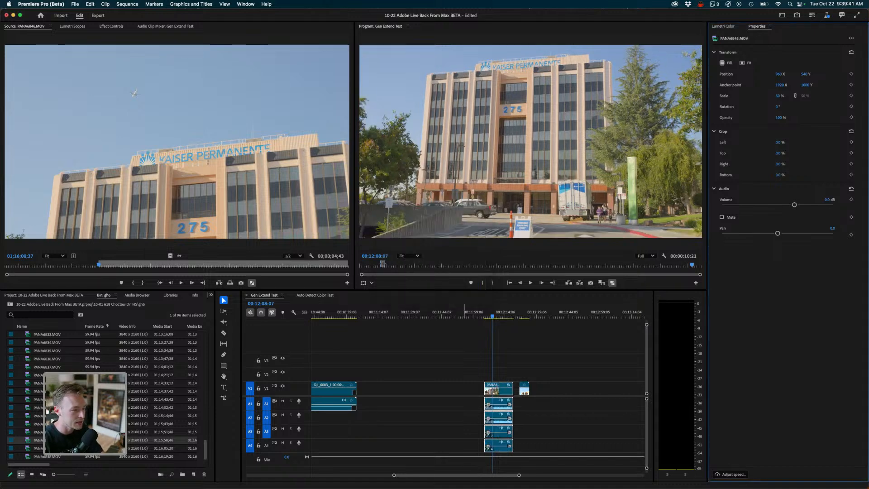
pyautogui.moveTo(488, 316); pyautogui.dragTo(484, 316)
pyautogui.press('space')
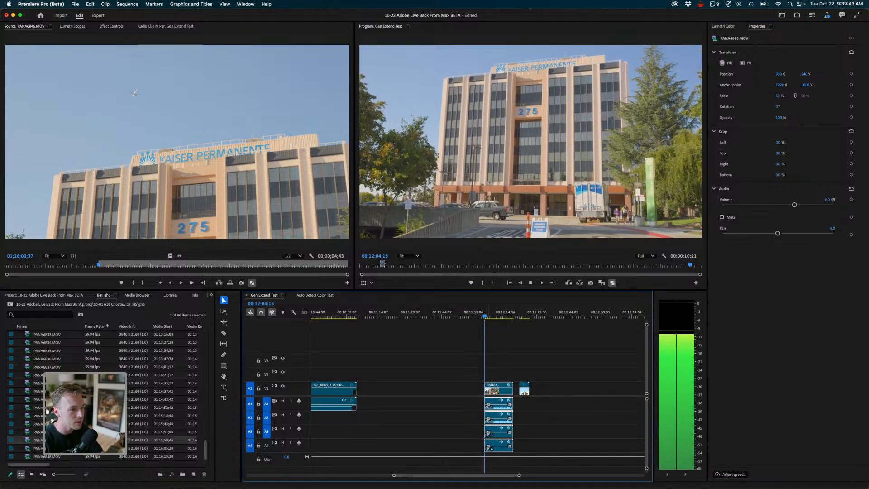
pyautogui.click(494, 317)
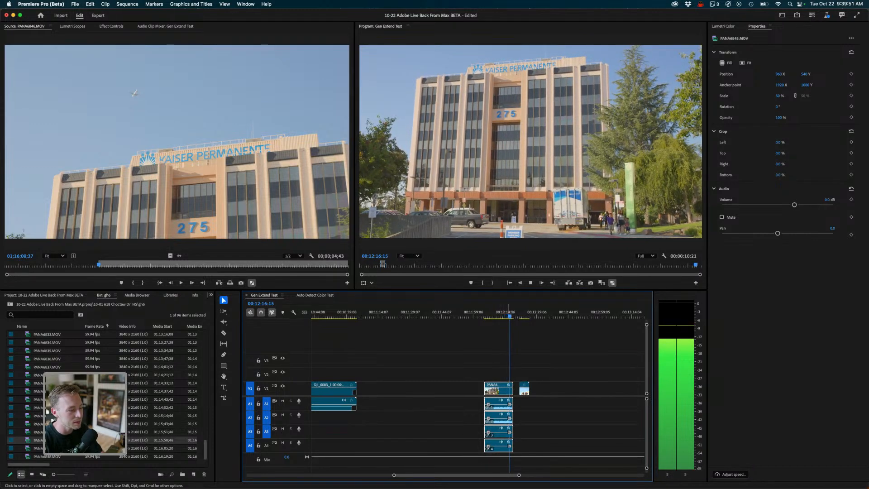
pyautogui.press('space')
# - Set the speed of the PANA4846.MOV clip in the sequence to 50%
pyautogui.click(523, 313)
pyautogui.click(525, 388)
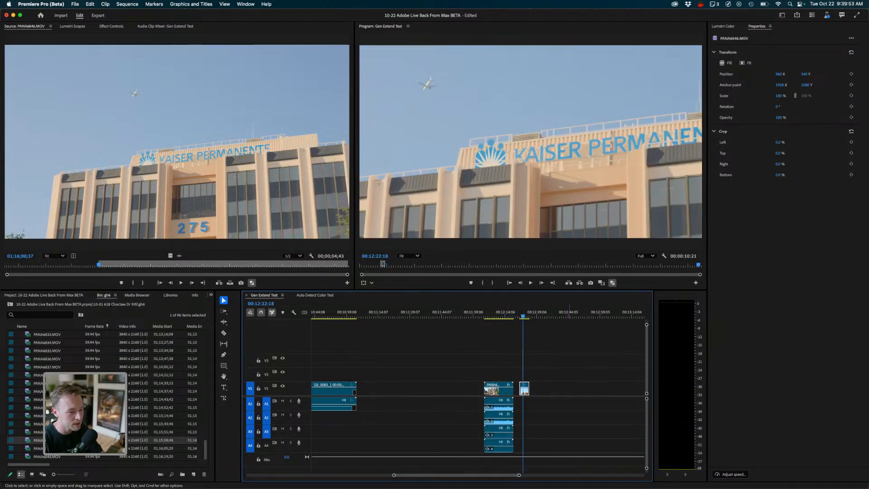
pyautogui.click(732, 474)
pyautogui.write('50')
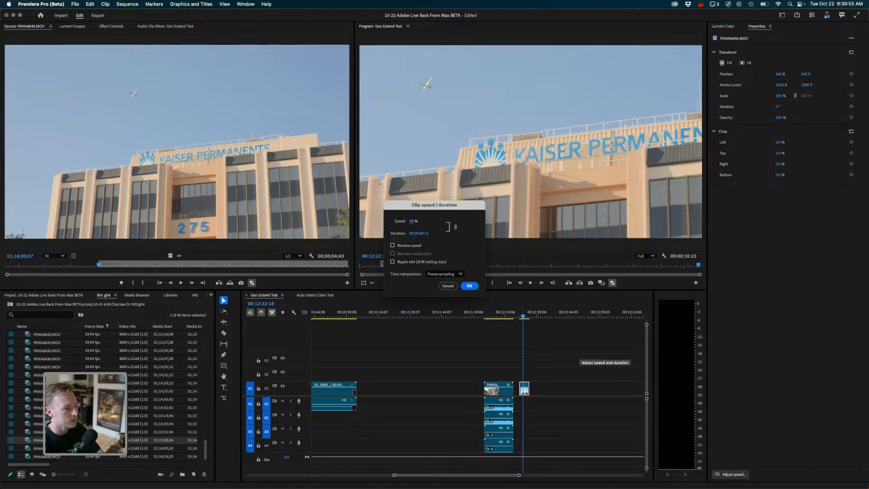
pyautogui.press('Return')
# - Mark an In point at the start of the slowed plane clip and scale the clip to Fit
pyautogui.press('=')
pyautogui.press('=')
pyautogui.press('Up')
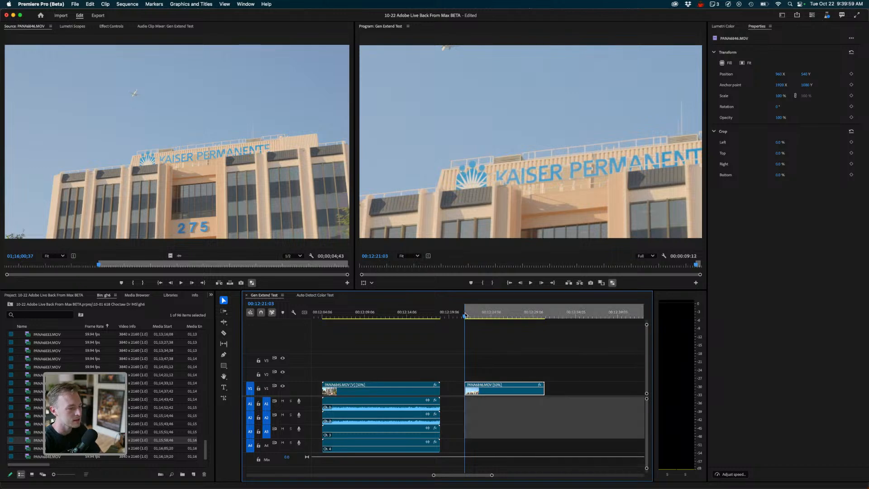
pyautogui.press('i')
pyautogui.moveTo(465, 316); pyautogui.dragTo(523, 317)
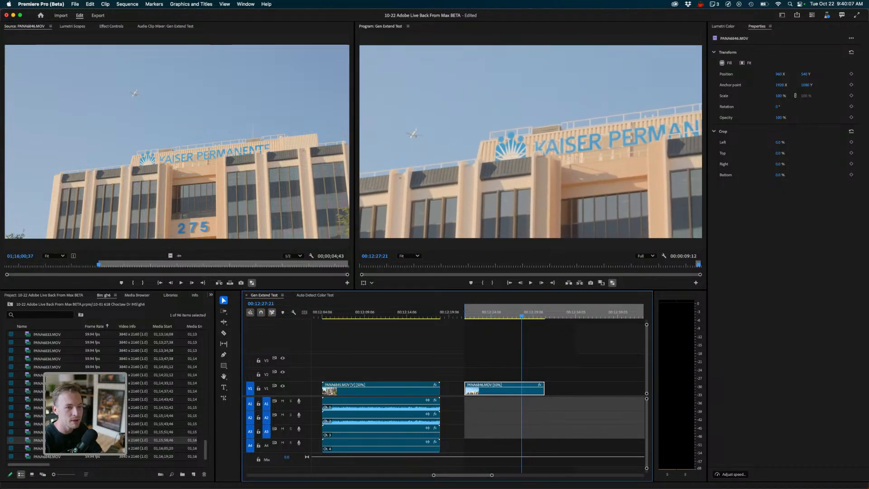
pyautogui.click(746, 63)
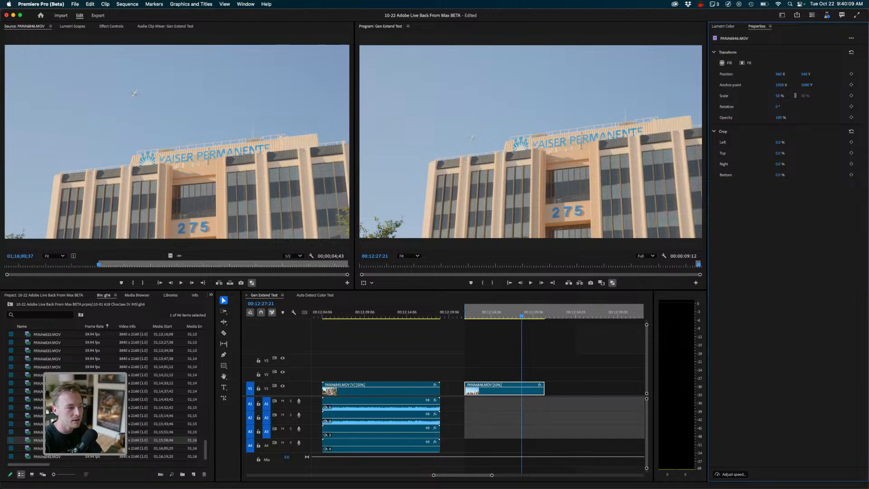
# - Trim the end of the plane clip slightly and mark an Out point at its last frame
pyautogui.moveTo(471, 316); pyautogui.dragTo(538, 316)
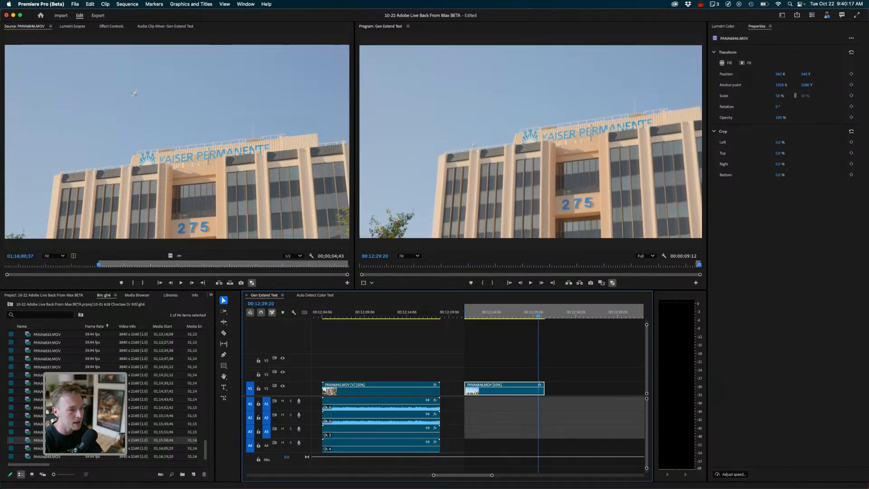
pyautogui.moveTo(544, 388); pyautogui.dragTo(538, 389)
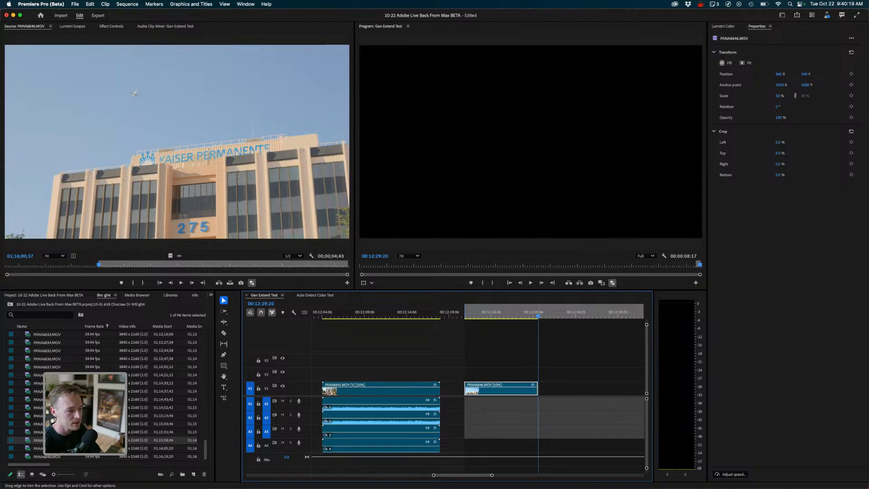
pyautogui.press('o')
pyautogui.press('Left')
pyautogui.press('=')
pyautogui.press('=')
pyautogui.press('=')
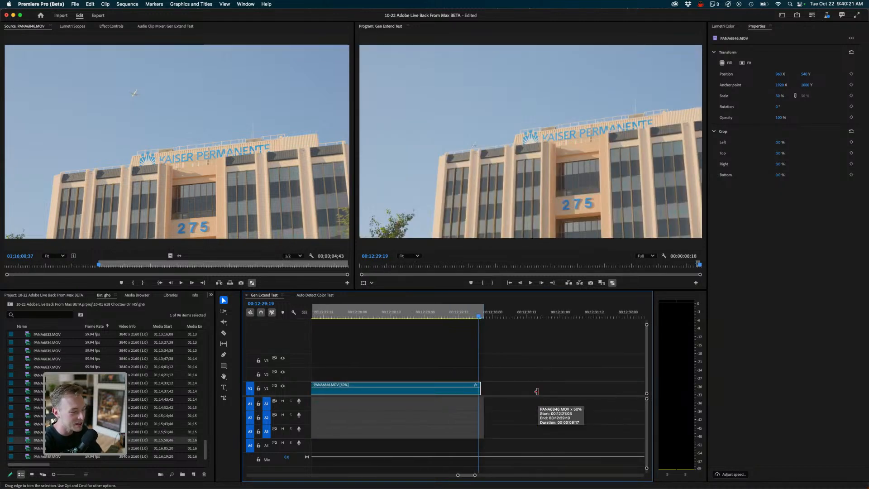
pyautogui.press('o')
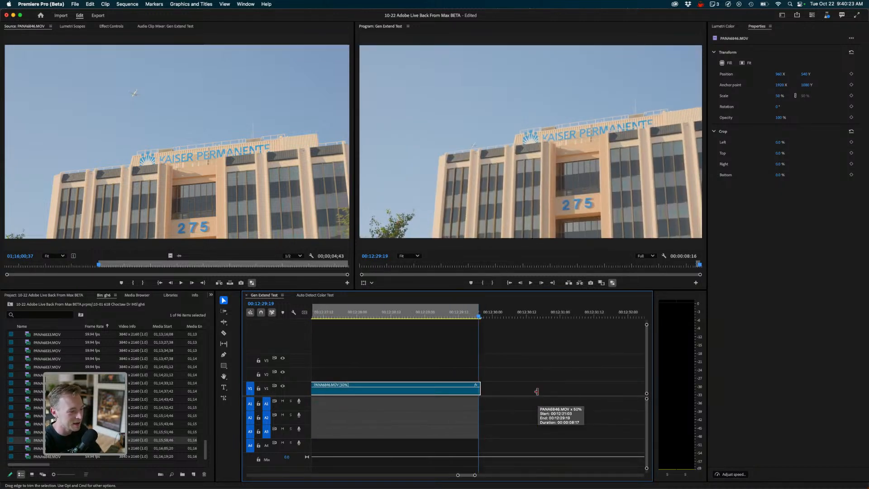
# - Export the In-to-Out range as a QuickTime file named kaiser plane in the Gen Extend Sample Footage folder
pyautogui.press('super+m')
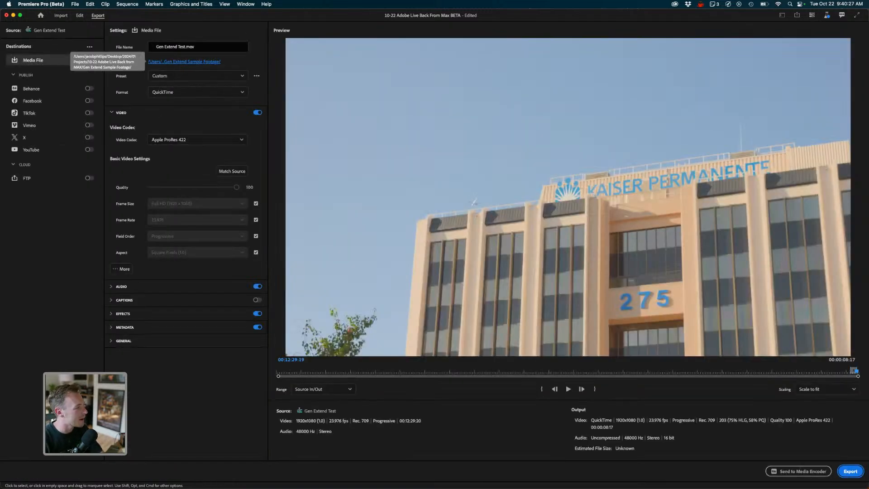
pyautogui.click(184, 62)
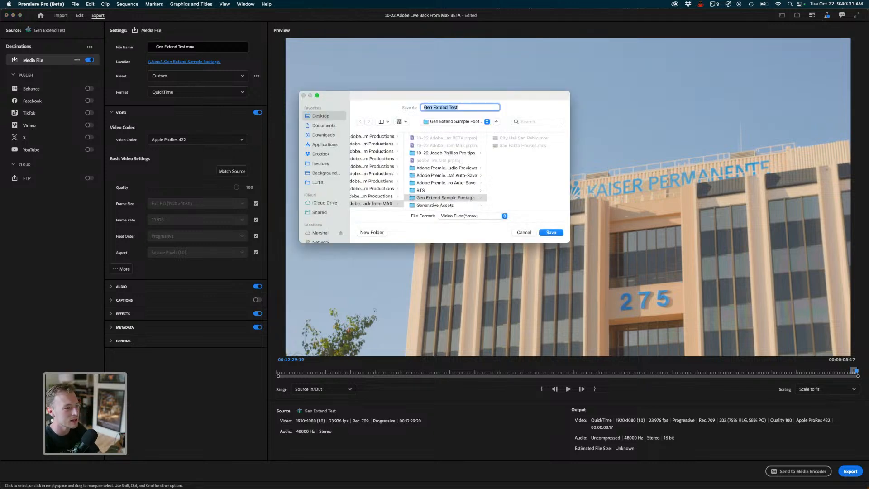
pyautogui.write('ka')
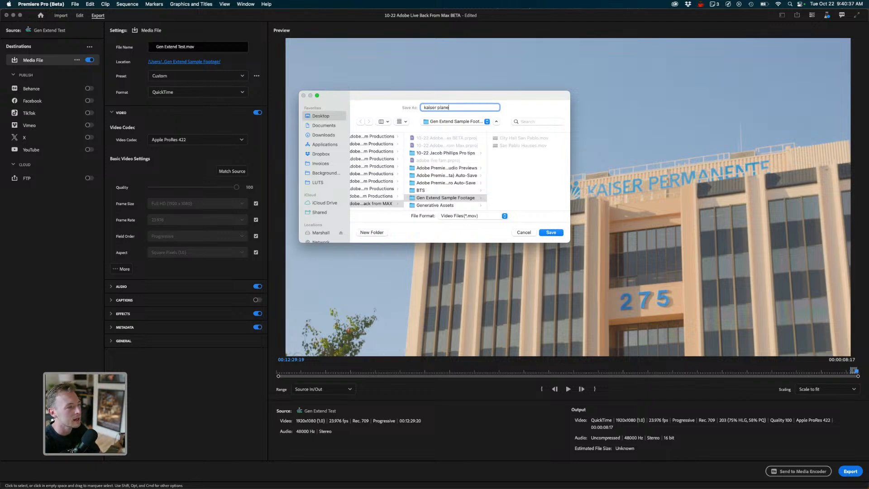
pyautogui.write('iser plane')
pyautogui.press('Return')
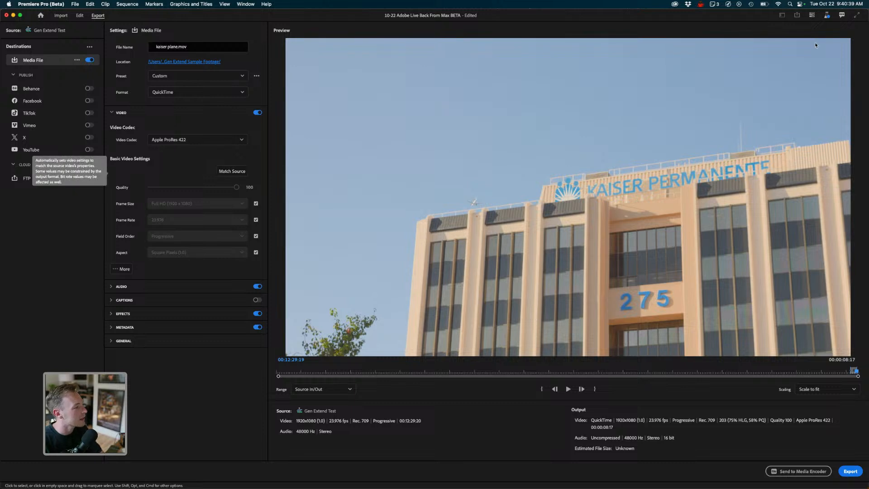
pyautogui.click(197, 139)
pyautogui.click(708, 9)
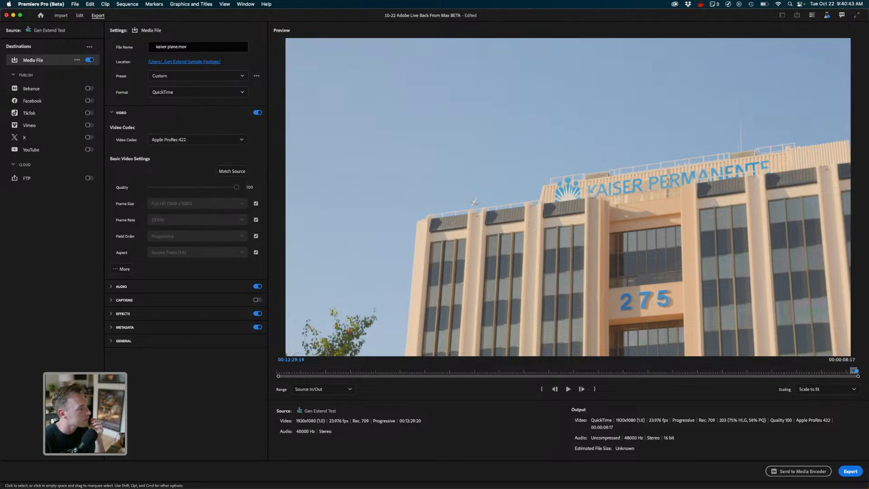
pyautogui.click(851, 472)
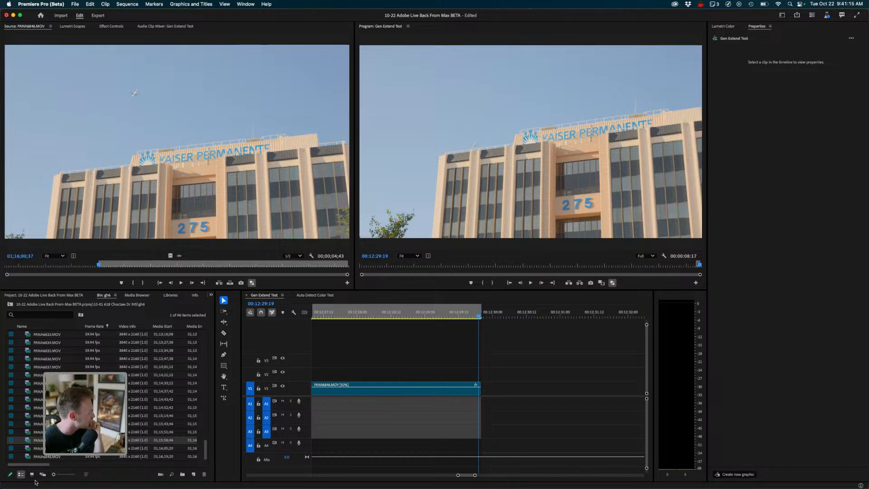
# - Bring the exported kaiser plane.mov from Finder into the sequence after the plane clip
pyautogui.press('super+Tab')
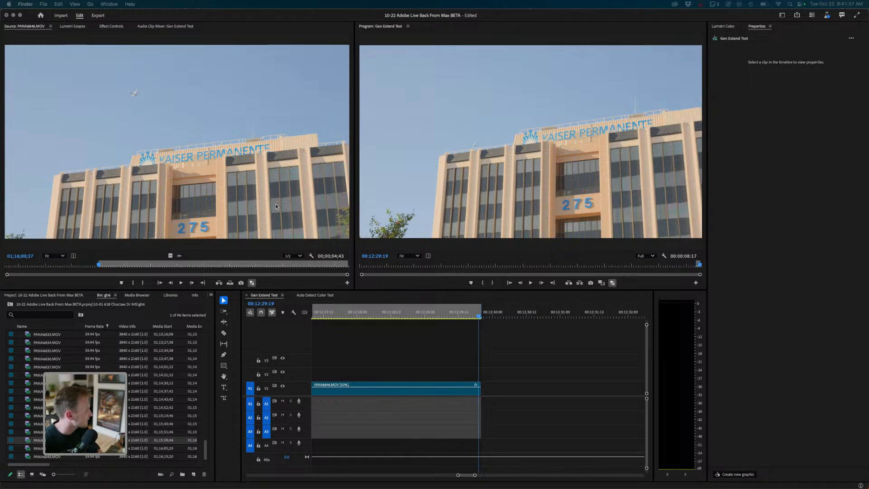
pyautogui.moveTo(0, 313); pyautogui.dragTo(253, 276)
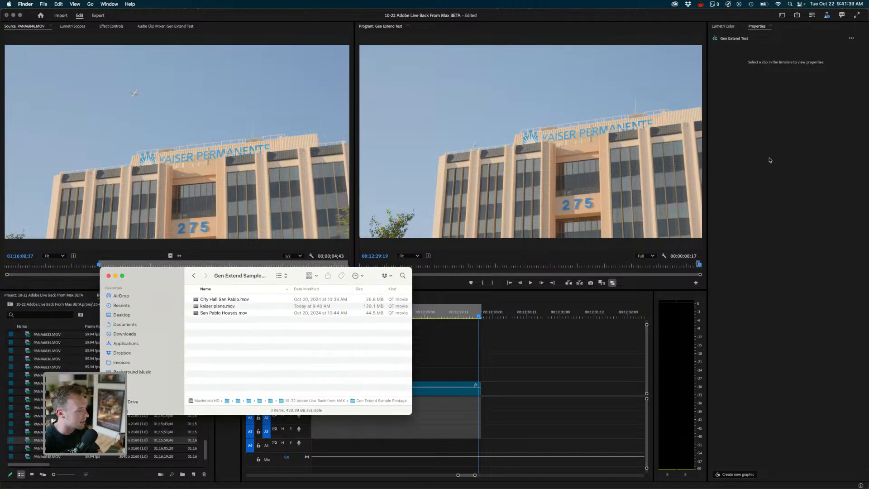
pyautogui.moveTo(218, 306); pyautogui.dragTo(498, 390)
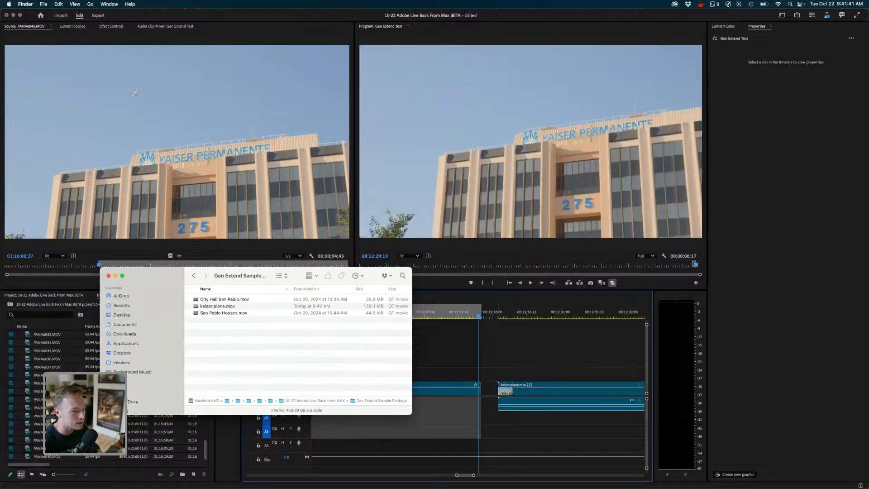
pyautogui.click(749, 163)
pyautogui.press('super+z')
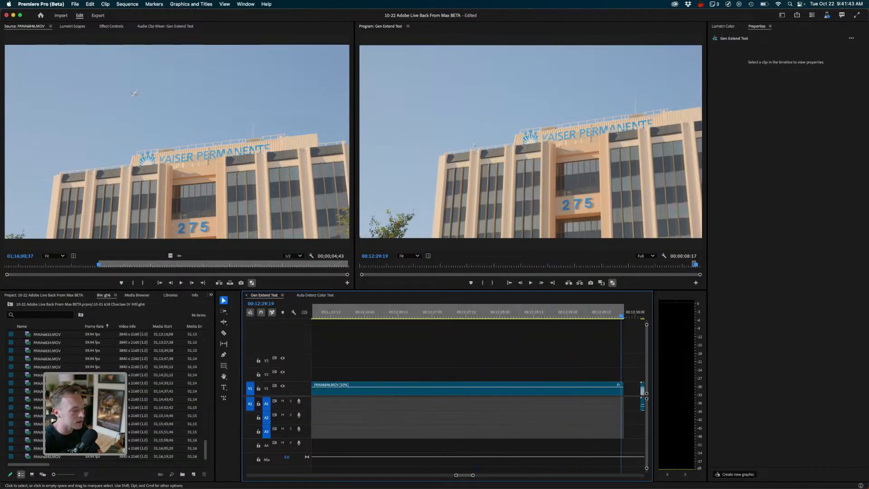
# - Mark an In point at the start of the building clip and preview its playback
pyautogui.hscroll(-1, 478, 390)
pyautogui.press('-')
pyautogui.press('-')
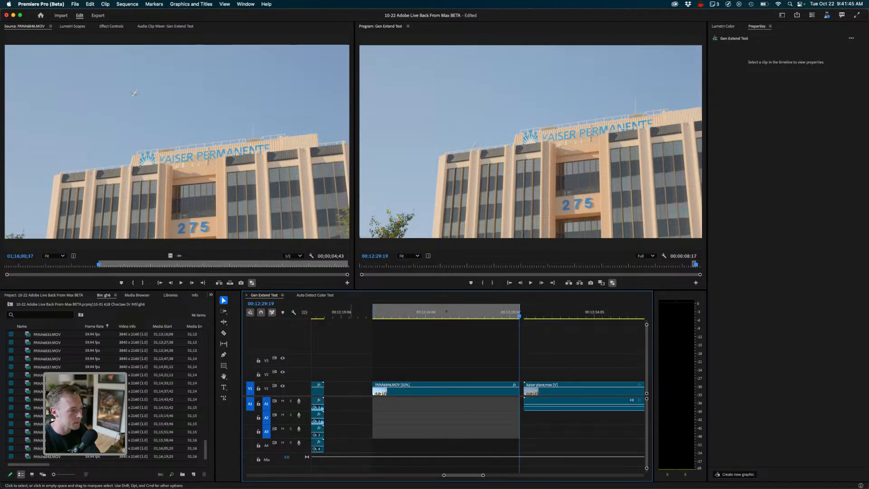
pyautogui.hscroll(-5, 478, 389)
pyautogui.hscroll(-5, 478, 390)
pyautogui.click(364, 316)
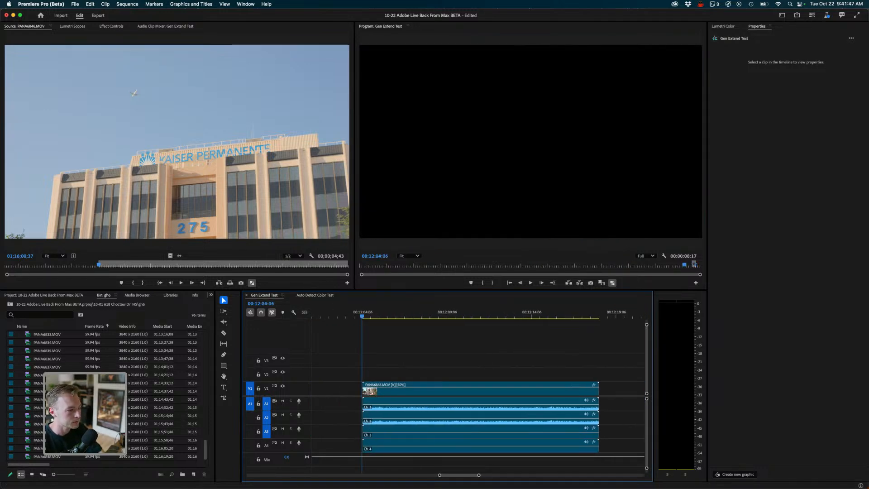
pyautogui.press('i')
pyautogui.press('space')
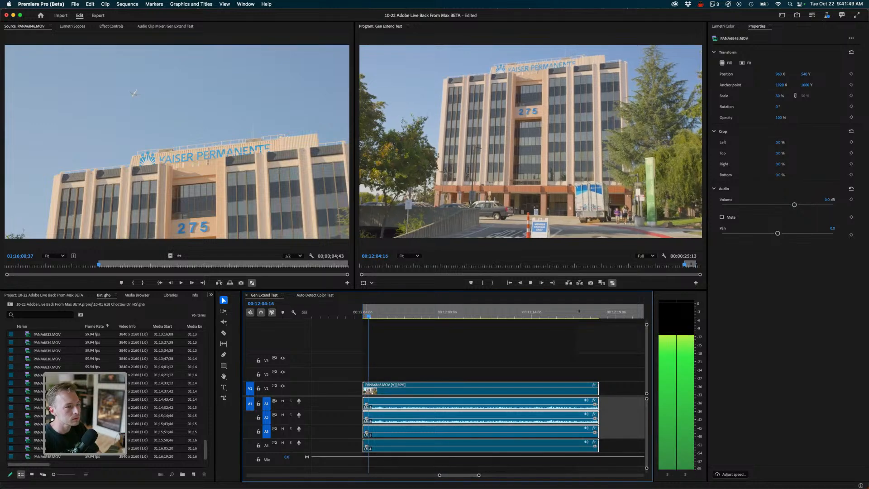
pyautogui.press('space')
# - Mark a new In point partway into the building clip and an Out point at its end
pyautogui.hscroll(-1, 363, 319)
pyautogui.moveTo(382, 316); pyautogui.dragTo(475, 317)
pyautogui.press('i')
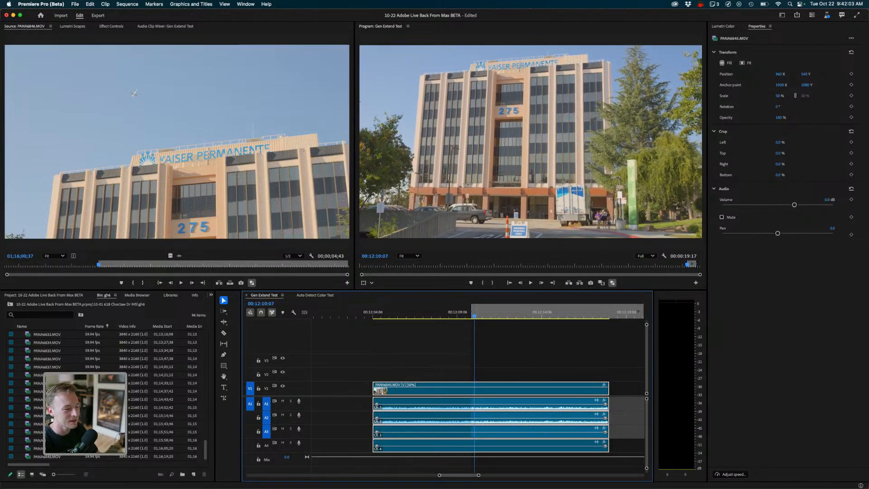
pyautogui.press('i')
pyautogui.moveTo(474, 316); pyautogui.dragTo(608, 316)
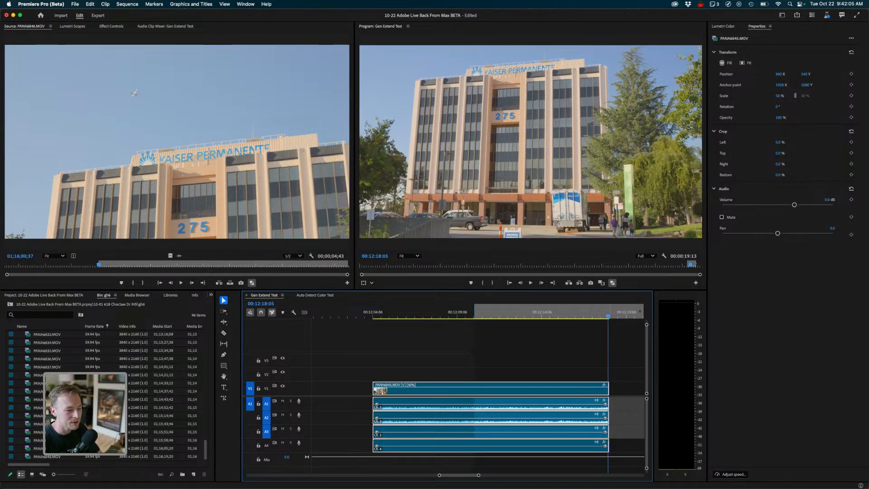
pyautogui.press('o')
pyautogui.press('=')
pyautogui.press('=')
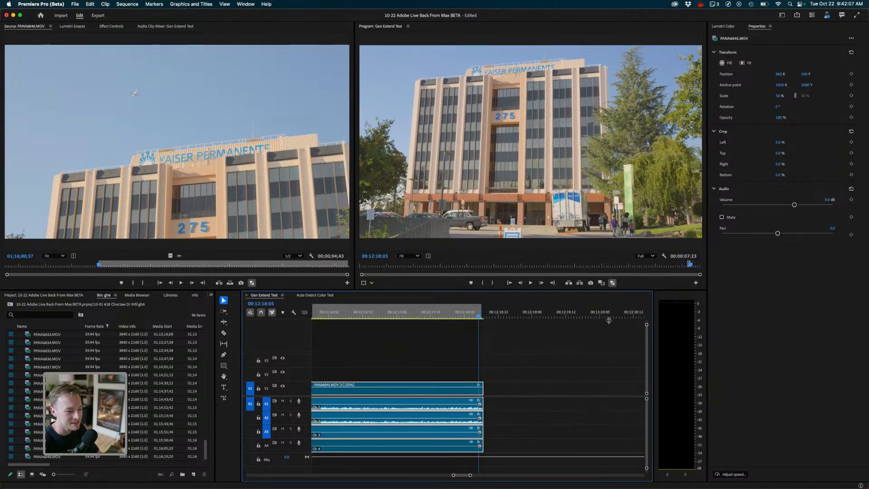
pyautogui.press('=')
pyautogui.press('=')
pyautogui.press('Right')
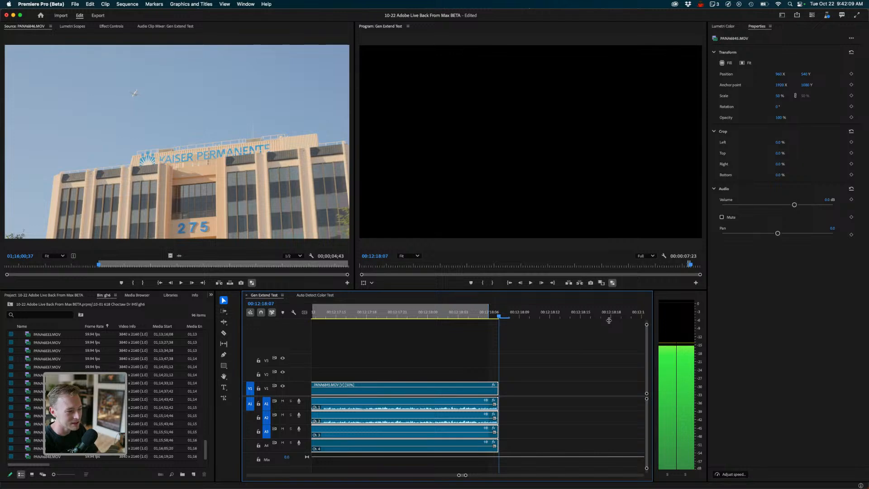
pyautogui.press('o')
# - Export the building range as a file named kaiser building
pyautogui.press('super+m')
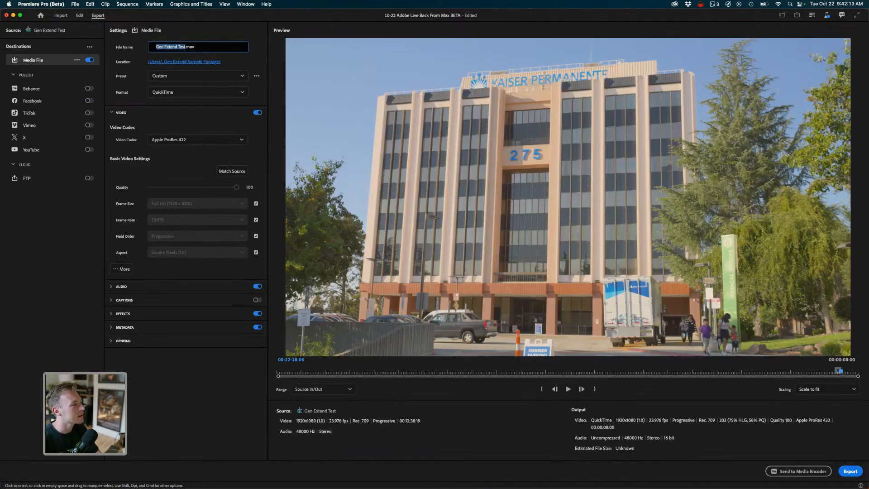
pyautogui.write('k')
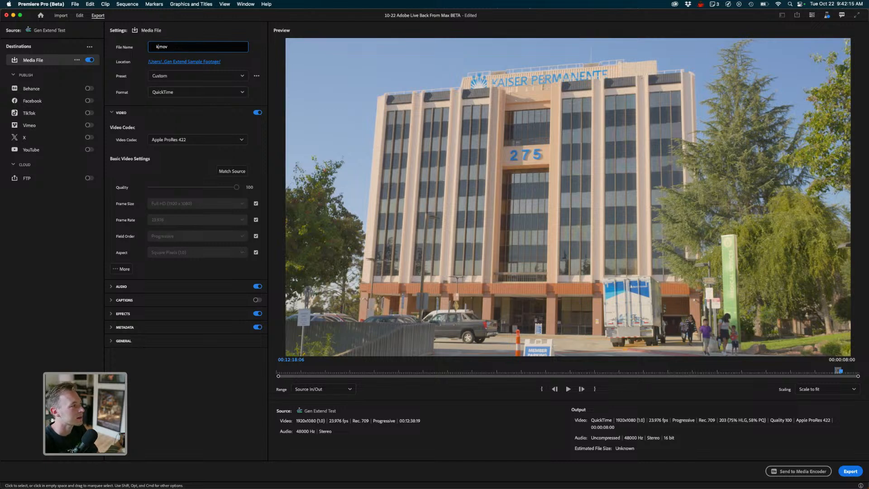
pyautogui.write('aiser building')
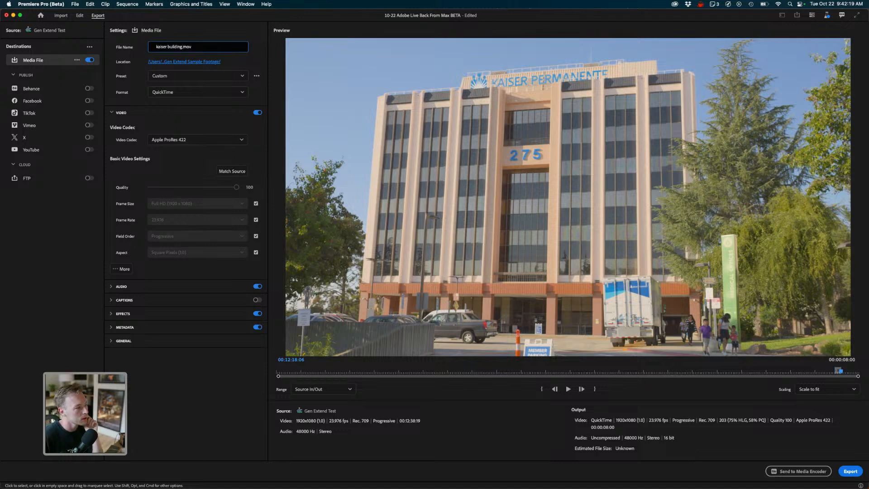
pyautogui.click(850, 471)
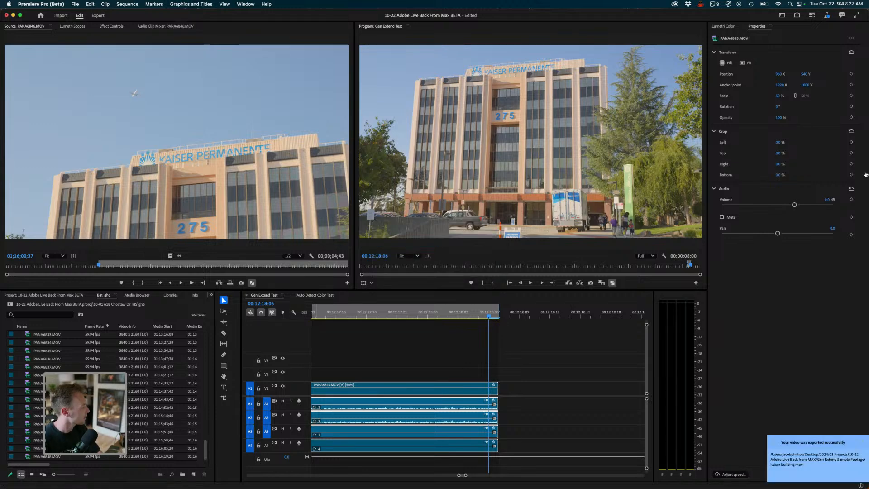
# - Drag kaiser building.mov from Finder into the sequence right after the building clip
pyautogui.press('super+Tab')
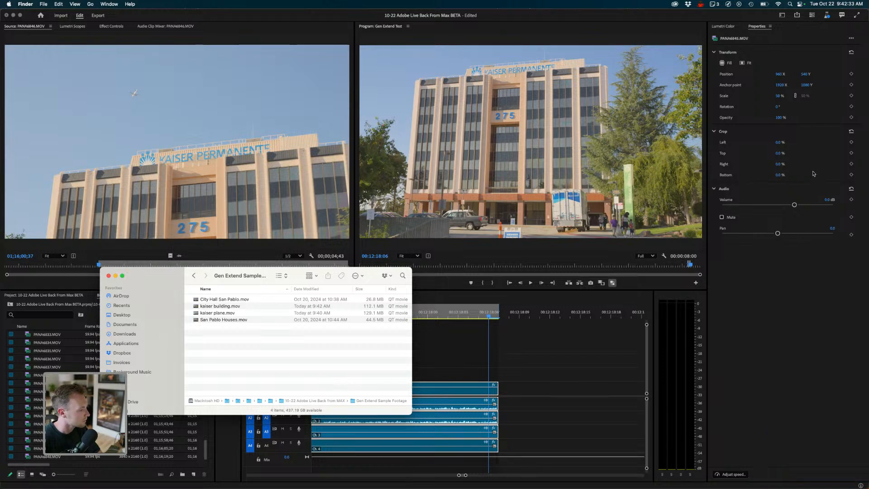
pyautogui.press('Up')
pyautogui.press('Up')
pyautogui.press('Up')
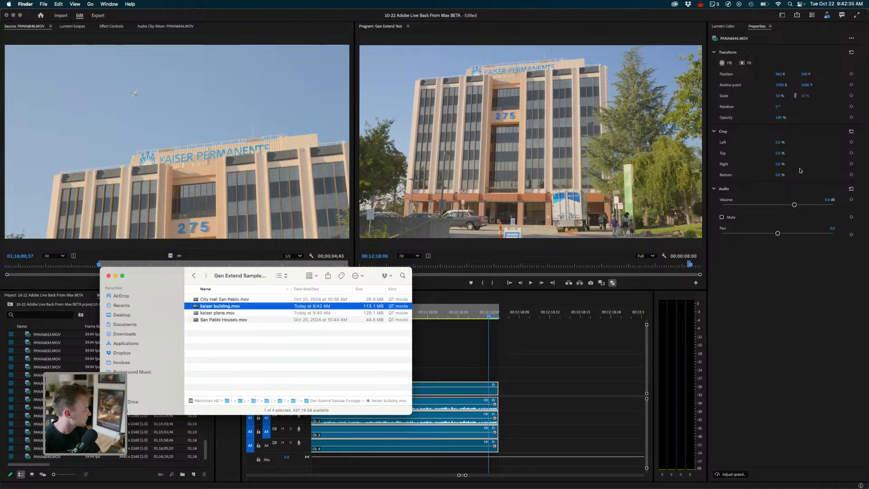
pyautogui.moveTo(220, 306); pyautogui.dragTo(509, 385)
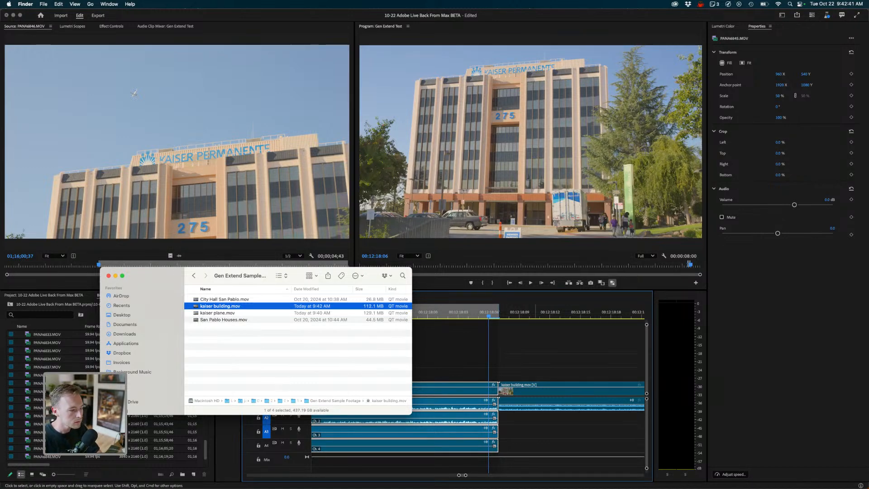
pyautogui.click(536, 355)
pyautogui.click(530, 355)
pyautogui.press('-')
pyautogui.press('-')
pyautogui.press('-')
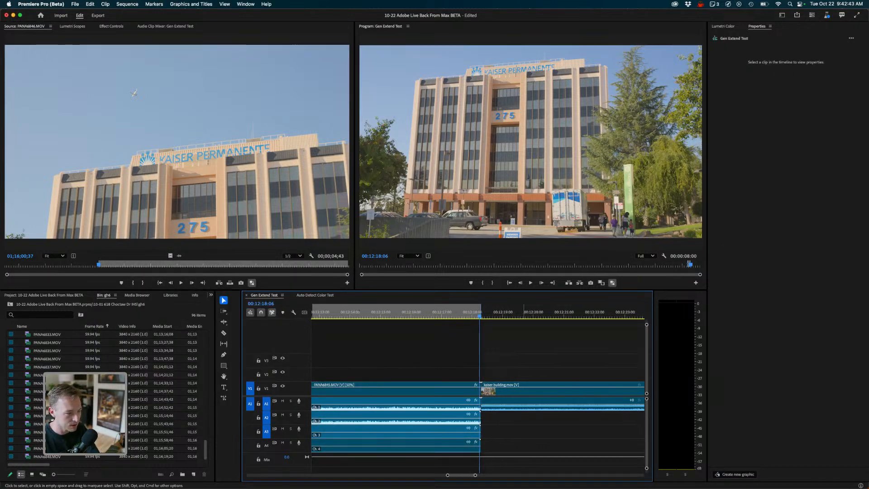
pyautogui.press('-')
pyautogui.press('-')
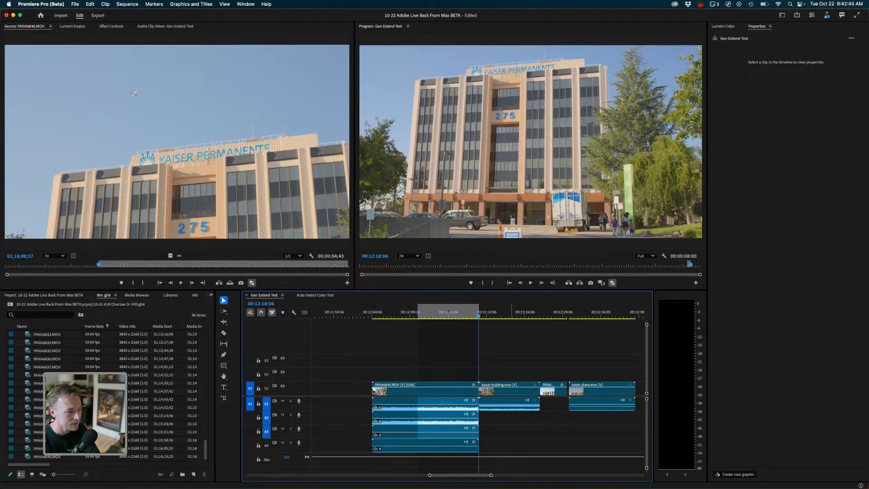
# - Navigate the project bin up to its parent folder
pyautogui.click(529, 312)
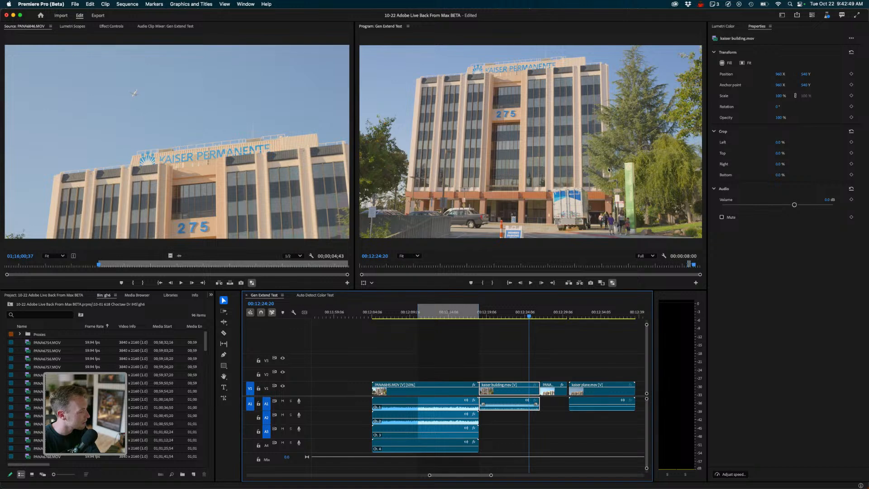
pyautogui.click(10, 304)
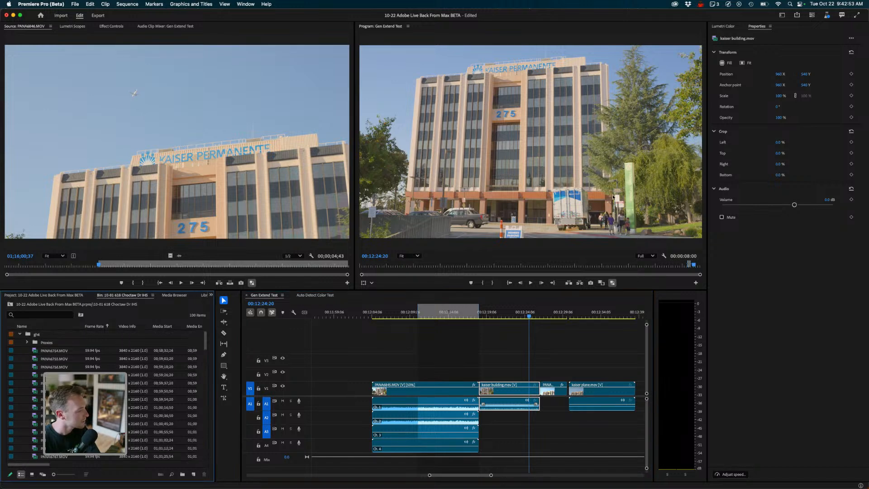
pyautogui.press('super+Up')
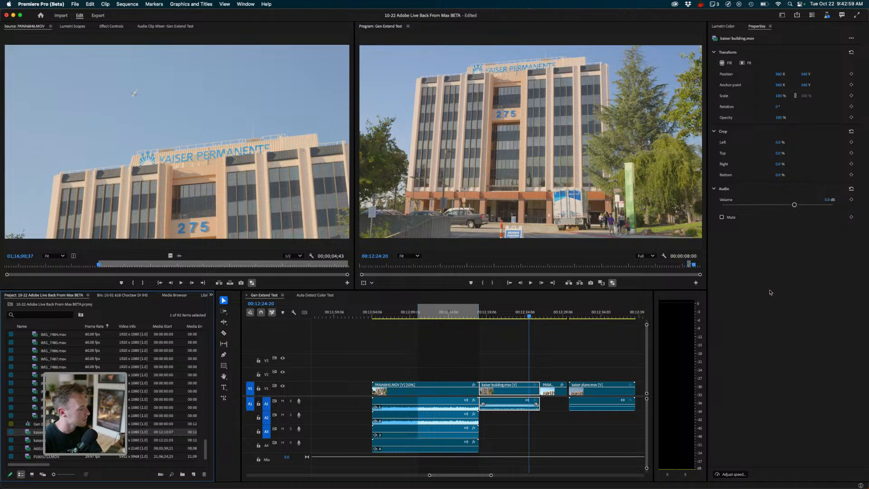
# - Delete the short clip between the kaiser building and kaiser plane clips
pyautogui.click(568, 432)
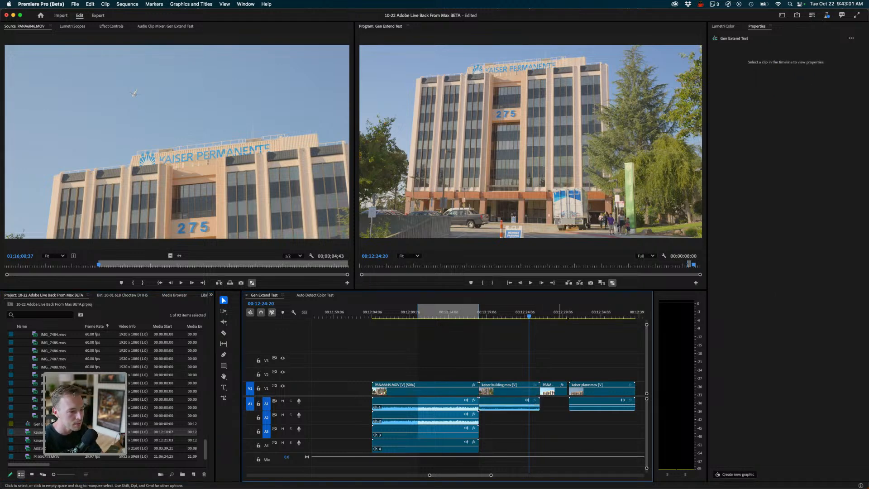
pyautogui.click(555, 312)
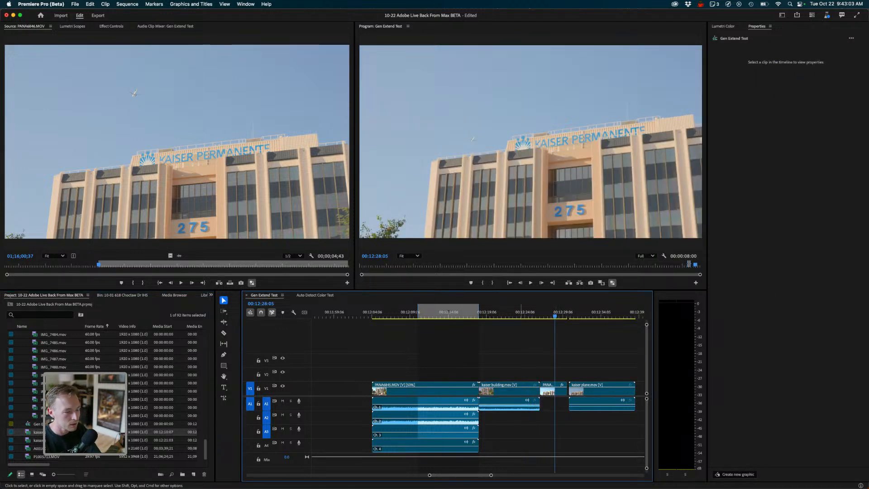
pyautogui.click(550, 389)
pyautogui.press('Delete')
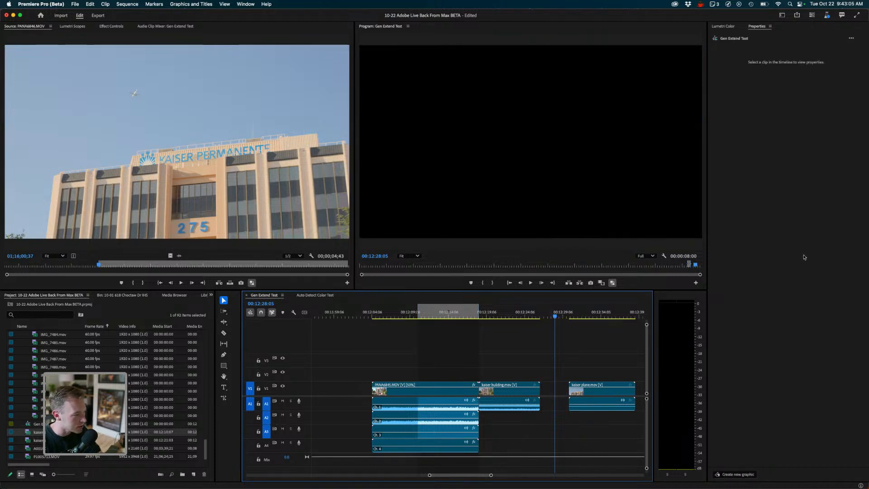
# - Unlink the kaiser building clip's audio and lengthen its end by about 2 seconds with Generative Extend
pyautogui.click(223, 397)
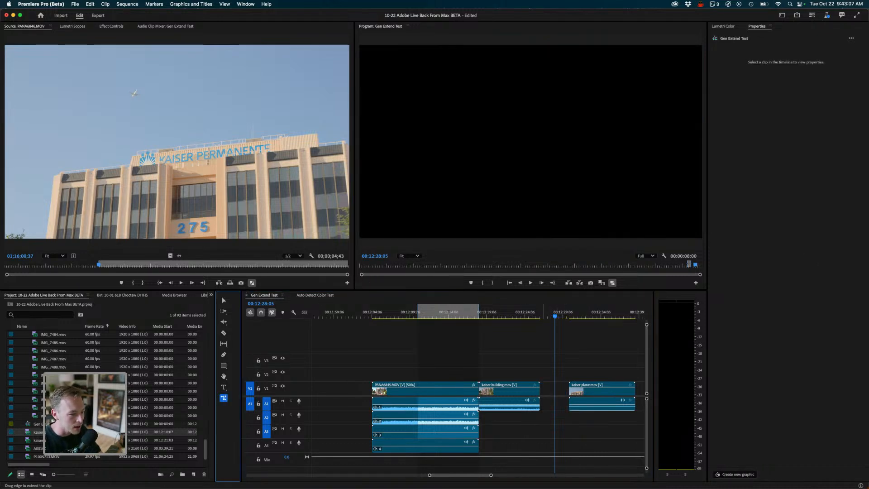
pyautogui.moveTo(539, 390)
pyautogui.mouseDown()
pyautogui.moveTo(552, 391)
pyautogui.moveTo(538, 390)
pyautogui.mouseUp()
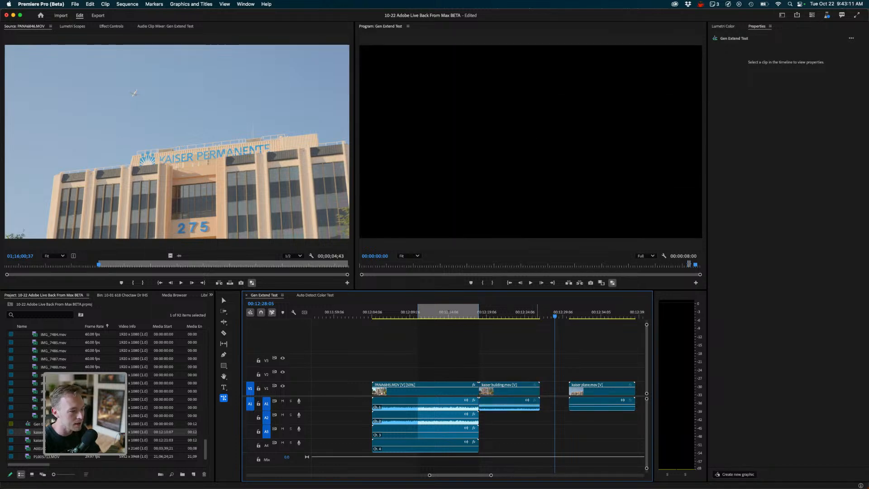
pyautogui.click(532, 311)
pyautogui.press('=')
pyautogui.press('=')
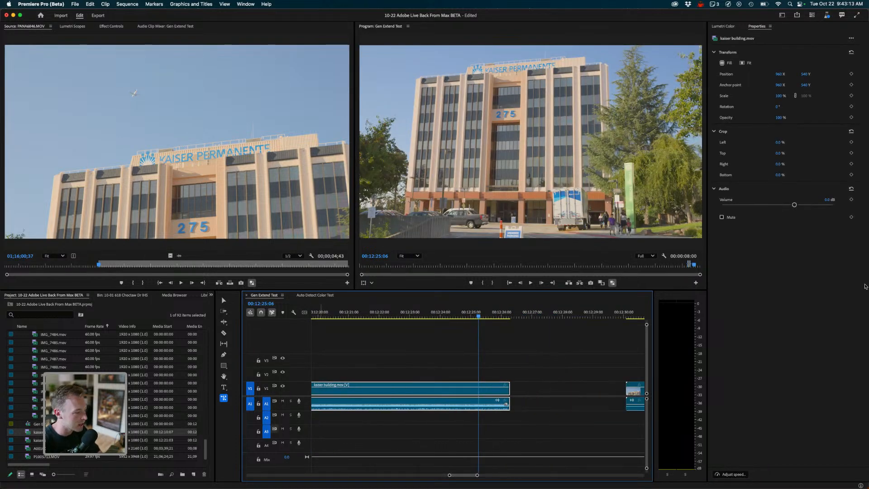
pyautogui.press('super+l')
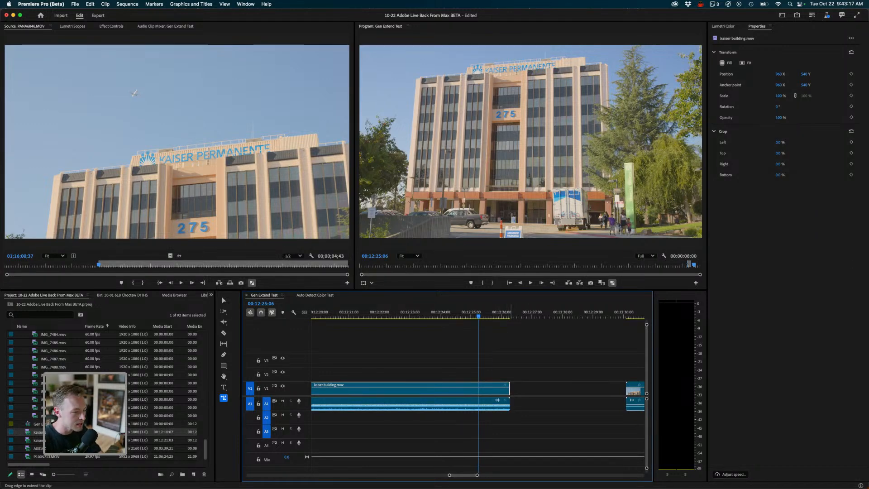
pyautogui.moveTo(510, 388); pyautogui.dragTo(570, 388)
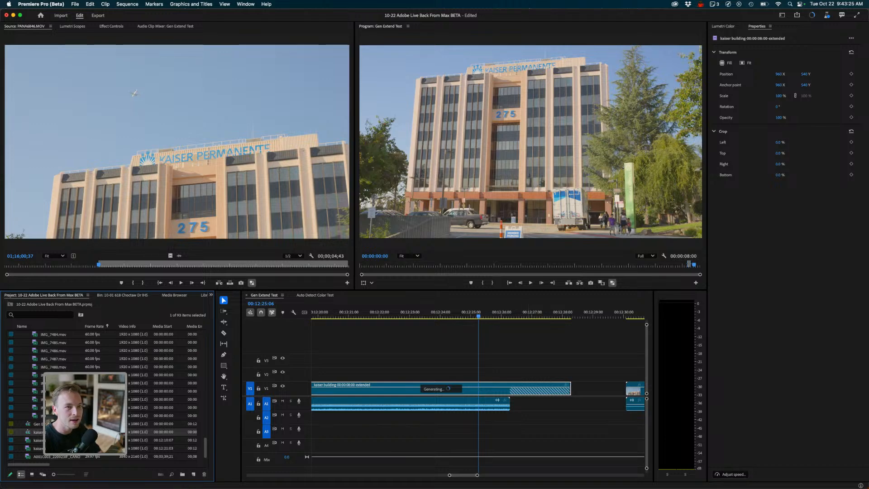
# - Check the background task progress and browse the What's new in Beta feature list
pyautogui.click(812, 15)
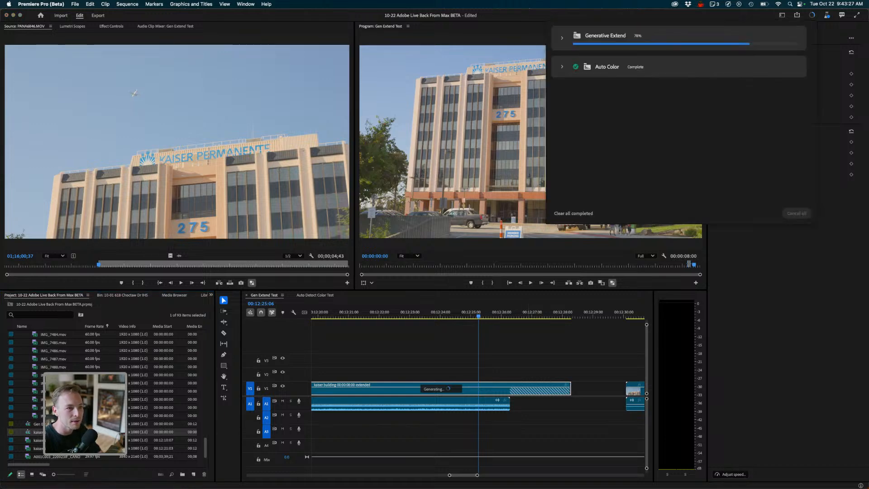
pyautogui.click(827, 14)
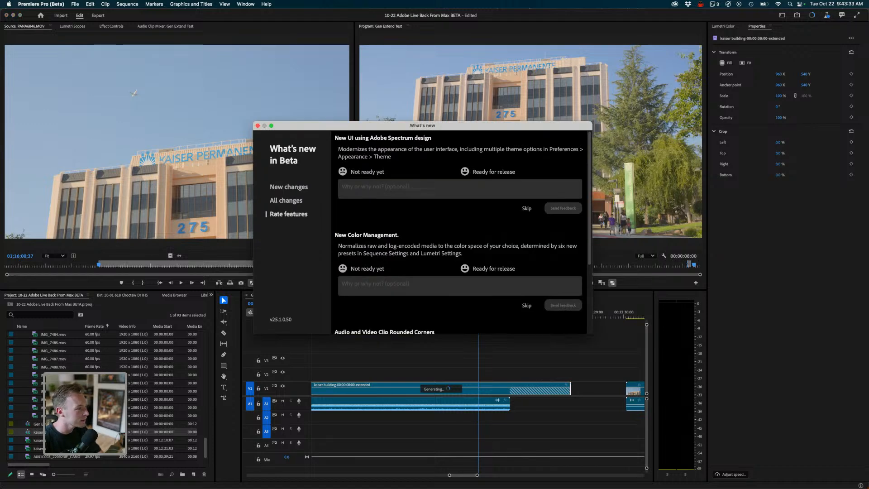
pyautogui.click(289, 186)
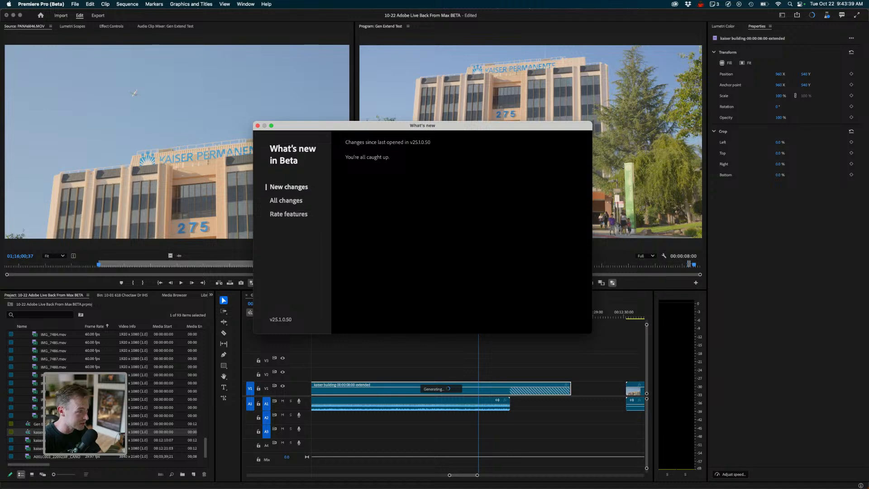
pyautogui.click(286, 200)
pyautogui.scroll(-3, 453, 226)
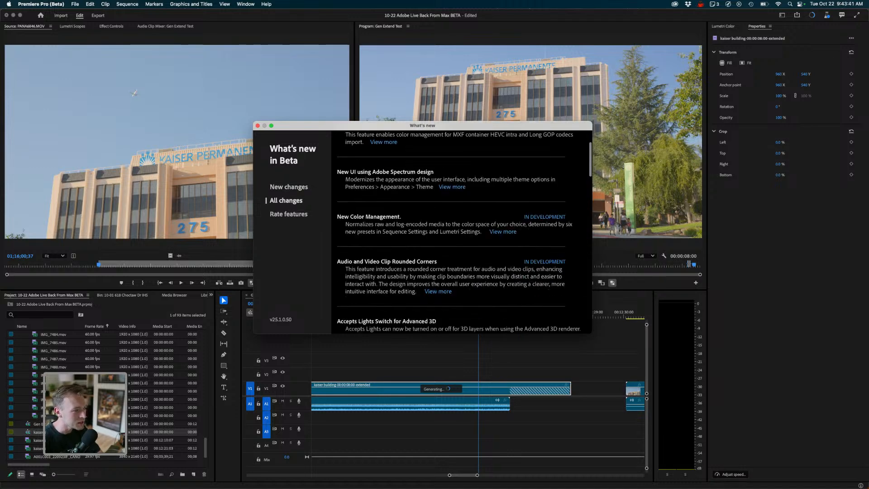
pyautogui.click(258, 125)
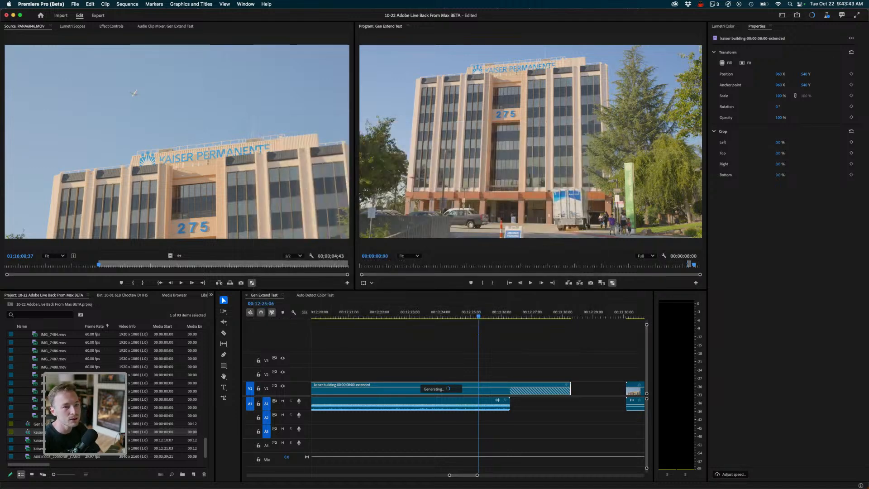
pyautogui.click(813, 15)
pyautogui.click(813, 15)
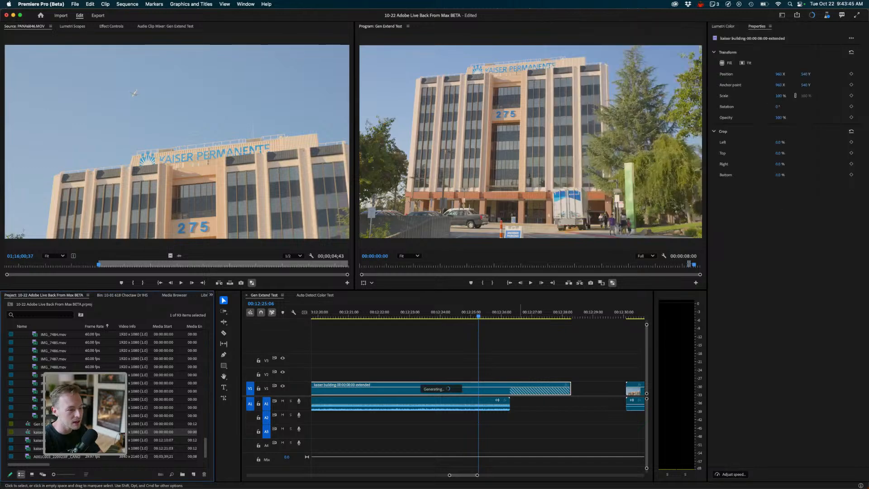
# - Move the kaiser plane clip slightly later in the sequence
pyautogui.click(532, 348)
pyautogui.press('-')
pyautogui.press('-')
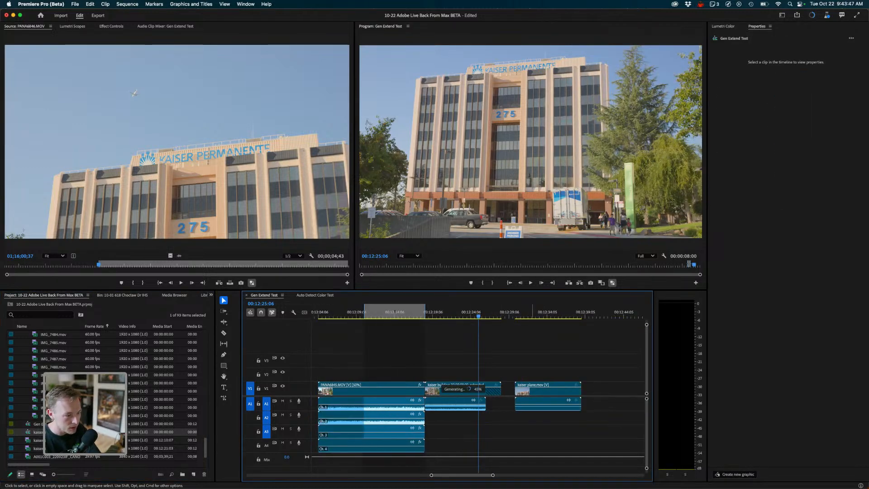
pyautogui.moveTo(551, 313); pyautogui.dragTo(515, 315)
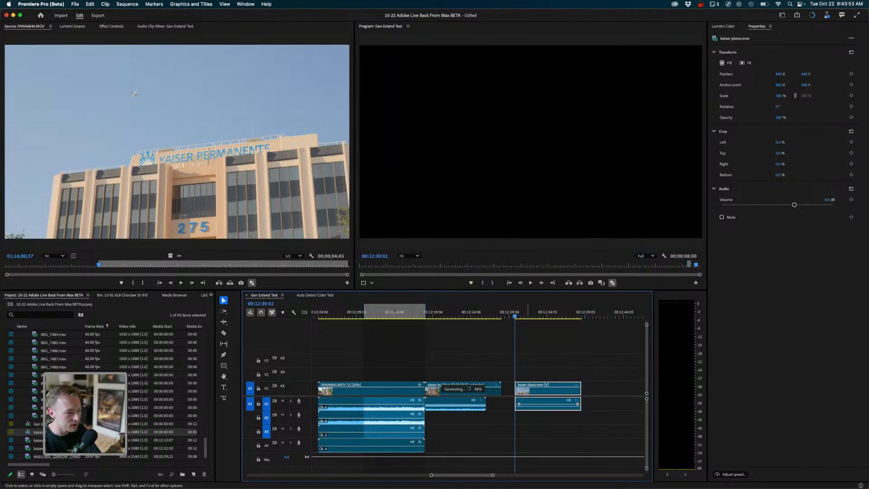
pyautogui.moveTo(528, 390); pyautogui.dragTo(538, 390)
# - Unlink the kaiser plane clip's audio and extend its start by about 2 seconds with Generative Extend
pyautogui.press('super+l')
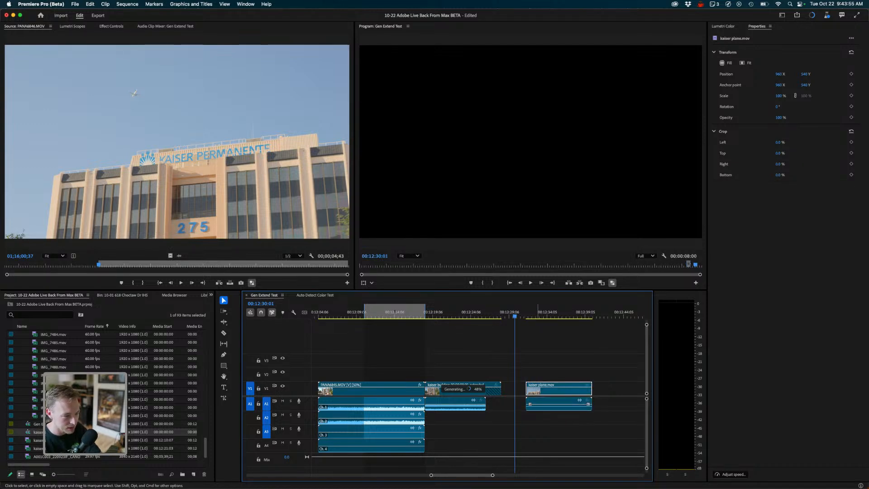
pyautogui.press('g')
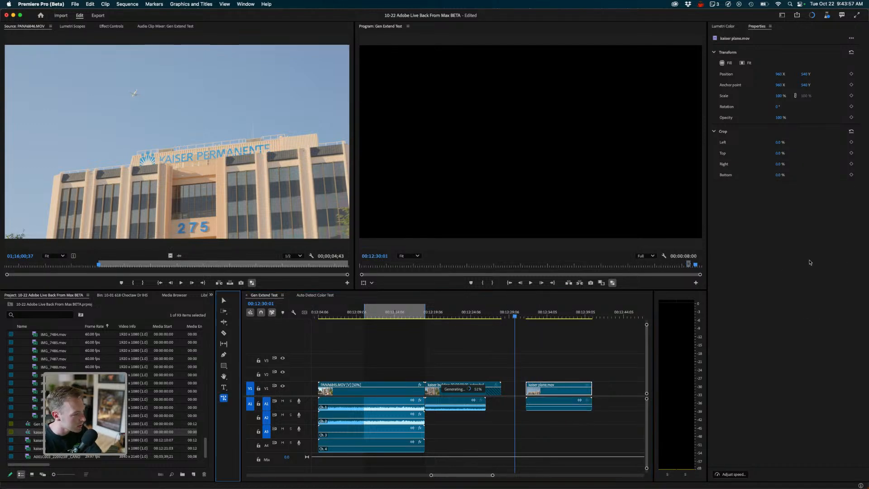
pyautogui.moveTo(526, 389); pyautogui.dragTo(511, 389)
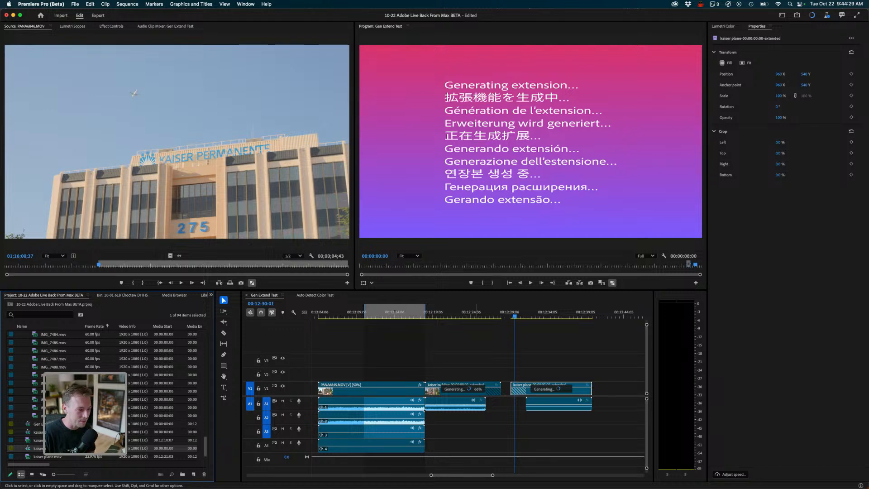
# - Locate an earlier generatively extended backyard family clip in the sequence and play it full screen
pyautogui.click(478, 353)
pyautogui.press('-')
pyautogui.press('-')
pyautogui.press('-')
pyautogui.hscroll(-10, 478, 353)
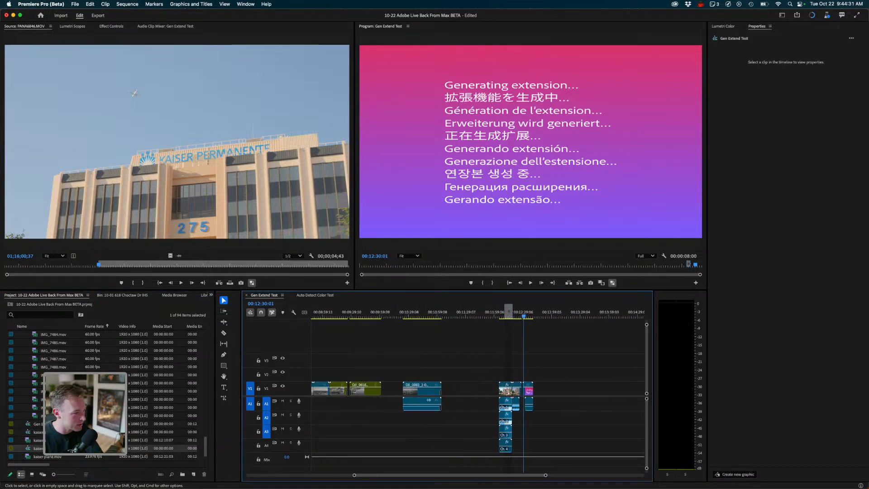
pyautogui.moveTo(515, 313); pyautogui.dragTo(312, 315)
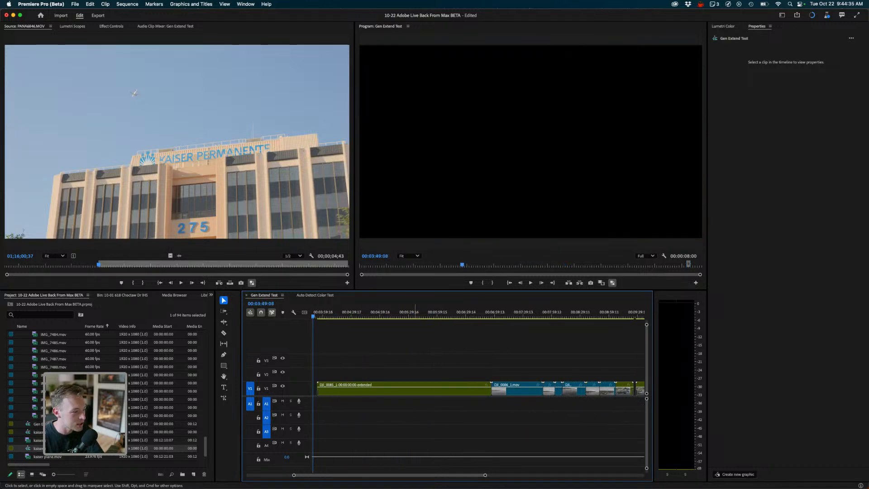
pyautogui.hscroll(-8, 478, 354)
pyautogui.moveTo(419, 314); pyautogui.dragTo(343, 316)
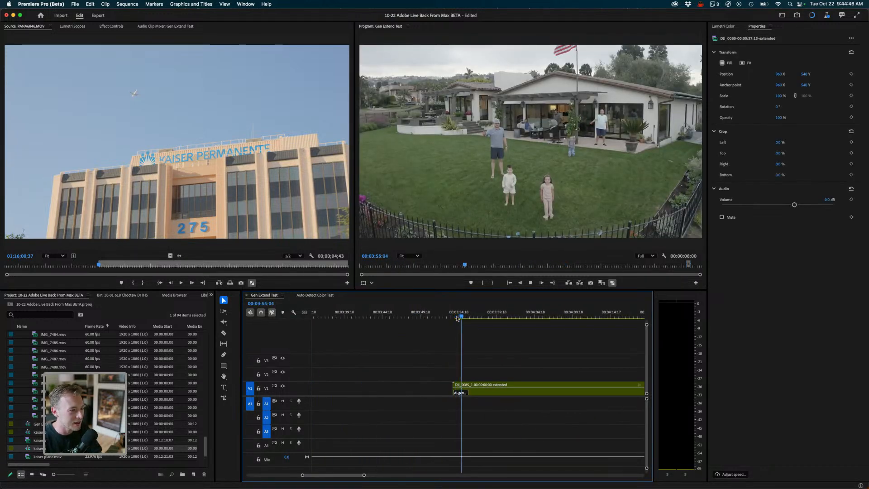
pyautogui.click(454, 318)
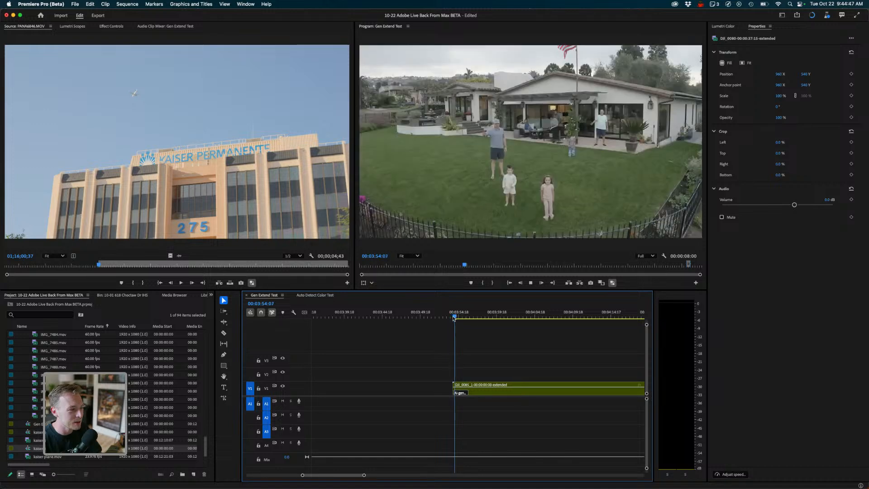
pyautogui.moveTo(457, 316); pyautogui.dragTo(454, 316)
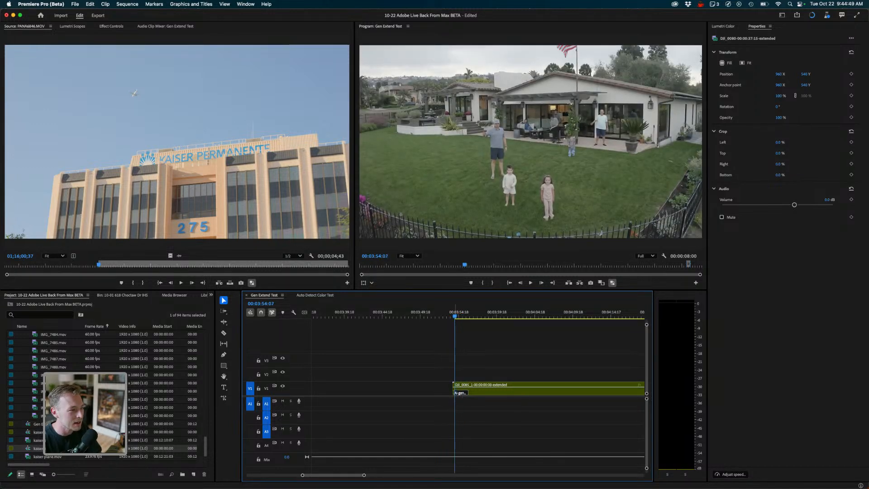
pyautogui.hotkey('ctrl', '`')
pyautogui.press('space')
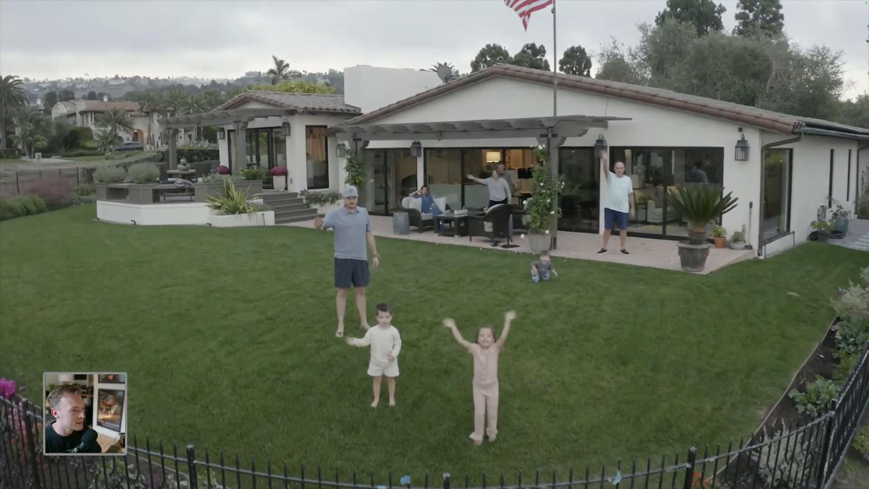
pyautogui.hotkey('ctrl', '`')
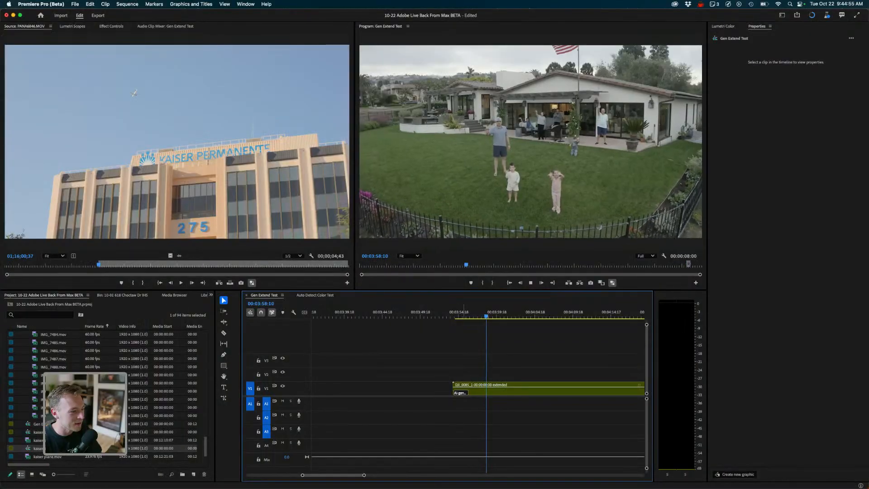
pyautogui.press('space')
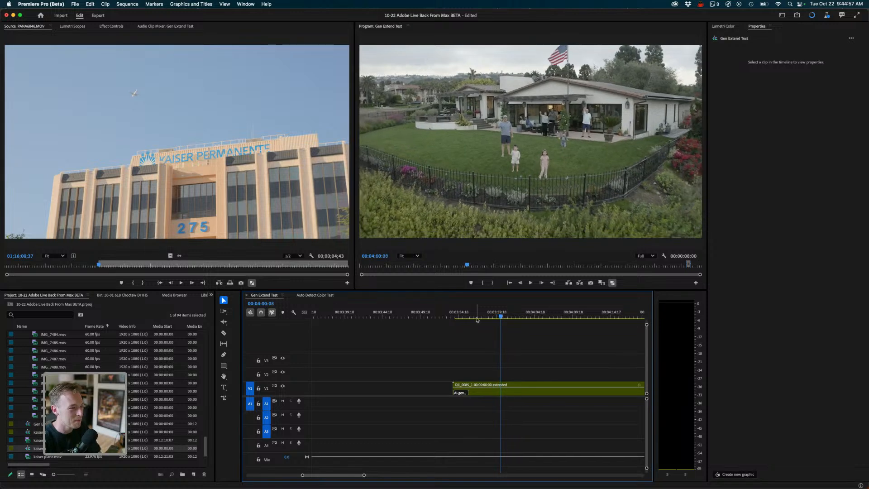
# - Return to the kaiser building and plane clips in the timeline to review their extensions
pyautogui.press('\\')
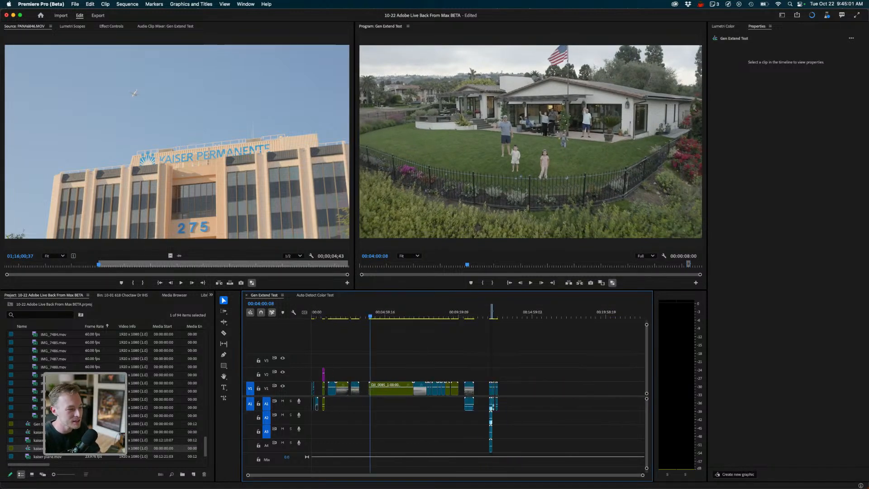
pyautogui.click(496, 314)
pyautogui.press('=')
pyautogui.press('=')
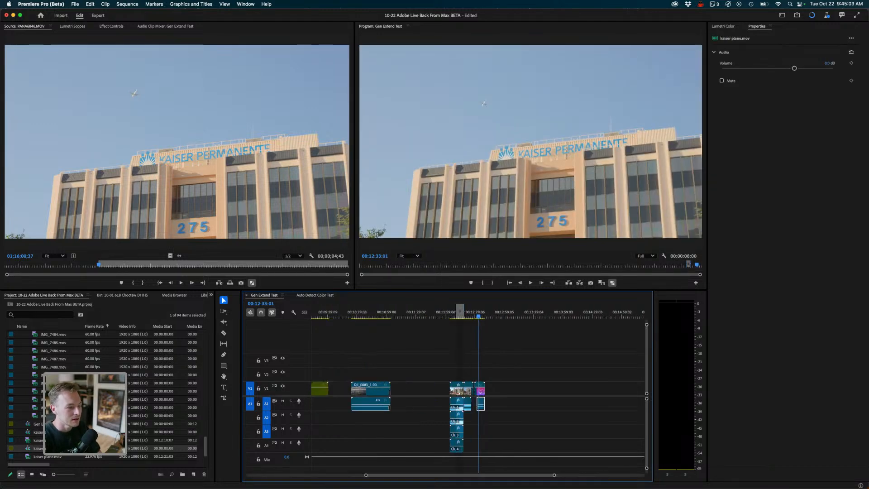
pyautogui.press('=')
pyautogui.press('=')
pyautogui.press('=')
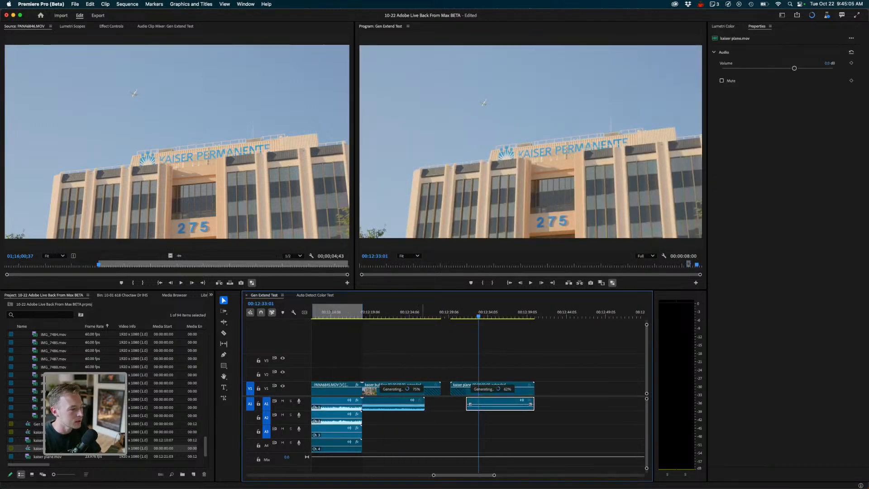
pyautogui.click(417, 312)
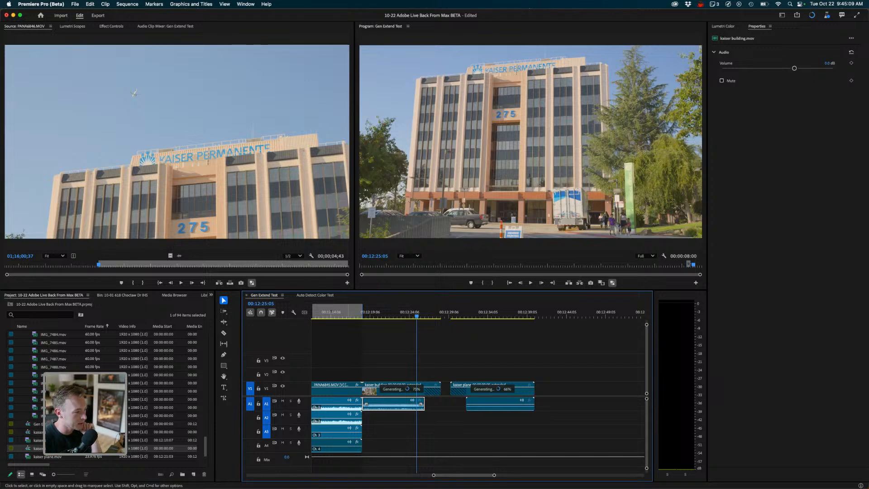
pyautogui.click(368, 428)
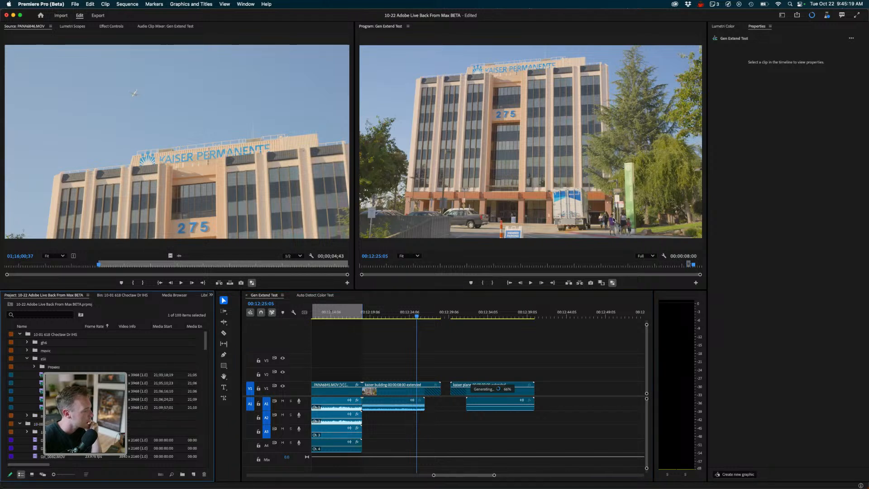
# - Place the P1050713 family clip after the kaiser plane clip in the sequence, and add a matching audio clip onto track A5 beneath it
pyautogui.moveTo(631, 261); pyautogui.dragTo(550, 389)
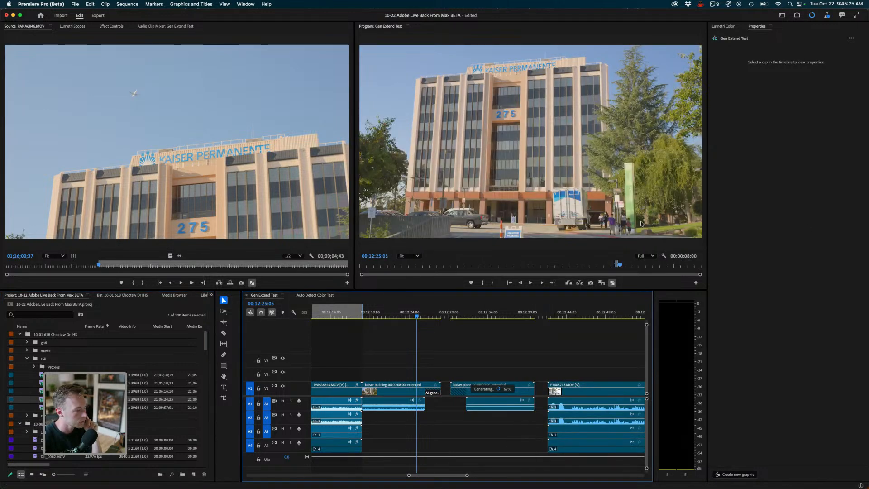
pyautogui.doubleClick(642, 268)
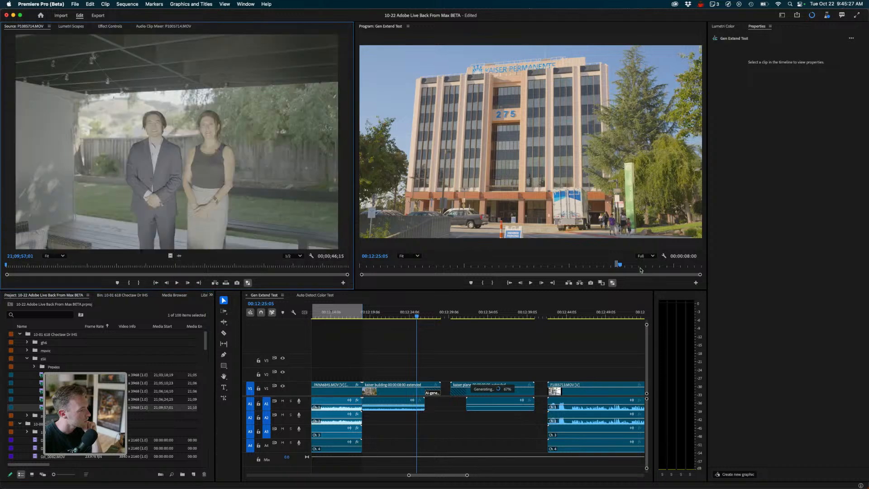
pyautogui.click(635, 253)
pyautogui.hotkey('shift', 'o')
pyautogui.hotkey('shift', '1')
pyautogui.press('Down')
pyautogui.hotkey('shift', 'o')
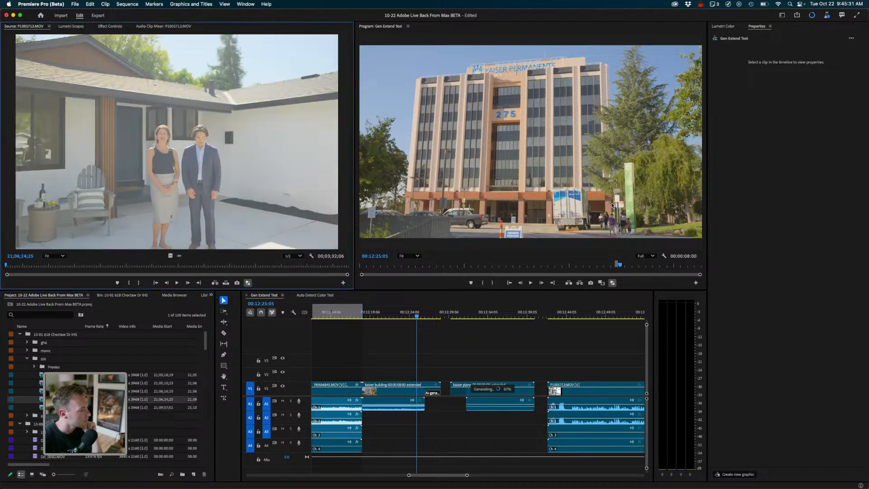
pyautogui.hotkey('shift', '1')
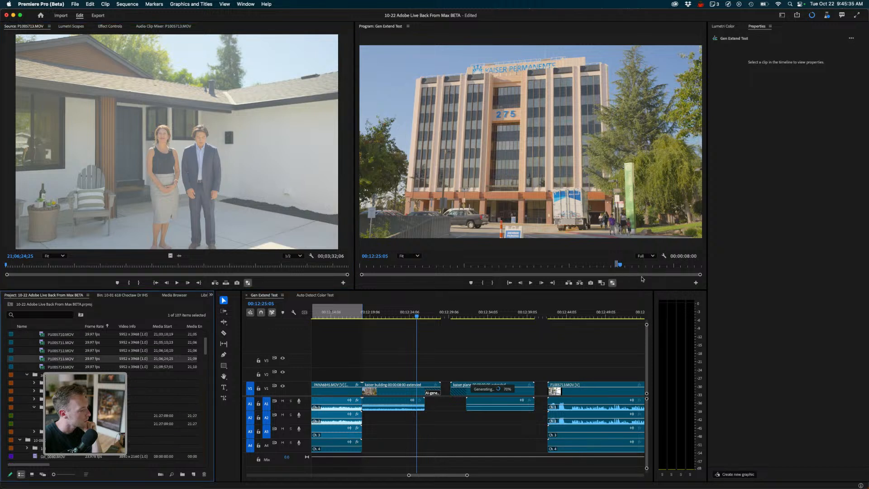
pyautogui.moveTo(68, 416); pyautogui.dragTo(548, 470)
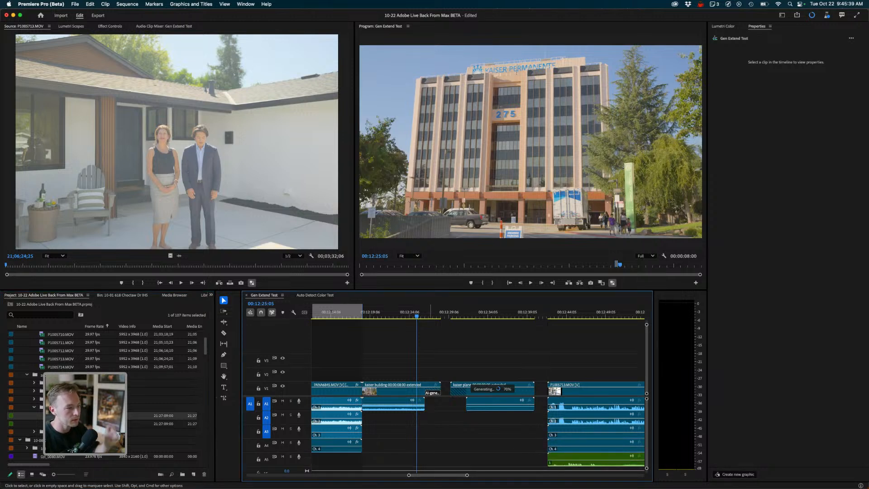
# - Play back the generatively extended kaiser building clip in the timeline
pyautogui.moveTo(417, 316); pyautogui.dragTo(404, 316)
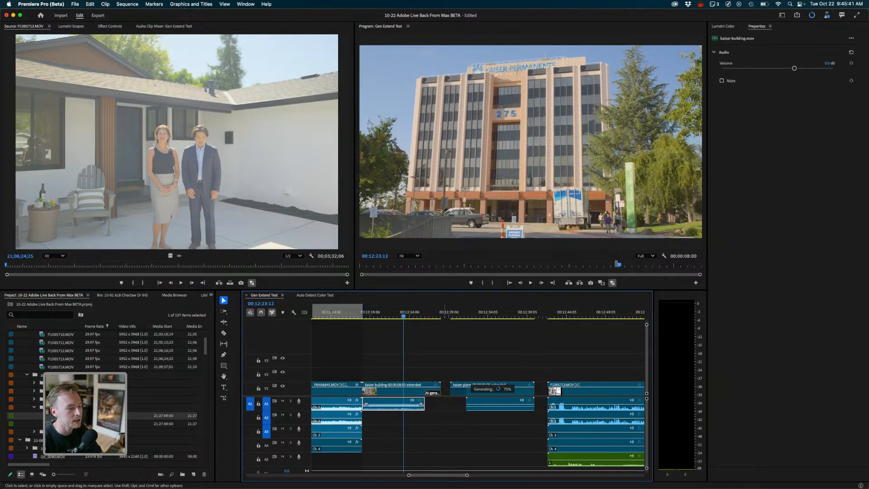
pyautogui.press('space')
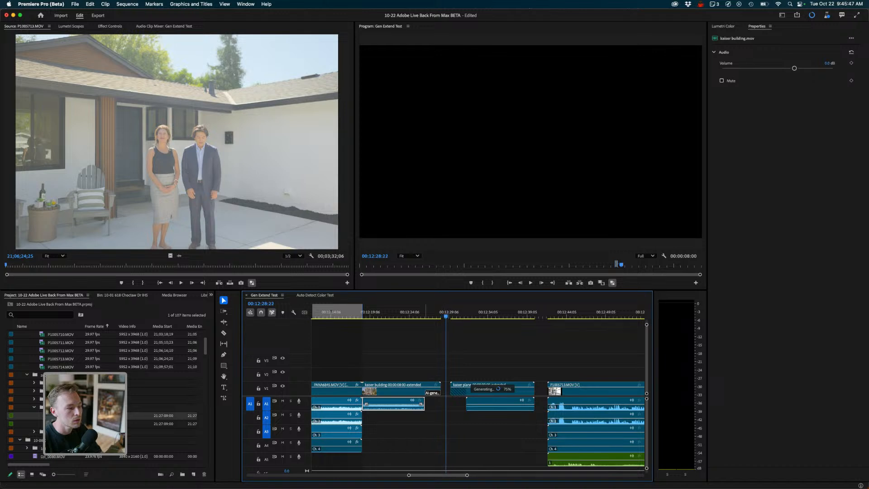
pyautogui.moveTo(444, 325); pyautogui.dragTo(408, 312)
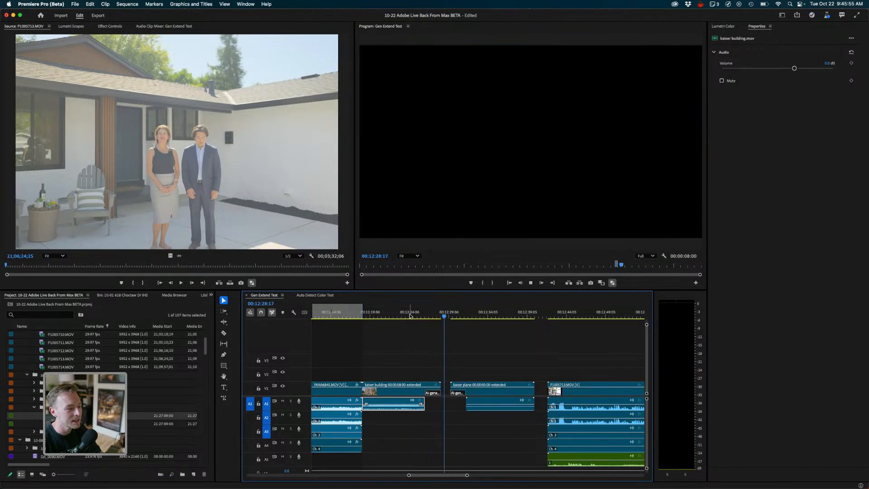
pyautogui.click(417, 316)
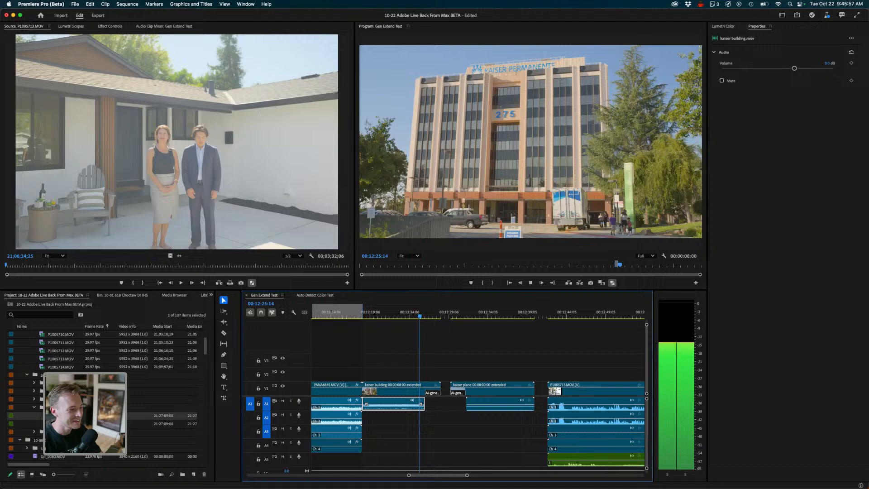
pyautogui.click(417, 316)
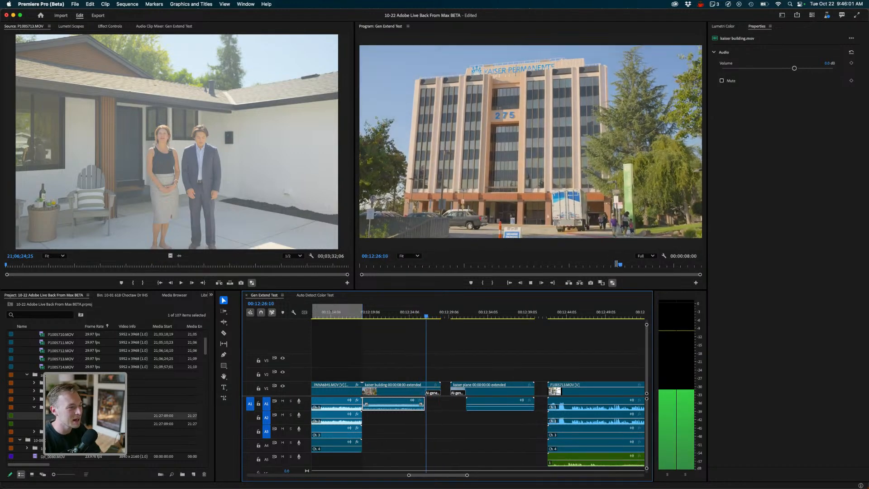
pyautogui.press('space')
pyautogui.moveTo(426, 312)
pyautogui.mouseDown()
pyautogui.moveTo(382, 313)
pyautogui.moveTo(427, 313)
pyautogui.moveTo(408, 313)
pyautogui.mouseUp()
# - Zoom out and browse through the sequence to examine the other generatively extended clips
pyautogui.press('-')
pyautogui.press('-')
pyautogui.hscroll(-15, 478, 391)
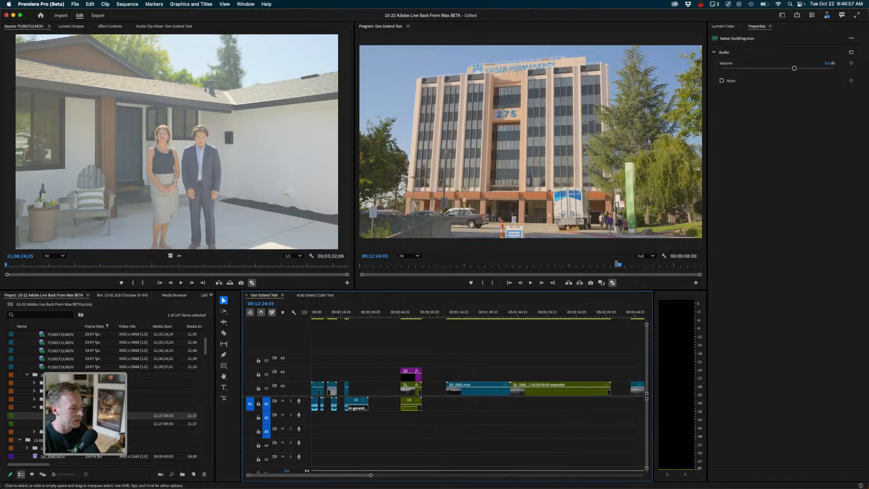
pyautogui.moveTo(323, 312); pyautogui.dragTo(321, 315)
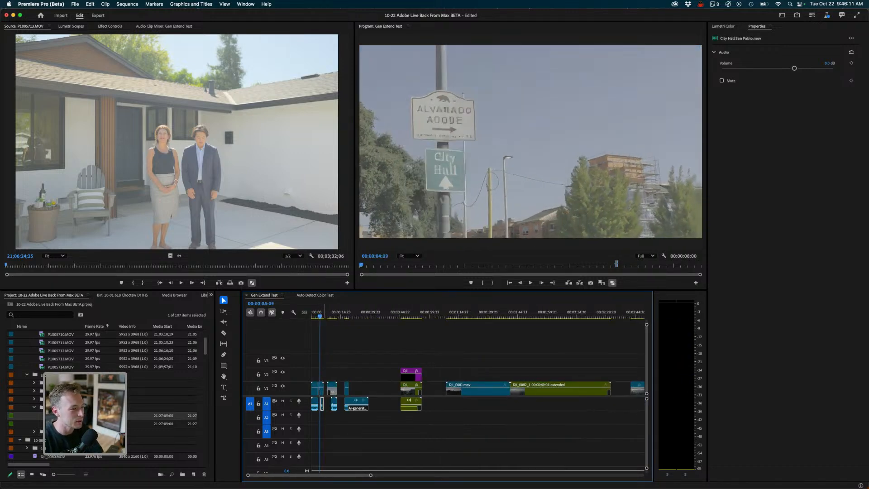
pyautogui.press('space')
pyautogui.press('space')
pyautogui.hscroll(10, 478, 392)
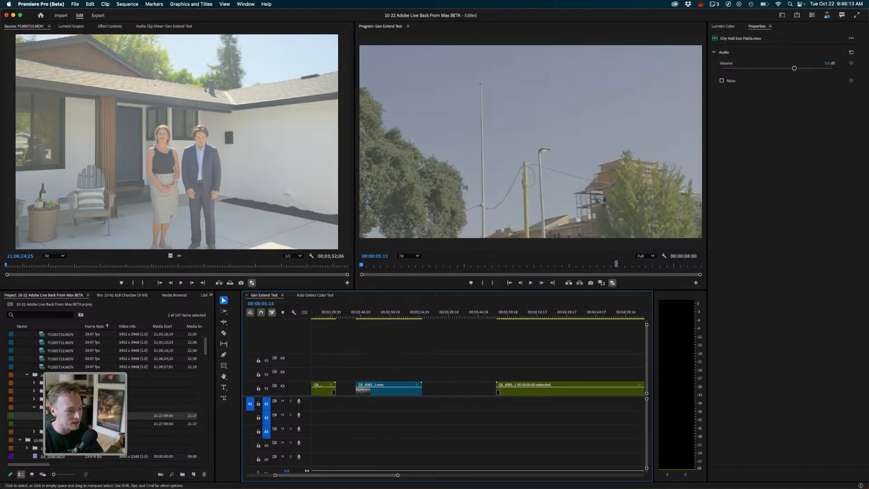
pyautogui.press('-')
pyautogui.press('-')
pyautogui.press('-')
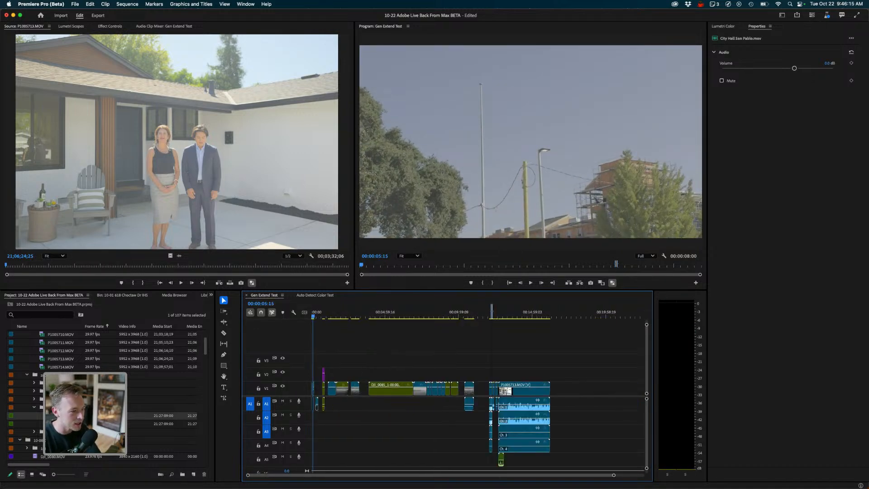
pyautogui.moveTo(512, 316)
pyautogui.mouseDown()
pyautogui.moveTo(471, 315)
pyautogui.moveTo(502, 315)
pyautogui.mouseUp()
pyautogui.press('=')
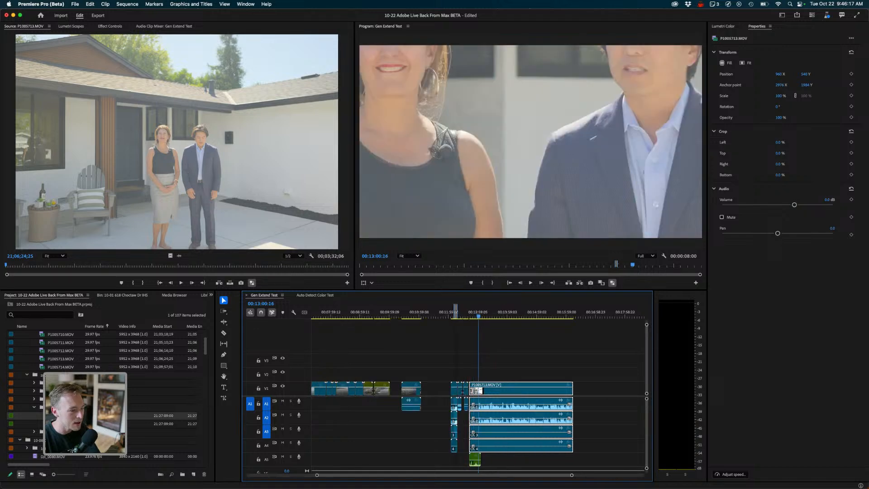
# - Play back the extended start of the kaiser plane clip several times
pyautogui.moveTo(419, 315); pyautogui.dragTo(471, 315)
pyautogui.press('-')
pyautogui.press('=')
pyautogui.press('=')
pyautogui.press('=')
pyautogui.press('=')
pyautogui.press('=')
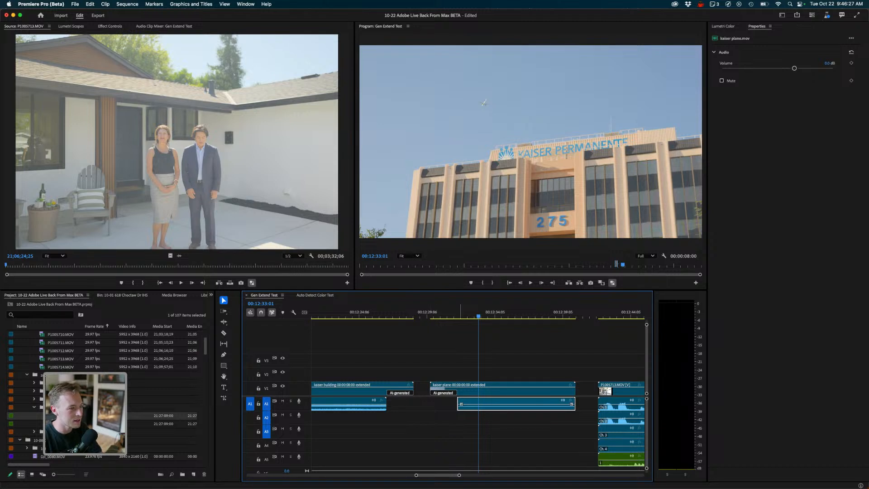
pyautogui.moveTo(461, 315); pyautogui.dragTo(421, 316)
pyautogui.press('space')
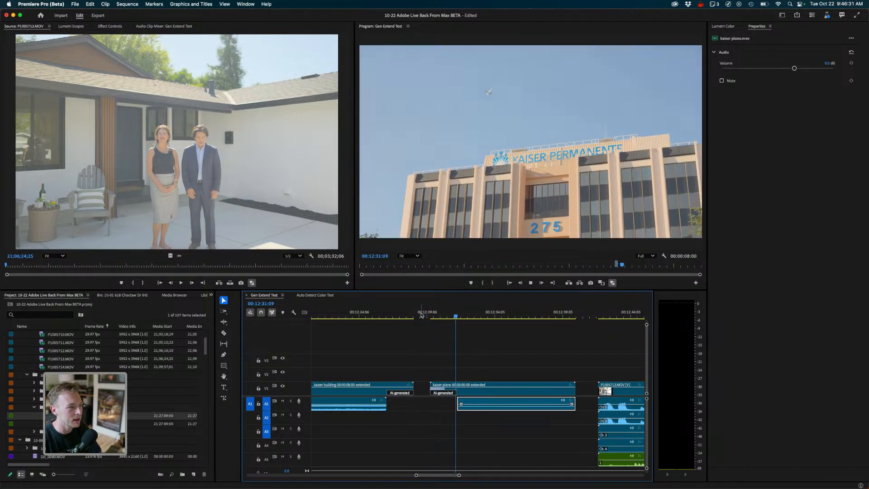
pyautogui.click(429, 315)
pyautogui.press('space')
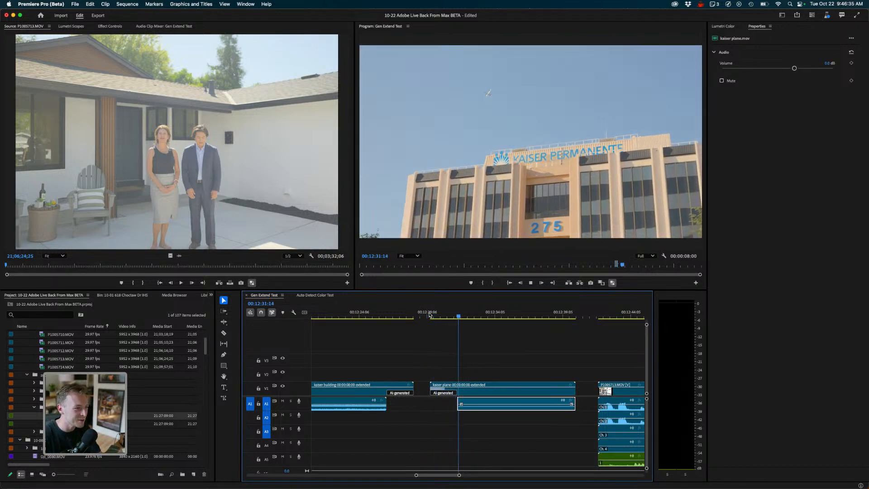
pyautogui.click(446, 315)
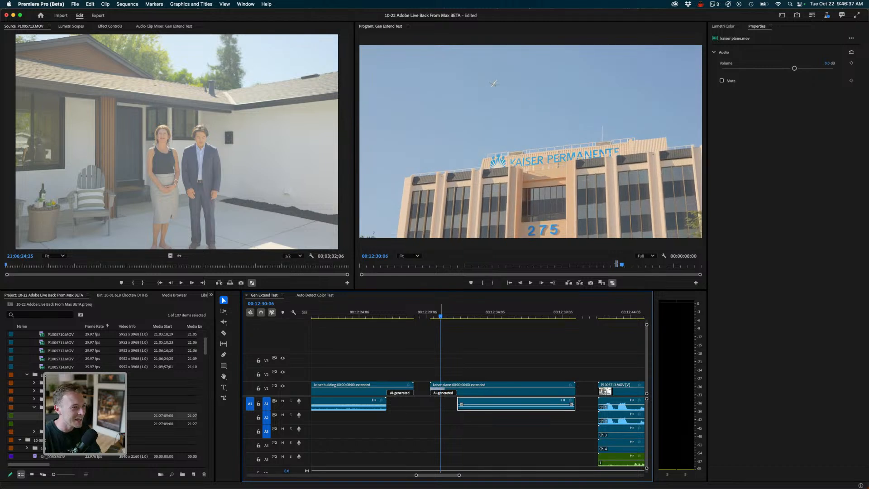
pyautogui.press('space')
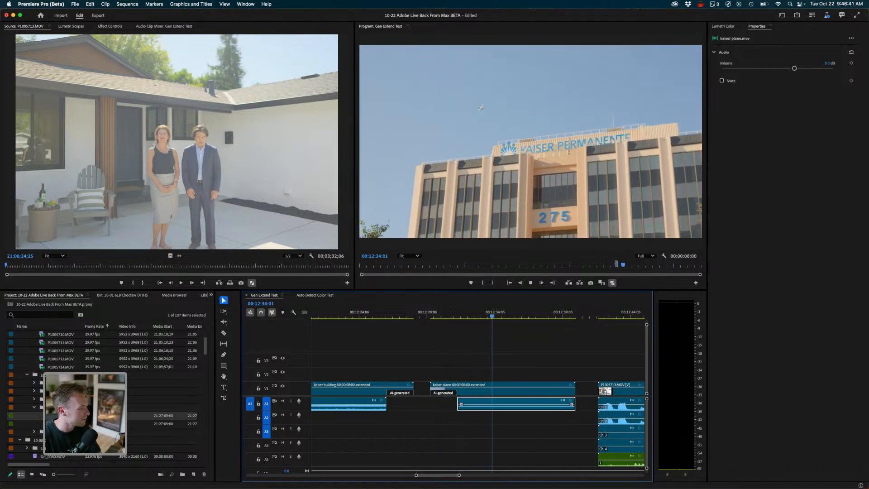
pyautogui.click(445, 315)
pyautogui.moveTo(445, 315); pyautogui.dragTo(418, 313)
pyautogui.press('space')
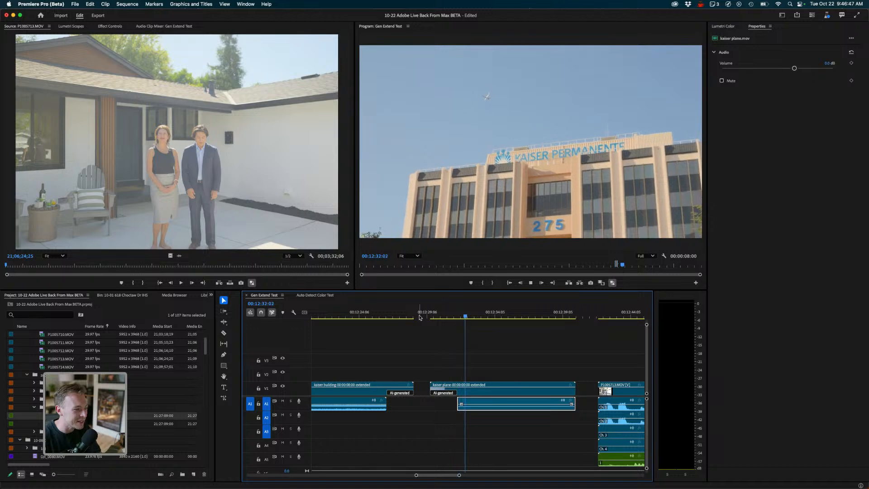
pyautogui.moveTo(444, 315); pyautogui.dragTo(413, 315)
pyautogui.press('space')
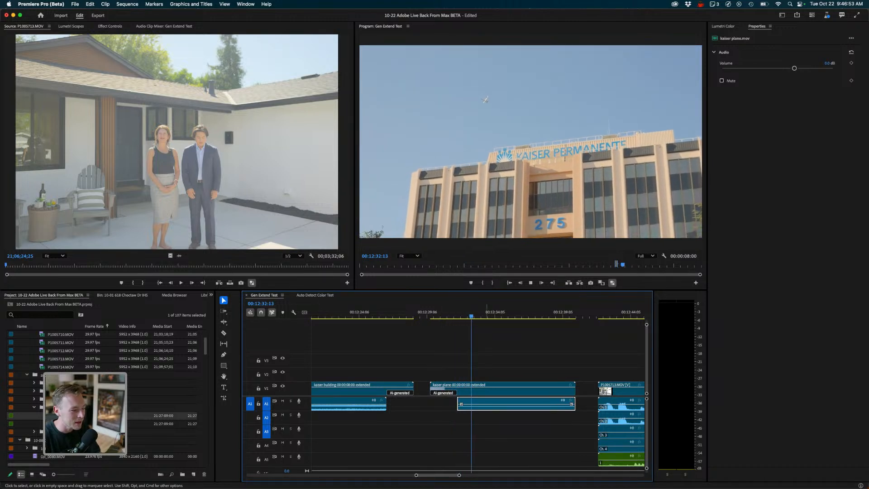
pyautogui.press('space')
# - Select the extended kaiser plane clip and examine its Lumetri Color settings
pyautogui.click(466, 390)
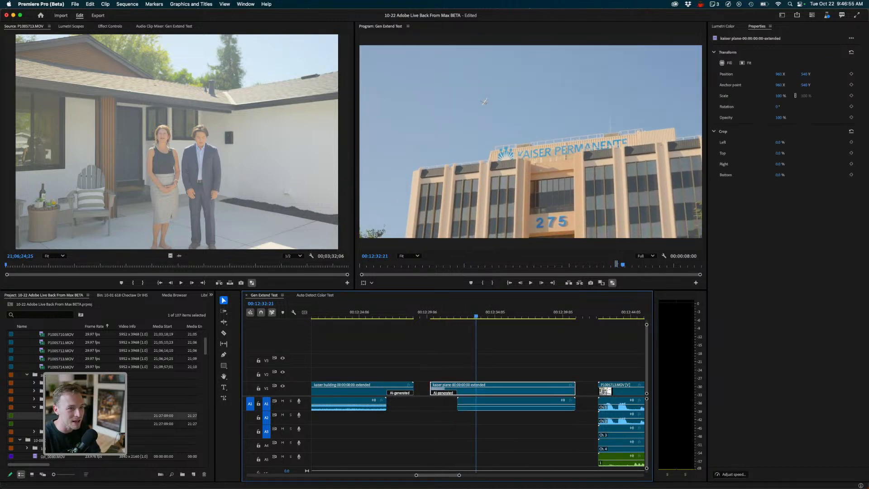
pyautogui.click(723, 27)
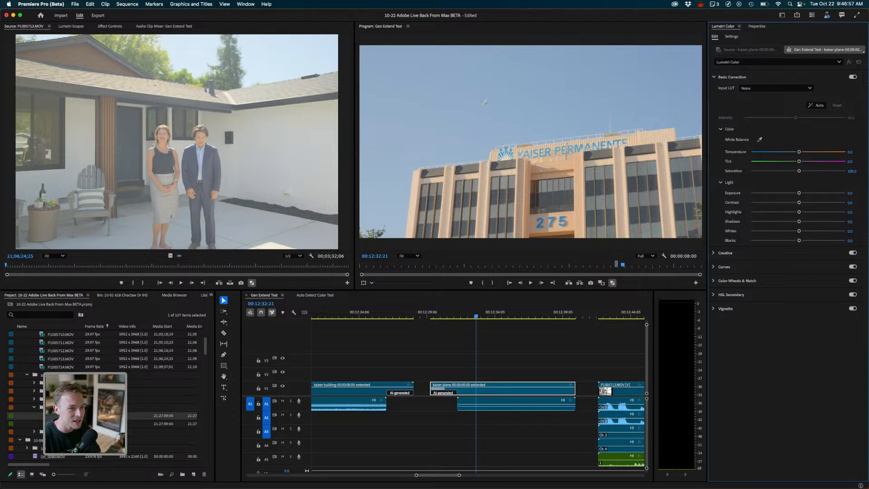
pyautogui.click(732, 36)
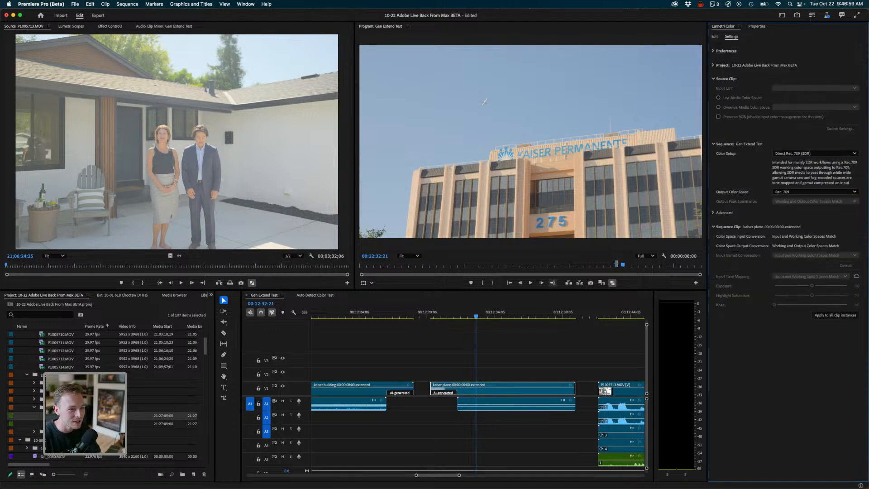
pyautogui.click(463, 347)
pyautogui.click(485, 389)
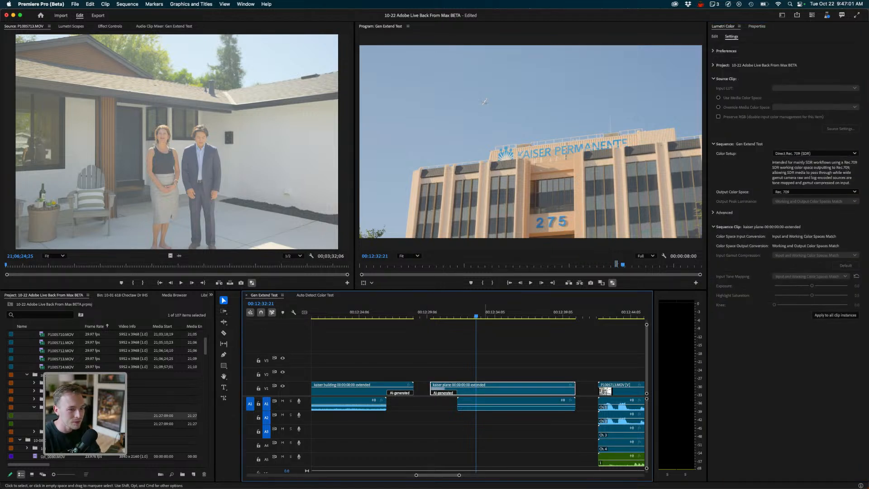
# - In the Auto Detect Color Test sequence, select the P1050713 clip and set its transform to Fill
pyautogui.click(315, 295)
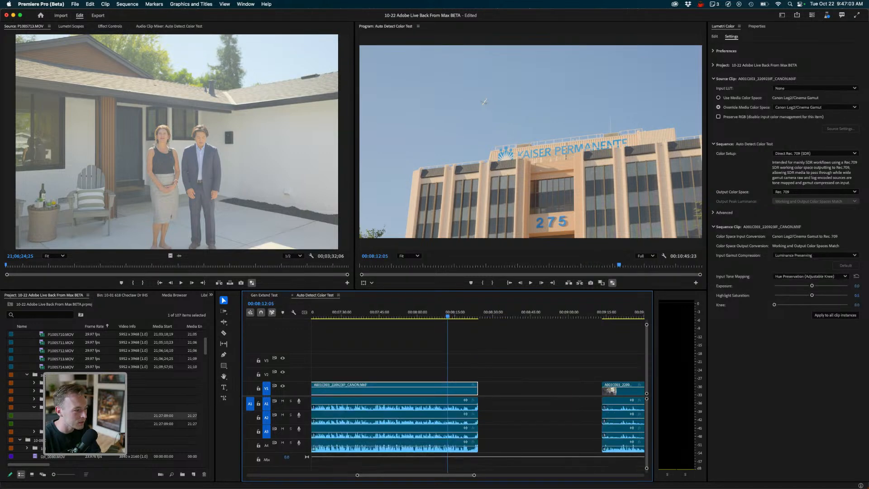
pyautogui.click(479, 345)
pyautogui.press('-')
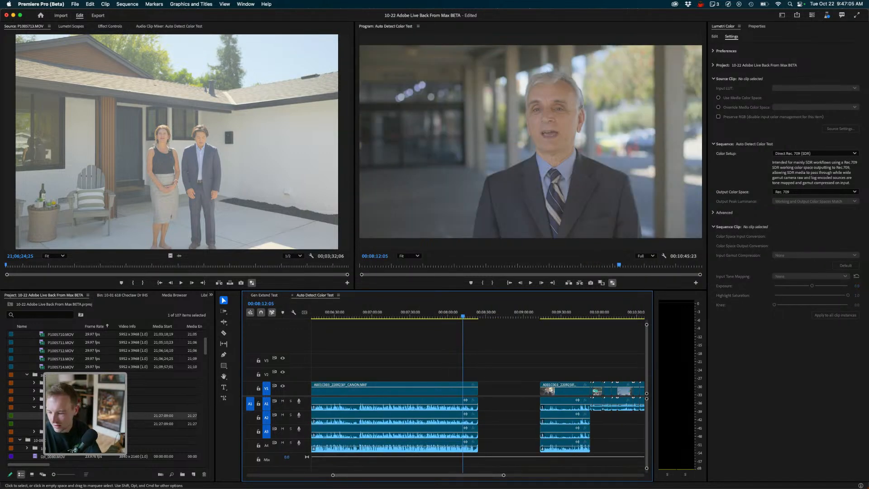
pyautogui.press('-')
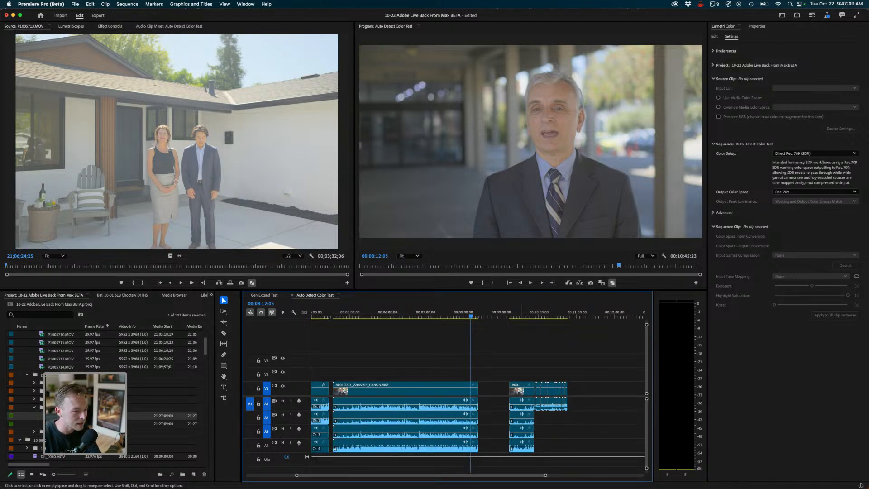
pyautogui.press('-')
pyautogui.press('-')
pyautogui.press('-')
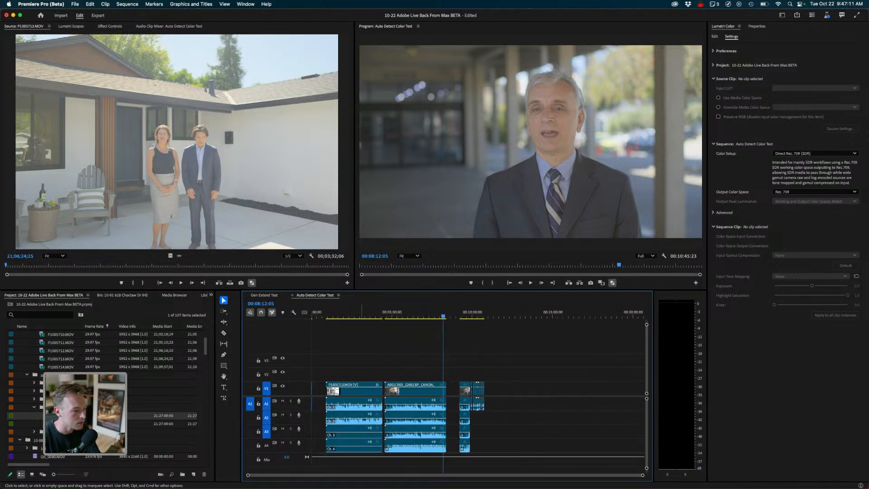
pyautogui.moveTo(362, 314); pyautogui.dragTo(366, 314)
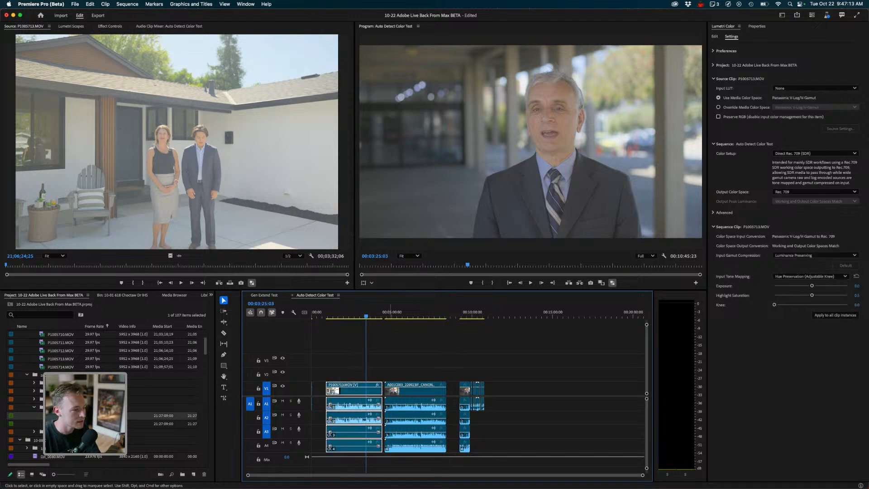
pyautogui.click(757, 26)
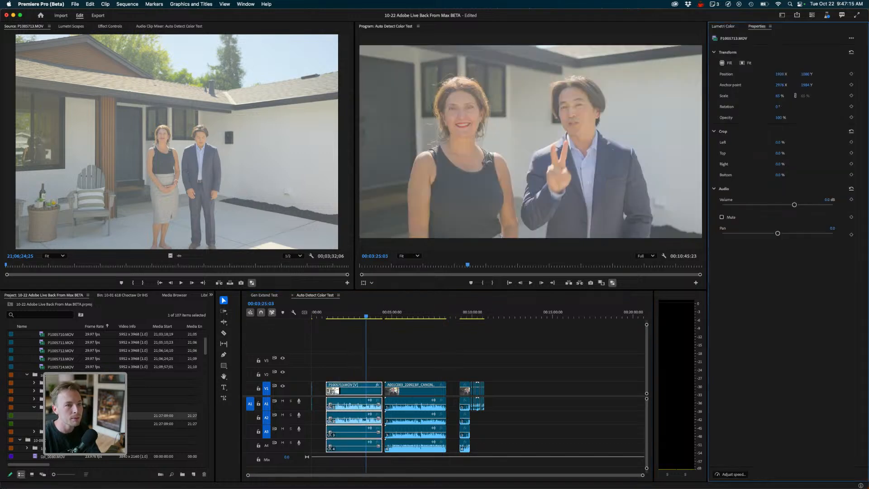
pyautogui.click(726, 63)
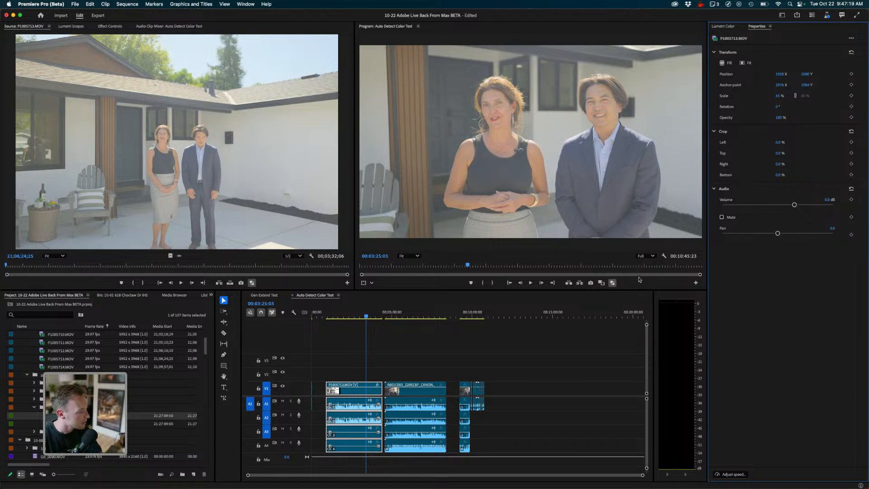
pyautogui.moveTo(68, 416); pyautogui.dragTo(670, 274)
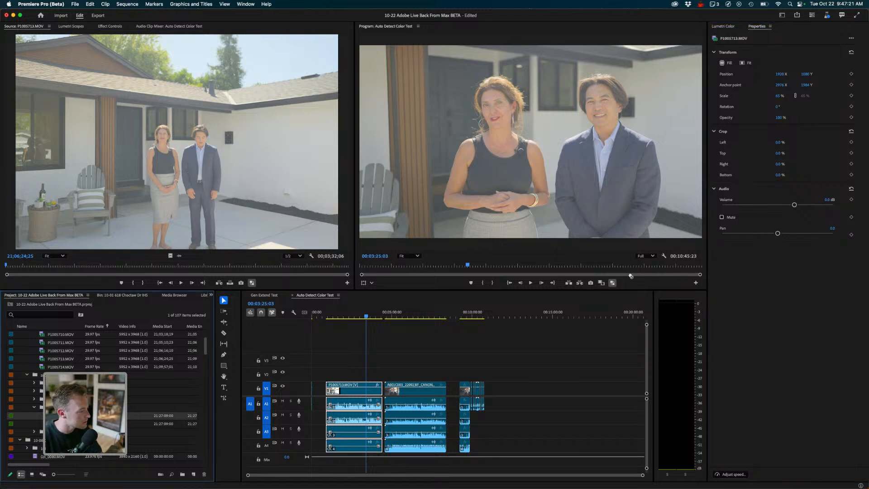
pyautogui.moveTo(622, 261)
pyautogui.mouseDown()
pyautogui.moveTo(645, 276)
pyautogui.moveTo(498, 430)
pyautogui.moveTo(363, 470)
pyautogui.moveTo(379, 470)
pyautogui.moveTo(346, 469)
pyautogui.moveTo(621, 266)
pyautogui.moveTo(623, 254)
pyautogui.mouseUp()
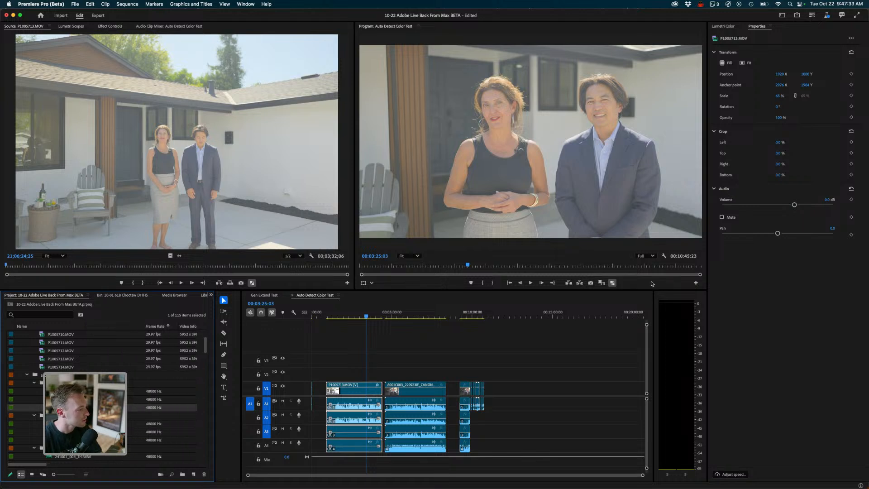
# - Add an external audio clip to the sequence after the existing clips and place the P1005710 clip on V3 above it
pyautogui.moveTo(74, 407); pyautogui.dragTo(511, 418)
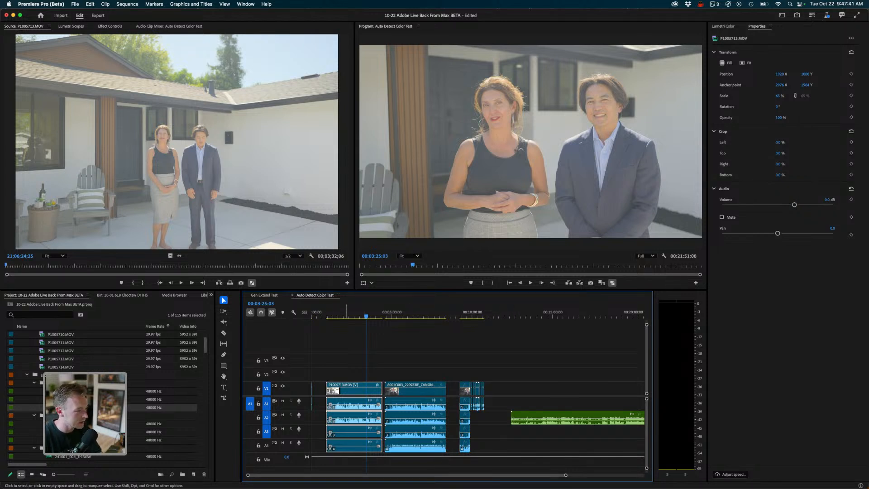
pyautogui.rightClick(347, 437)
pyautogui.click(371, 454)
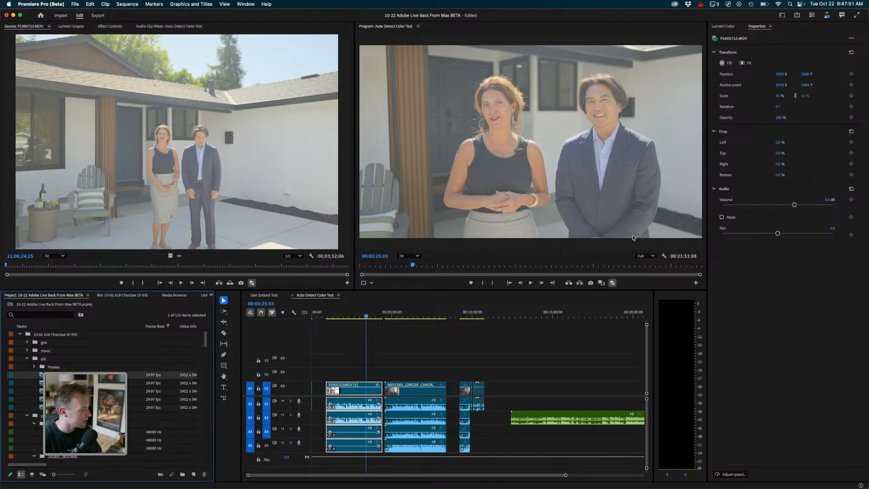
pyautogui.moveTo(54, 375); pyautogui.dragTo(553, 362)
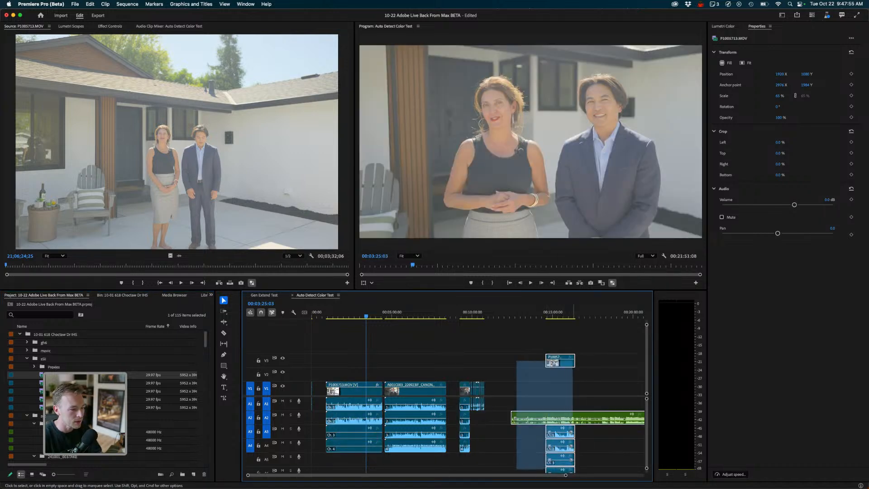
# - Synchronize the new video clip with the external audio by the Mix Down audio track channel
pyautogui.rightClick(553, 363)
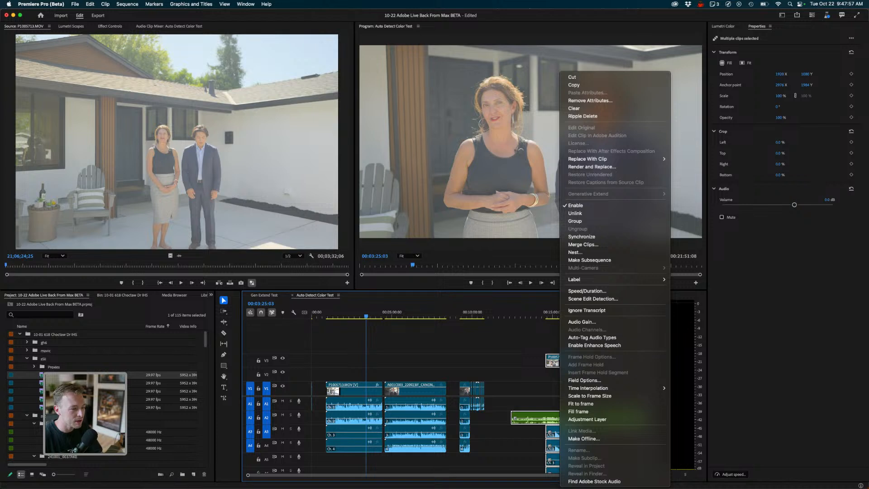
pyautogui.click(581, 236)
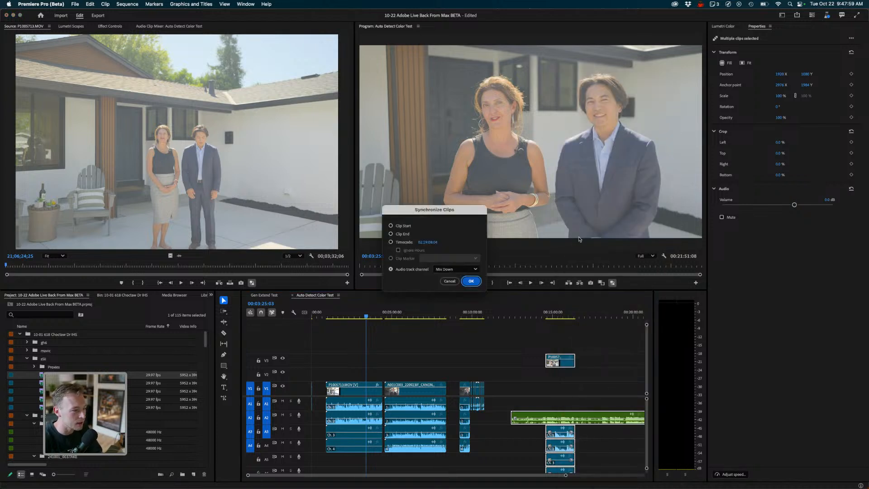
pyautogui.press('Return')
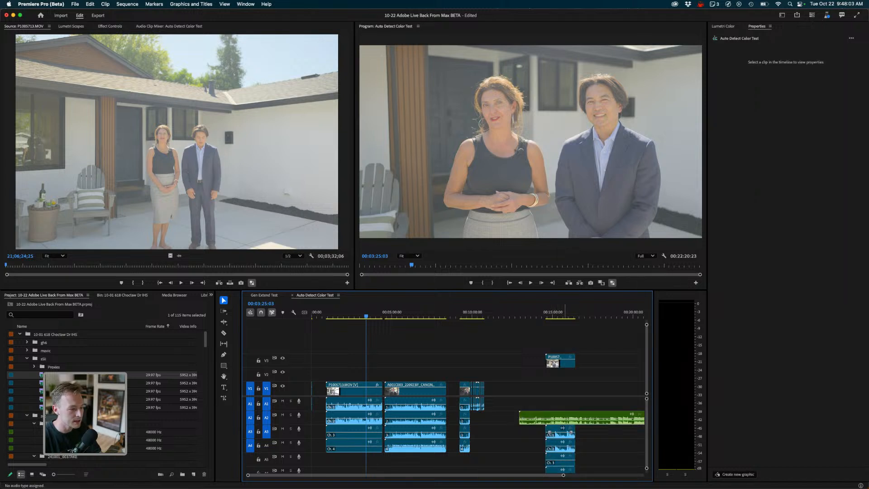
# - Delete the lower two audio channels of the P1005710 clip
pyautogui.moveTo(525, 435); pyautogui.dragTo(563, 474)
pyautogui.press('Delete')
pyautogui.scroll(3, 537, 446)
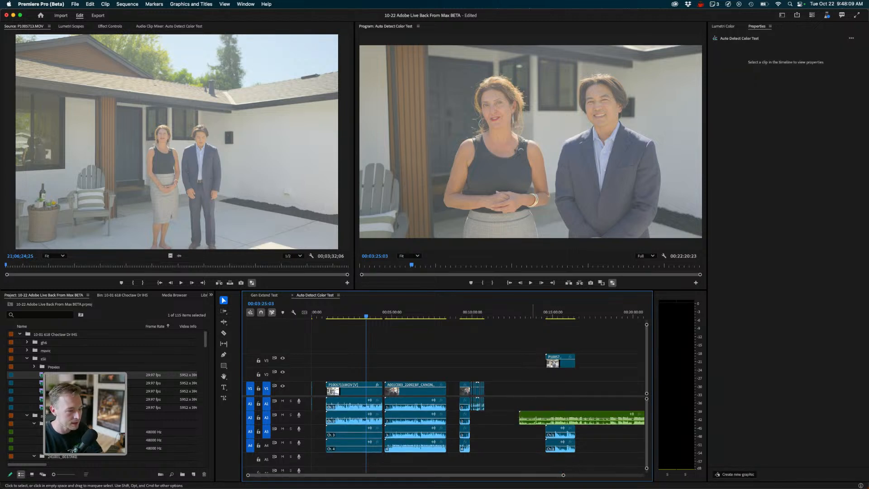
# - Move the synced external audio clip down to a lower audio track
pyautogui.moveTo(534, 435); pyautogui.dragTo(563, 450)
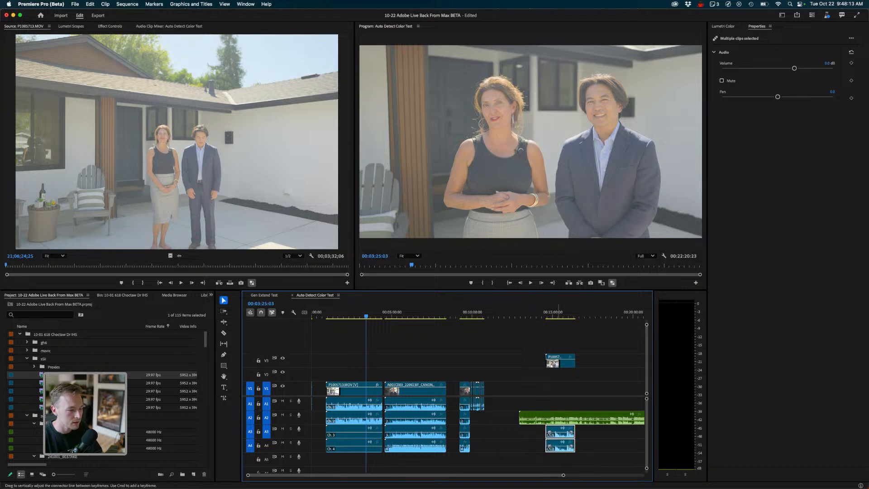
pyautogui.moveTo(523, 417); pyautogui.dragTo(523, 459)
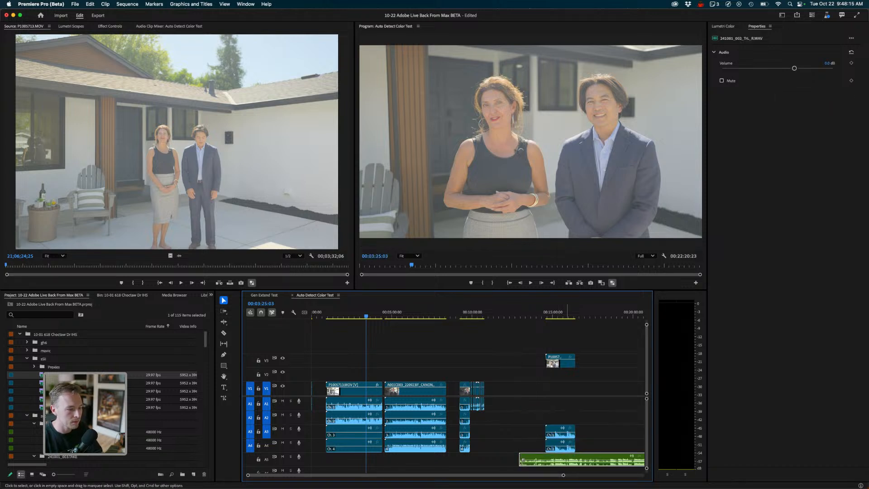
# - Select the P1005710 clip, preview it, and set its transform to Fill
pyautogui.moveTo(552, 362); pyautogui.dragTo(551, 363)
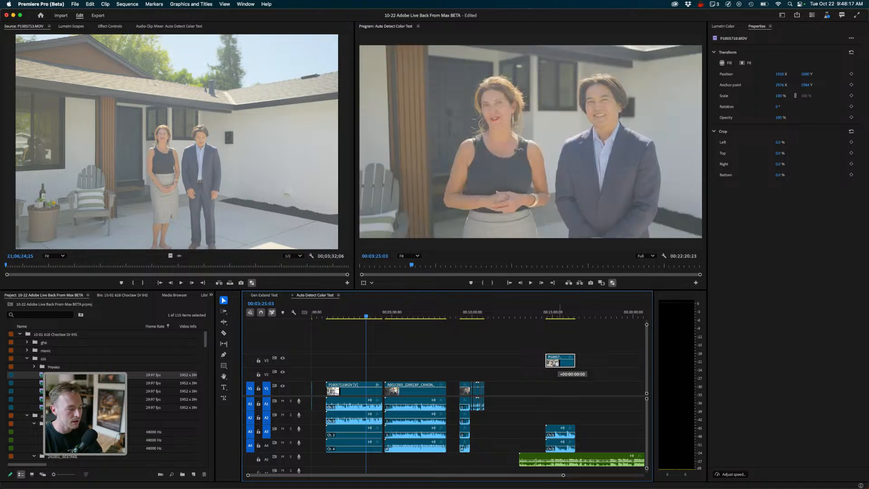
pyautogui.moveTo(560, 312); pyautogui.dragTo(567, 313)
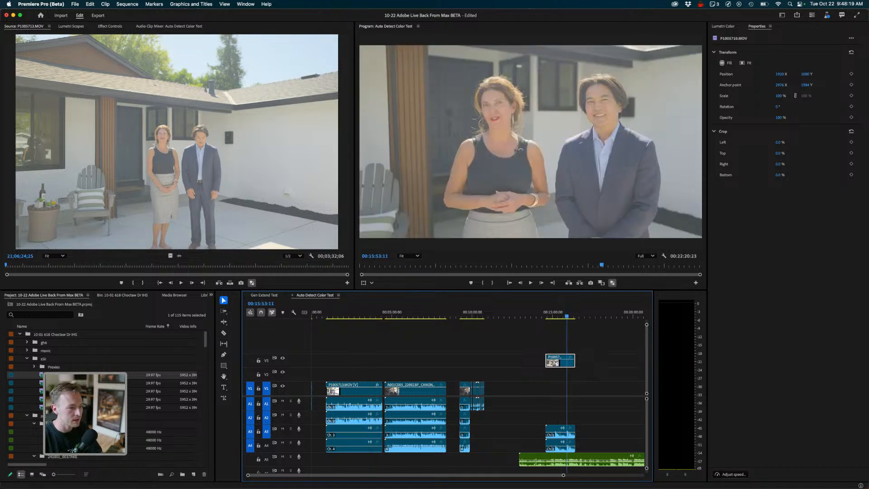
pyautogui.press('=')
pyautogui.press('=')
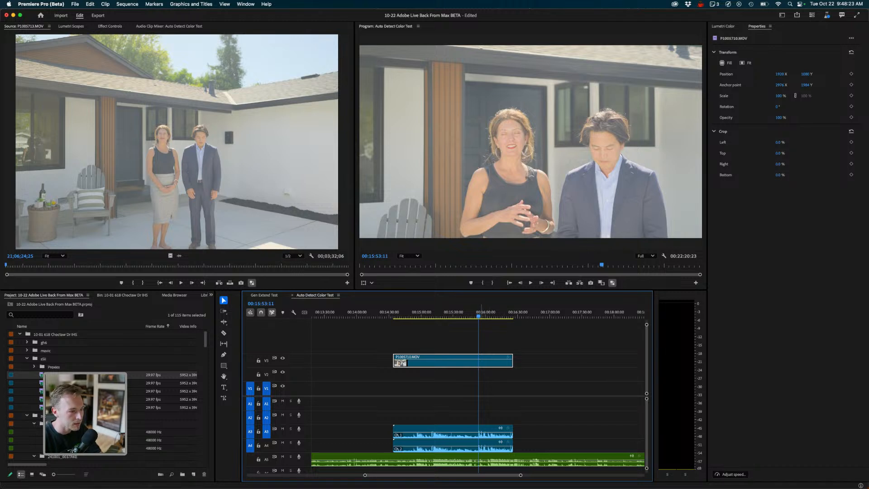
pyautogui.press('space')
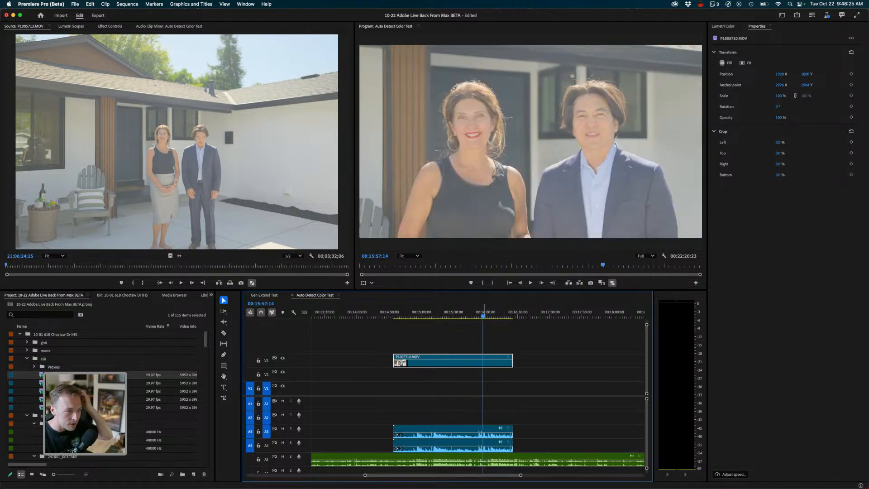
pyautogui.click(727, 63)
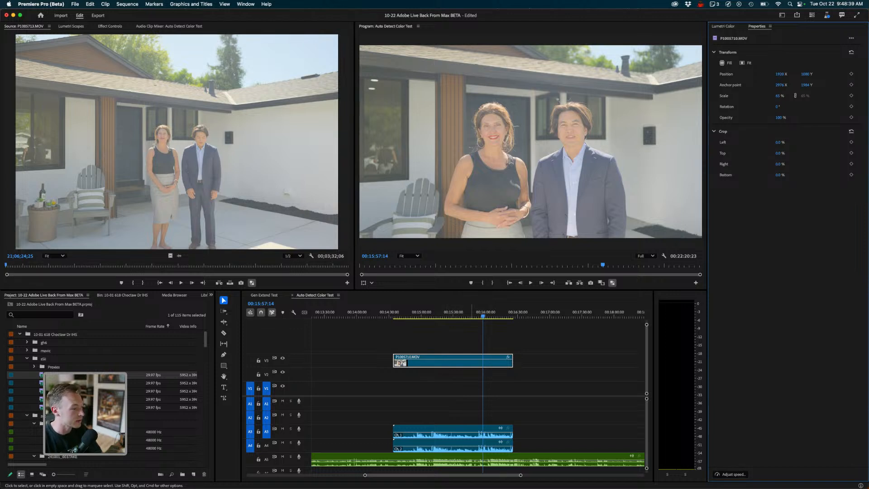
# - Play back the synced clip with its external audio and fit the sequence in view
pyautogui.moveTo(483, 316)
pyautogui.mouseDown()
pyautogui.moveTo(475, 316)
pyautogui.moveTo(491, 316)
pyautogui.moveTo(471, 316)
pyautogui.moveTo(482, 316)
pyautogui.mouseUp()
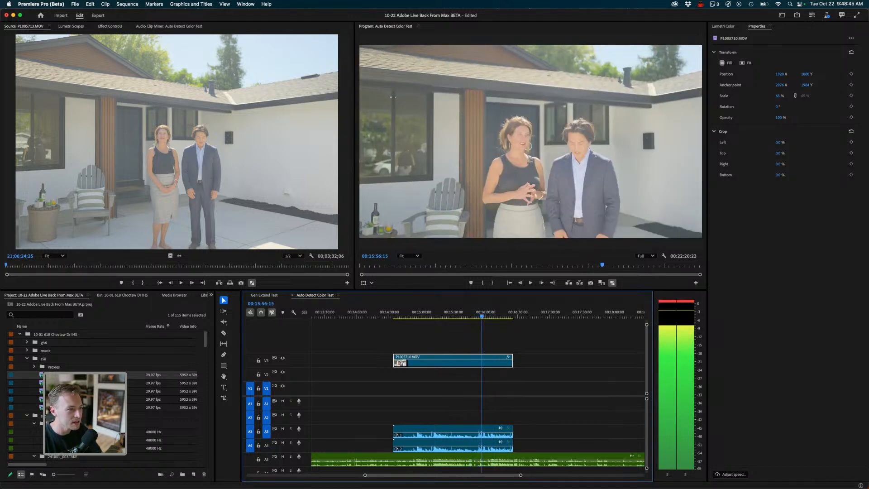
pyautogui.press('space')
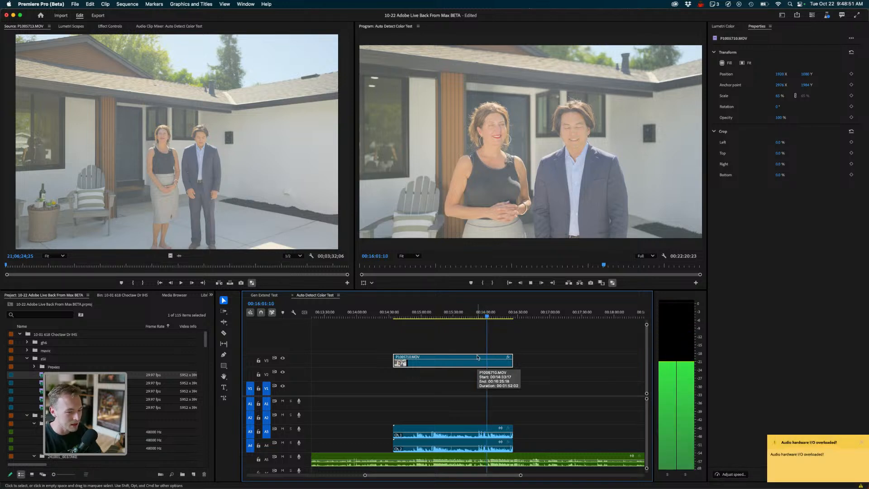
pyautogui.press('space')
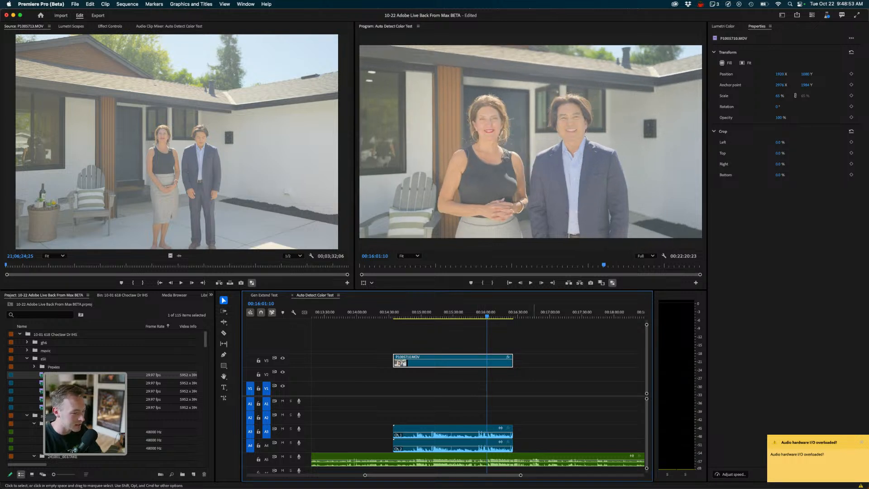
pyautogui.press('\\')
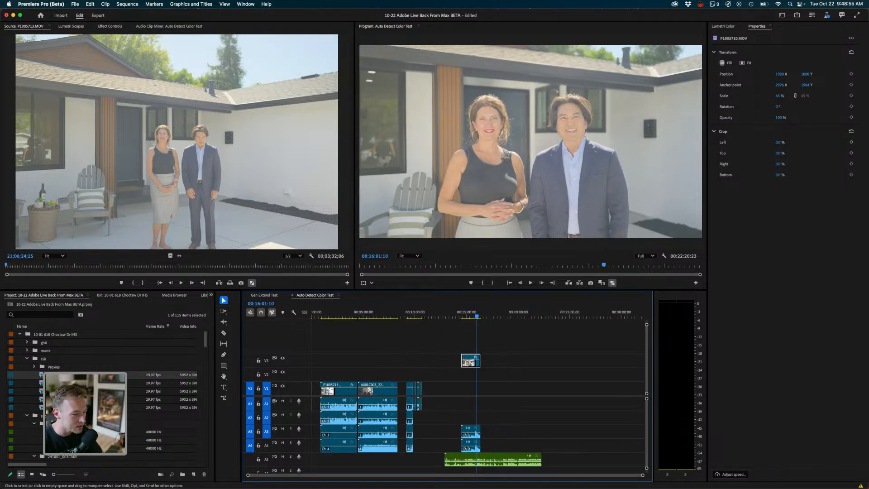
# - Zoom into the P1005710 clip's start and play it back to check the sync
pyautogui.click(493, 314)
pyautogui.press('=')
pyautogui.press('=')
pyautogui.press('=')
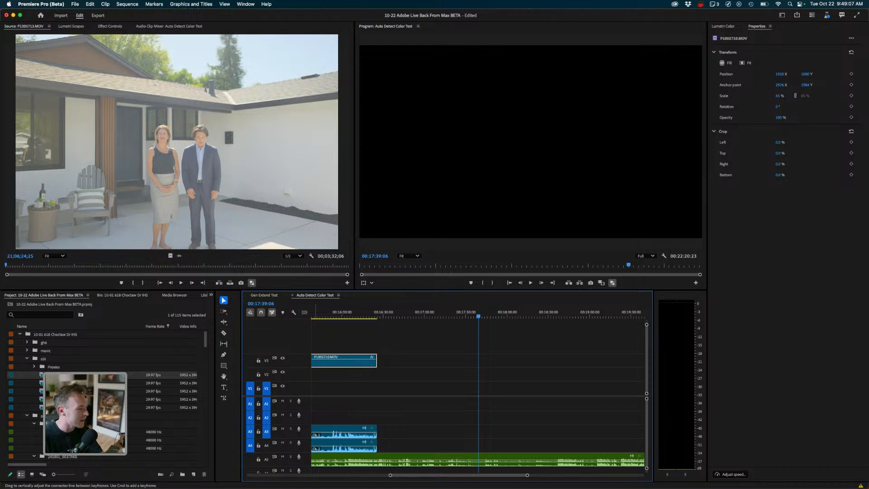
pyautogui.hscroll(-4, 478, 394)
pyautogui.click(407, 313)
pyautogui.moveTo(407, 313); pyautogui.dragTo(441, 313)
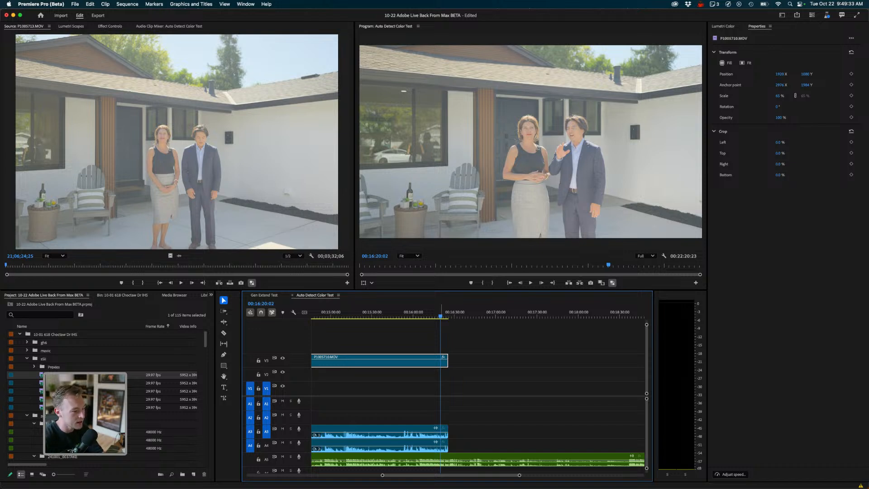
pyautogui.press('=')
pyautogui.press('=')
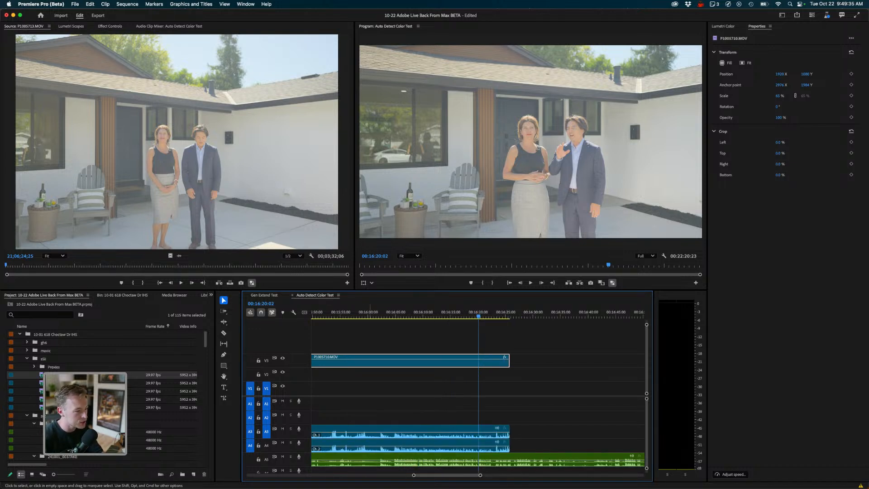
pyautogui.click(362, 314)
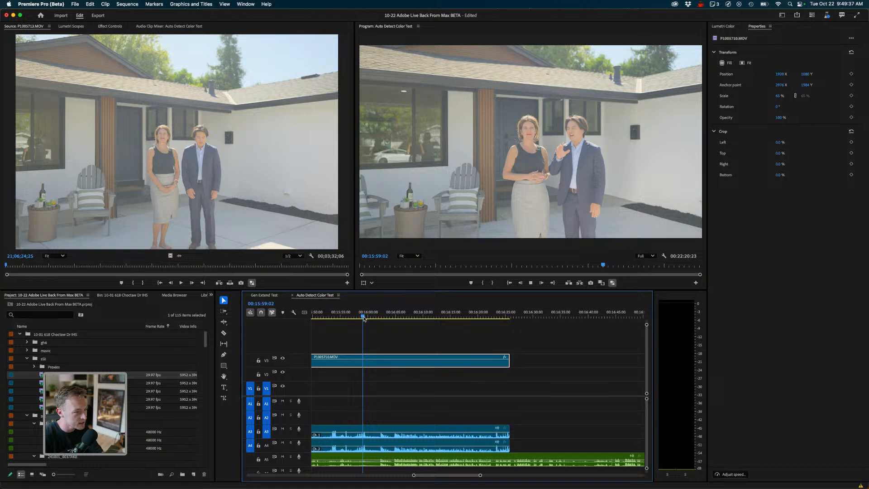
pyautogui.press('space')
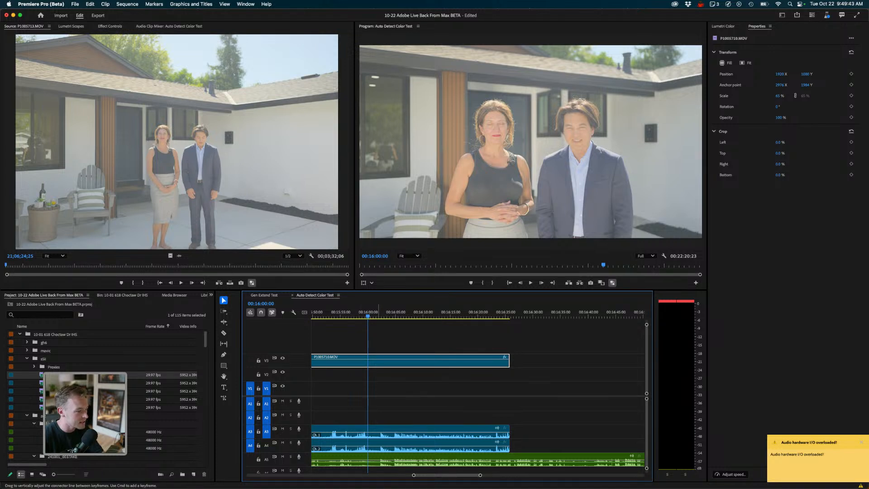
# - Delete the trailing segment of the external audio and lengthen its end with the Generative Extend tool
pyautogui.click(383, 460)
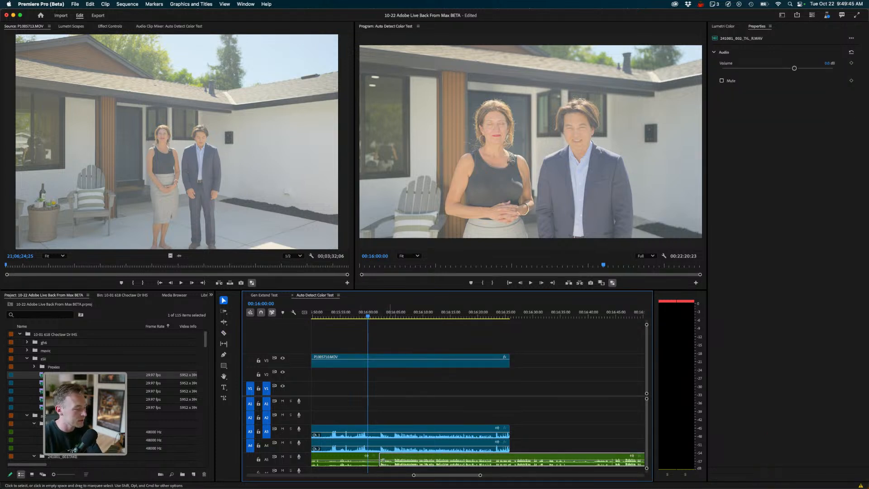
pyautogui.press('Delete')
pyautogui.click(224, 398)
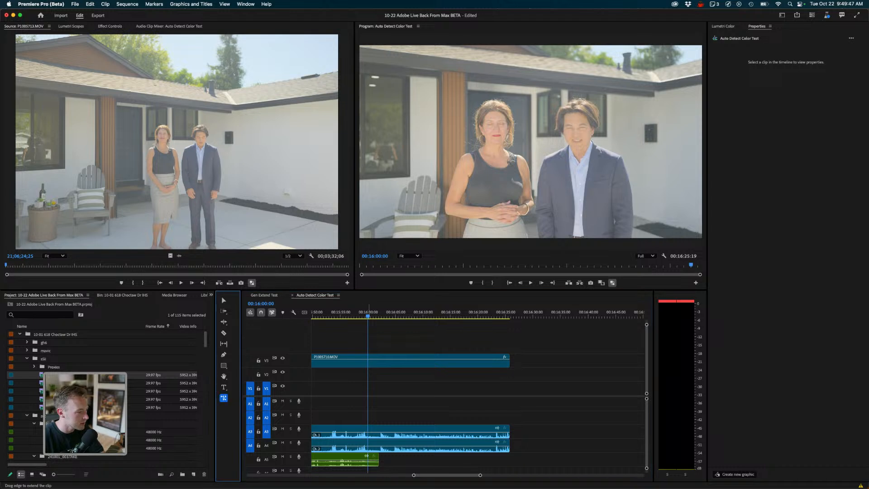
pyautogui.moveTo(378, 460); pyautogui.dragTo(434, 460)
pyautogui.press('v')
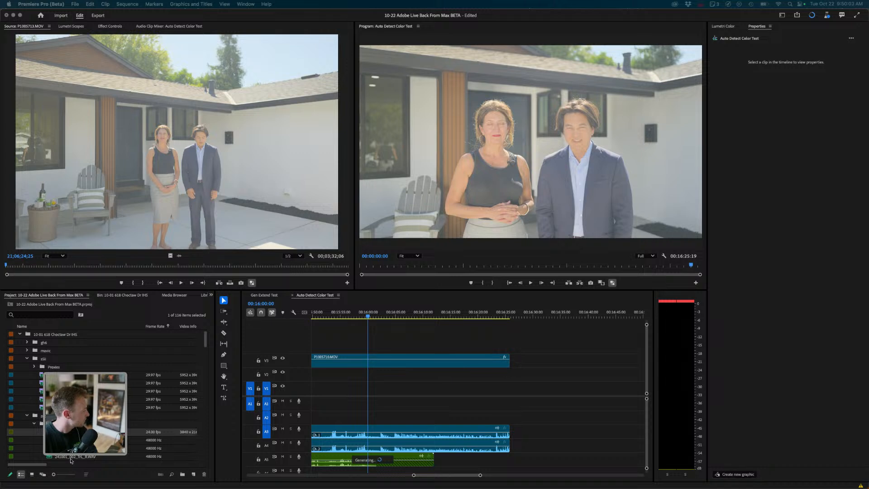
# - Play back the generatively extended end of the external audio several times
pyautogui.moveTo(447, 485)
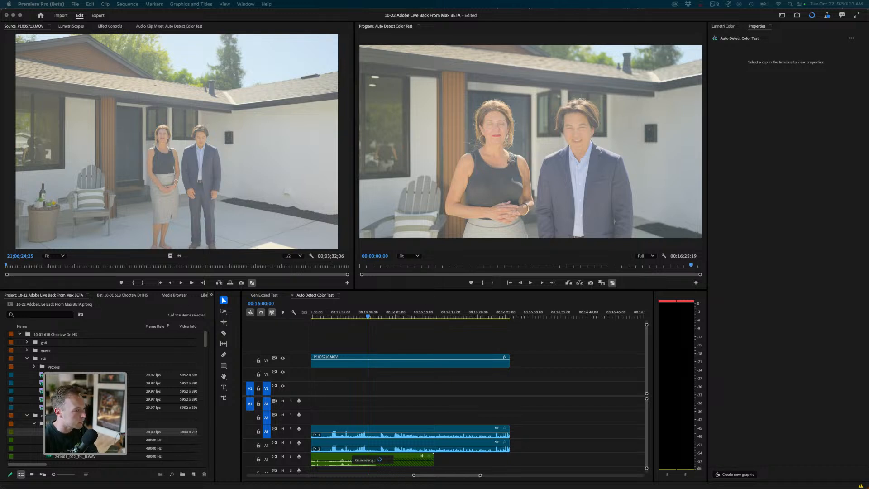
pyautogui.click(365, 317)
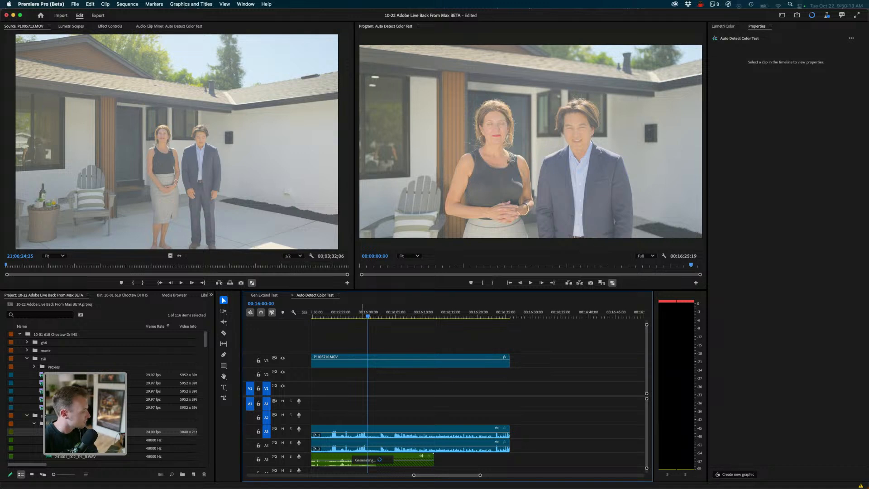
pyautogui.moveTo(345, 315); pyautogui.dragTo(329, 315)
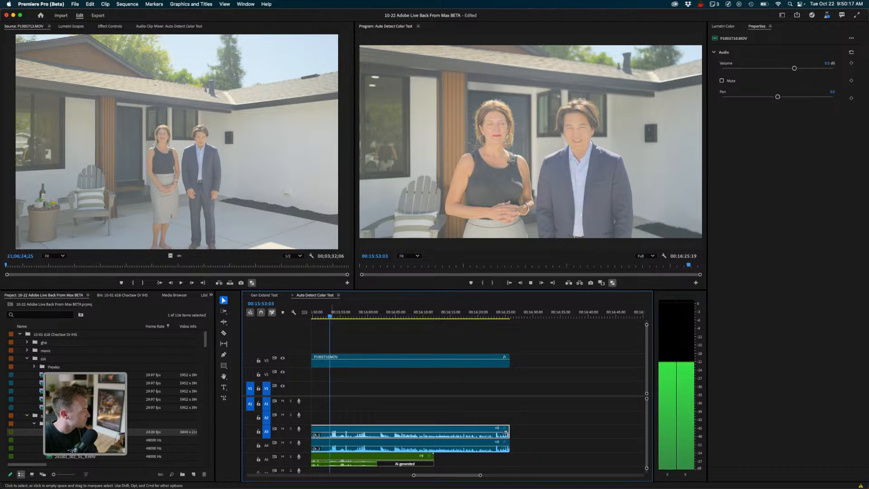
pyautogui.press('space')
pyautogui.press('space')
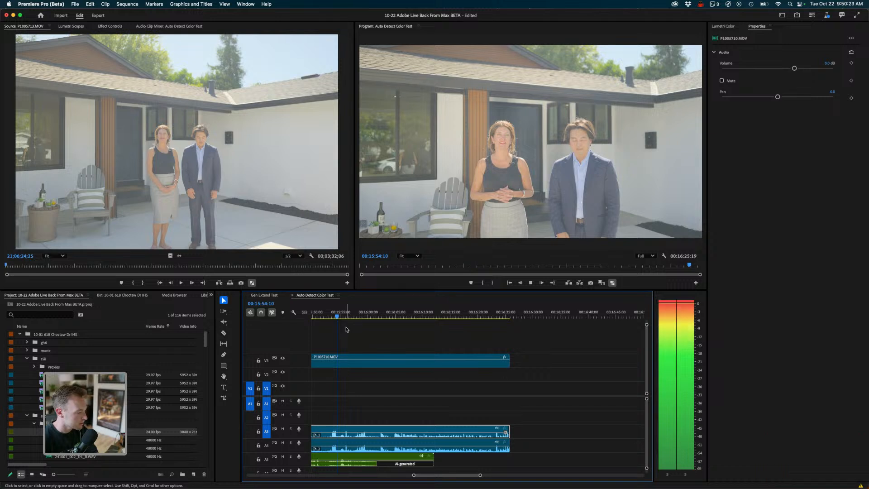
pyautogui.press('space')
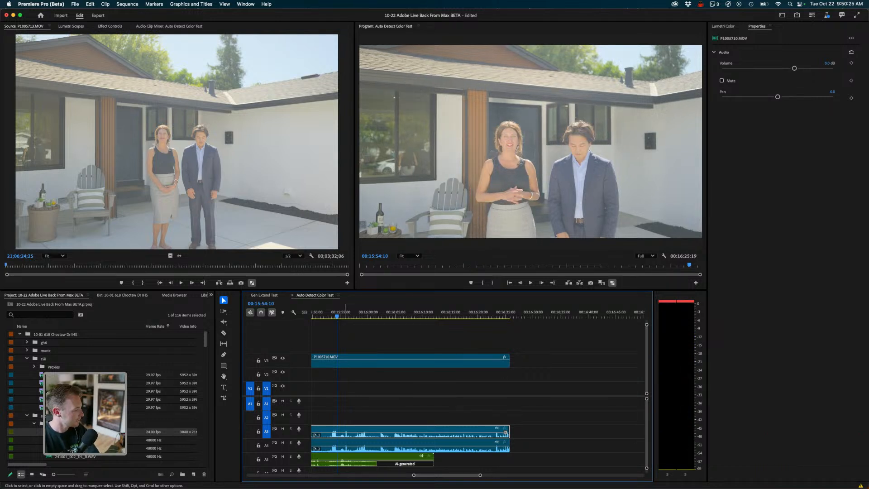
pyautogui.press('space')
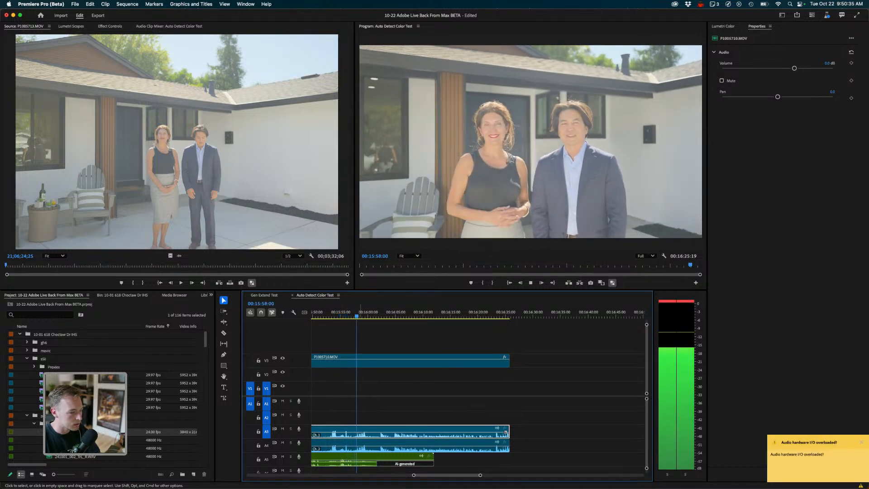
pyautogui.press('space')
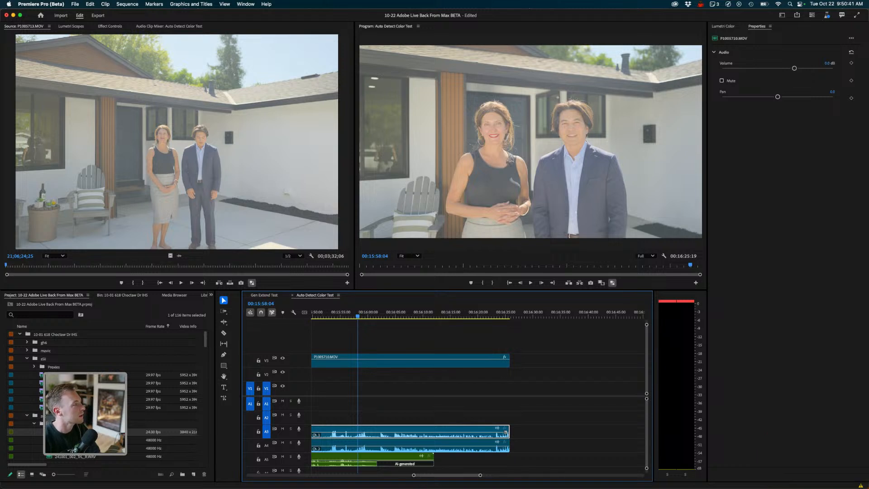
# - Open the Audio Hardware settings in the application preferences
pyautogui.click(41, 4)
pyautogui.moveTo(50, 26)
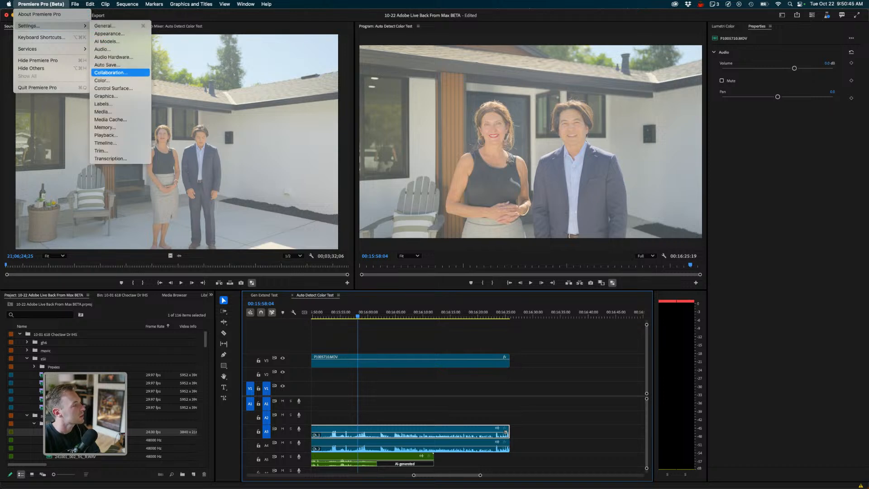
pyautogui.press('Return')
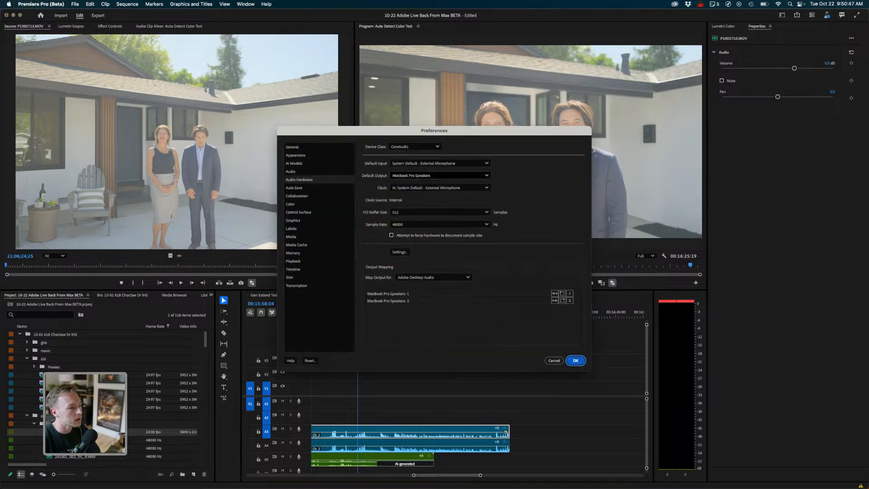
# - Set the default audio output to External Headphones and confirm the preferences
pyautogui.click(440, 175)
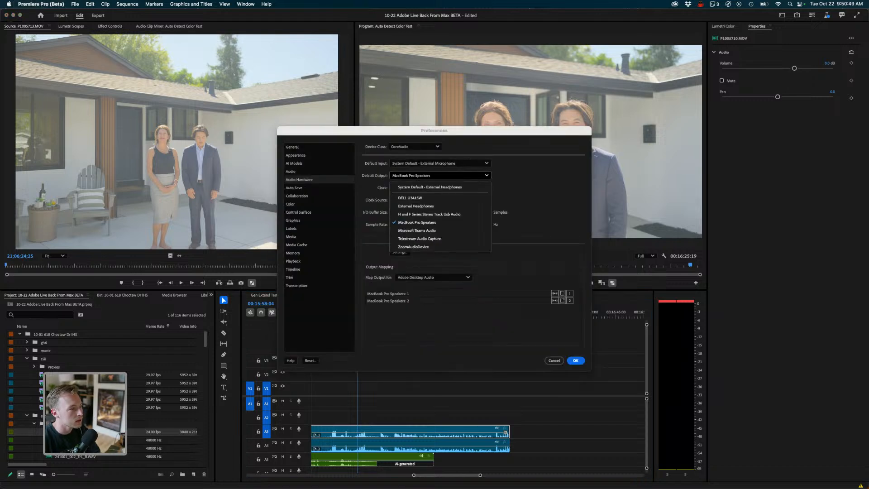
pyautogui.press('Down')
pyautogui.press('Down')
pyautogui.press('Return')
pyautogui.press('Return')
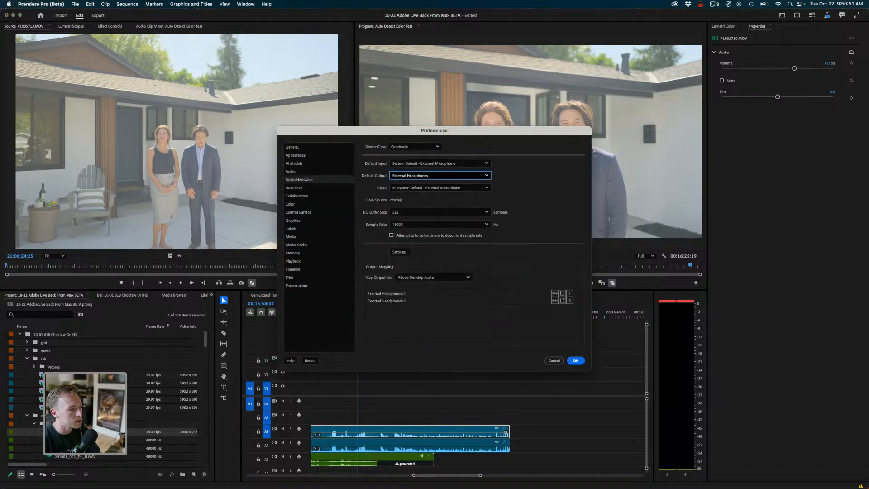
pyautogui.press('Return')
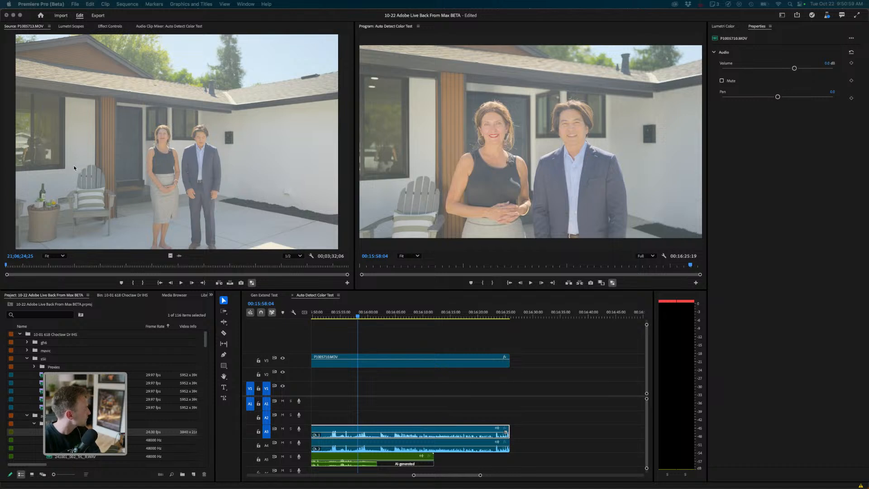
# - Mute audio tracks A3 and A4 in the Auto Detect Color Test sequence
pyautogui.click(343, 309)
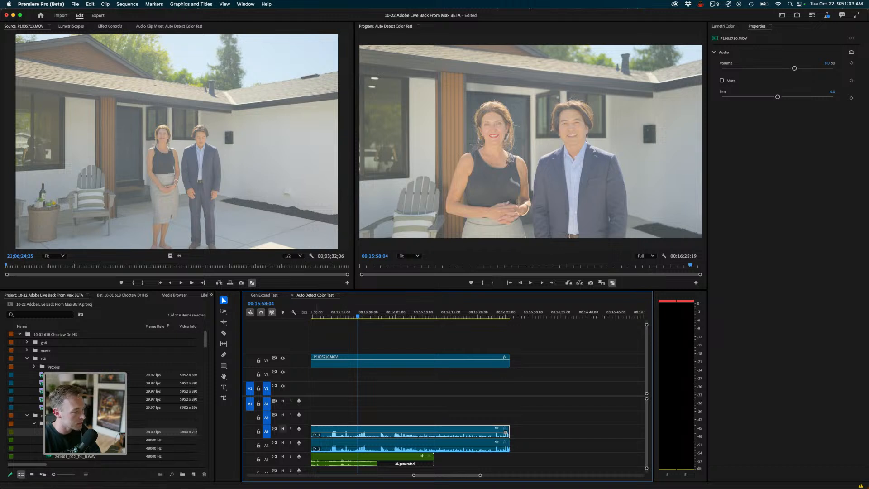
pyautogui.click(283, 429)
pyautogui.click(283, 443)
pyautogui.click(398, 408)
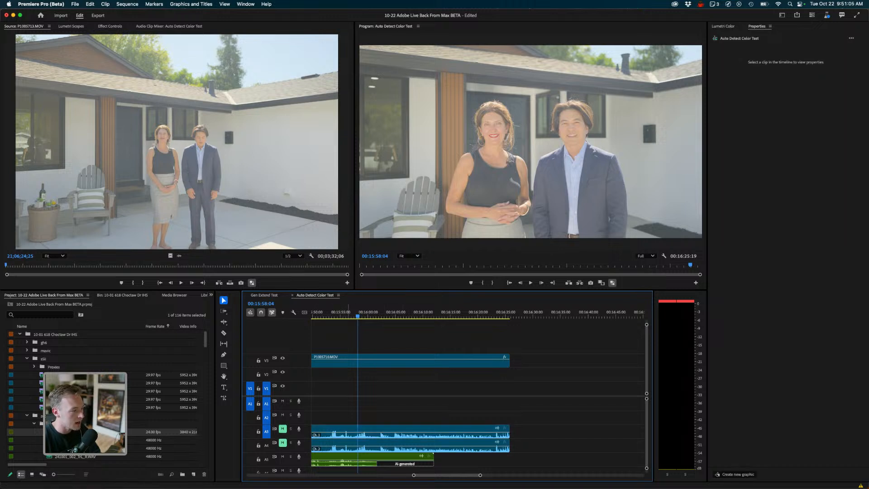
# - Play back the sequence from near its start to hear the external audio against the video
pyautogui.moveTo(338, 312); pyautogui.dragTo(333, 313)
pyautogui.press('space')
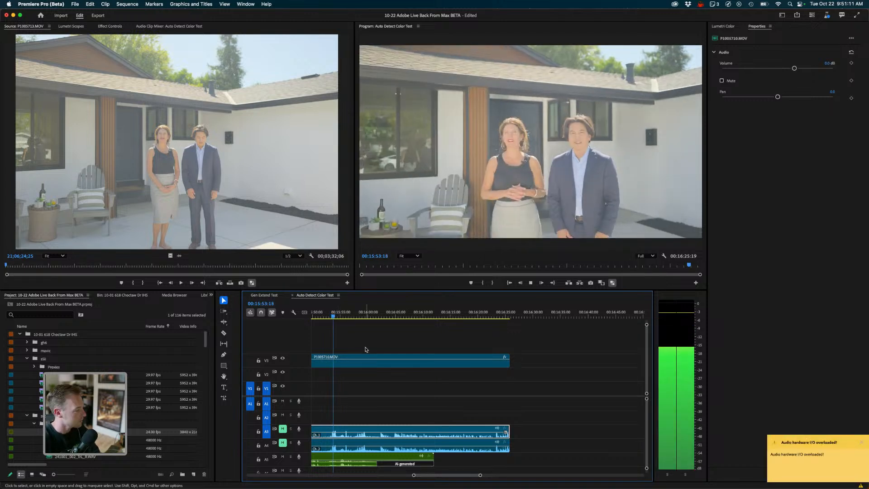
pyautogui.scroll(2, 367, 349)
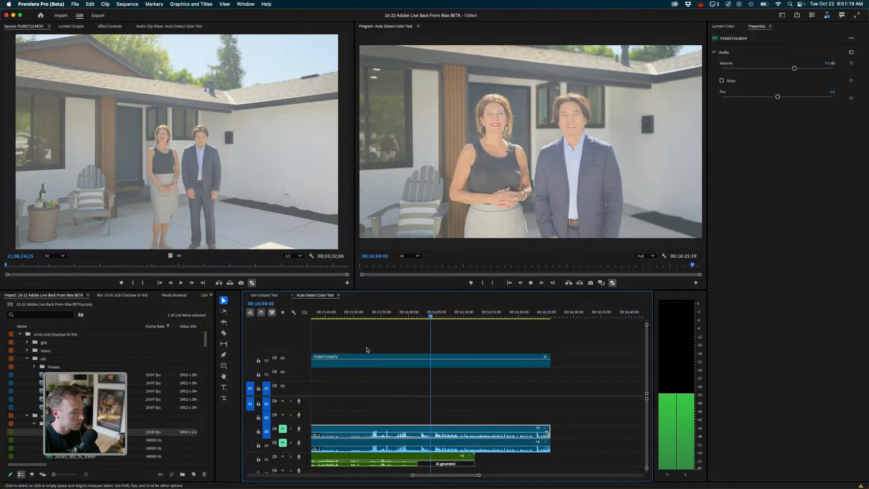
pyautogui.press('space')
# - Open the AI-generated external audio clip in its own sequence and check the Audio Hardware preferences
pyautogui.doubleClick(454, 458)
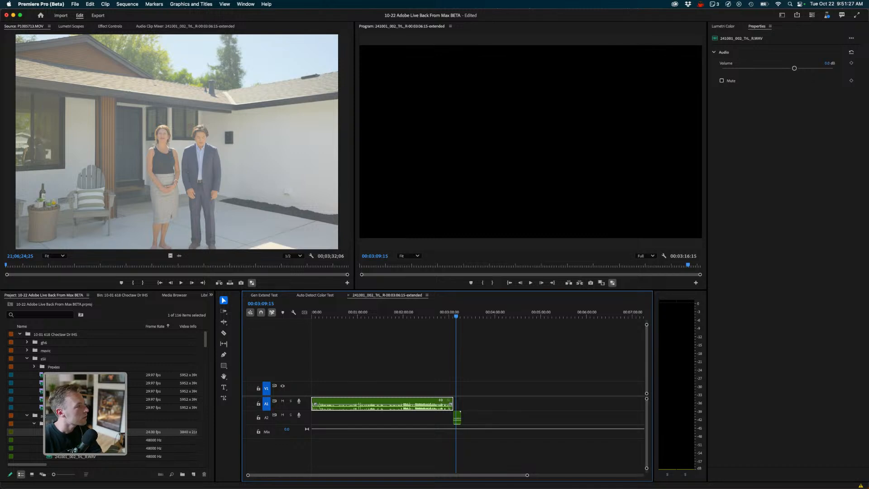
pyautogui.click(41, 4)
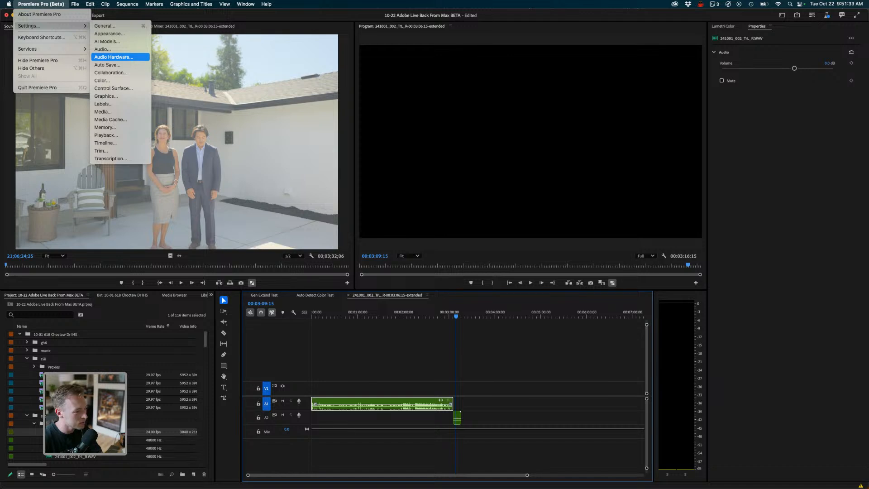
pyautogui.click(113, 57)
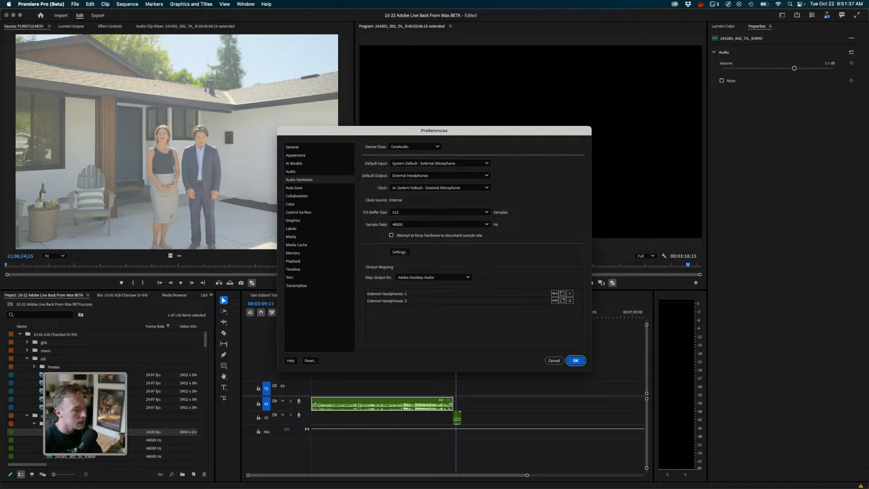
pyautogui.press('Return')
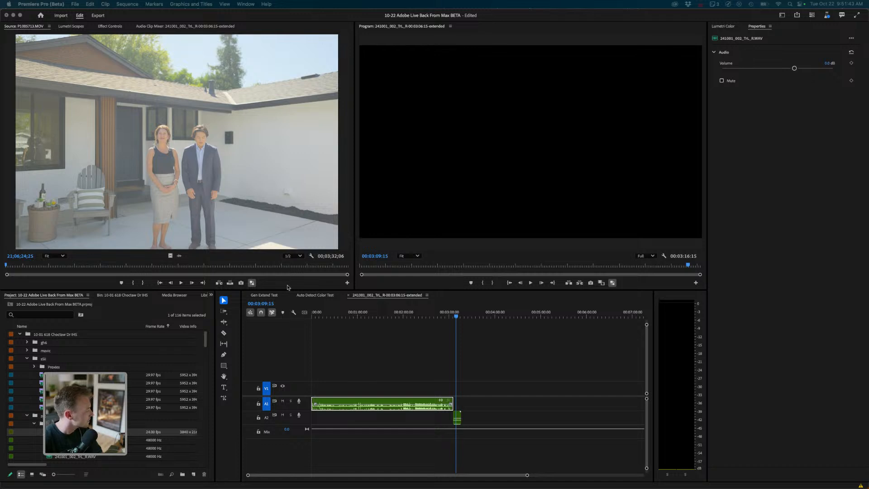
# - Play back the end of the extended audio clip, zoomed in on its generated section
pyautogui.click(459, 323)
pyautogui.moveTo(456, 316); pyautogui.dragTo(450, 317)
pyautogui.press('space')
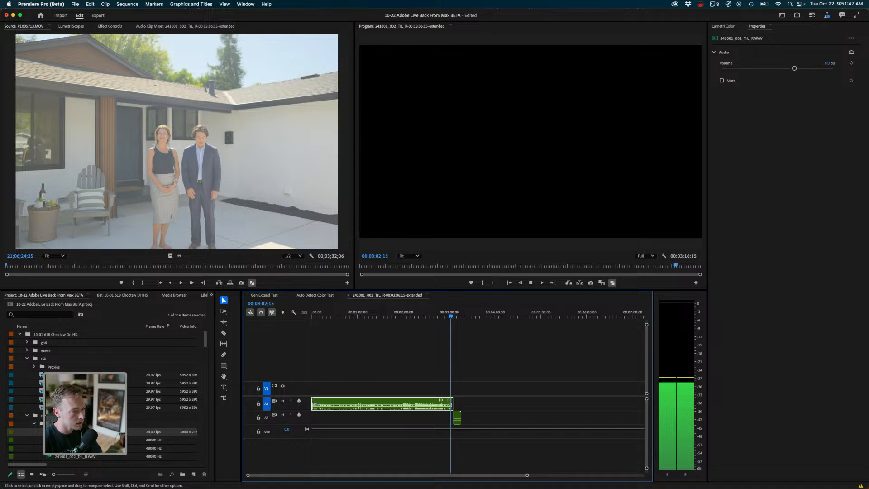
pyautogui.press('=')
pyautogui.press('=')
pyautogui.press('=')
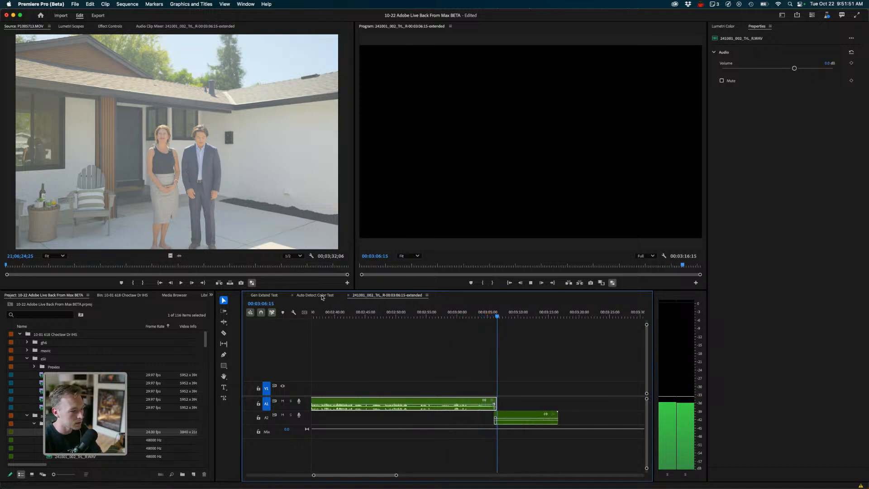
pyautogui.press('space')
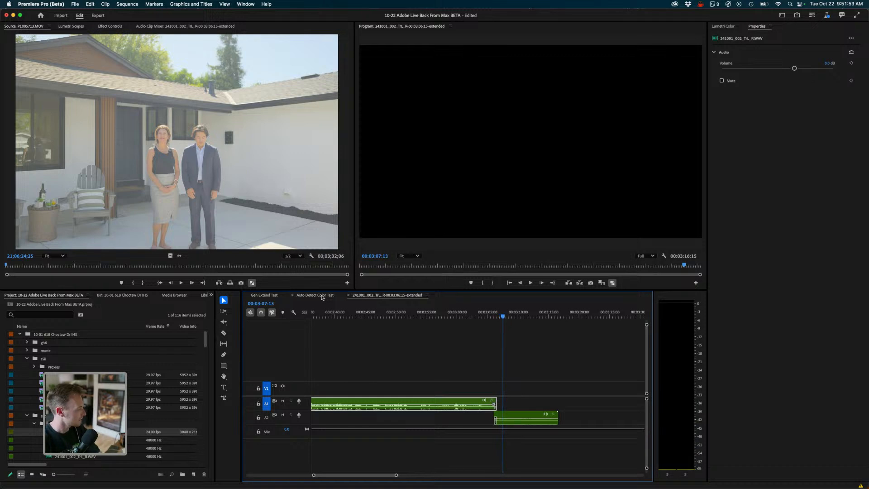
# - Switch between sequences and return to the Auto Detect Color Test sequence
pyautogui.hotkey('shift', '3')
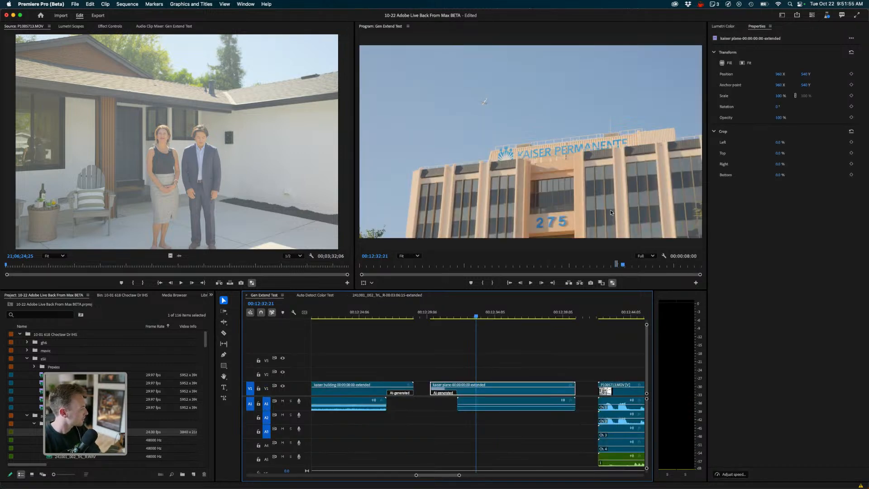
pyautogui.click(534, 339)
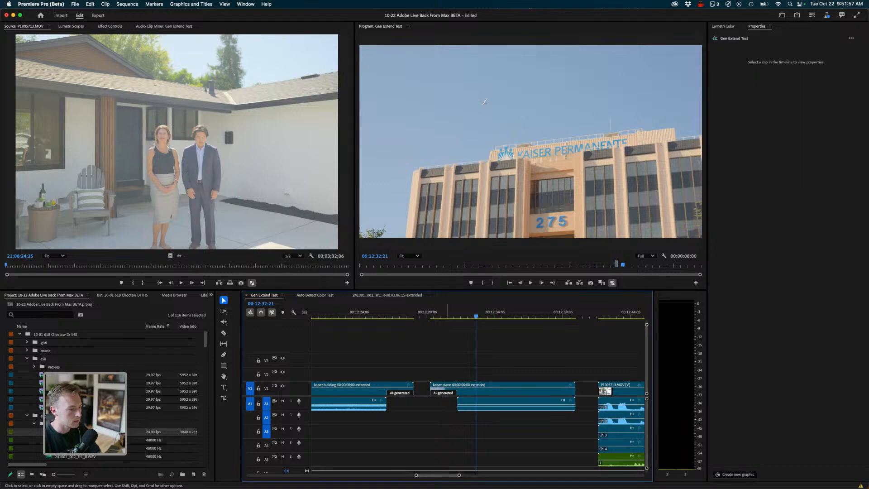
pyautogui.click(311, 295)
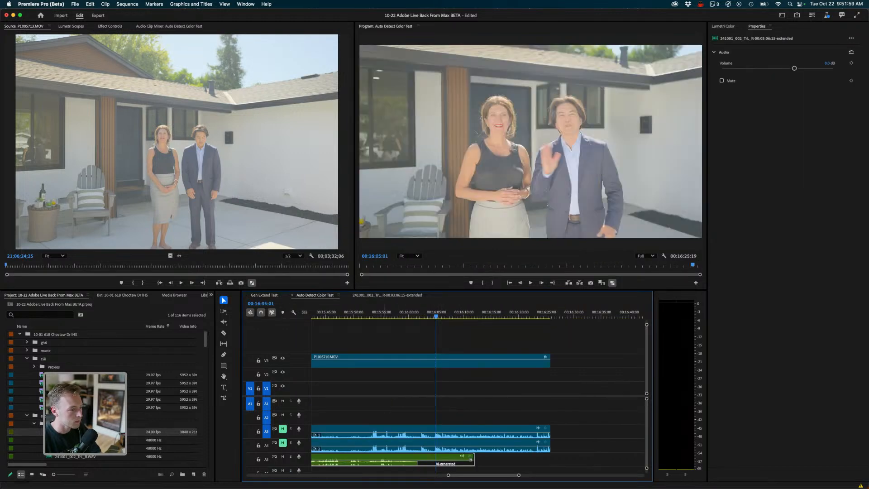
# - Play the Auto Detect Color Test sequence from its start again and zoom the timeline out
pyautogui.click(377, 313)
pyautogui.press('space')
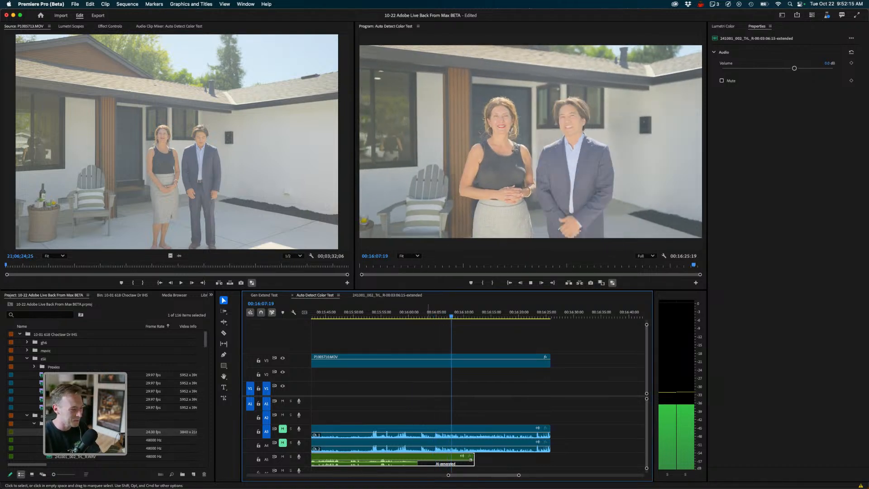
pyautogui.press('space')
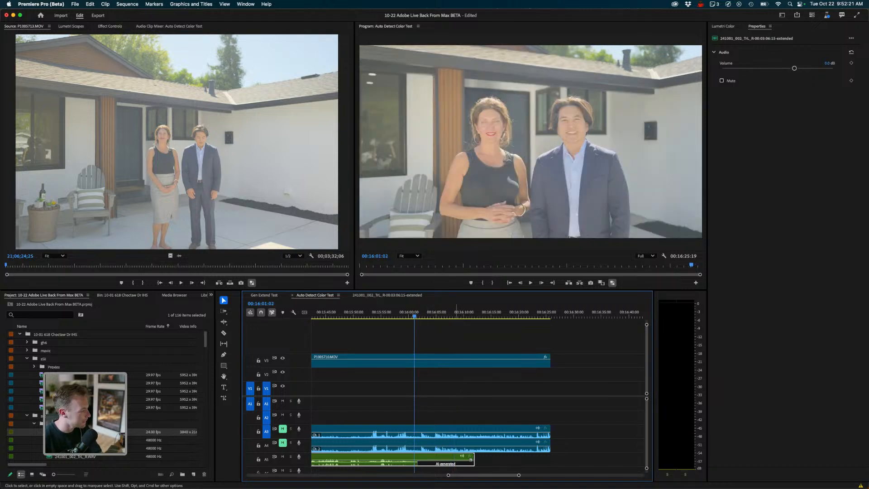
pyautogui.click(439, 410)
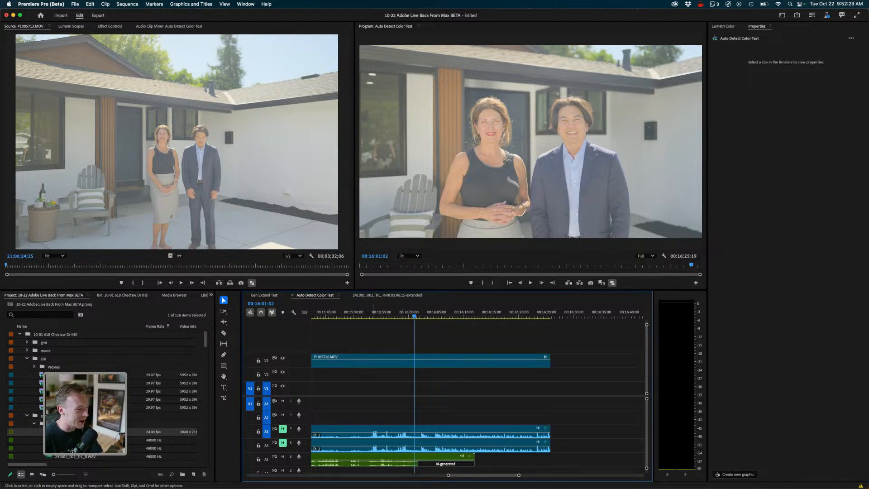
pyautogui.press('-')
pyautogui.press('-')
pyautogui.press('-')
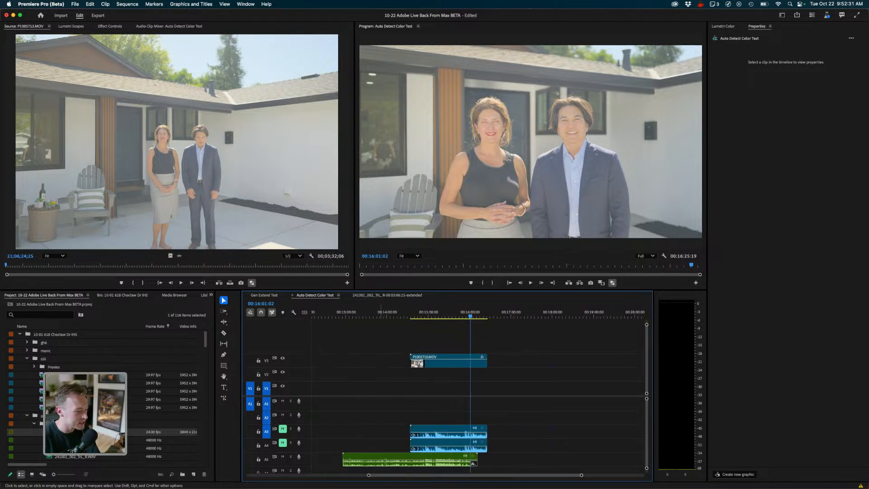
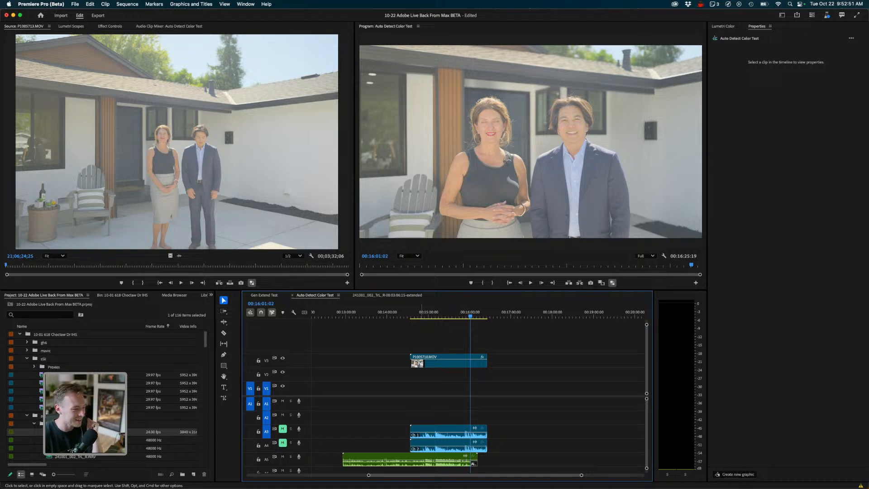
# - Switch to the Gen Extend Test sequence and place the playhead near the start of the kaiser plane clip
pyautogui.press('\\')
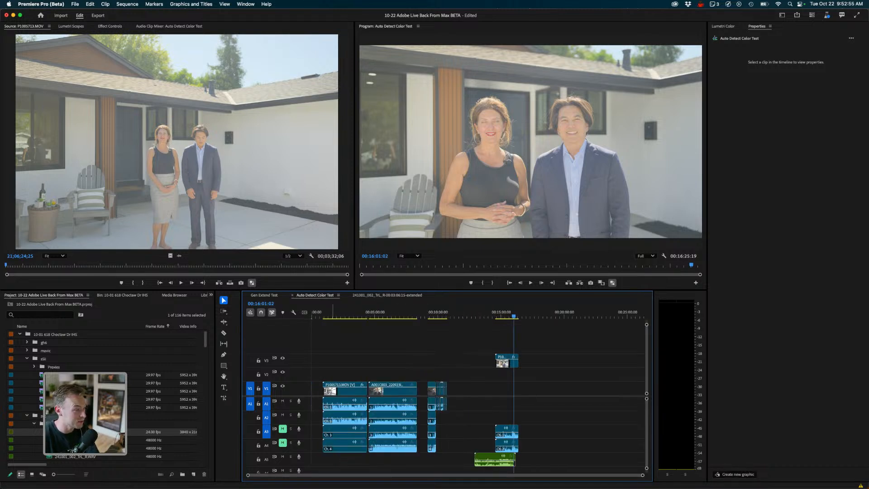
pyautogui.press('Home')
pyautogui.click(265, 295)
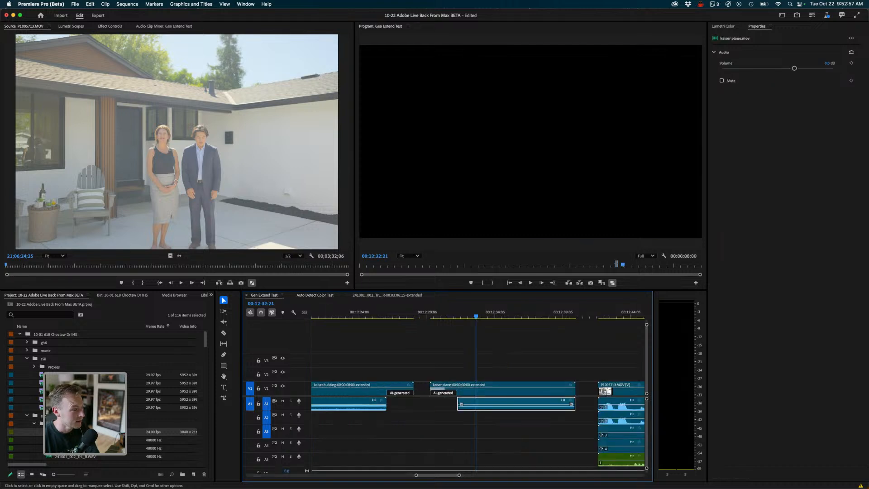
pyautogui.click(451, 344)
pyautogui.click(430, 317)
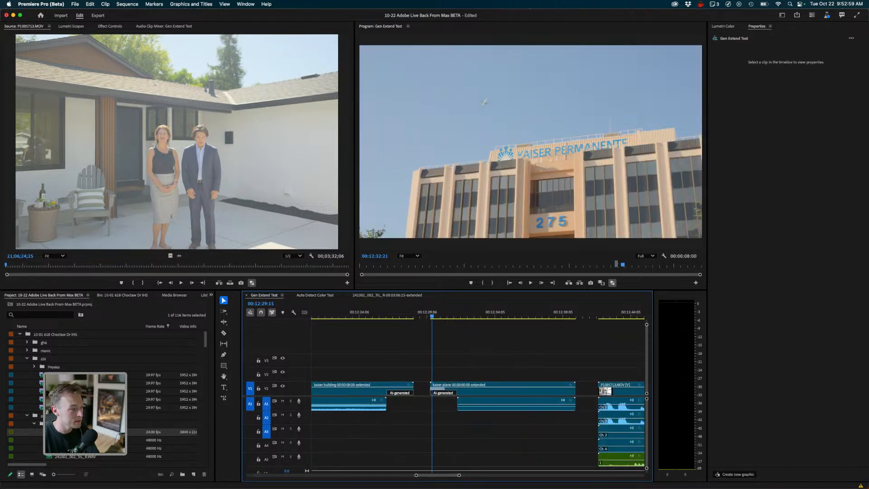
# - Play back the AI-extended kaiser plane clip several times, scrubbing back to its generated start
pyautogui.press('space')
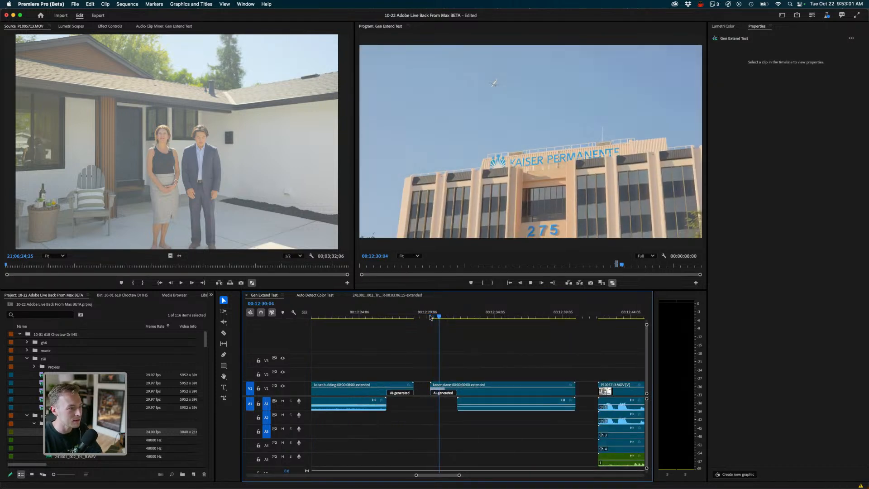
pyautogui.moveTo(462, 317); pyautogui.dragTo(427, 317)
pyautogui.press('space')
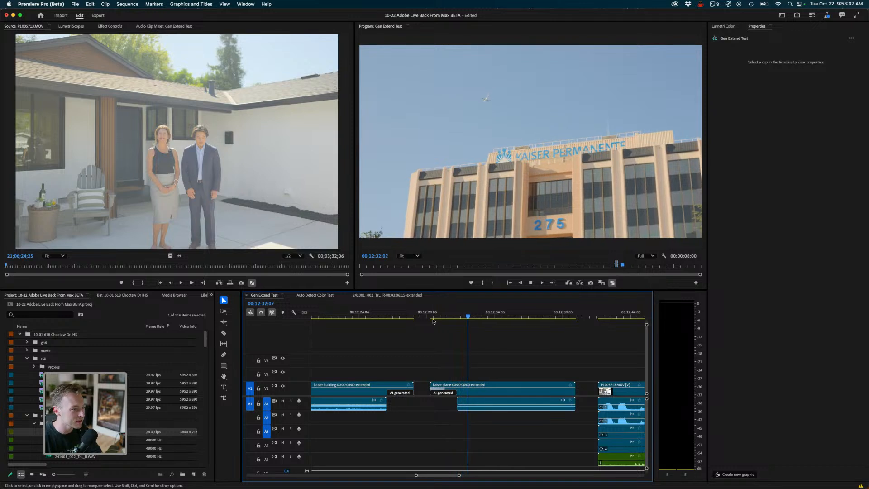
pyautogui.moveTo(452, 317); pyautogui.dragTo(441, 317)
pyautogui.press('space')
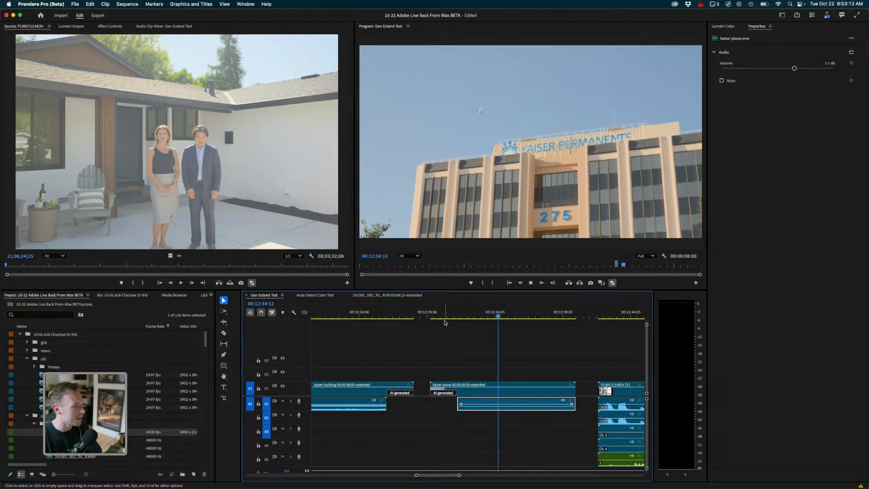
pyautogui.moveTo(445, 317); pyautogui.dragTo(439, 316)
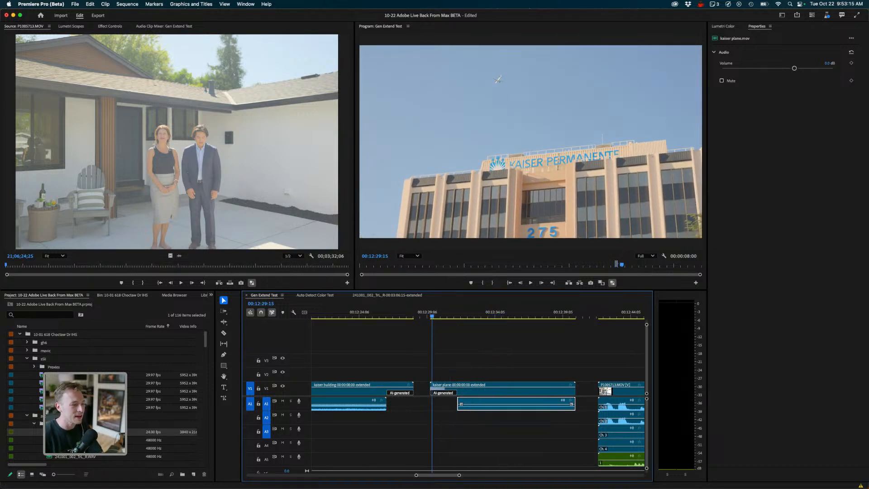
pyautogui.press('space')
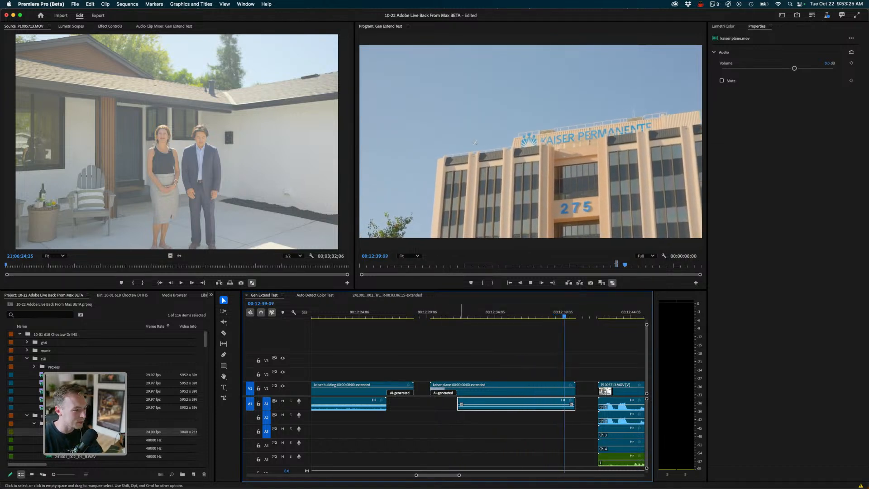
pyautogui.press('space')
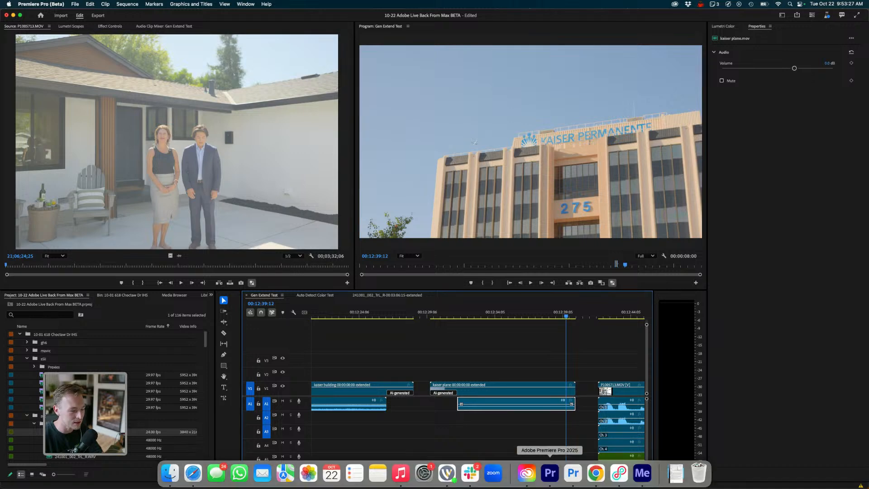
# - Switch to the Premiere Pro 2025 app and reposition the floating Properties panel beside Lumetri Color
pyautogui.click(550, 474)
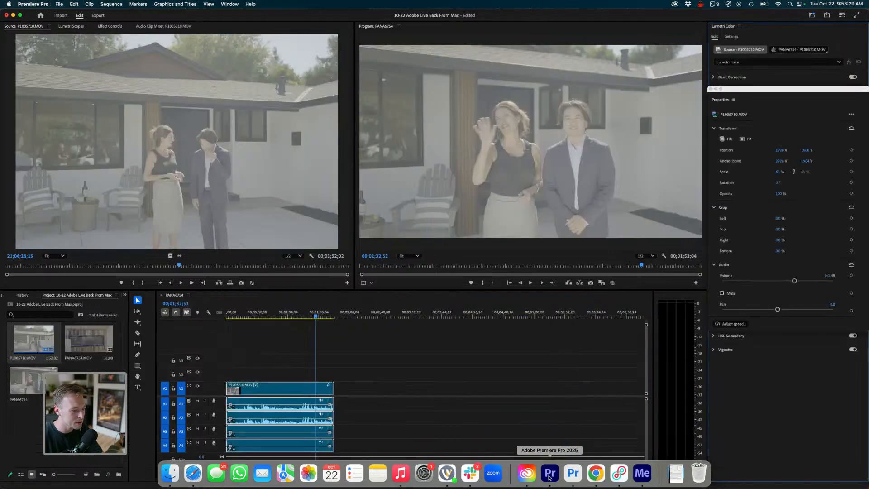
pyautogui.moveTo(596, 476)
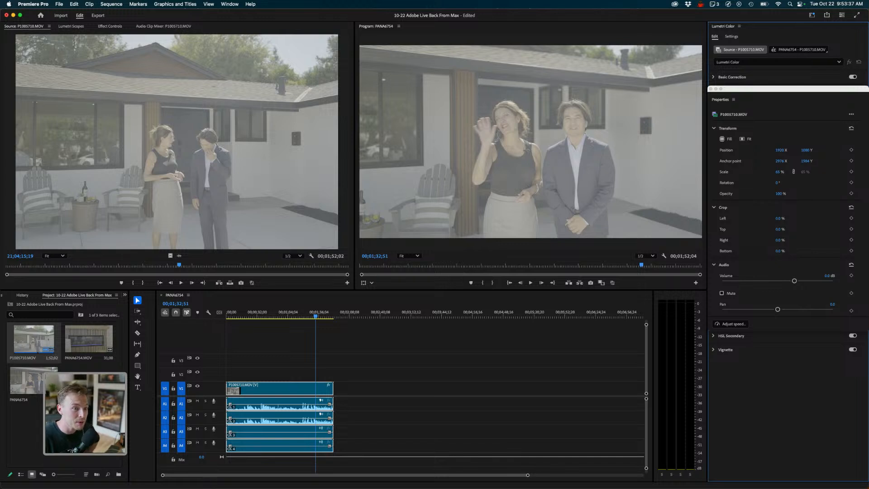
pyautogui.moveTo(789, 89); pyautogui.dragTo(762, 97)
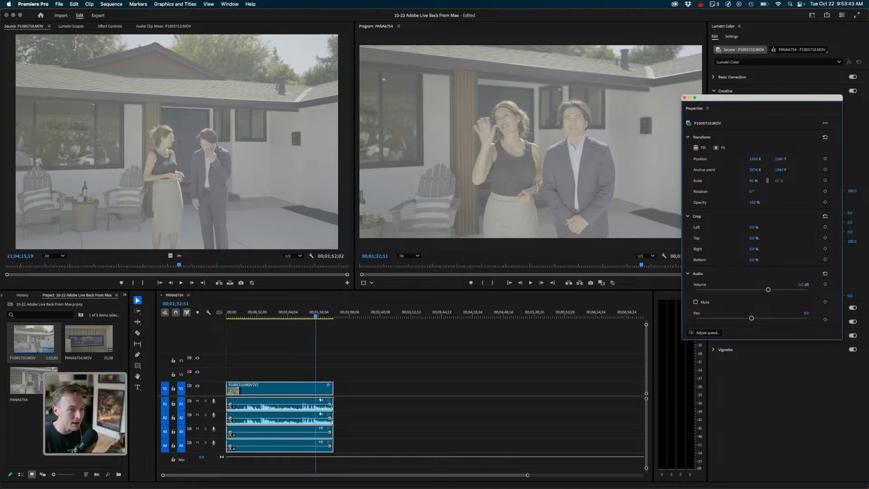
pyautogui.hotkey('shift', '5')
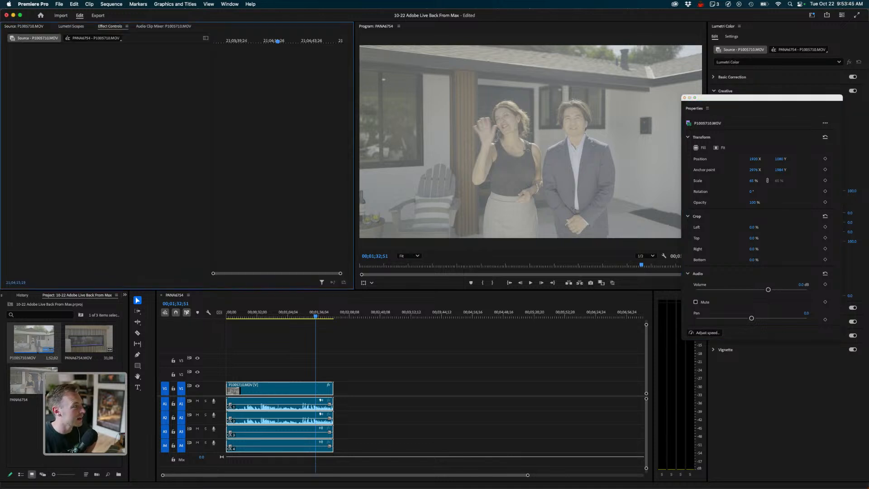
pyautogui.moveTo(762, 97); pyautogui.dragTo(786, 101)
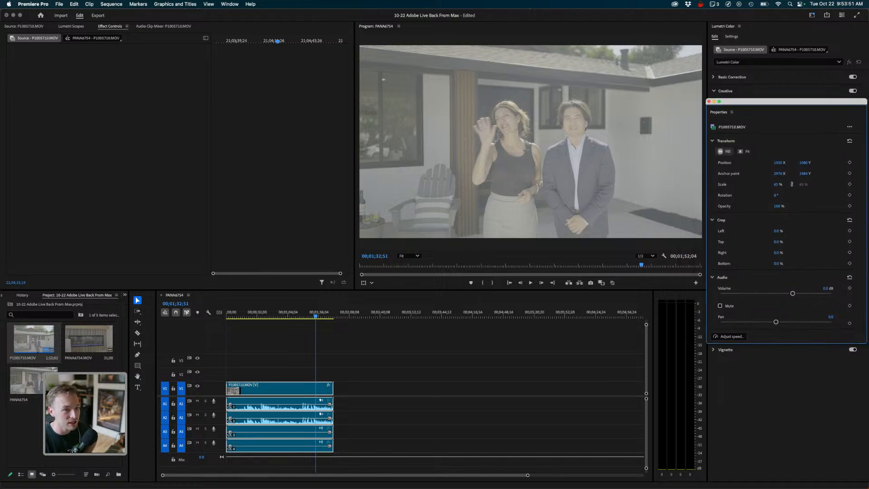
# - Compare Fit and Fill scaling for the selected clip, leaving it on Fill
pyautogui.click(745, 151)
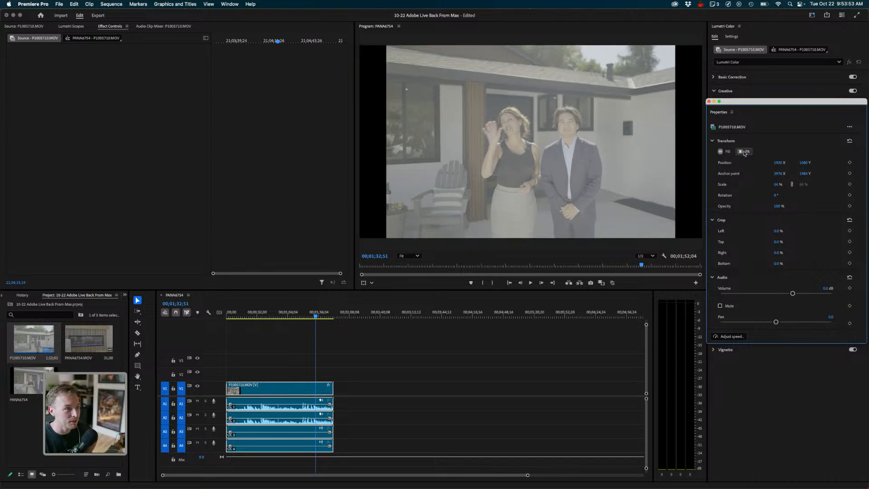
pyautogui.click(724, 151)
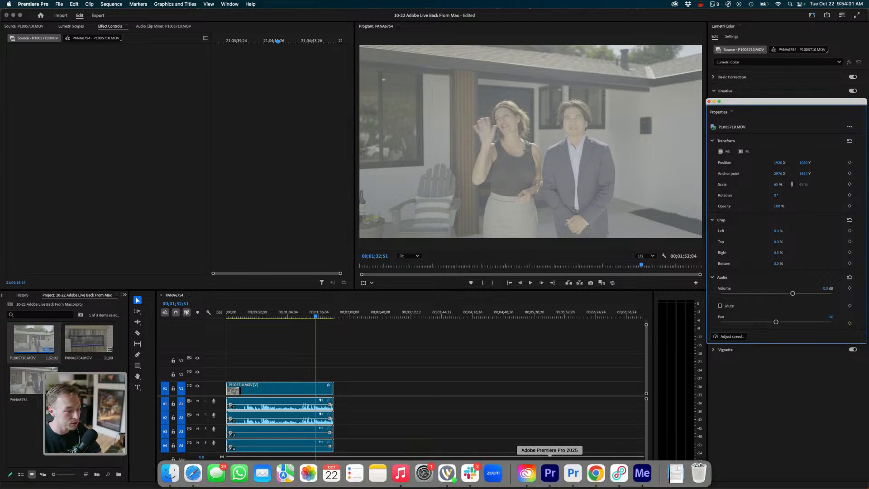
# - Return to the Premiere Pro beta and play the kaiser plane clip from its generated start
pyautogui.click(573, 473)
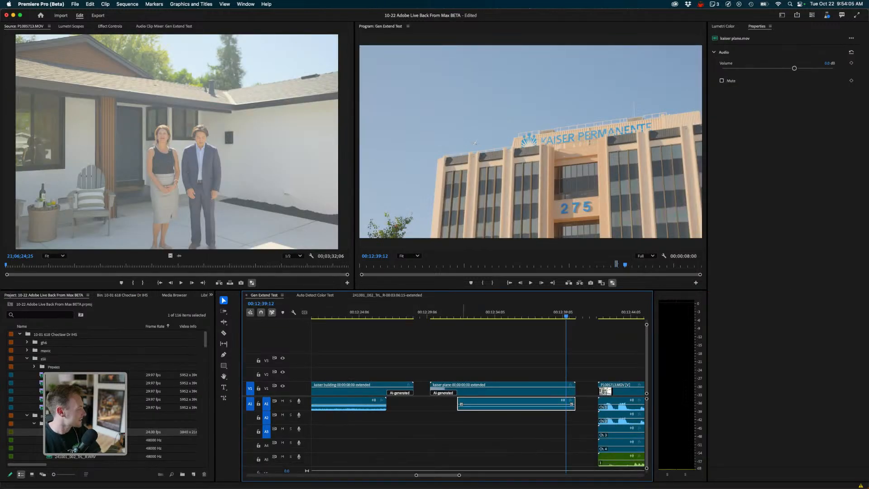
pyautogui.moveTo(453, 313); pyautogui.dragTo(439, 313)
pyautogui.press('space')
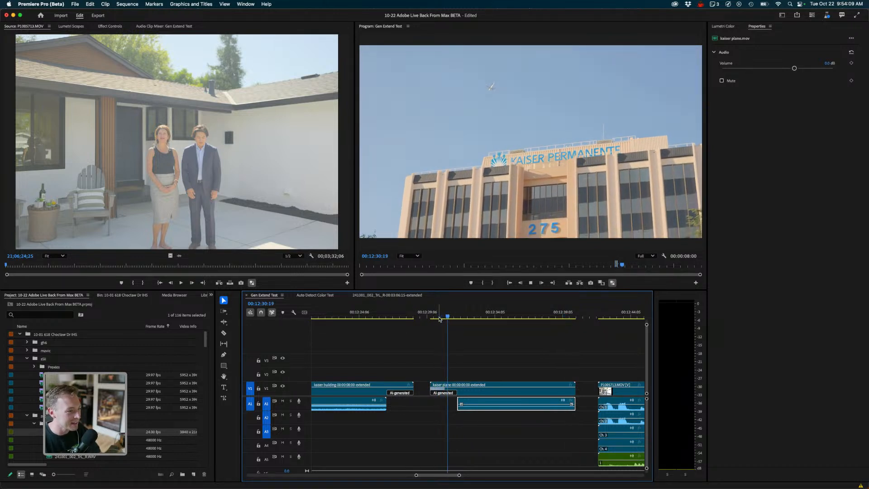
pyautogui.press('space')
pyautogui.moveTo(455, 313); pyautogui.dragTo(481, 313)
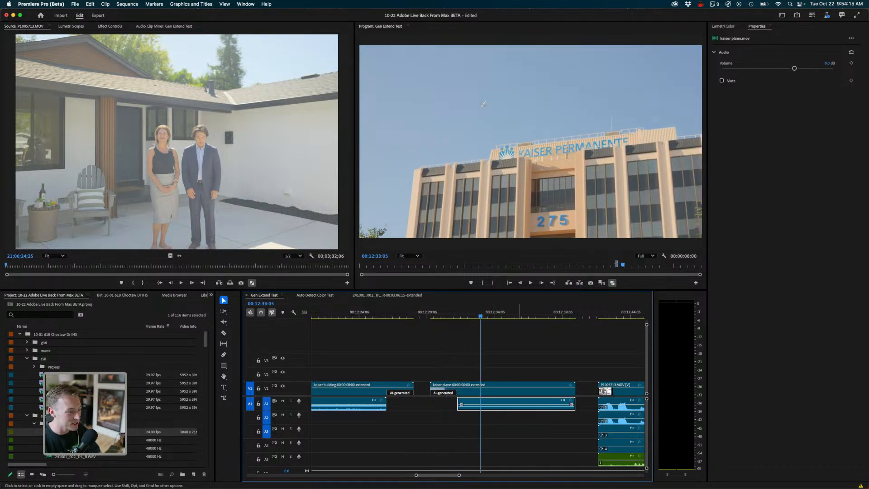
# - Open the context menu of the extended kaiser plane video clip and dismiss it
pyautogui.click(514, 421)
pyautogui.moveTo(480, 313); pyautogui.dragTo(462, 313)
pyautogui.rightClick(469, 389)
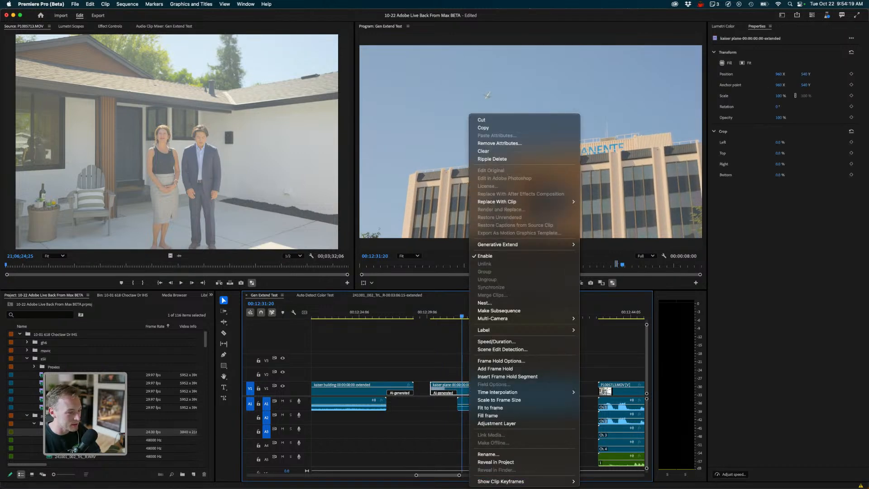
pyautogui.click(863, 269)
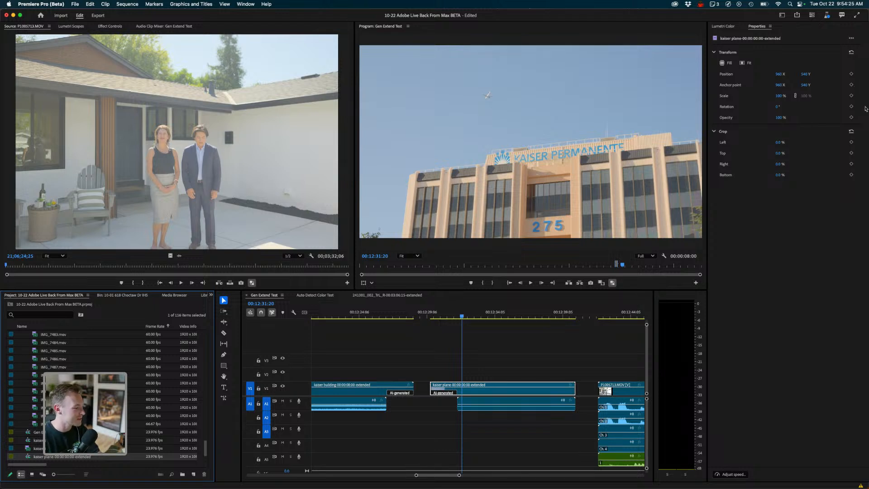
# - Zoom the timeline out and play the kaiser plane clip with its extended audio selected
pyautogui.hscroll(-3, 475, 408)
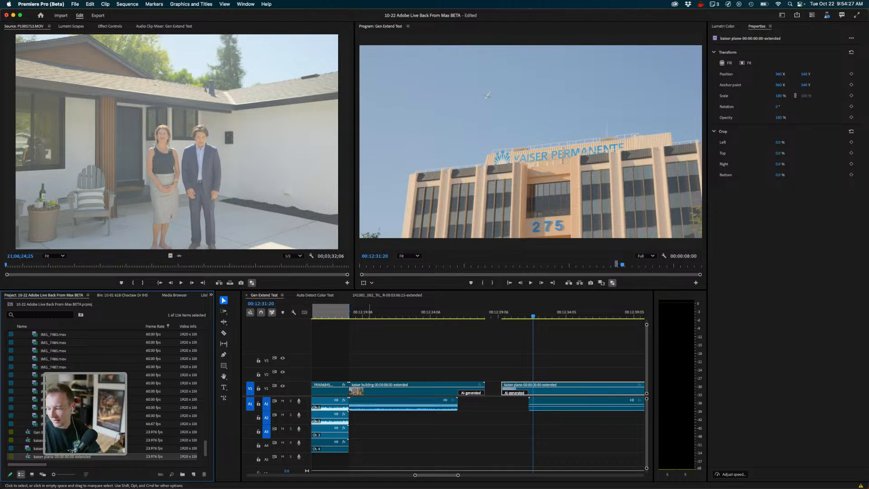
pyautogui.click(516, 346)
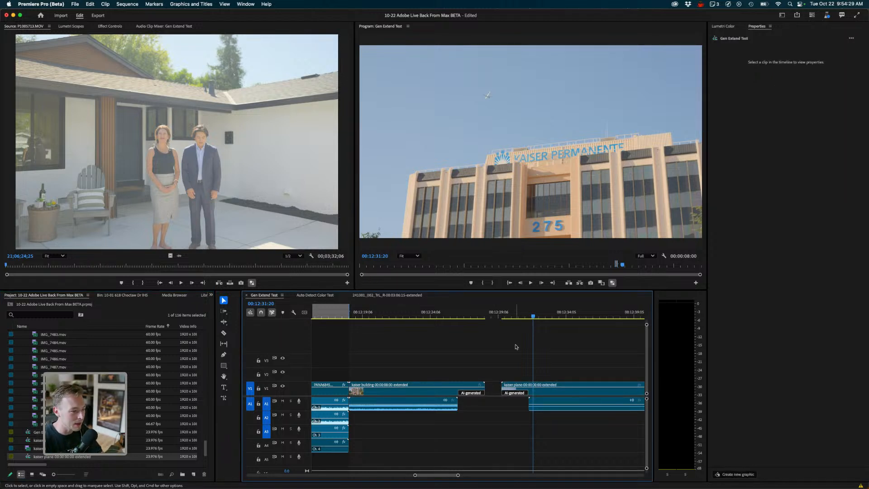
pyautogui.press('-')
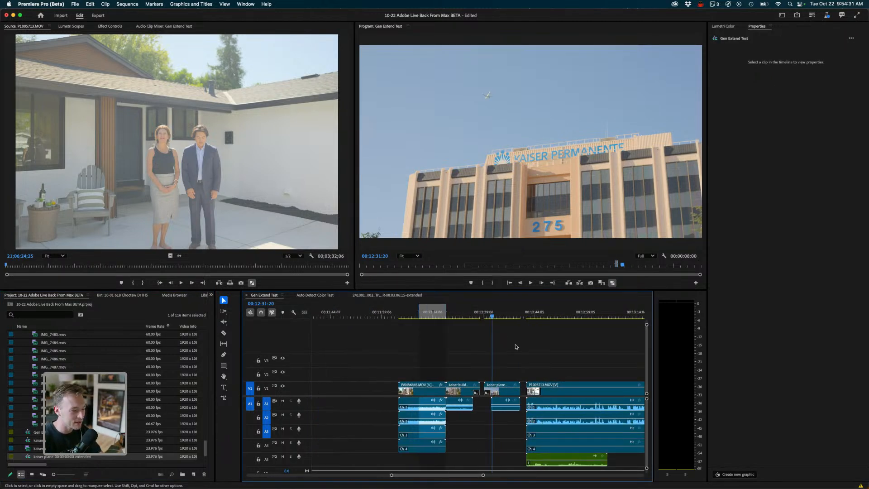
pyautogui.moveTo(485, 312)
pyautogui.mouseDown()
pyautogui.moveTo(506, 313)
pyautogui.moveTo(483, 313)
pyautogui.mouseUp()
pyautogui.click(505, 405)
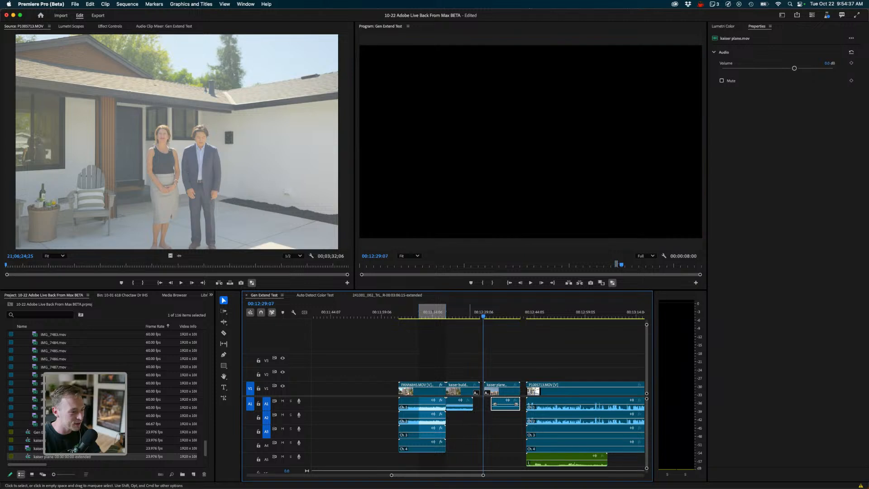
pyautogui.press('space')
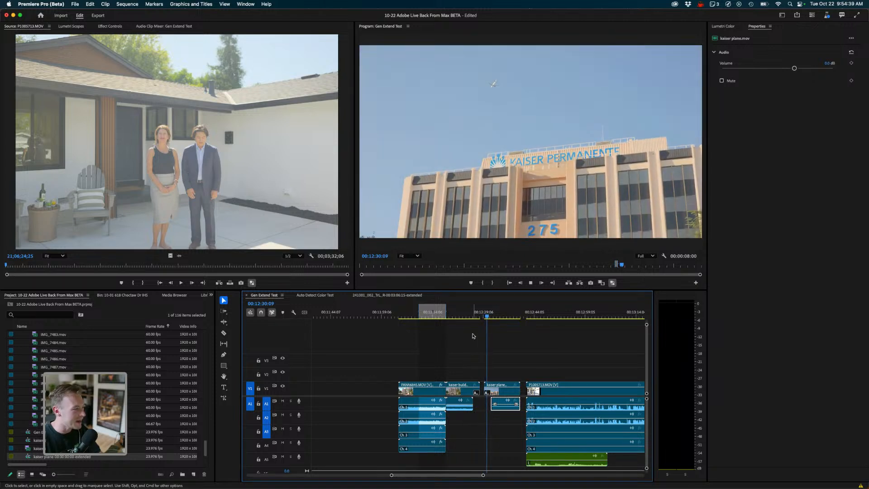
pyautogui.press('space')
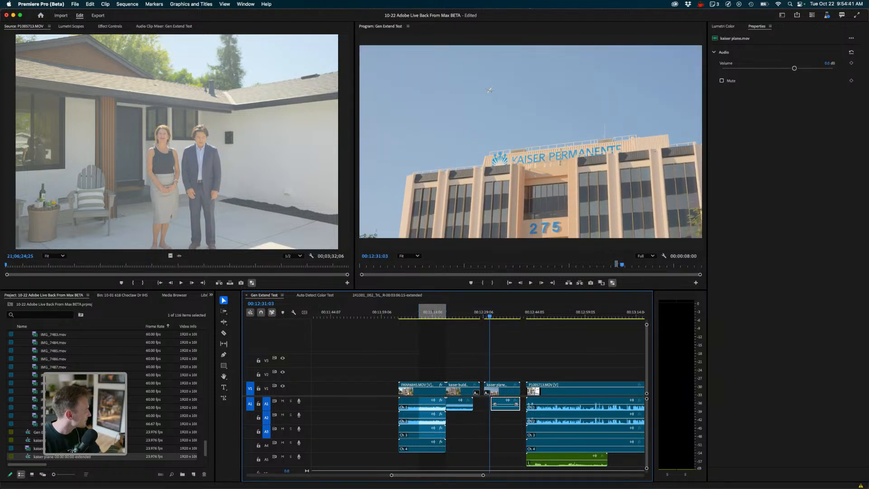